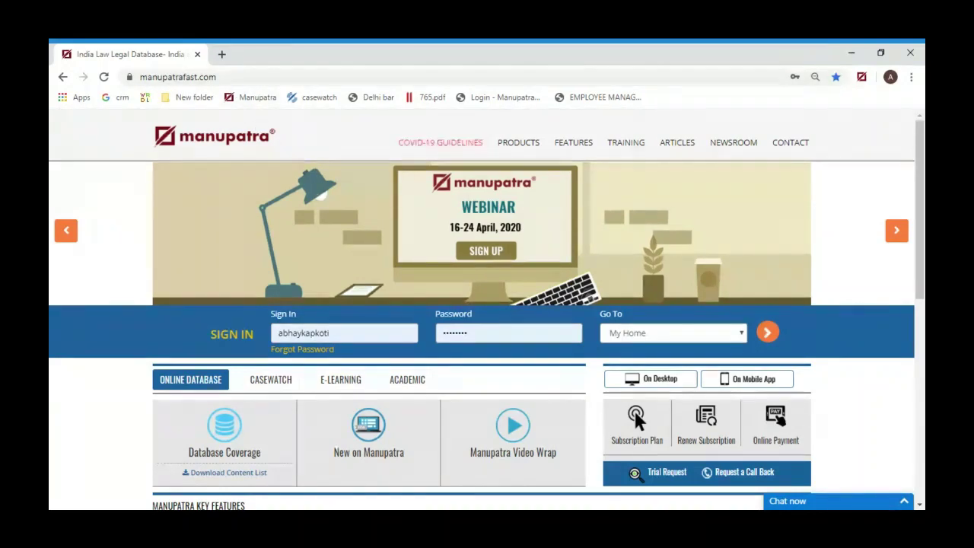
Log in to Manupatra with the pre-filled sign-in name to reach the personalized home page
key(ctrl+a)
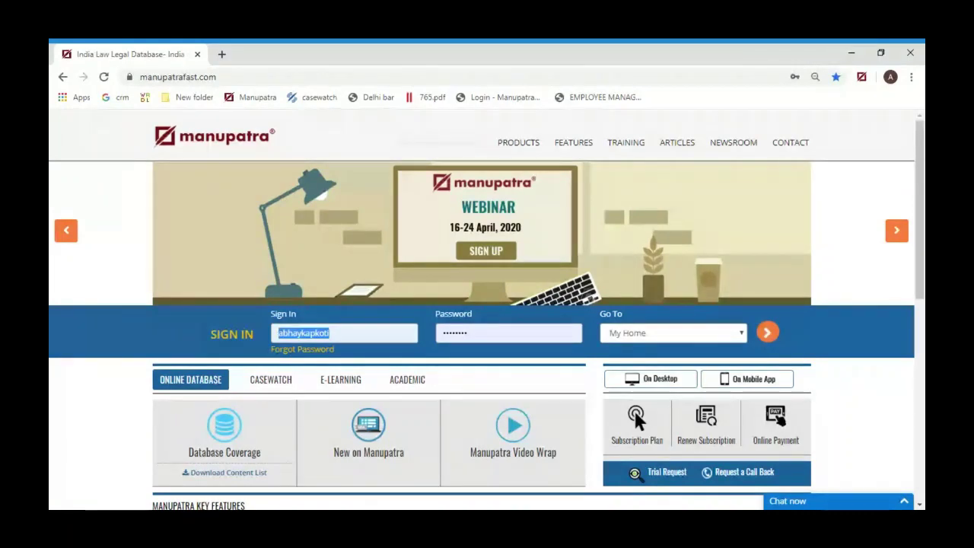
click(488, 356)
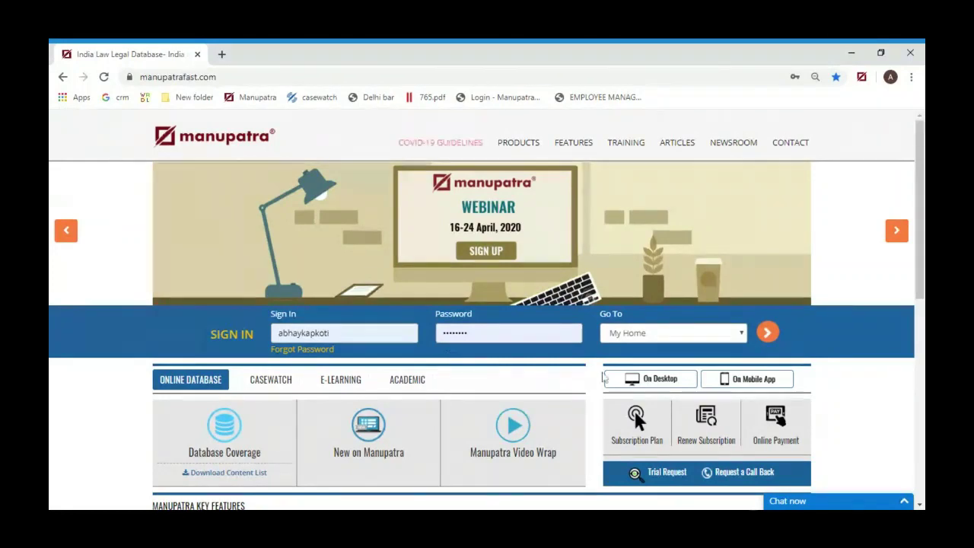
click(767, 334)
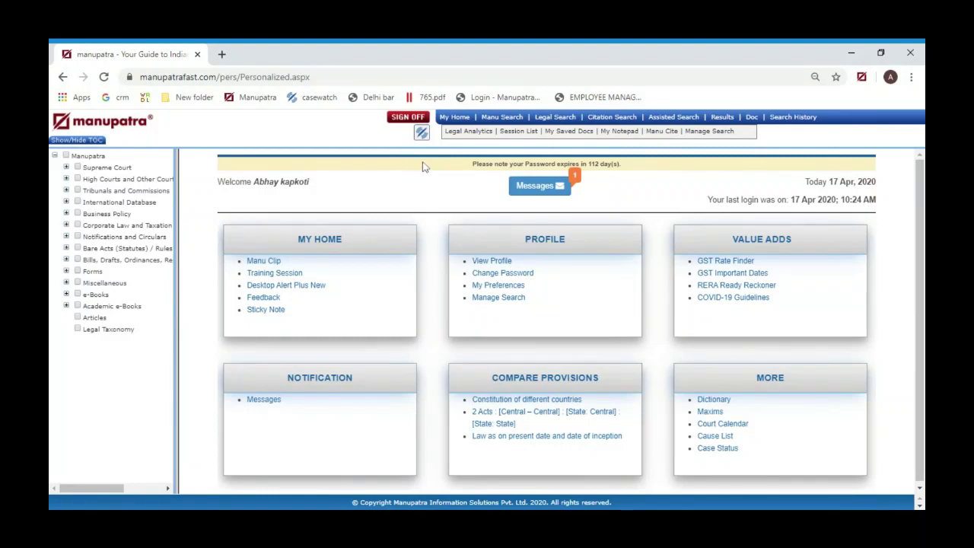
Open Legal Analytics in its own tab and enter 'gender justice' as the query
click(472, 132)
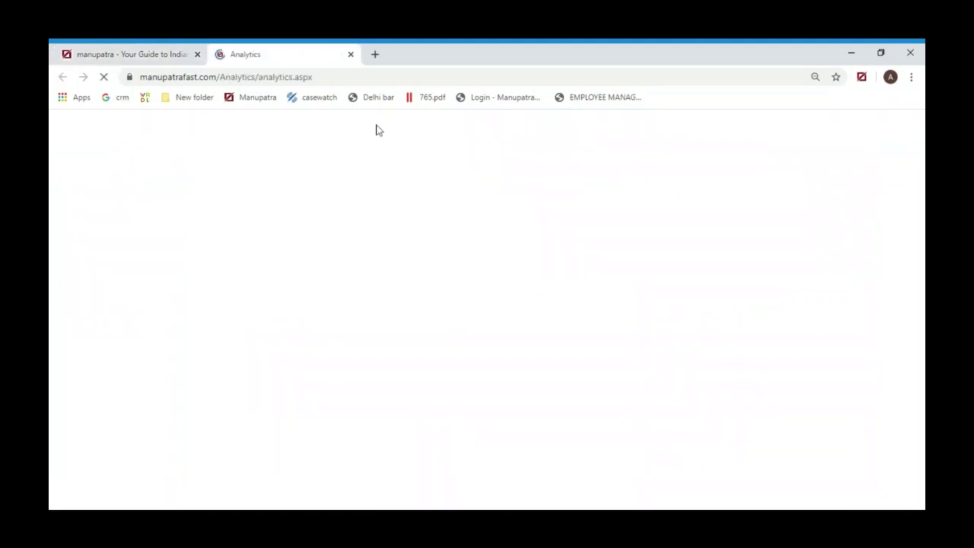
click(158, 50)
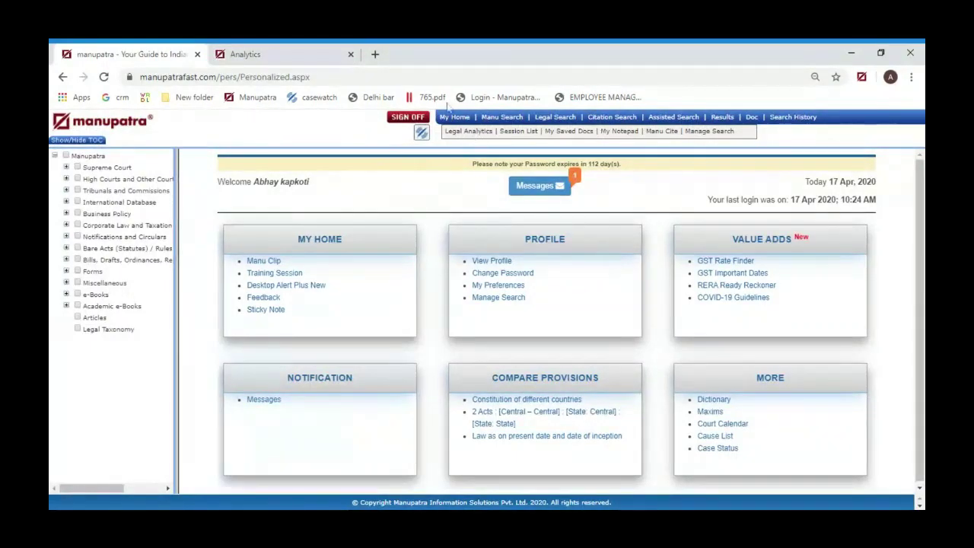
click(476, 130)
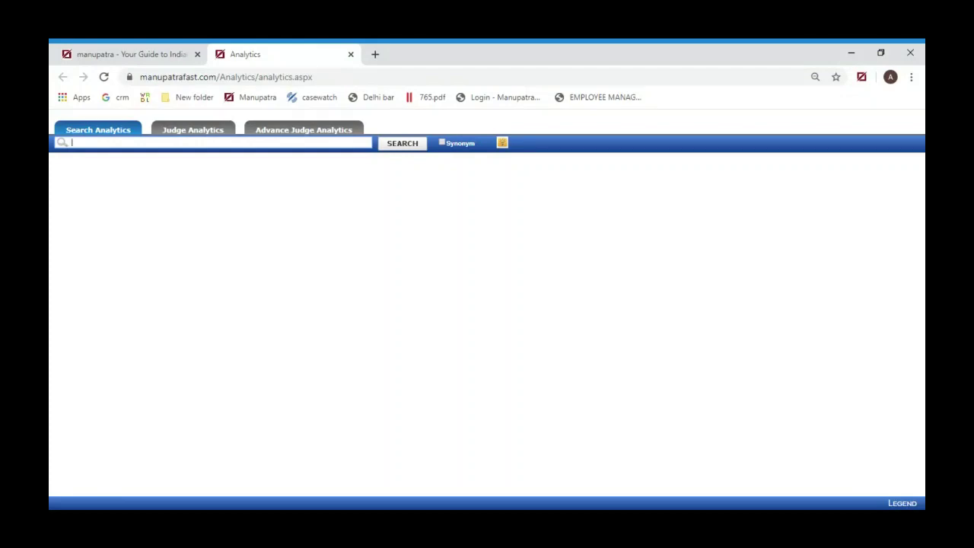
text(gender justice)
Run the 'gender justice' analytics search and show citation details for Dayaram vs. Sudhir Batham (2011)
click(396, 149)
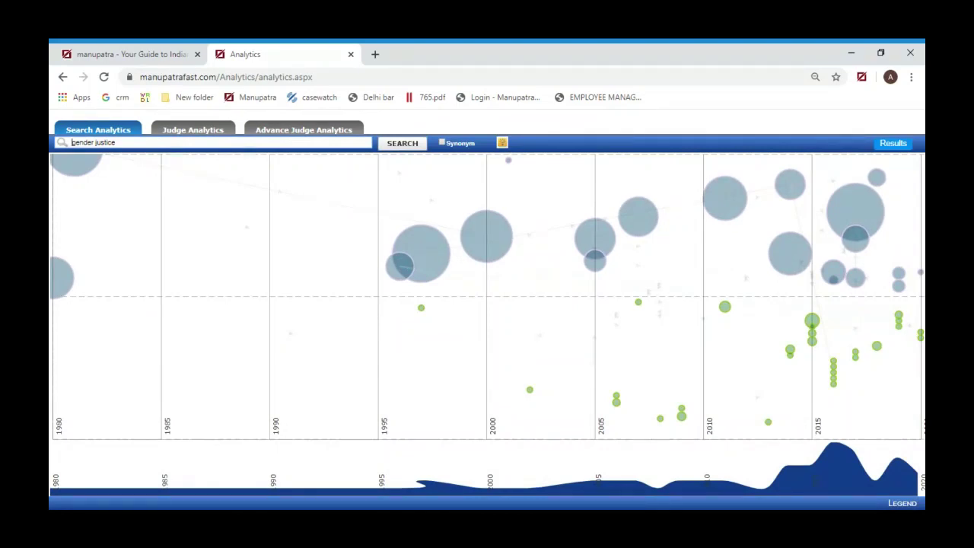
mouse_move(418, 243)
mouse_move(746, 210)
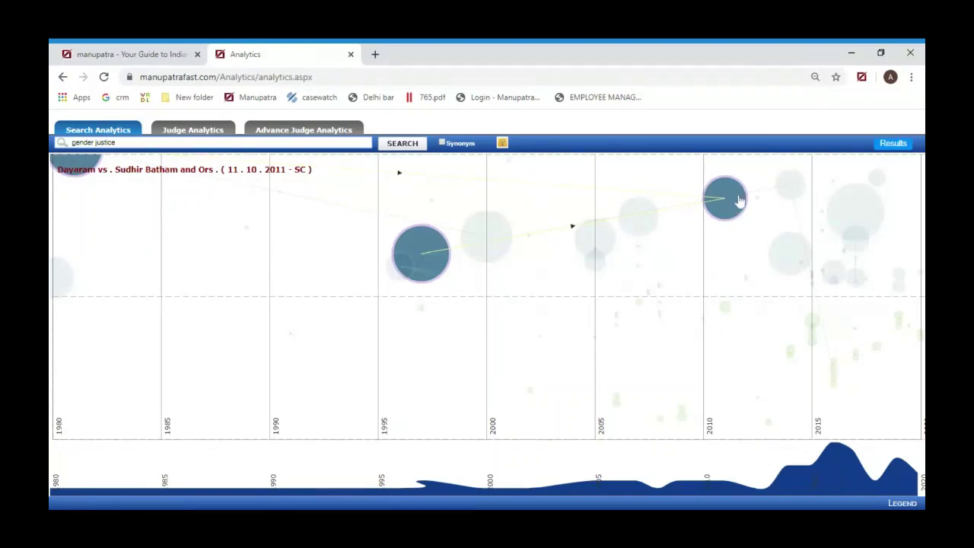
click(732, 202)
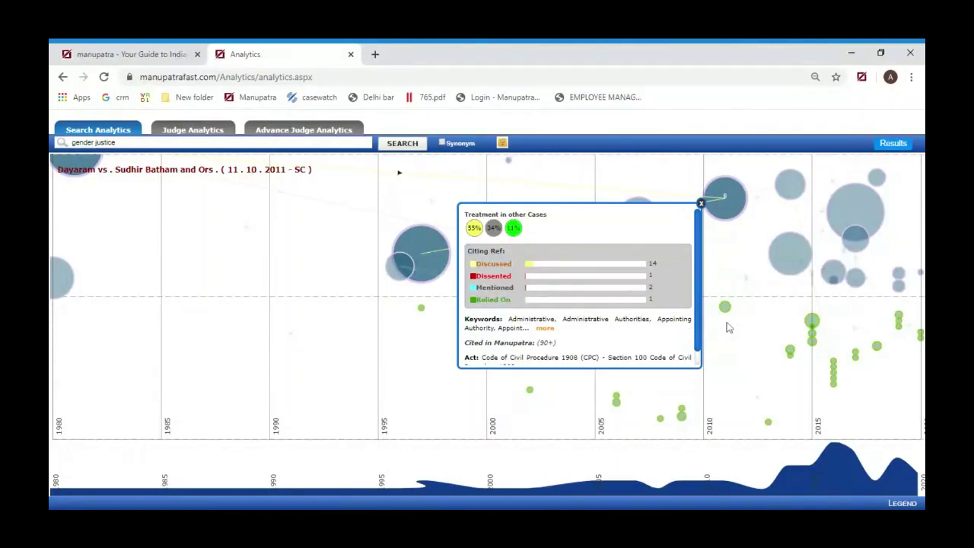
Close the 2011 case details and preview the 2005 case's citation box
click(700, 204)
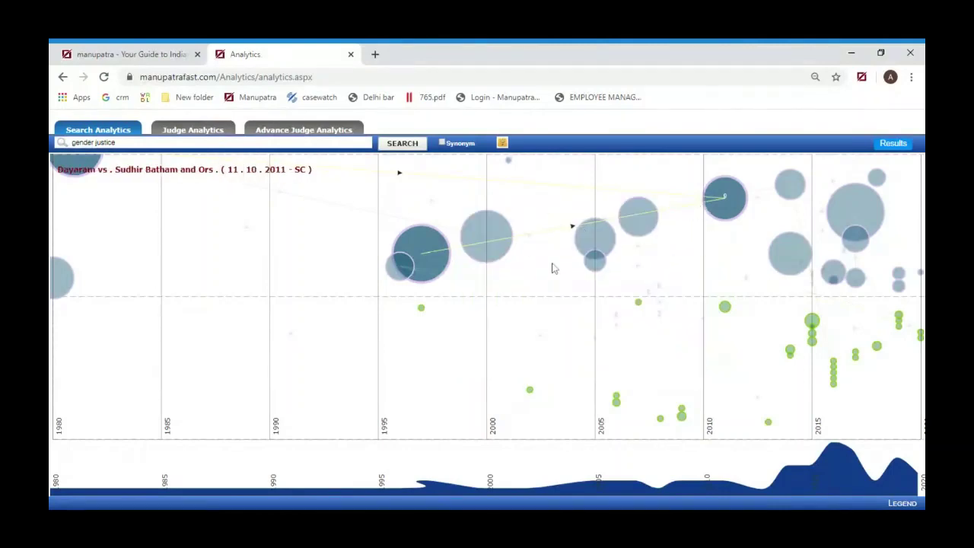
click(592, 260)
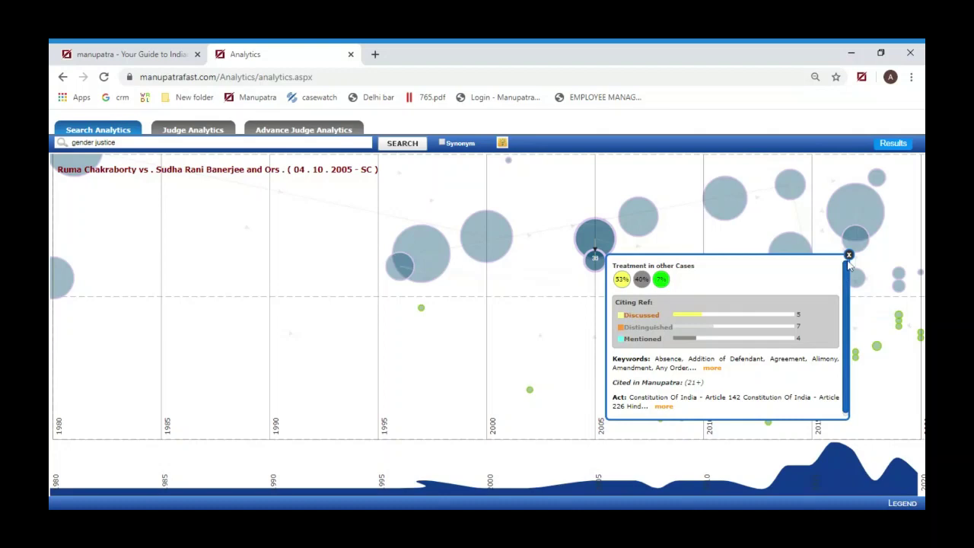
click(848, 255)
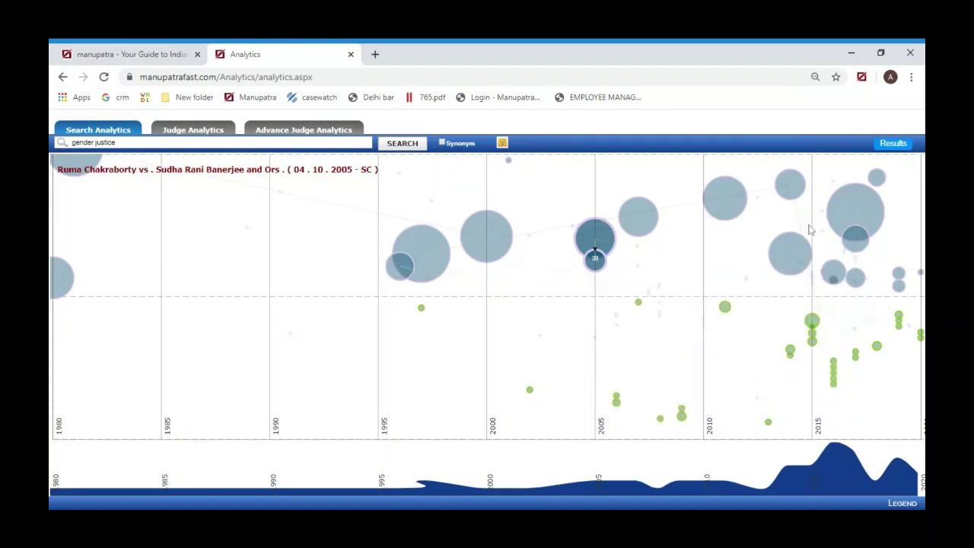
Show the citation treatment card for Mukesh vs. State for NCT of Delhi (2017)
mouse_move(852, 216)
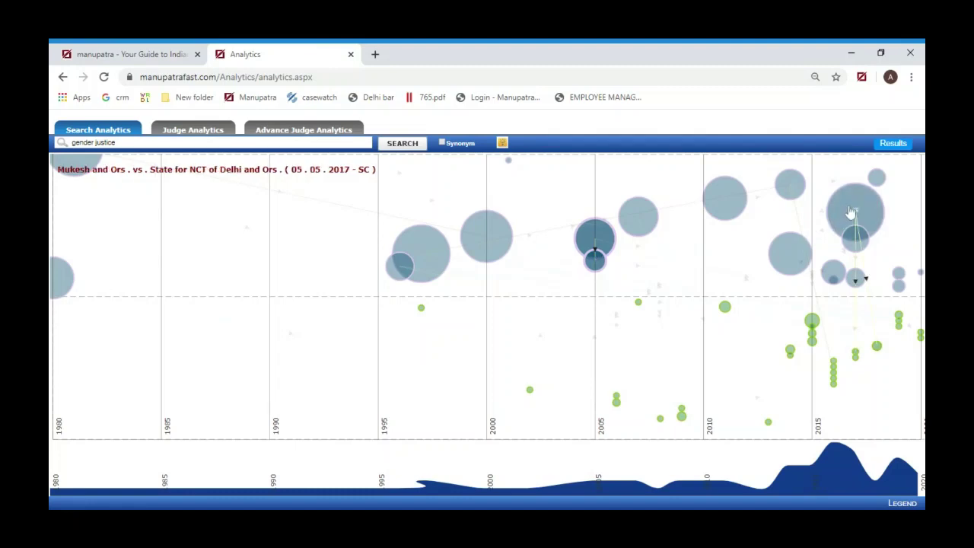
click(852, 213)
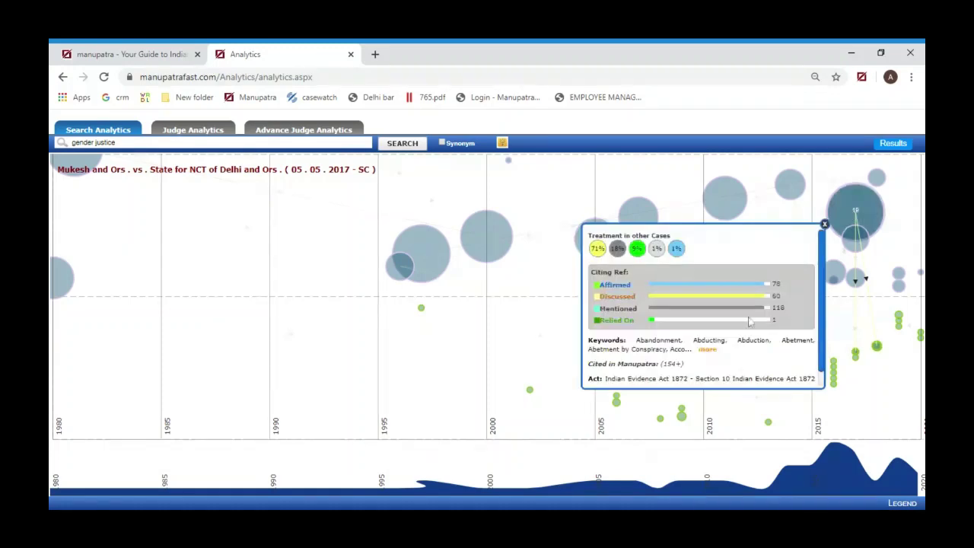
click(824, 225)
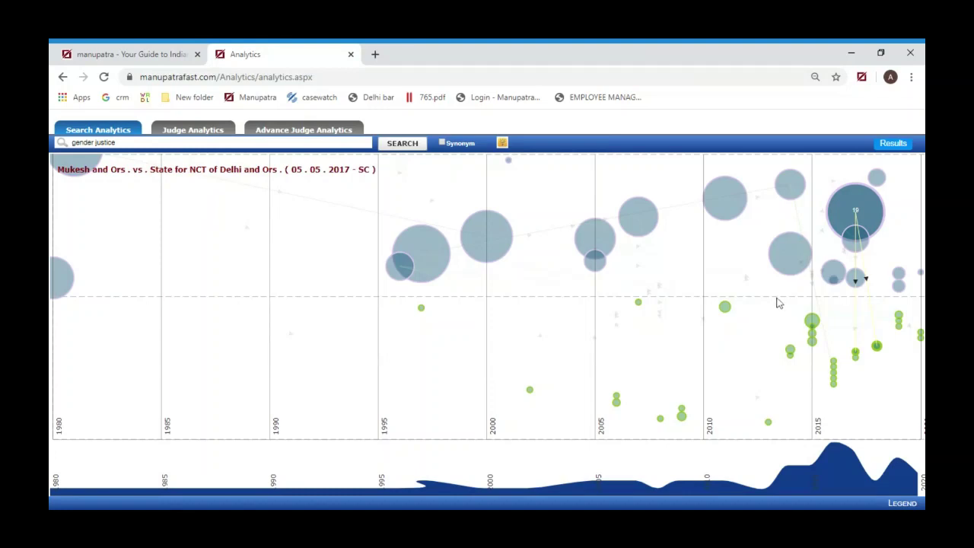
mouse_move(599, 242)
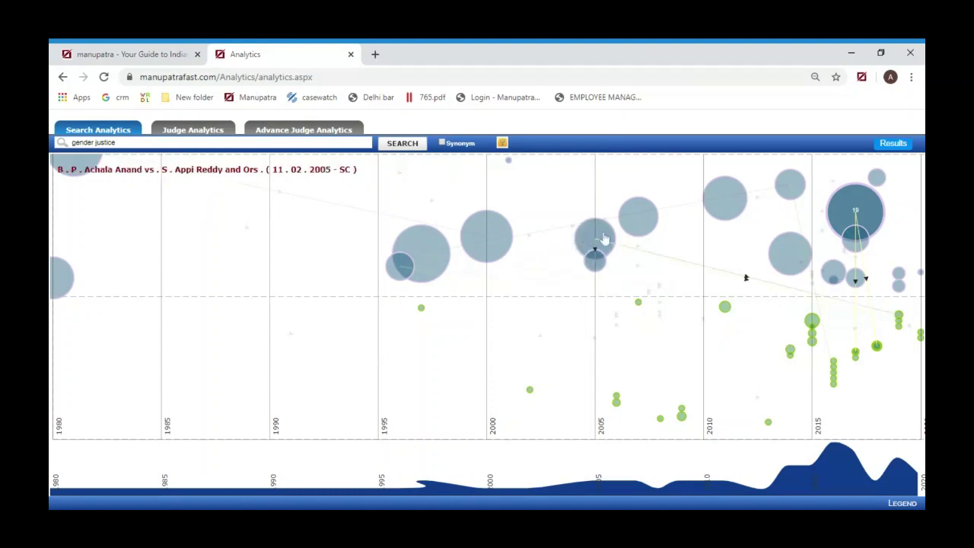
mouse_move(415, 236)
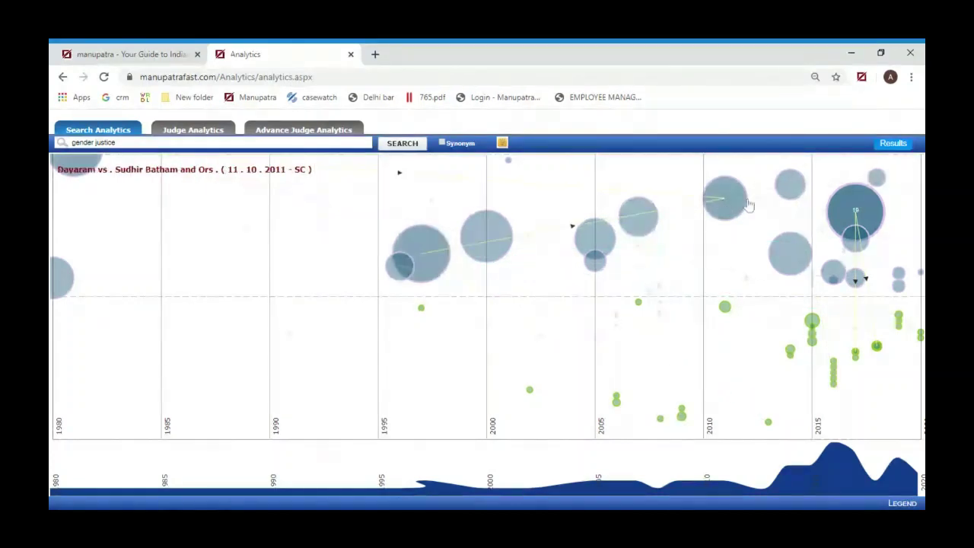
mouse_move(835, 218)
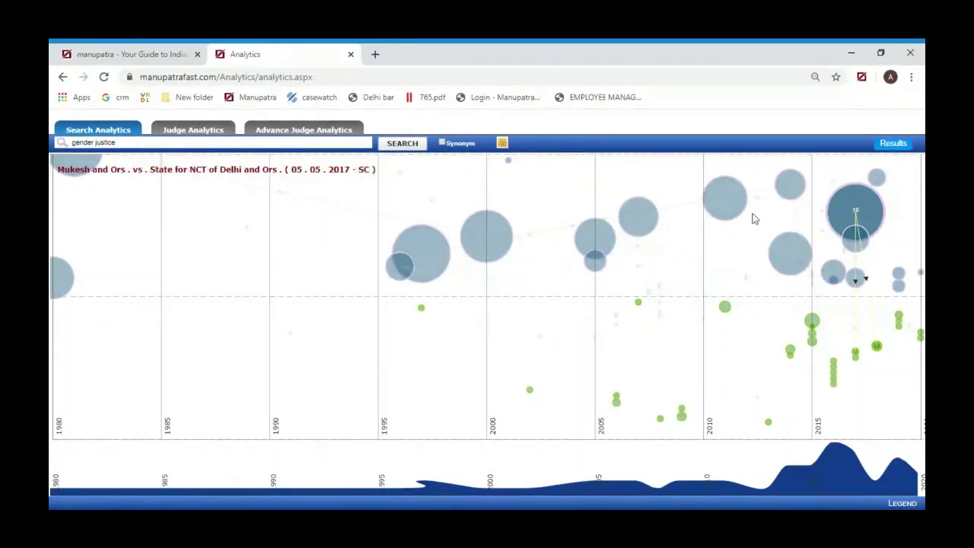
click(849, 214)
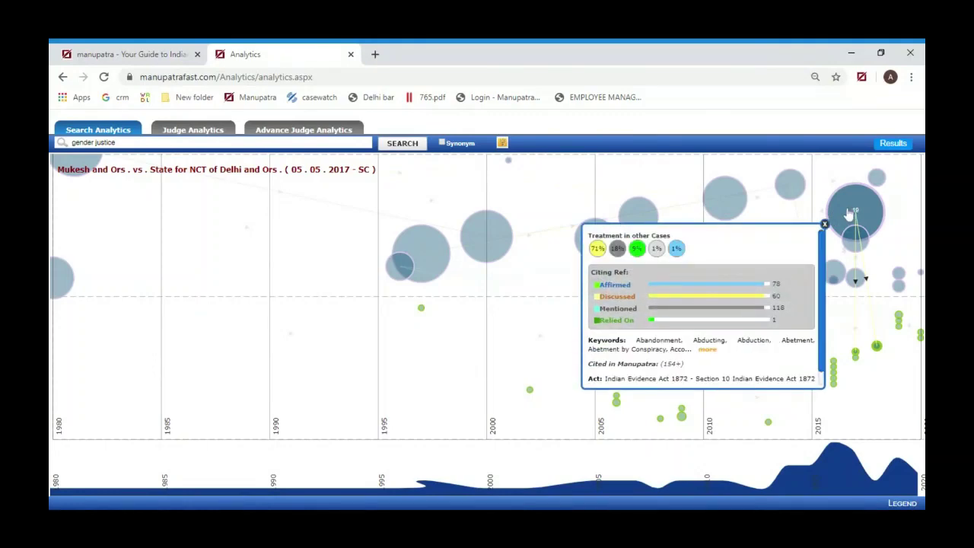
click(825, 224)
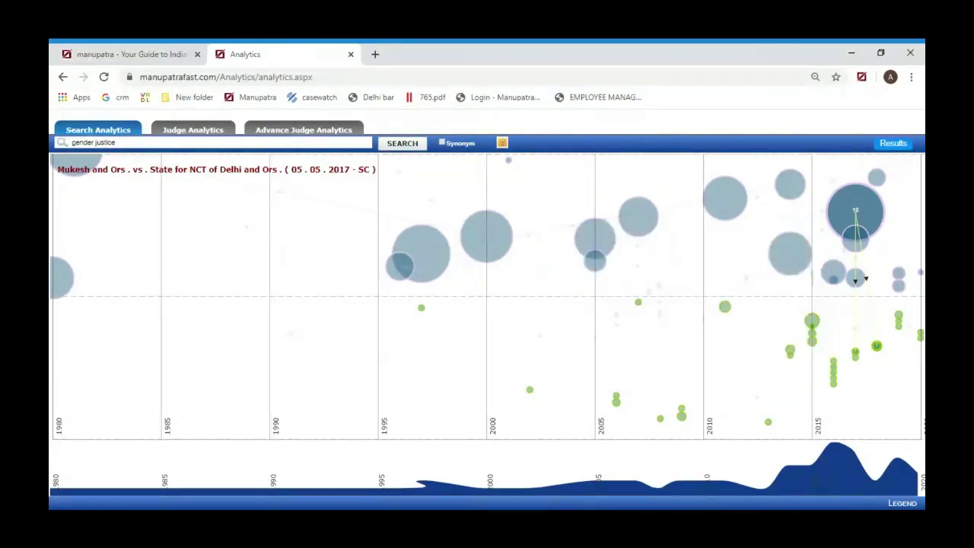
click(849, 217)
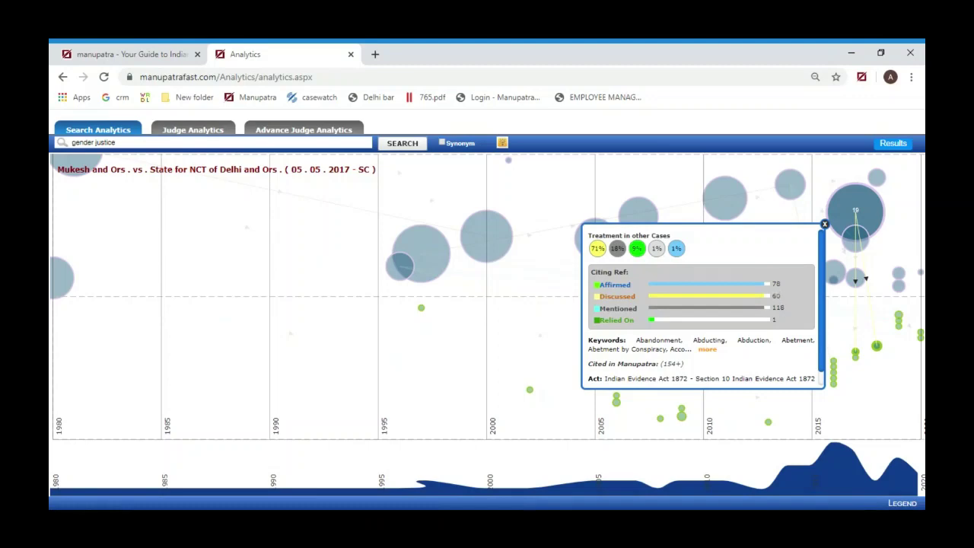
Expand and read the full keyword and Act list for the Mukesh case
scroll(826, 384, down, 1)
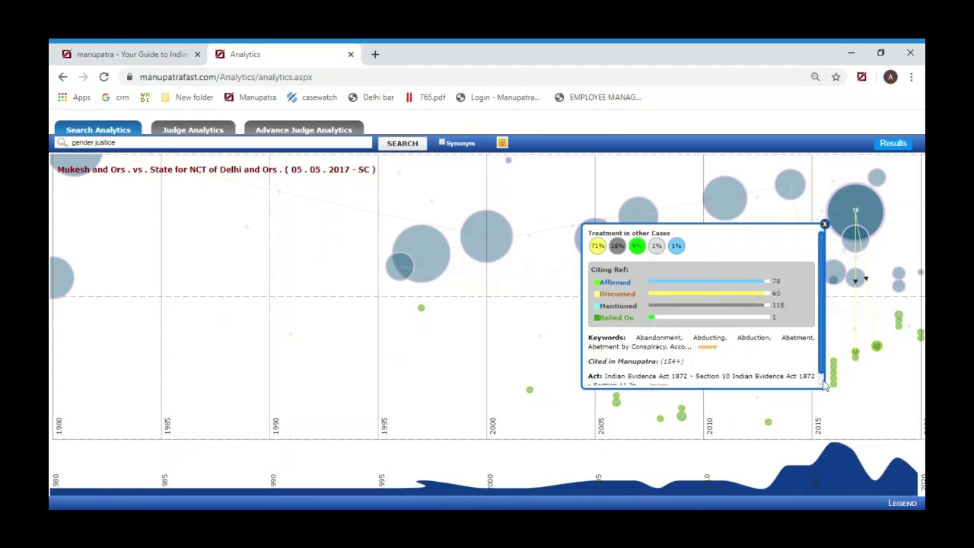
click(710, 336)
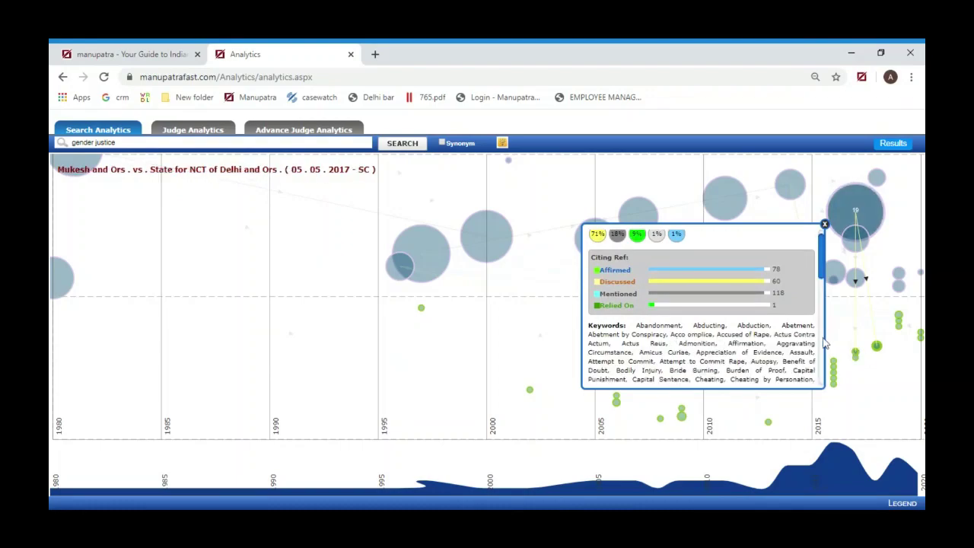
scroll(823, 342, down, 4)
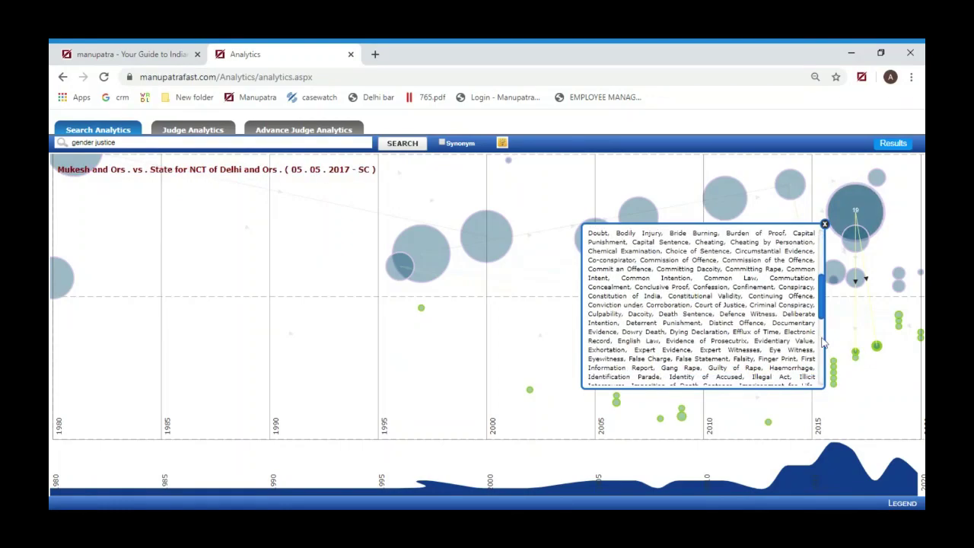
scroll(823, 343, down, 6)
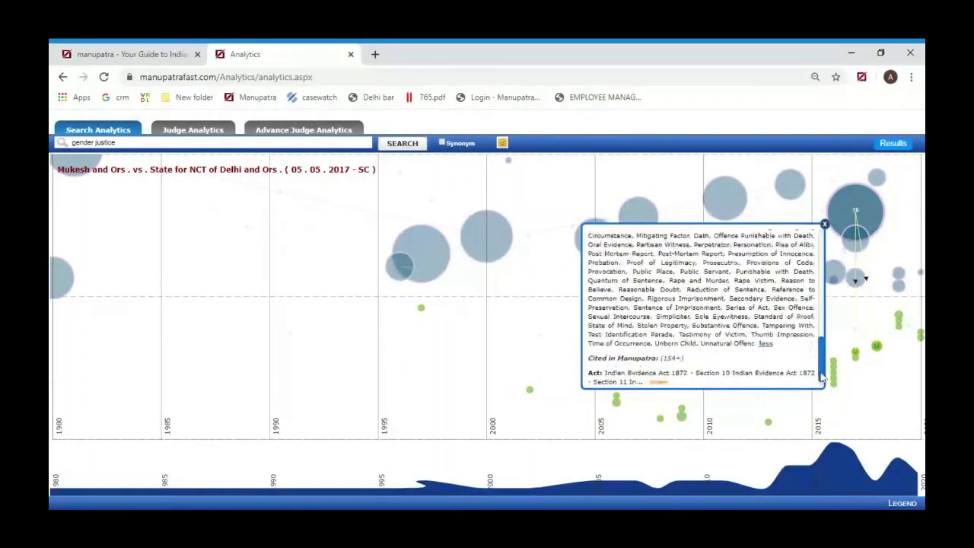
scroll(822, 376, down, 1)
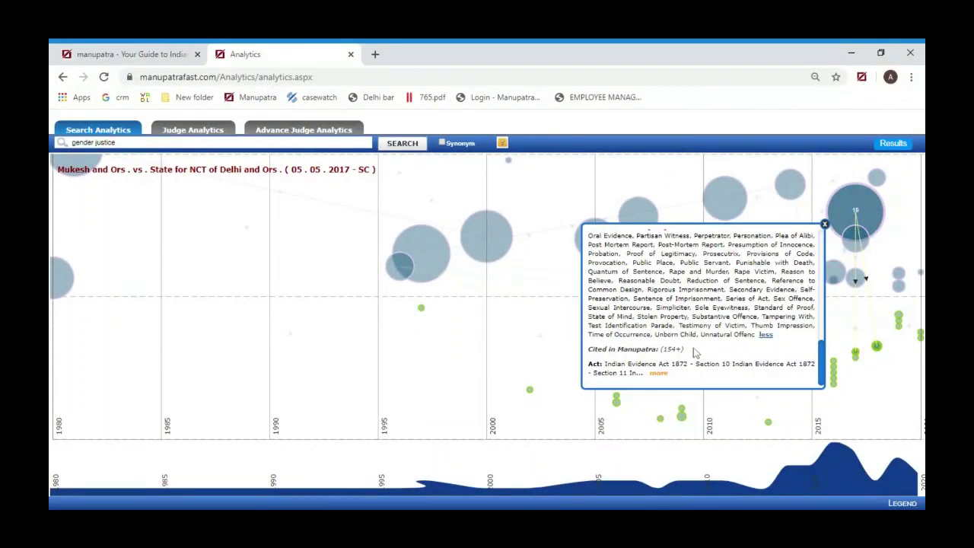
click(659, 373)
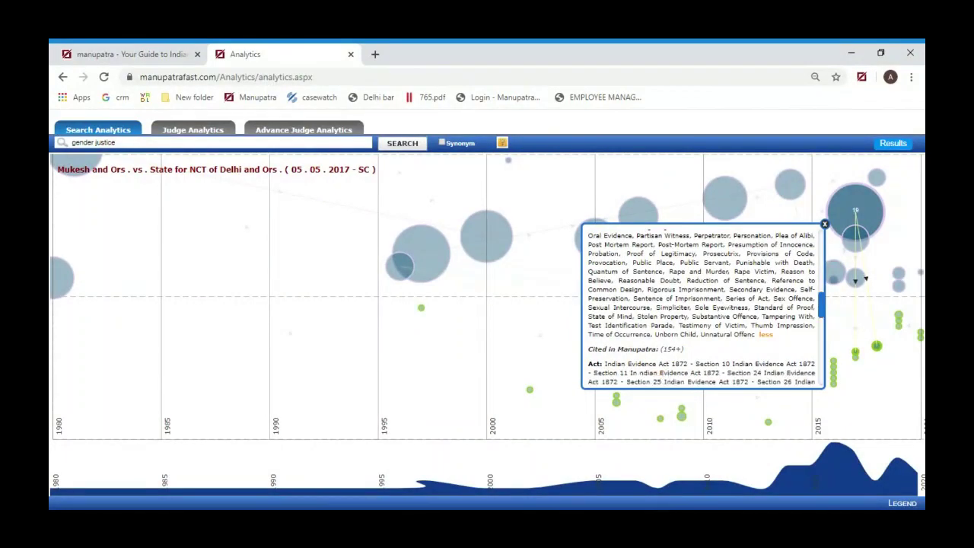
scroll(667, 373, down, 3)
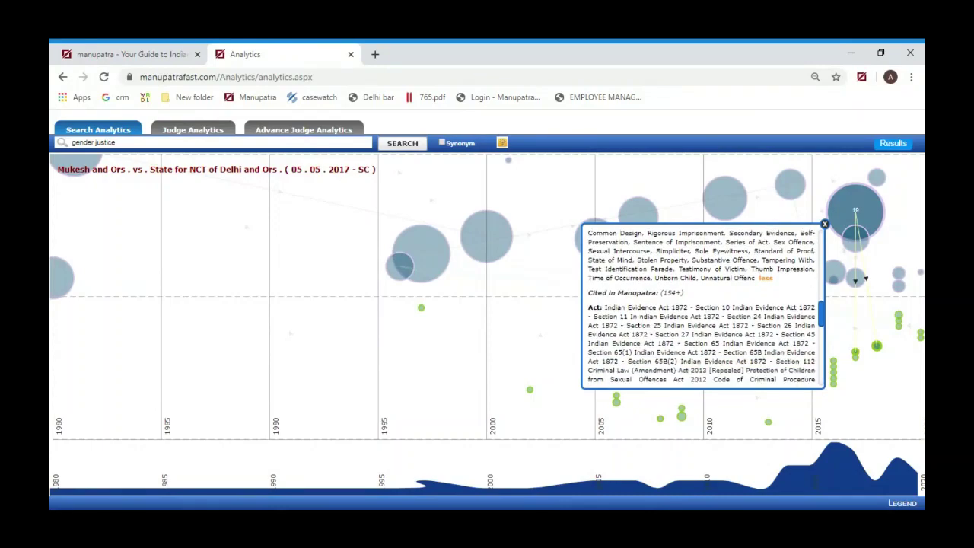
scroll(760, 304, down, 3)
Close the Mukesh case card and show its citation treatment details again
click(824, 226)
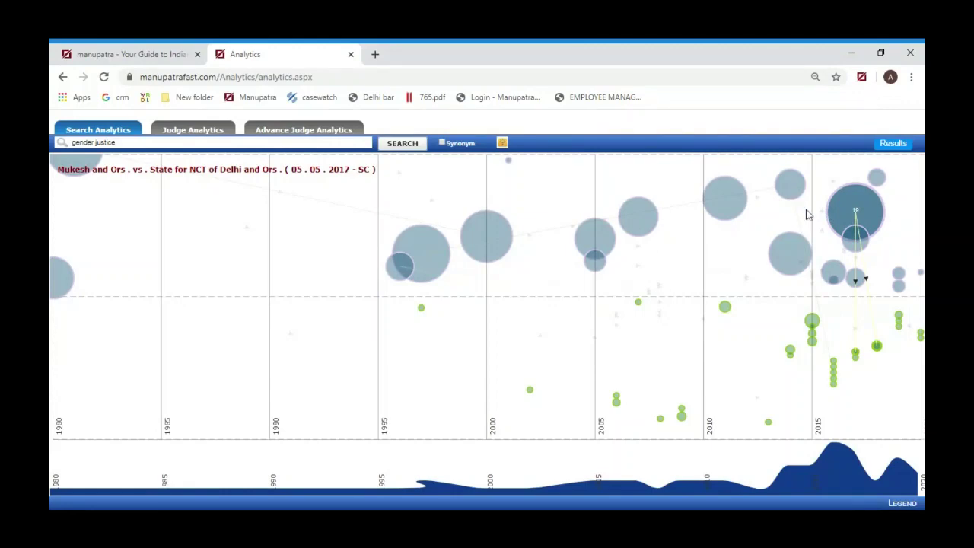
mouse_move(794, 199)
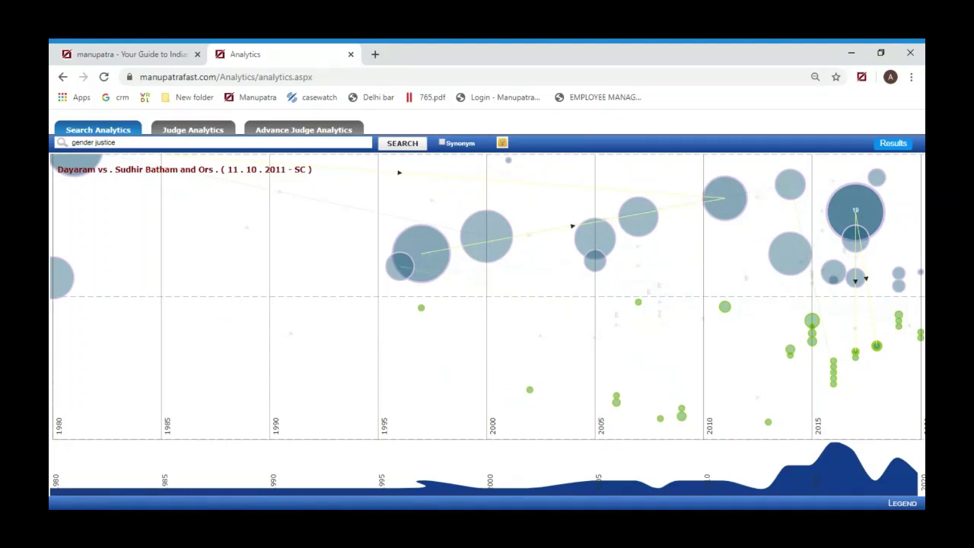
click(842, 213)
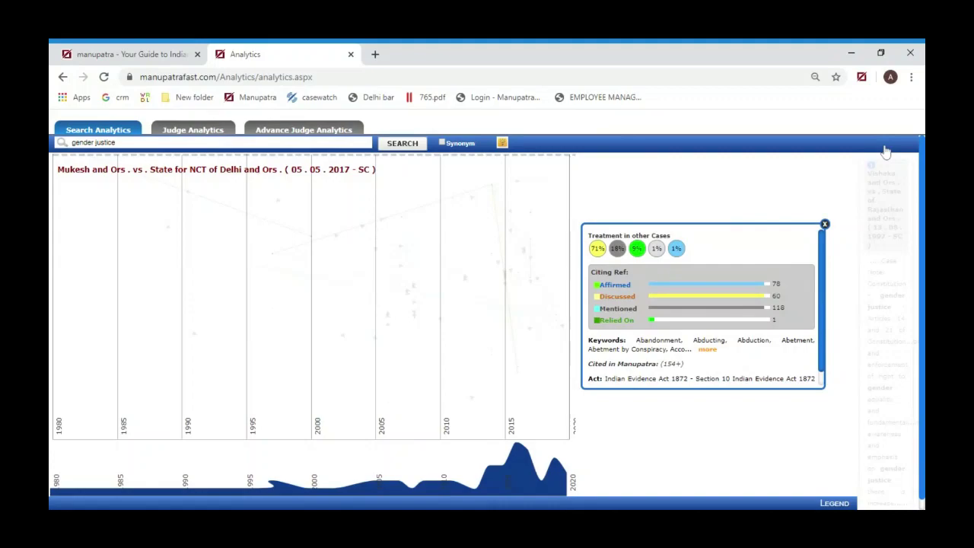
List the matching cases and open the Mukesh and Ors. vs. State for NCT of Delhi judgment
click(530, 217)
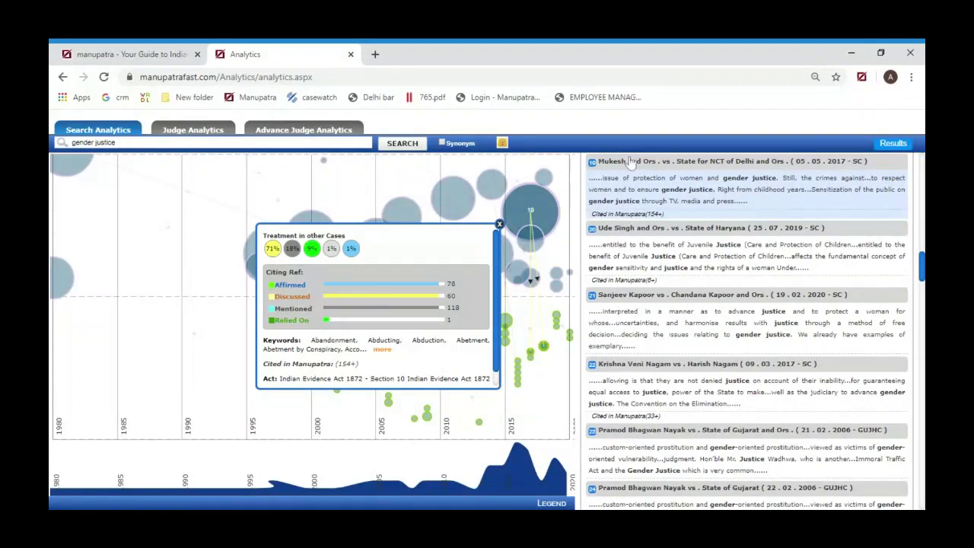
click(629, 160)
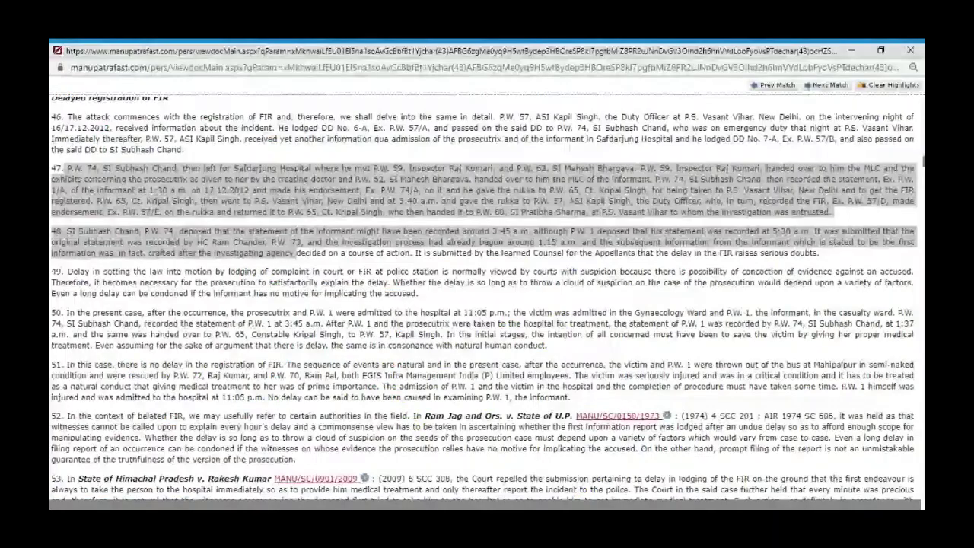
Scroll back to the Mukesh judgment's header, cited MANU/SC/0575/2017, decided 05.05.2017
scroll(487, 297, up, 10)
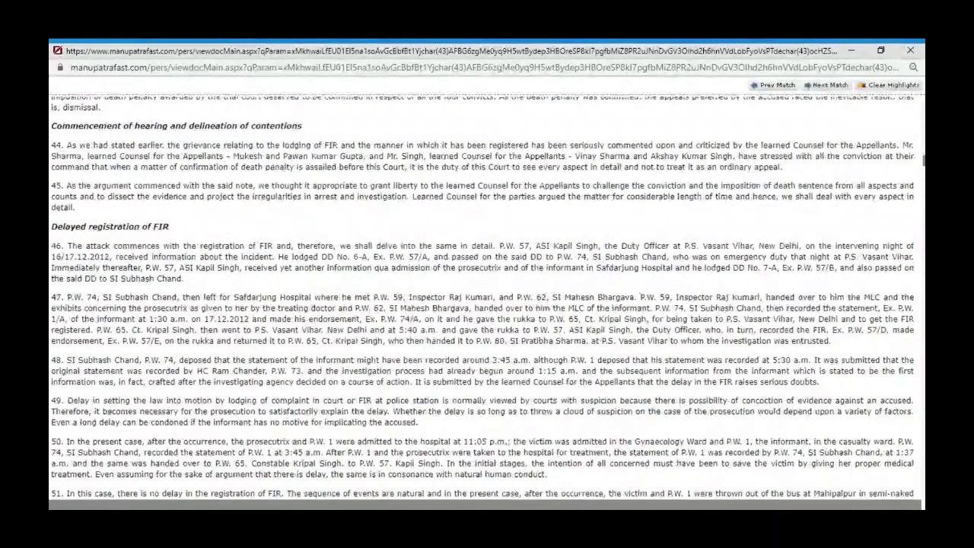
scroll(487, 296, up, 10)
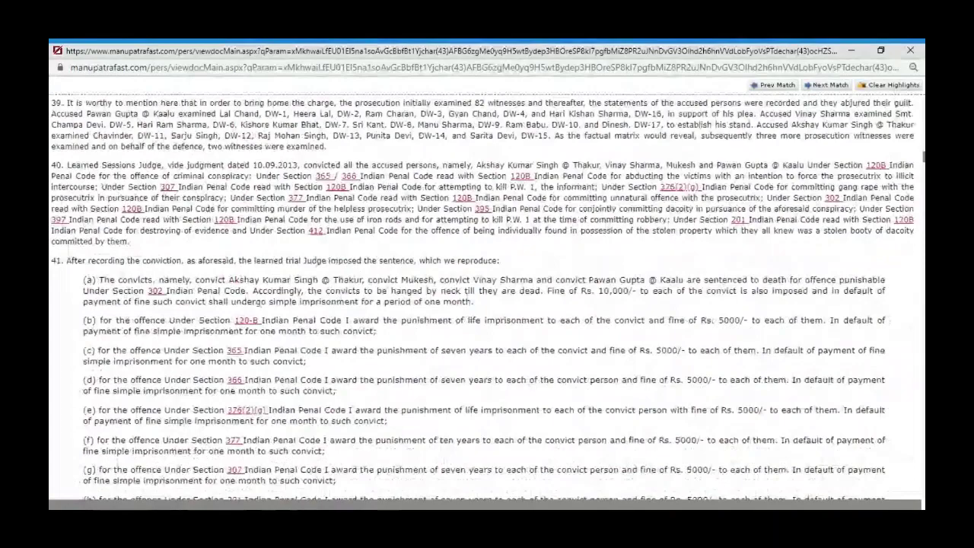
scroll(487, 297, up, 20)
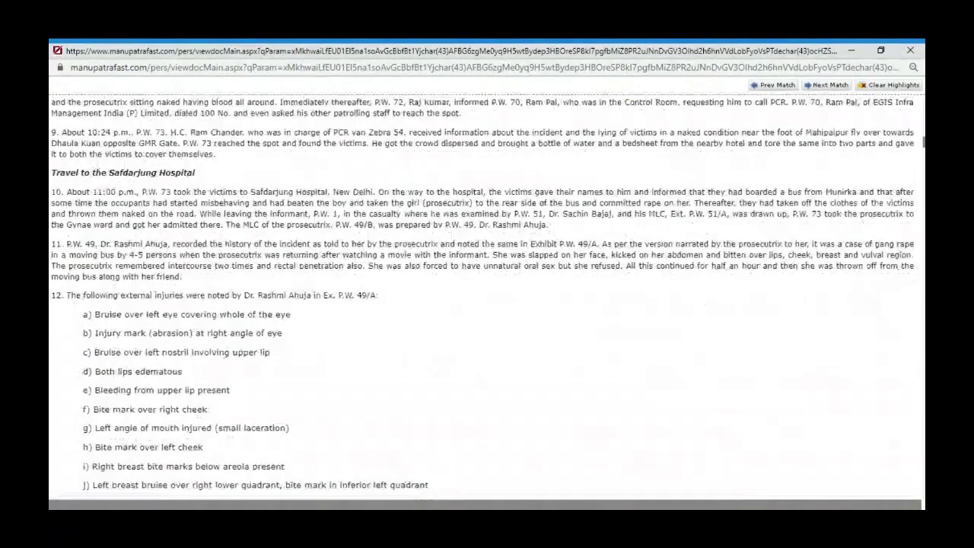
scroll(487, 297, up, 10)
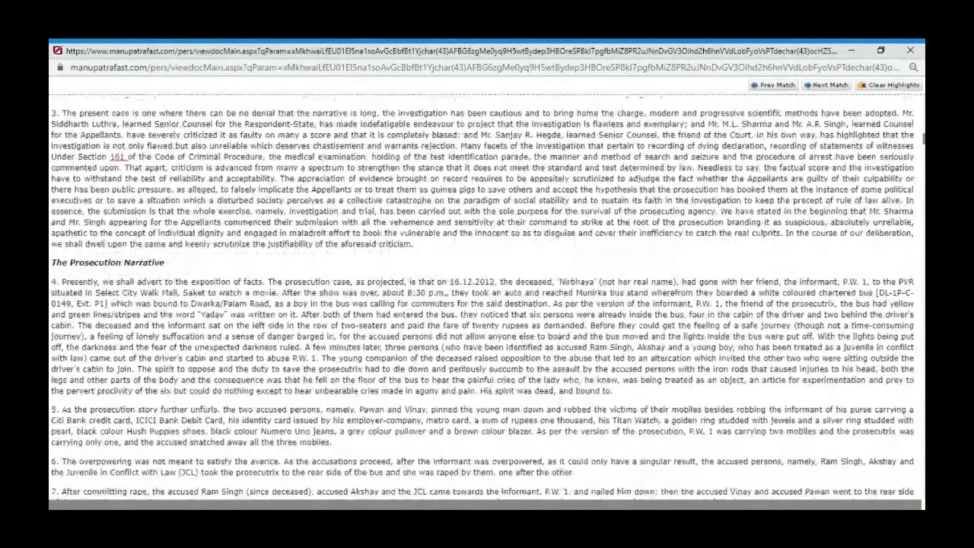
scroll(487, 297, up, 10)
scroll(487, 296, up, 15)
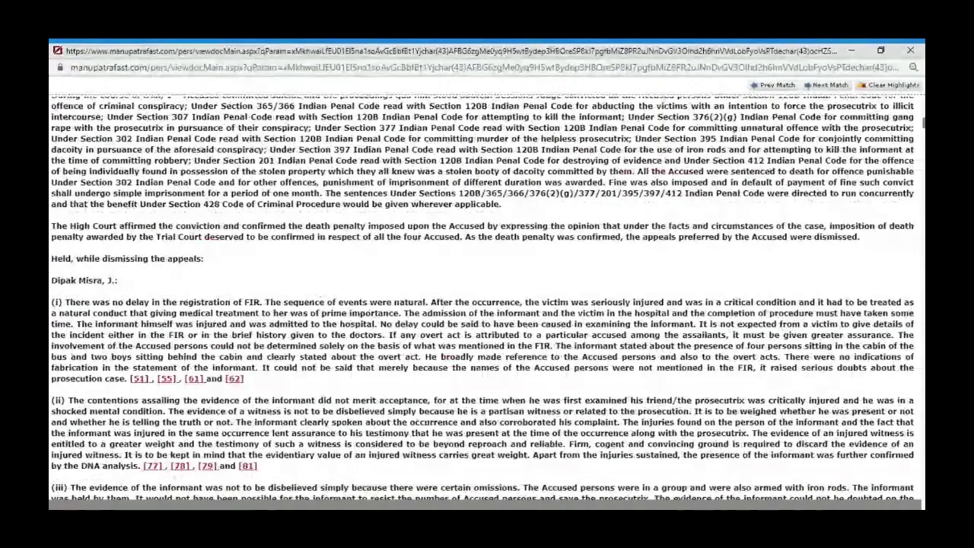
scroll(487, 297, up, 15)
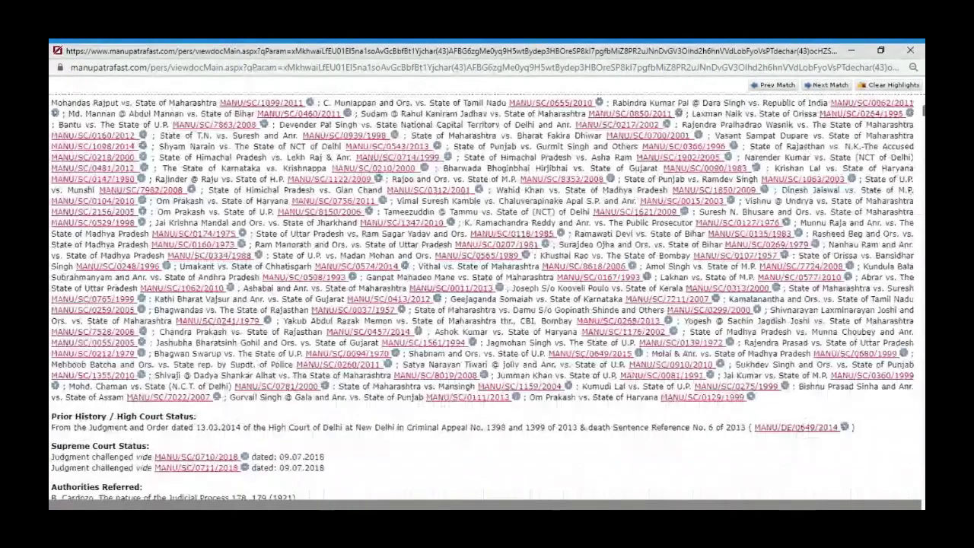
scroll(278, 159, up, 15)
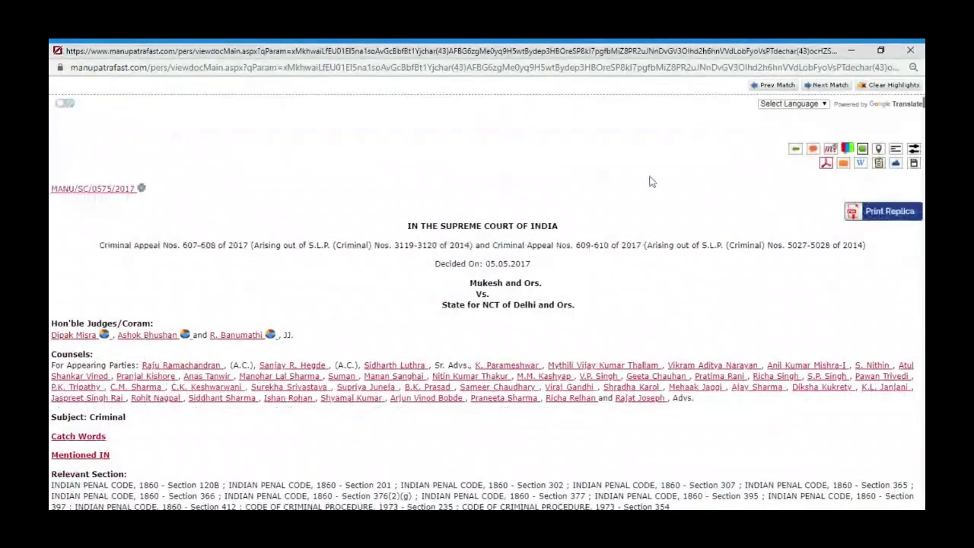
click(118, 189)
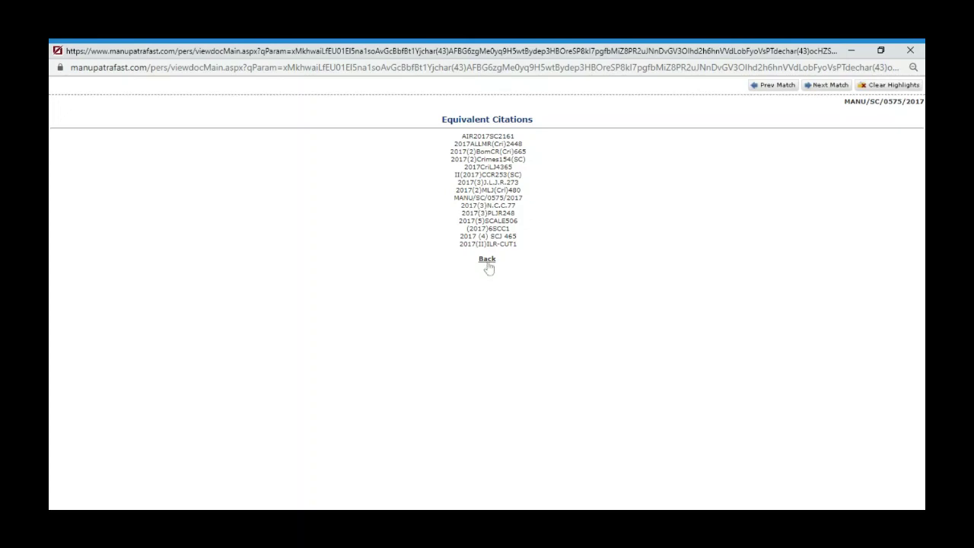
click(487, 258)
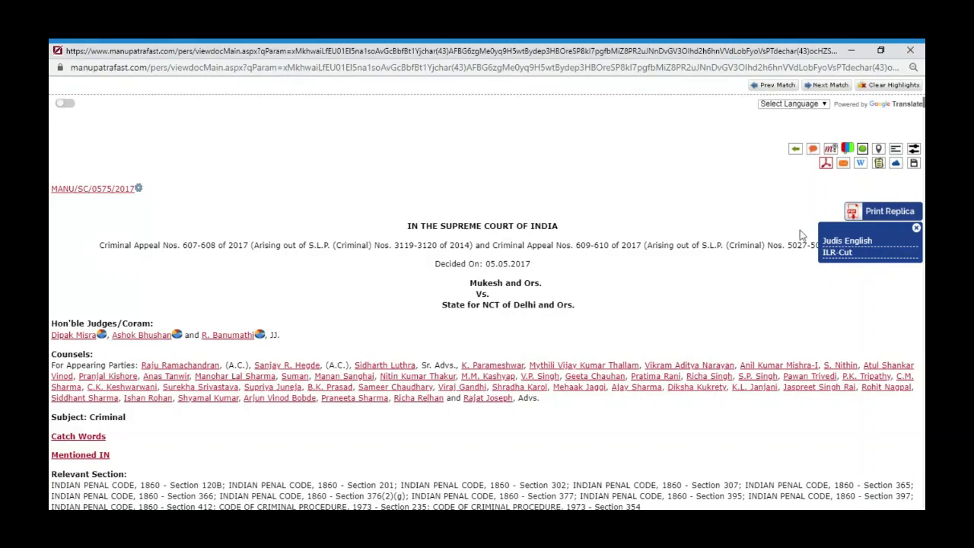
click(916, 228)
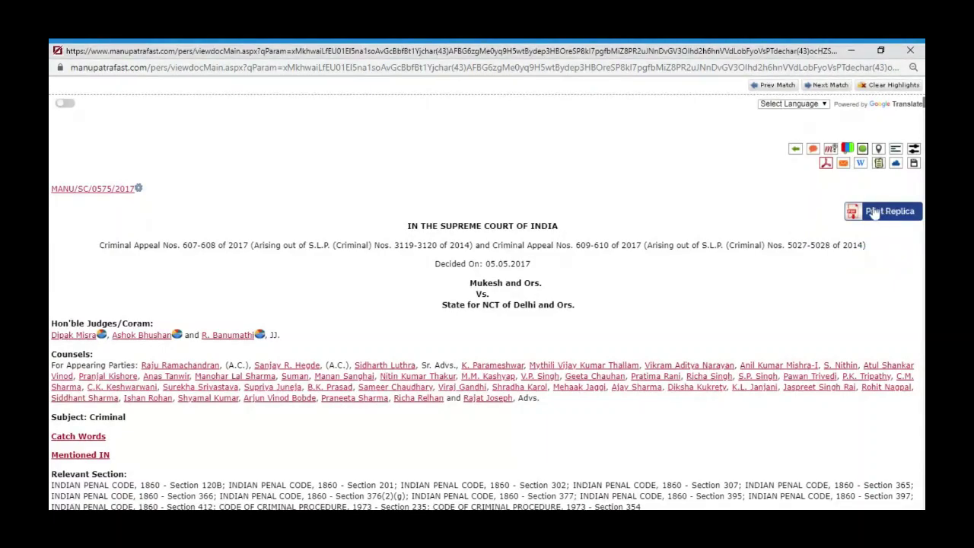
mouse_move(875, 217)
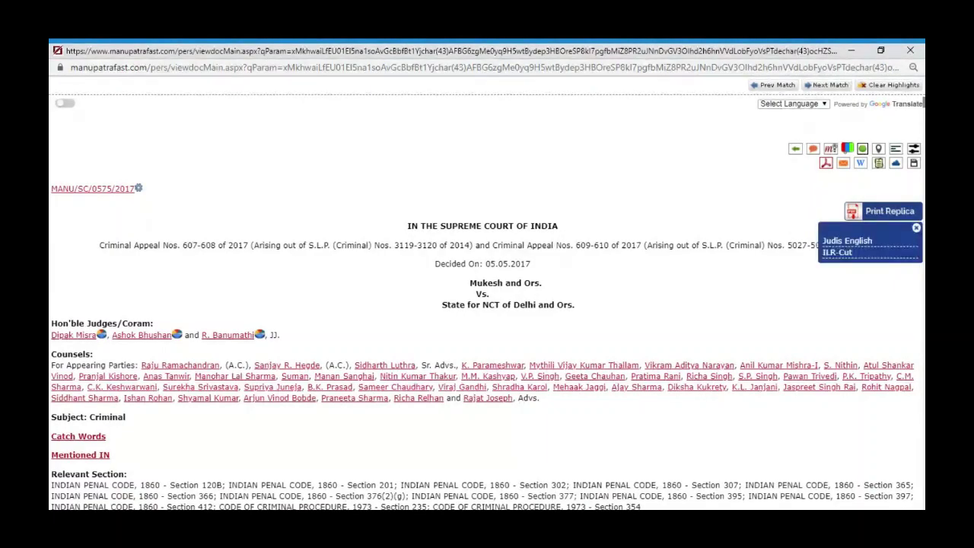
click(914, 233)
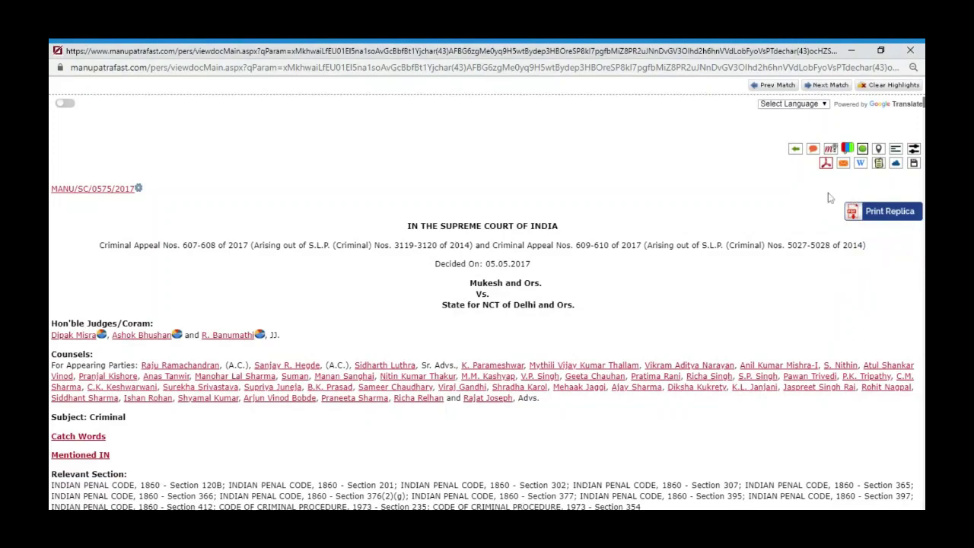
drag(833, 191, 816, 164)
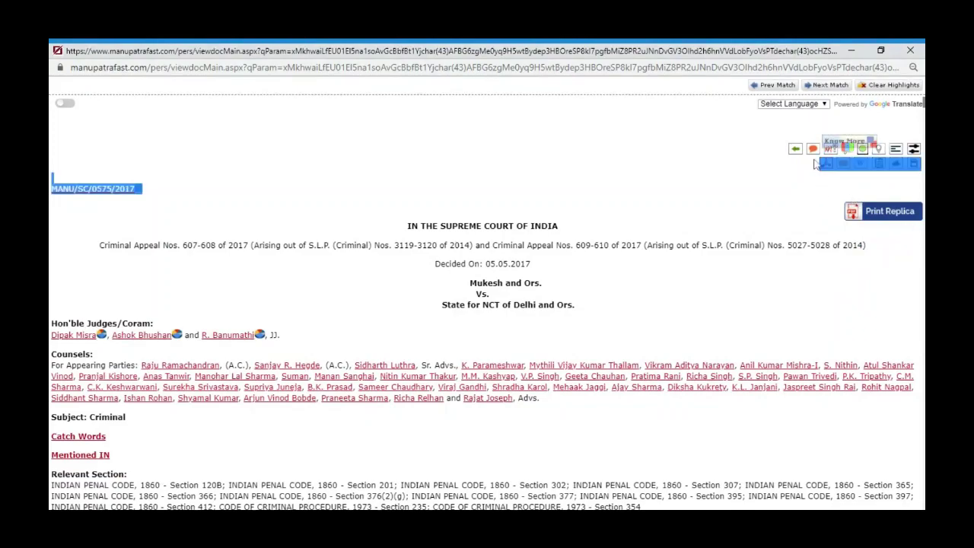
click(815, 164)
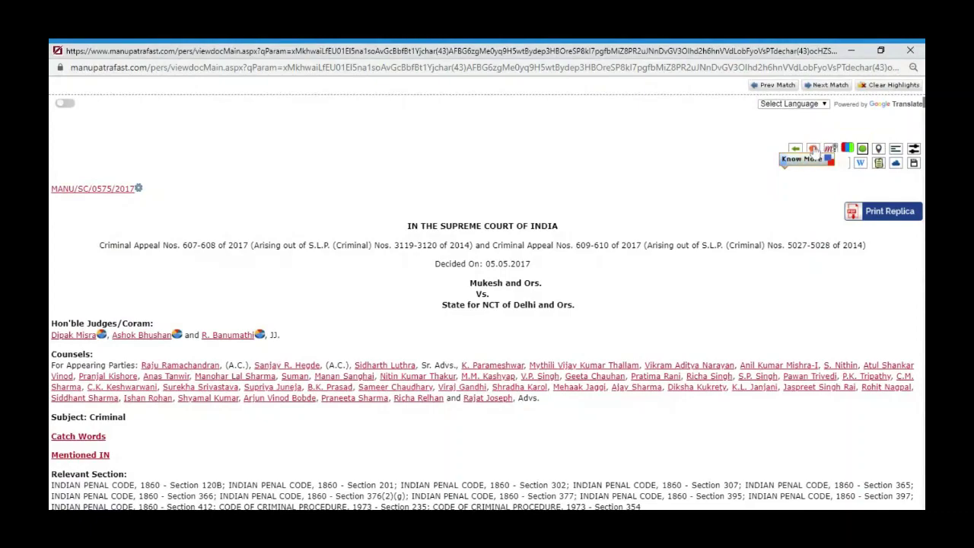
click(813, 149)
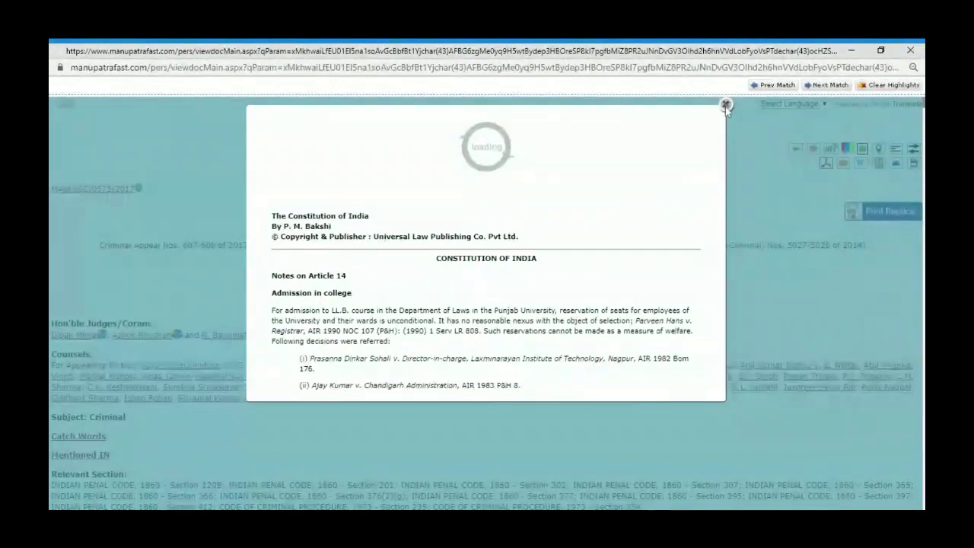
click(767, 215)
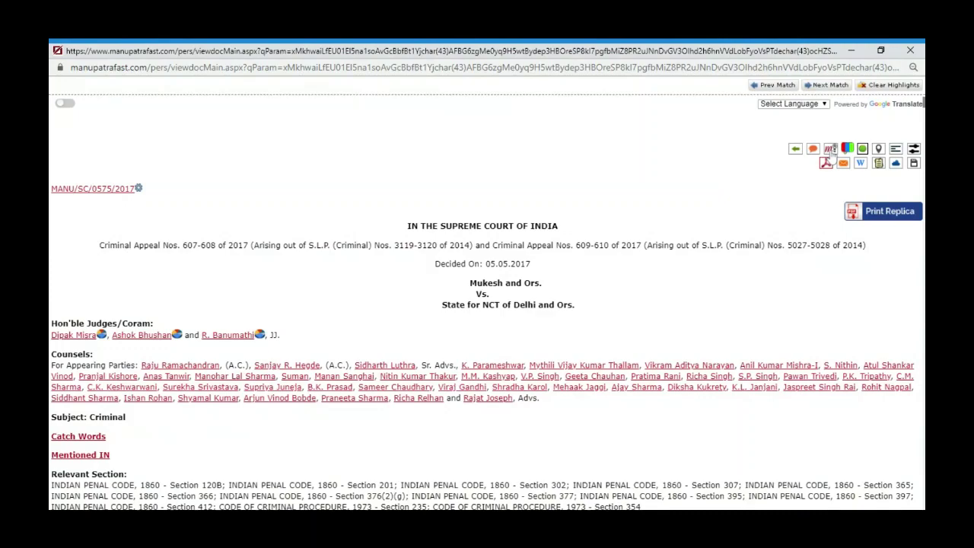
click(830, 149)
triple_click(546, 267)
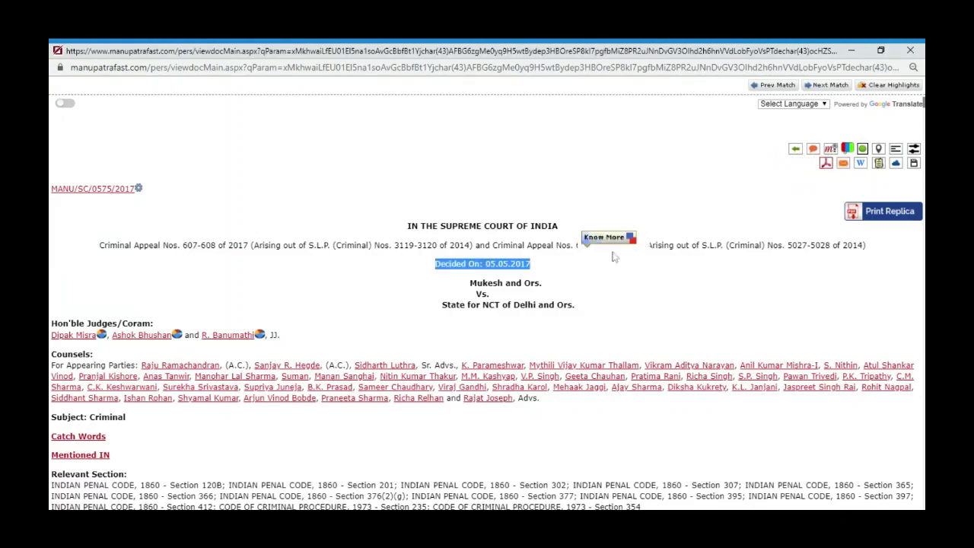
click(669, 266)
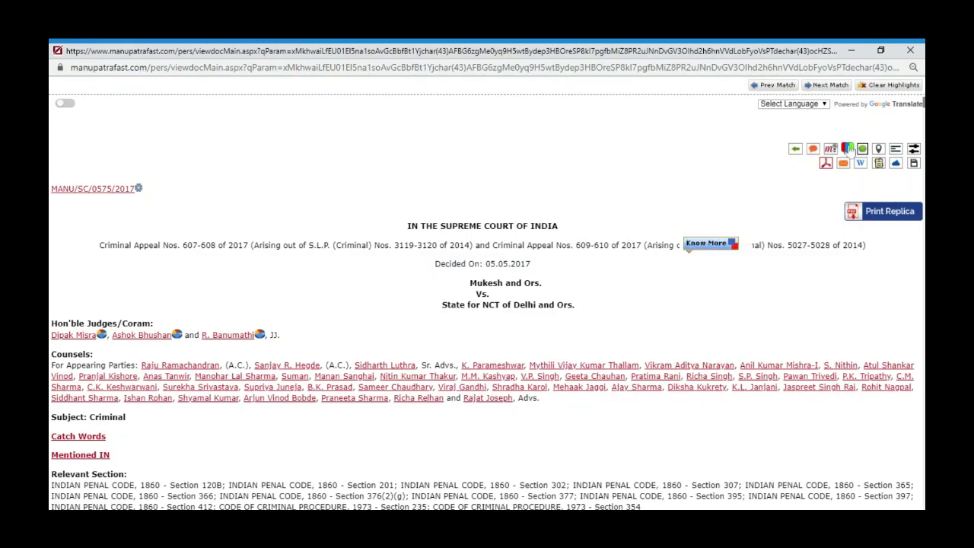
Review citing courts, expanding State of M.P. vs. Honey and Anup and Ors., then close
click(847, 148)
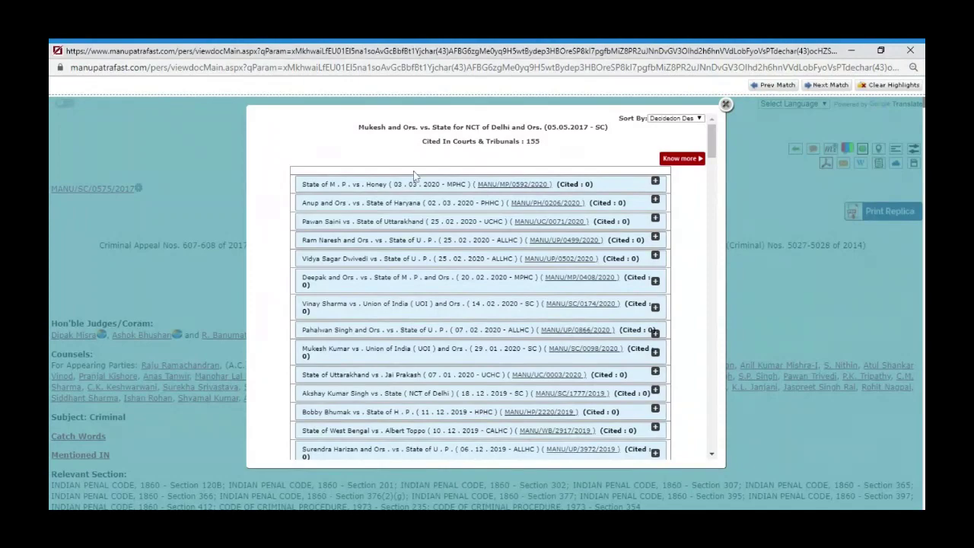
click(404, 188)
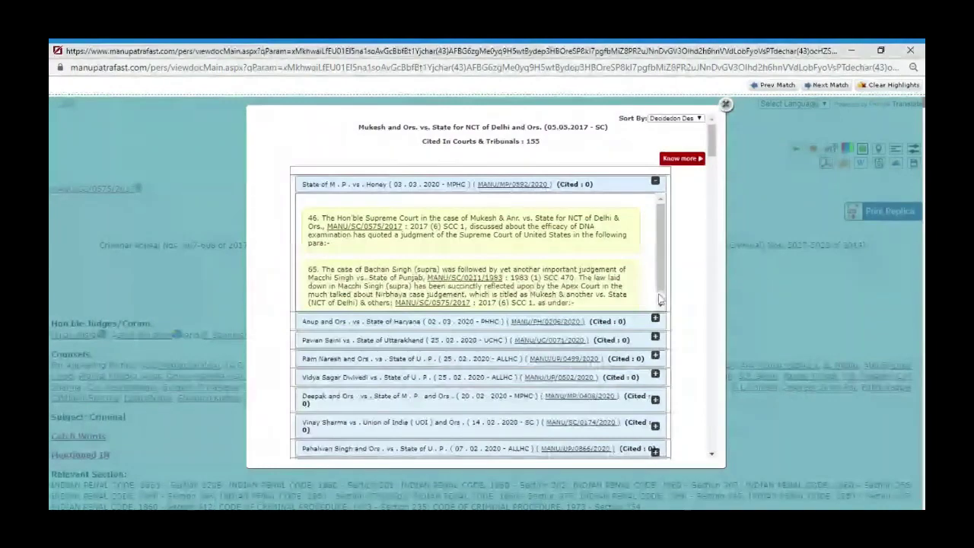
scroll(654, 301, down, 1)
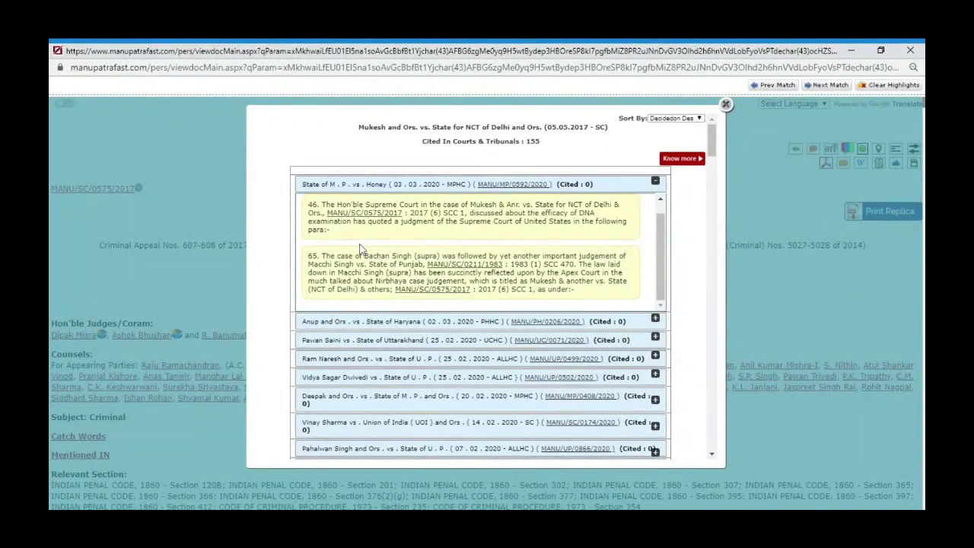
click(480, 322)
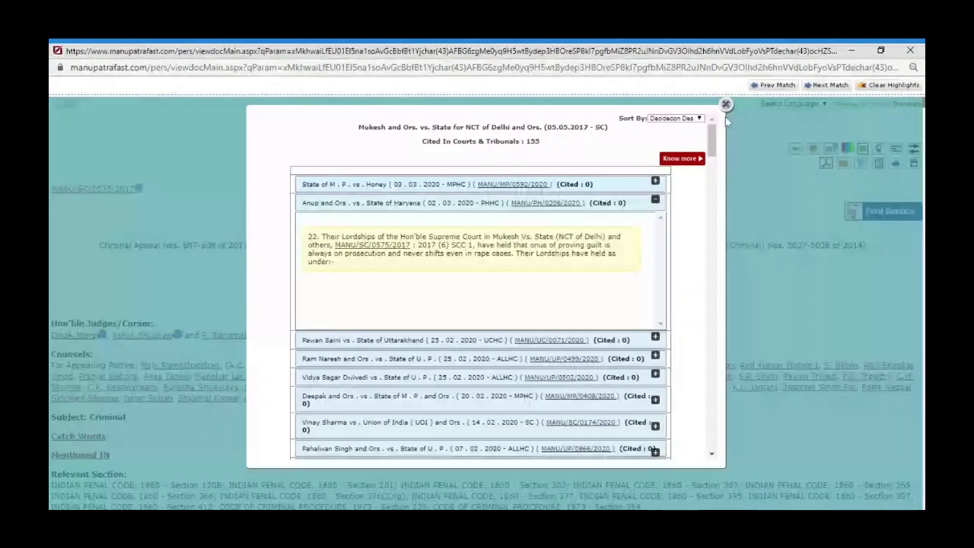
click(725, 106)
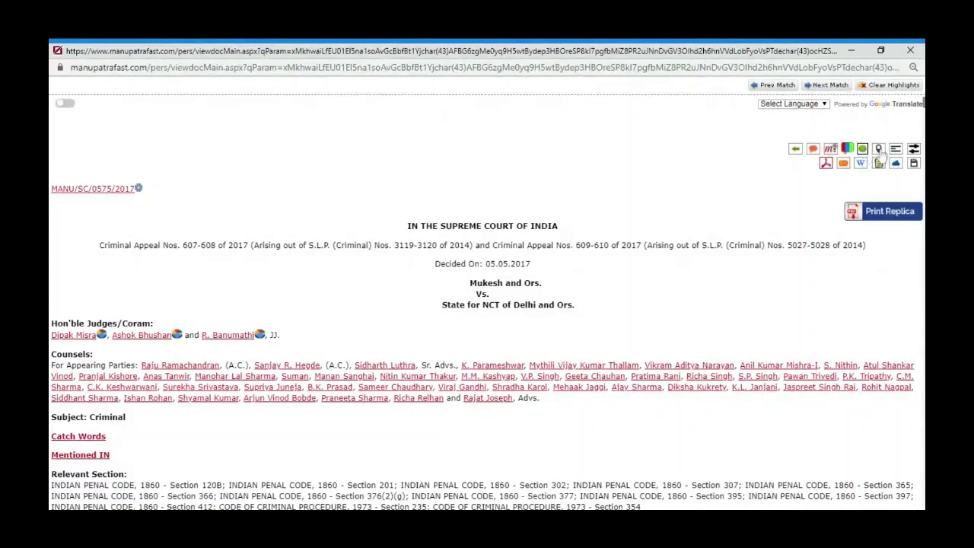
Open the Case Map for the Mukesh judgment in a separate window
click(879, 149)
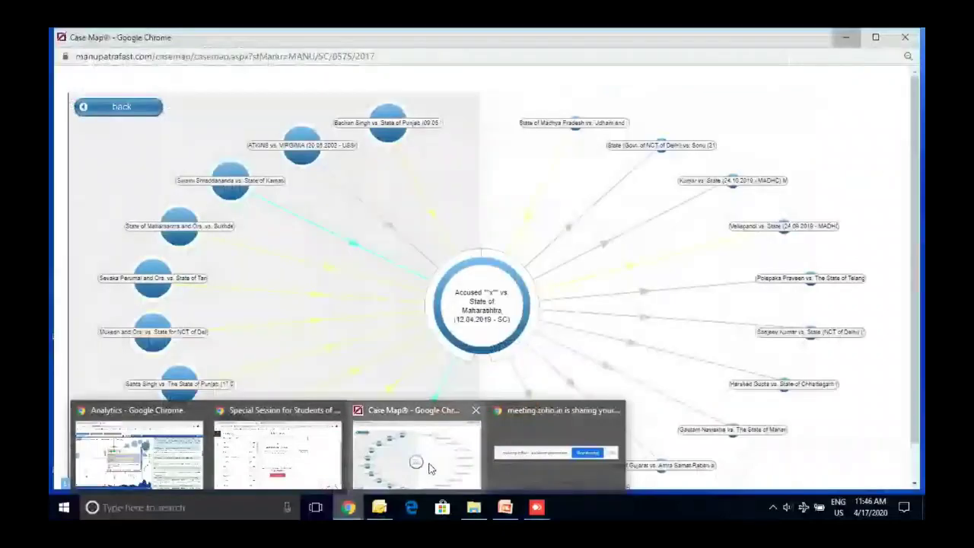
click(433, 470)
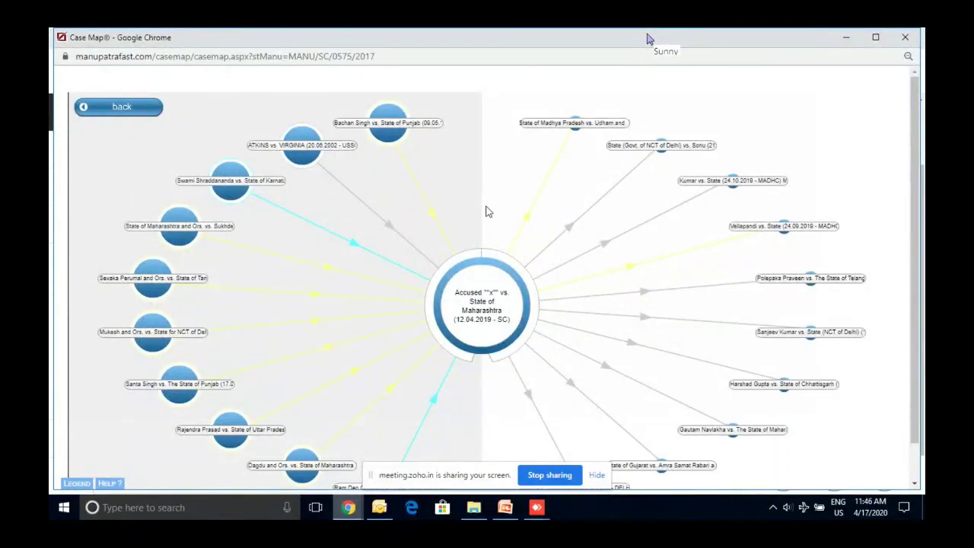
Return the Case Map to Mukesh and Ors. (2017) and inspect its colour key
click(121, 110)
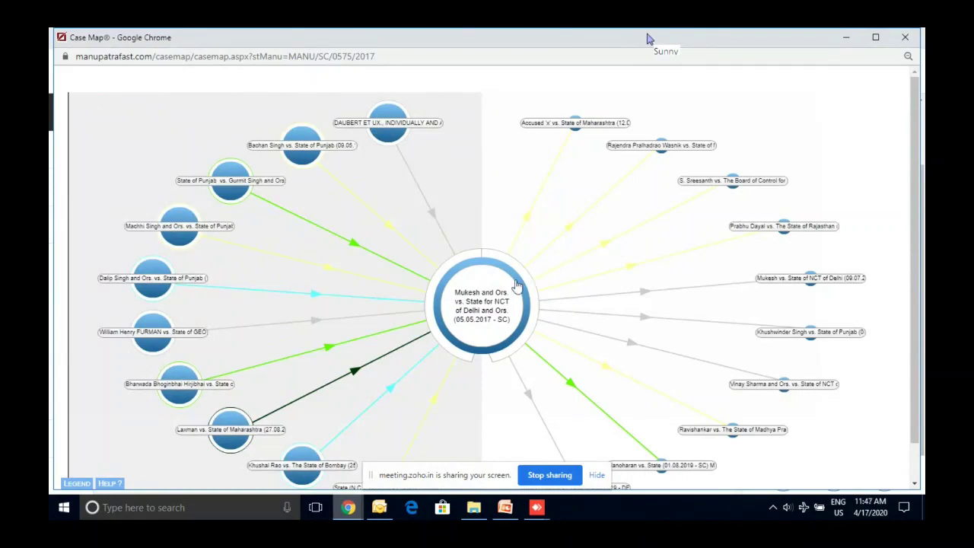
mouse_move(508, 285)
mouse_move(571, 388)
Check the case map legend's line colours, such as Overruled, then close the Case Map window
click(75, 484)
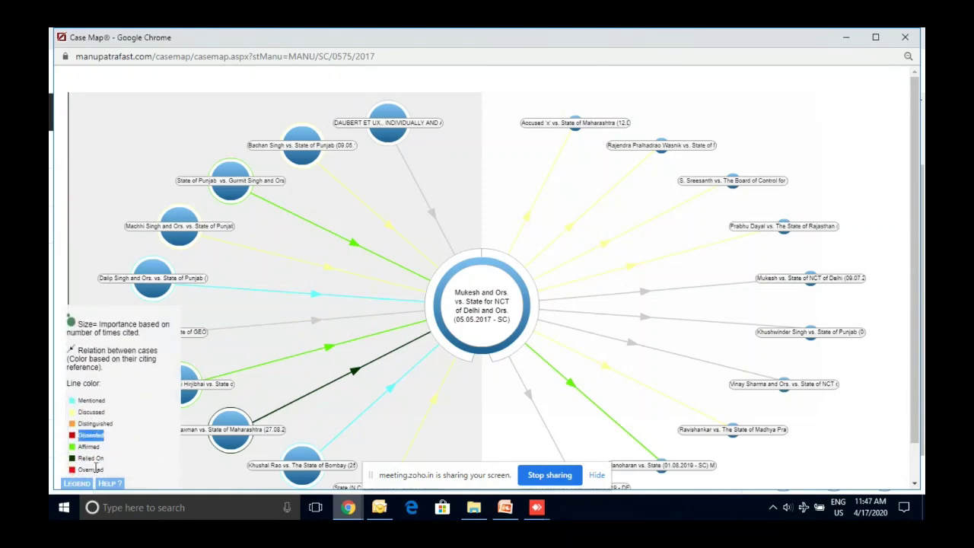
double_click(96, 469)
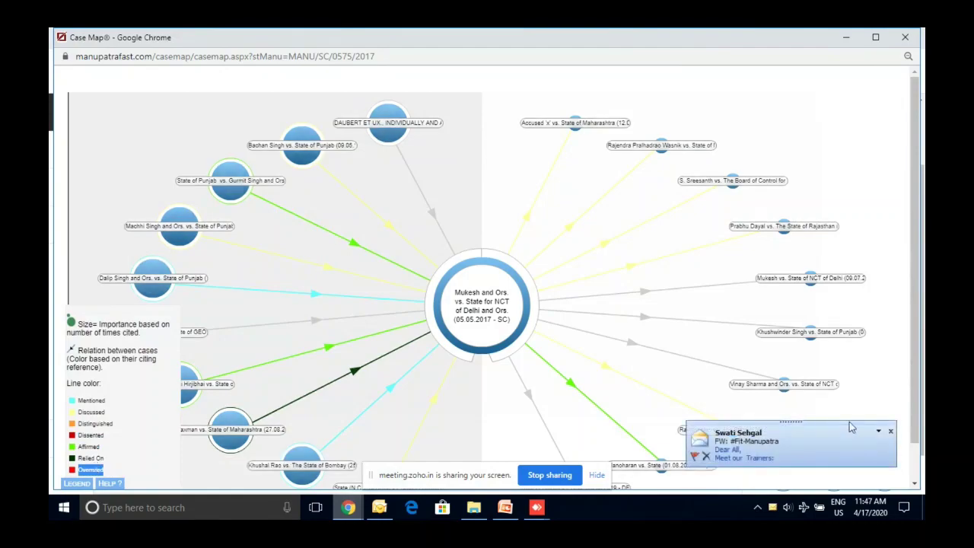
click(890, 430)
click(893, 435)
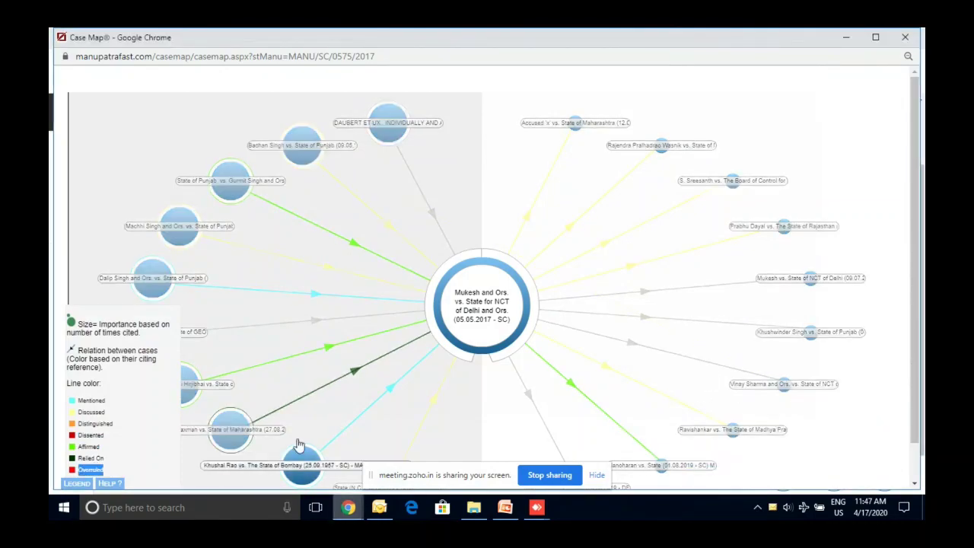
mouse_move(545, 321)
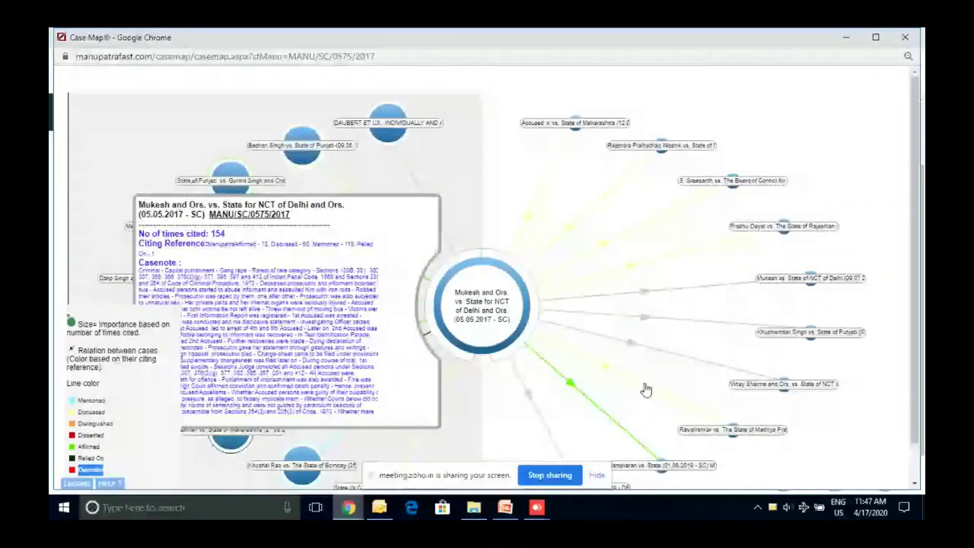
click(904, 38)
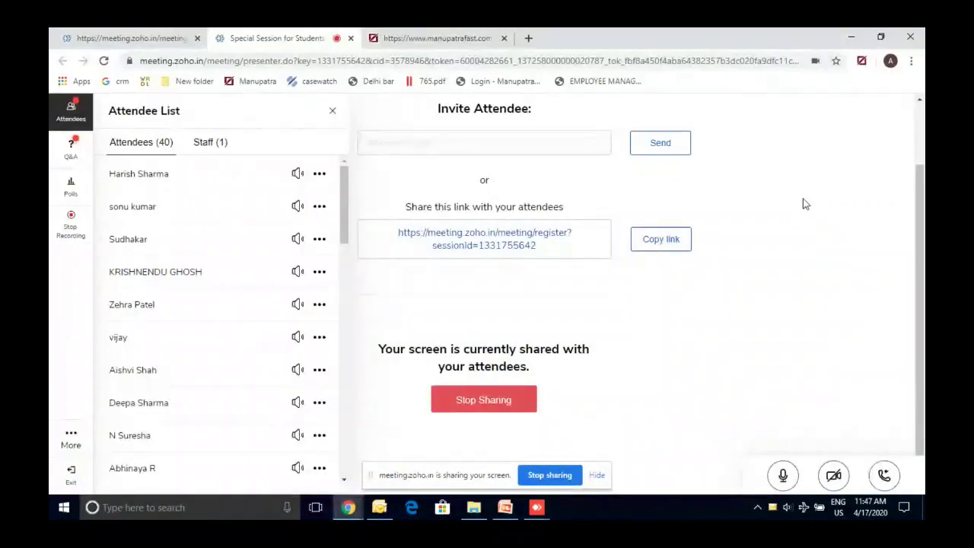
Open the Mukesh and Ors. vs. State for NCT of Delhi judgment from Analytics and maximize it
mouse_move(368, 513)
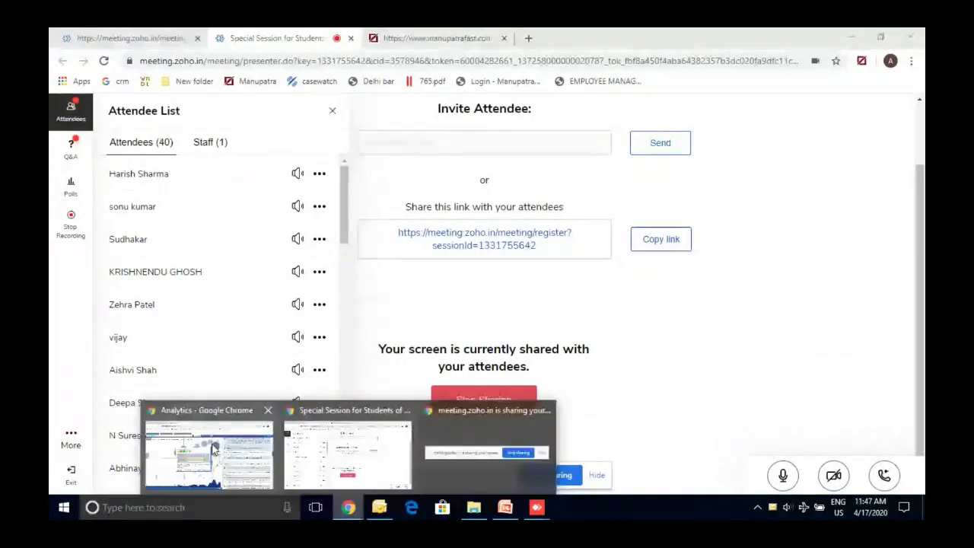
click(214, 450)
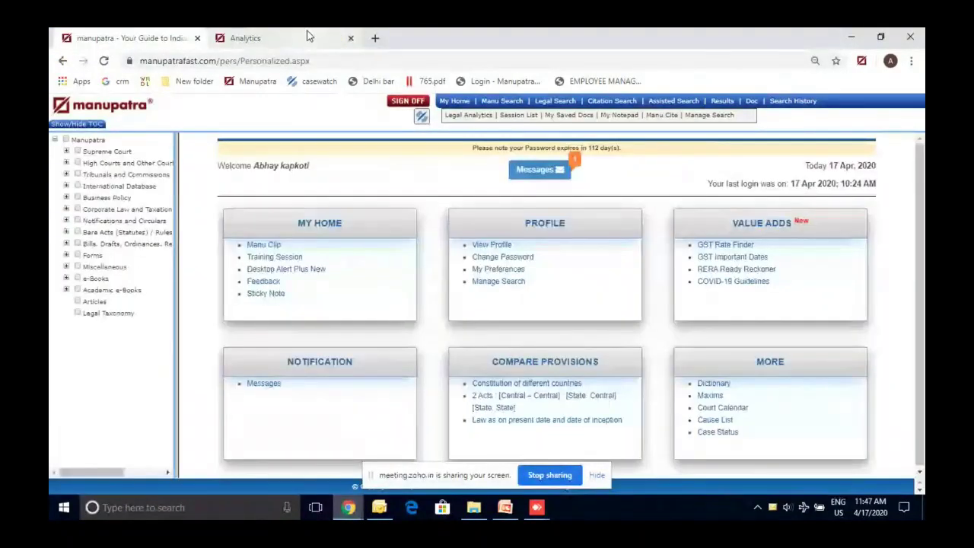
click(308, 35)
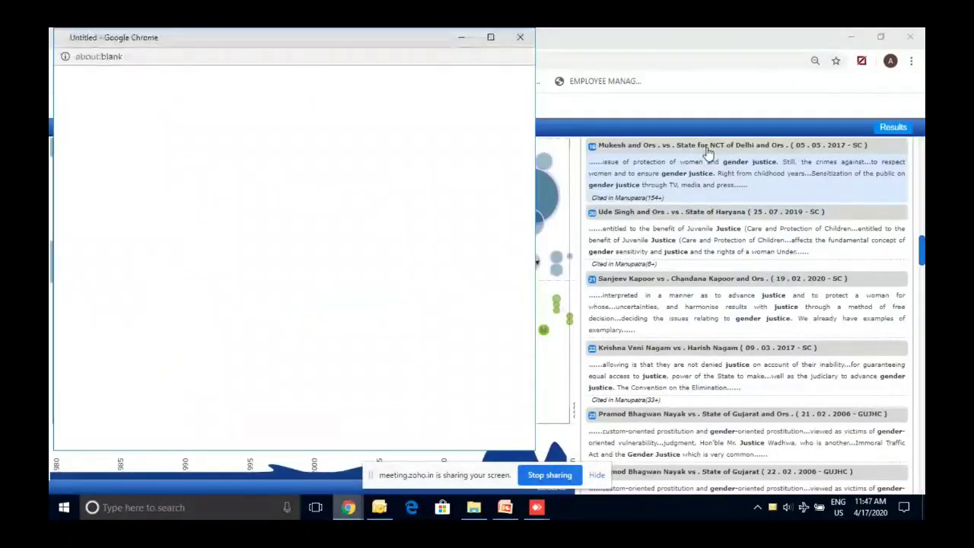
click(489, 38)
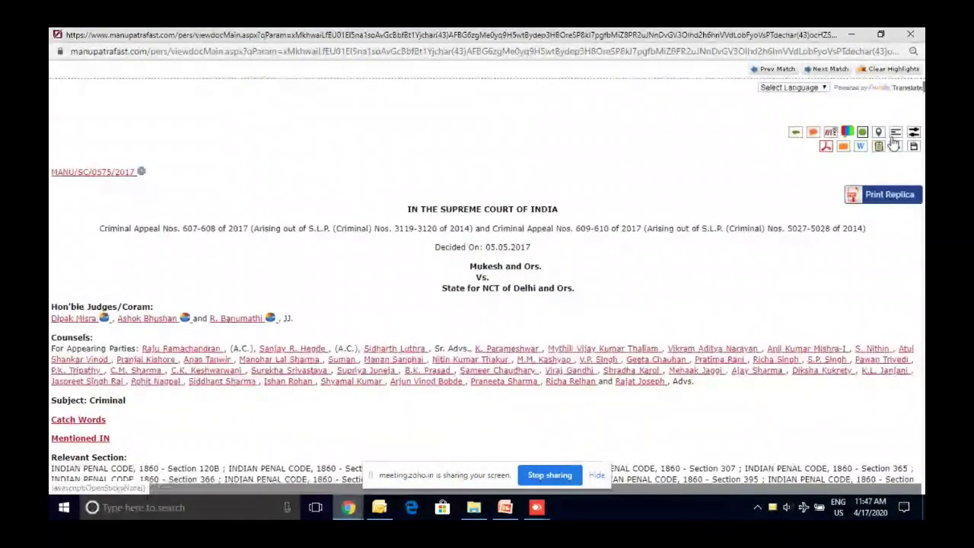
click(830, 150)
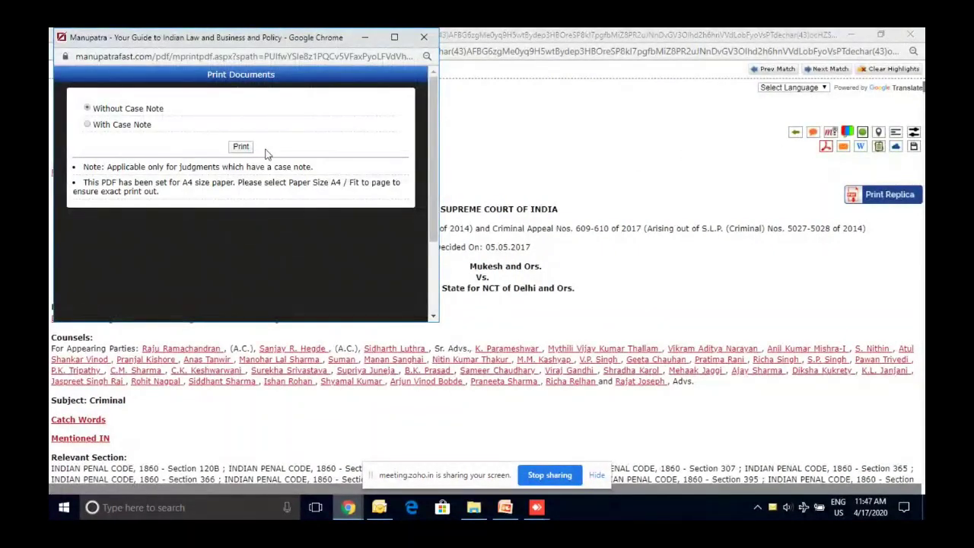
click(427, 48)
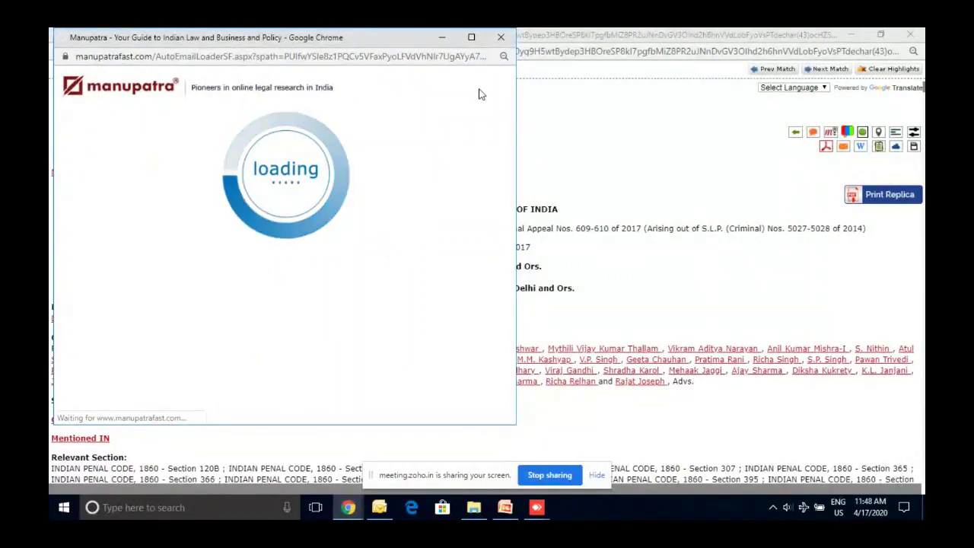
click(500, 37)
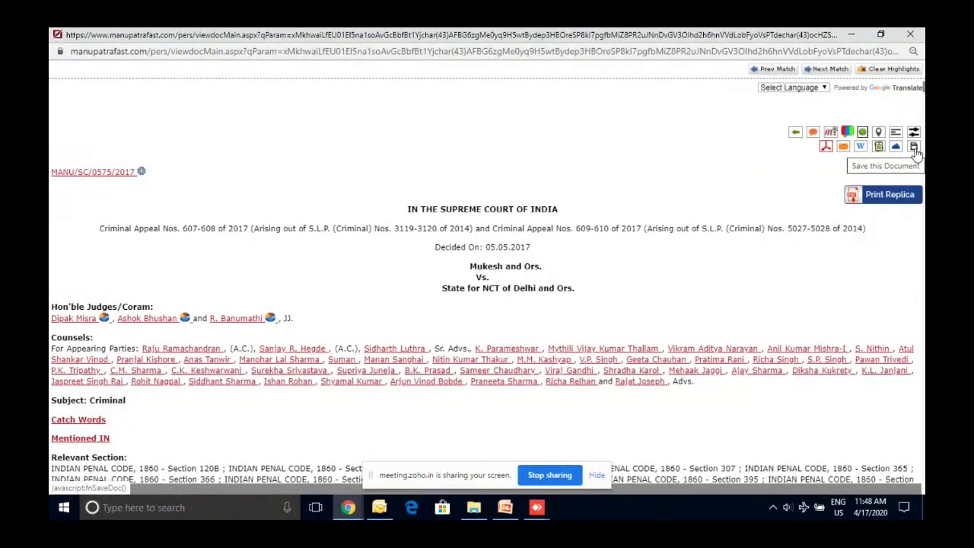
Save the Mukesh judgment to the Arbitration folder of My Saved Documents
click(913, 148)
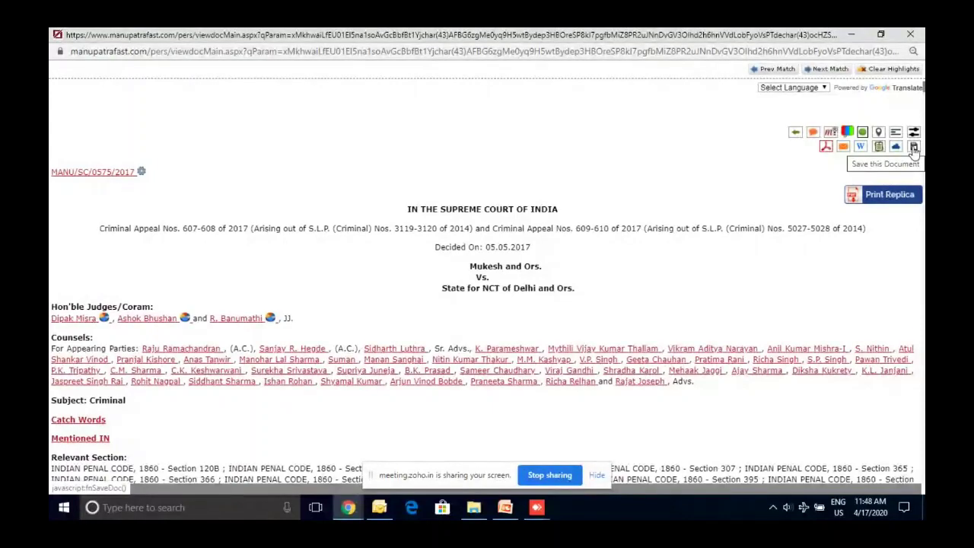
click(914, 147)
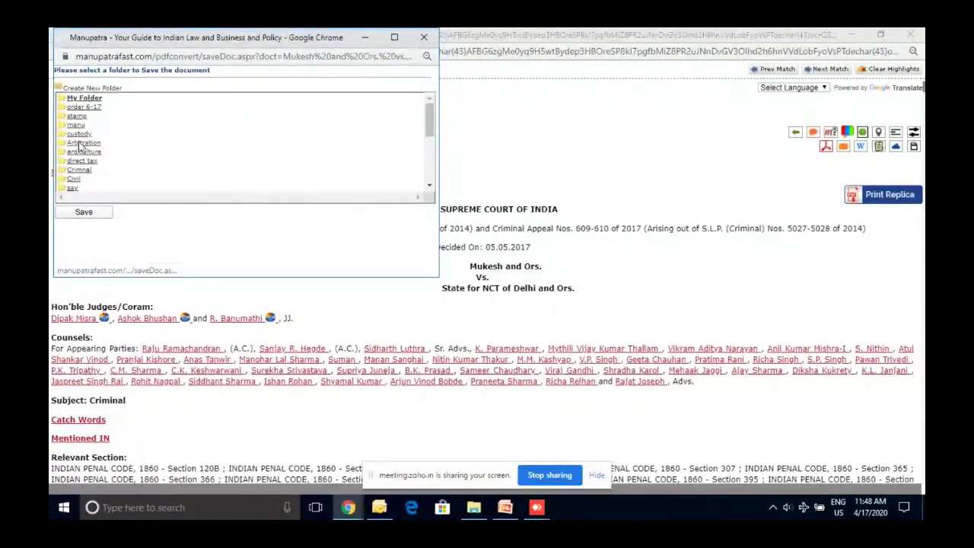
click(82, 142)
click(84, 212)
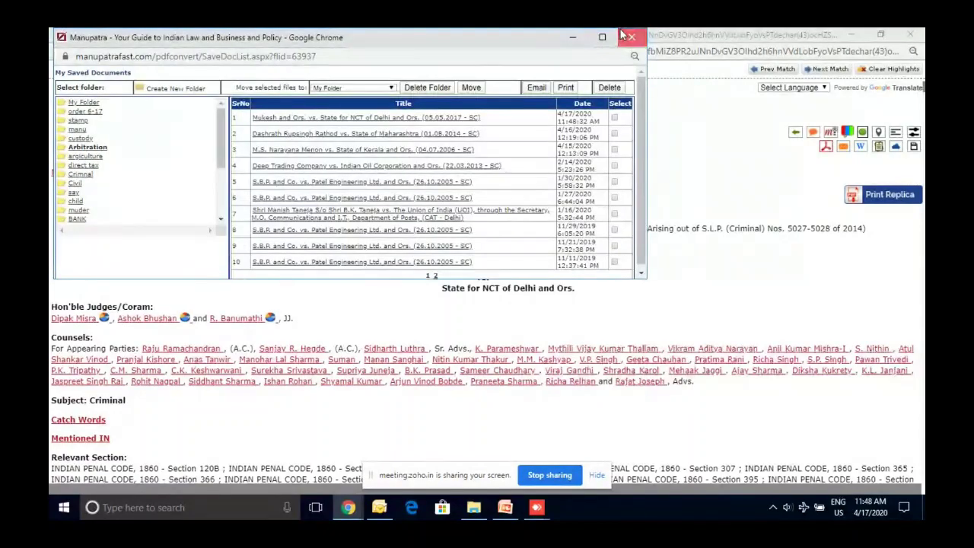
Check My Saved Docs from the home page, then go back to Legal Analytics for 'gender justice'
click(632, 37)
click(850, 34)
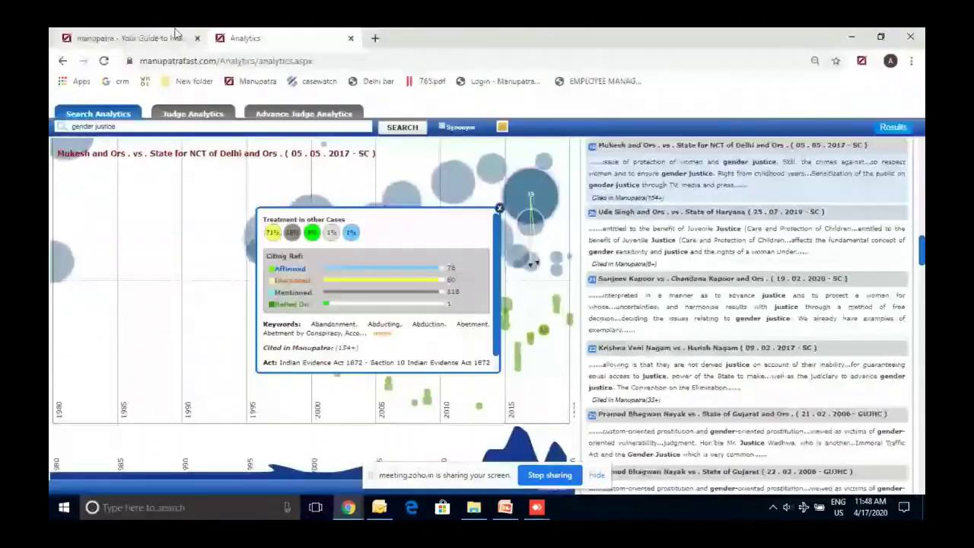
click(129, 38)
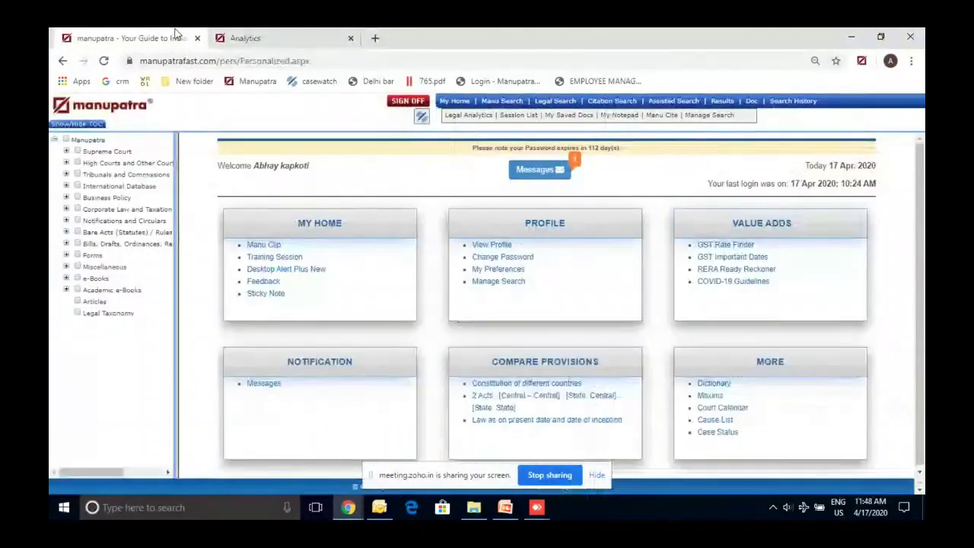
click(564, 116)
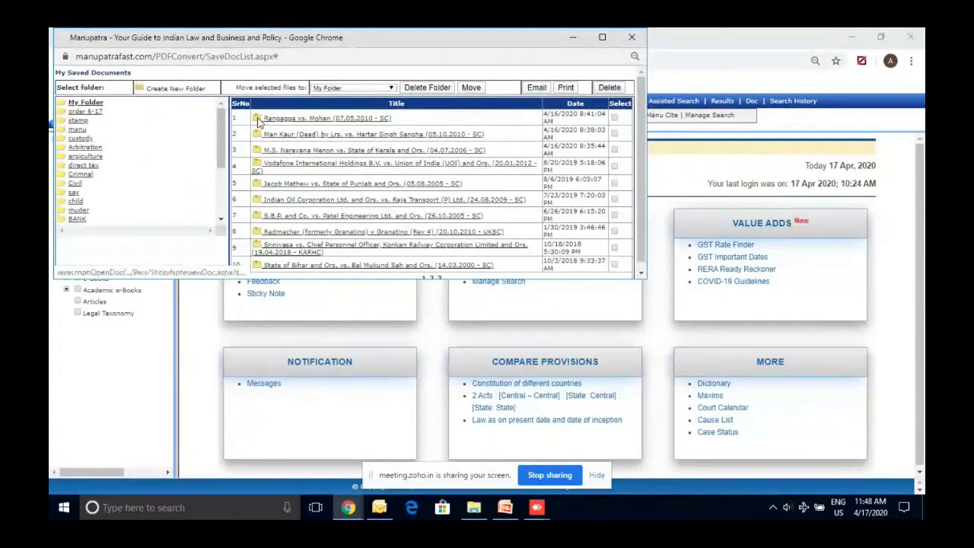
click(631, 38)
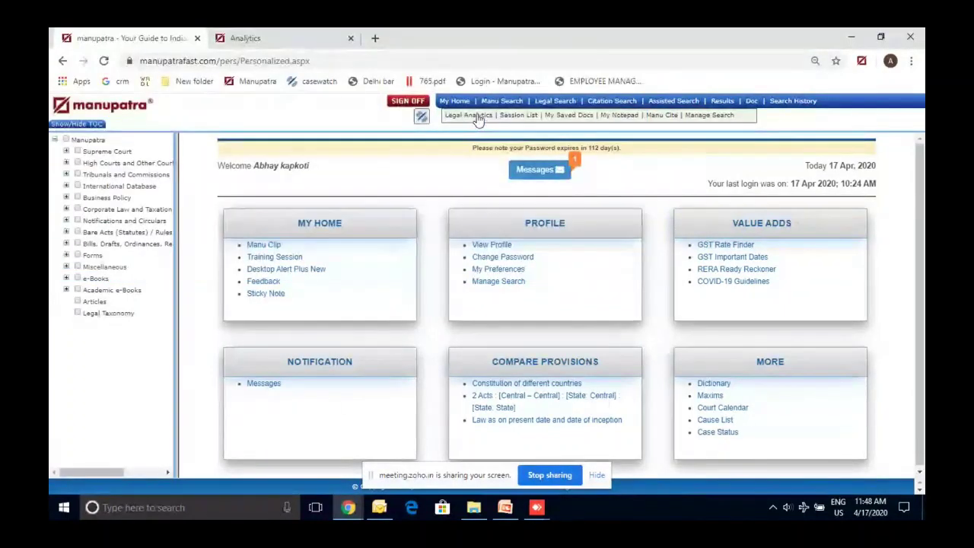
click(477, 117)
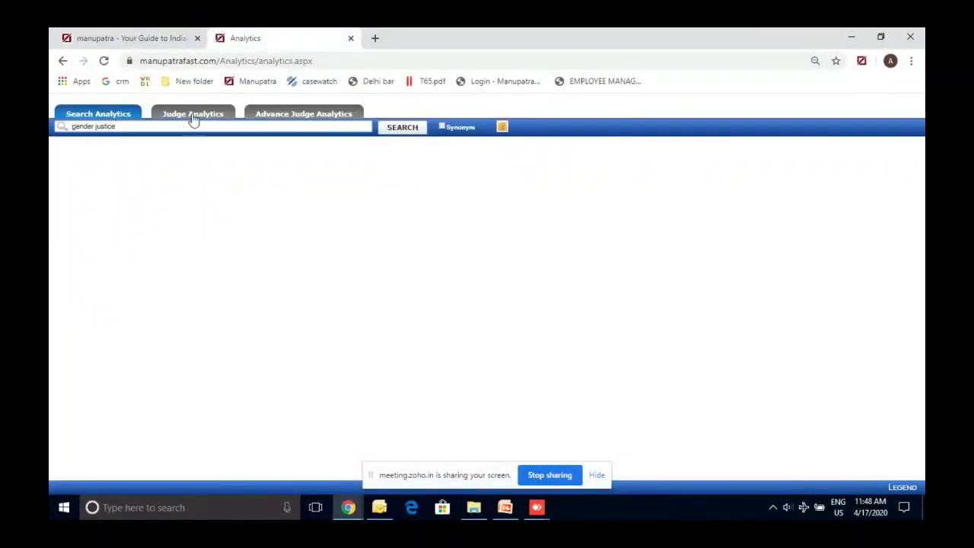
Open Advance Judge Analytics and find 'sikri' in the Supreme Court judges table
click(194, 115)
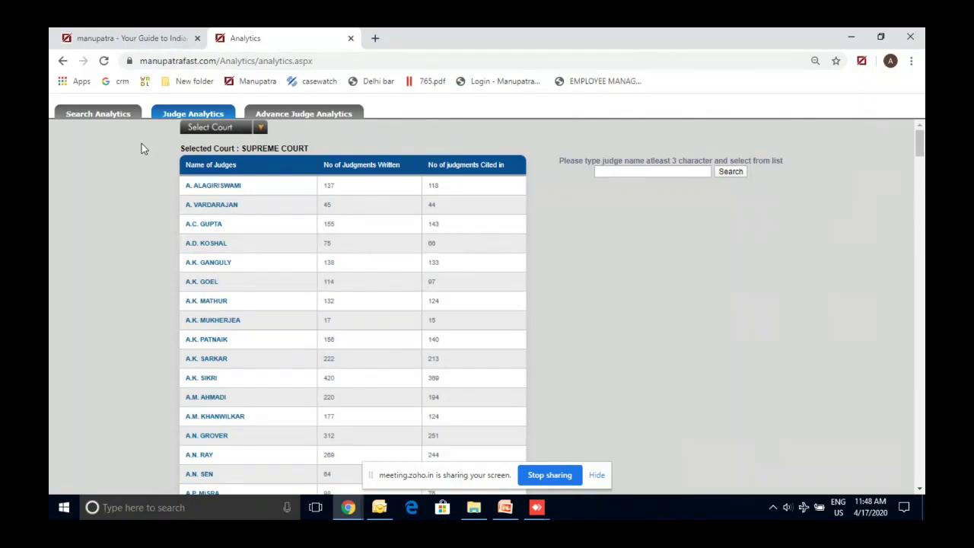
click(287, 116)
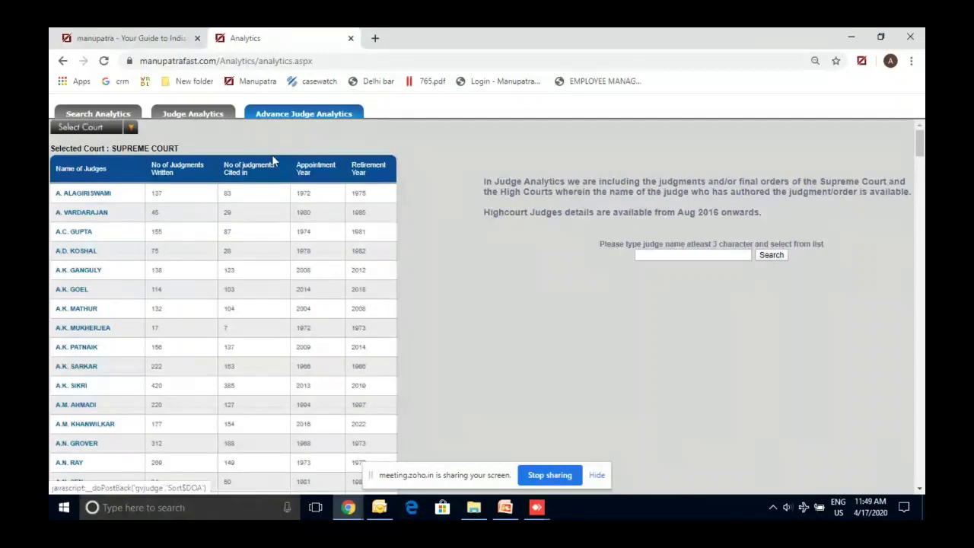
key(ctrl+f)
text(sik)
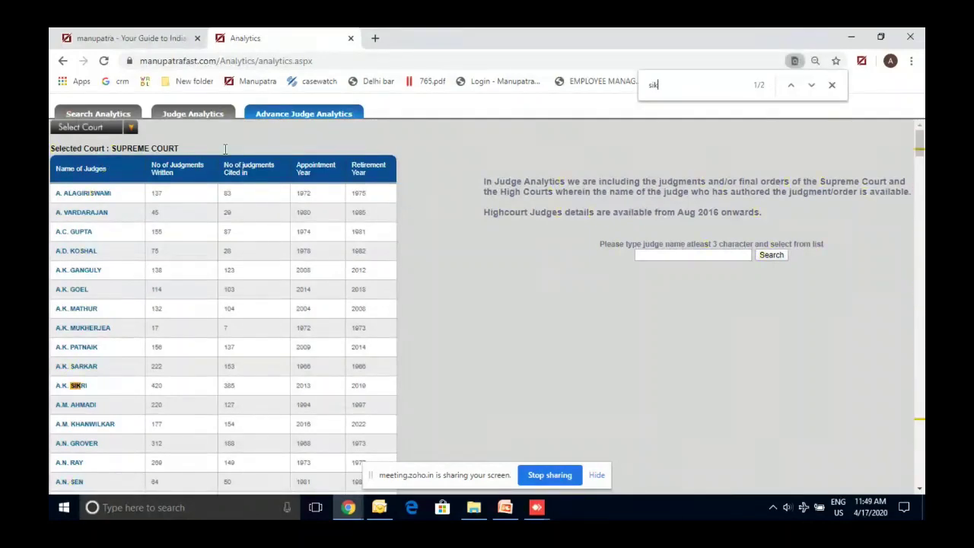
text(ri)
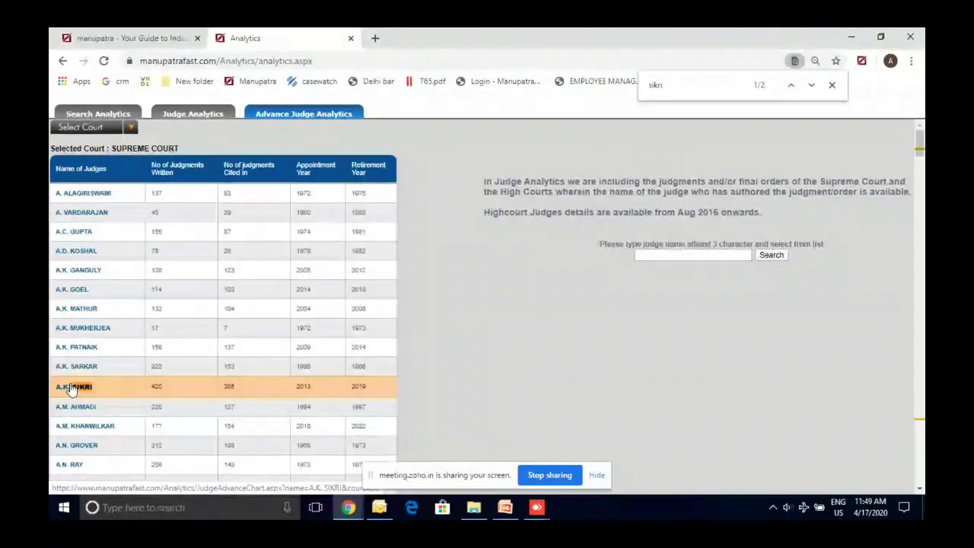
Open A.K. Sikri's analytics dashboard in a new tab and close the find bar
right_click(72, 388)
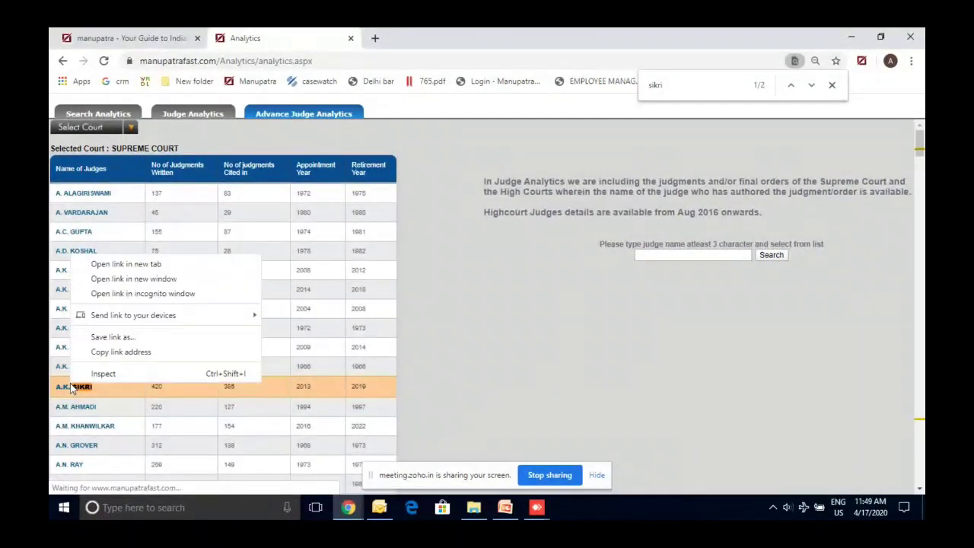
click(142, 264)
click(391, 31)
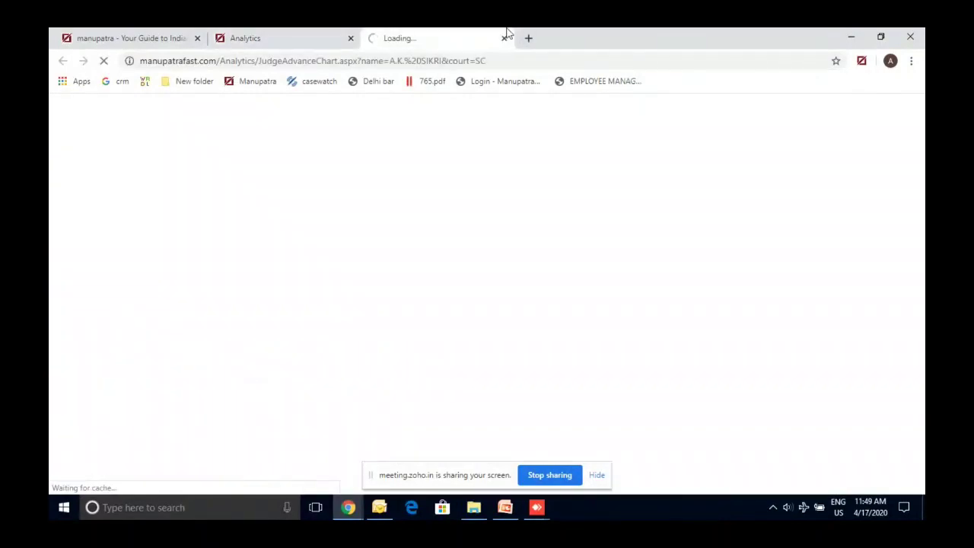
click(309, 33)
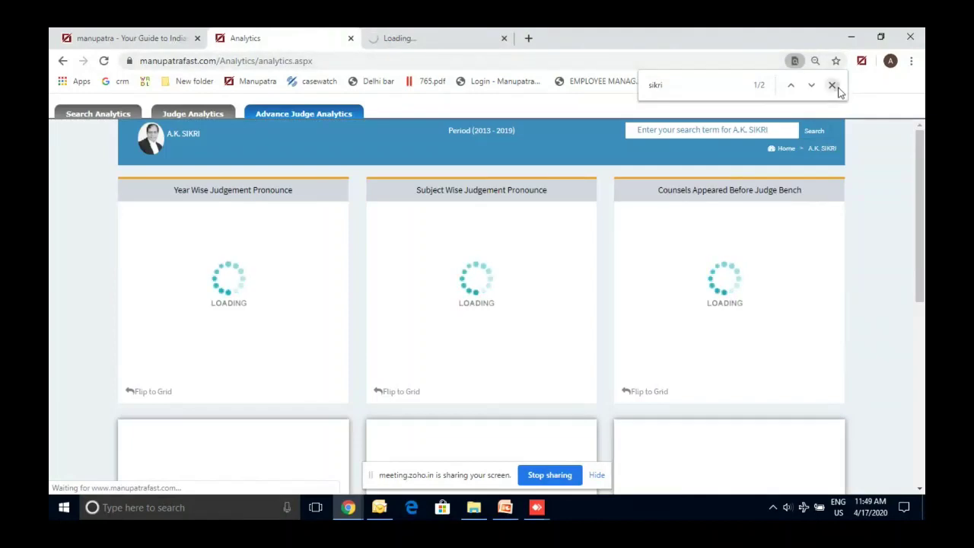
click(832, 85)
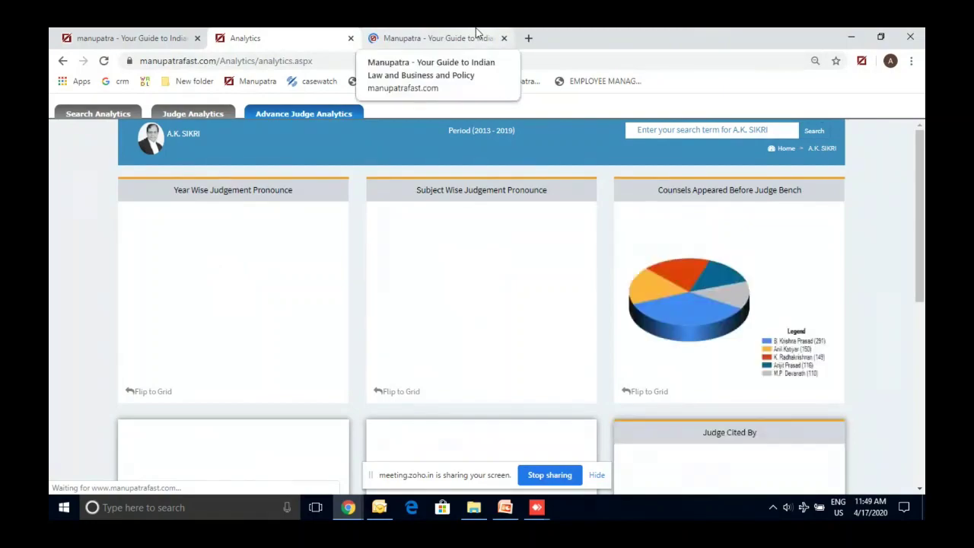
click(477, 36)
click(289, 35)
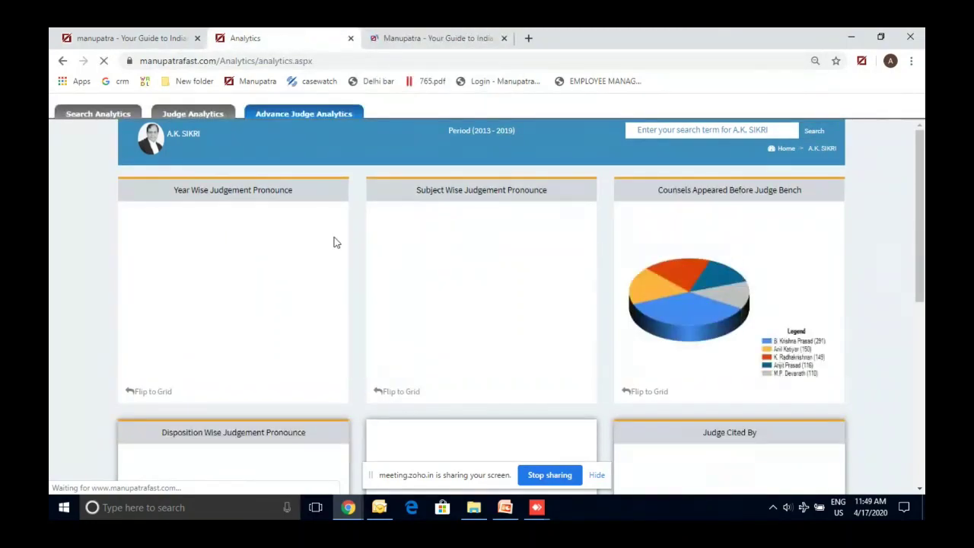
Flip the Year Wise Judgement Pronounce card to a grid
mouse_move(440, 315)
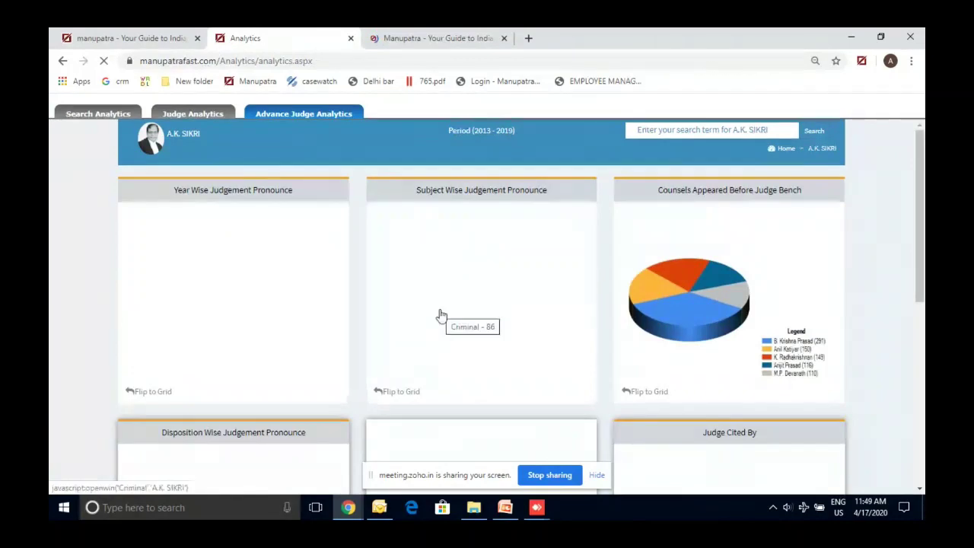
scroll(439, 315, down, 1)
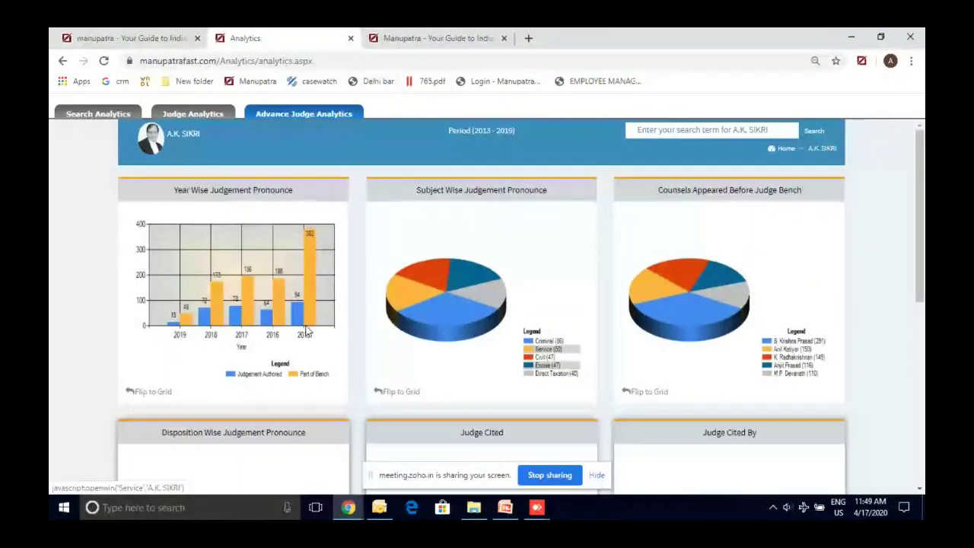
click(152, 391)
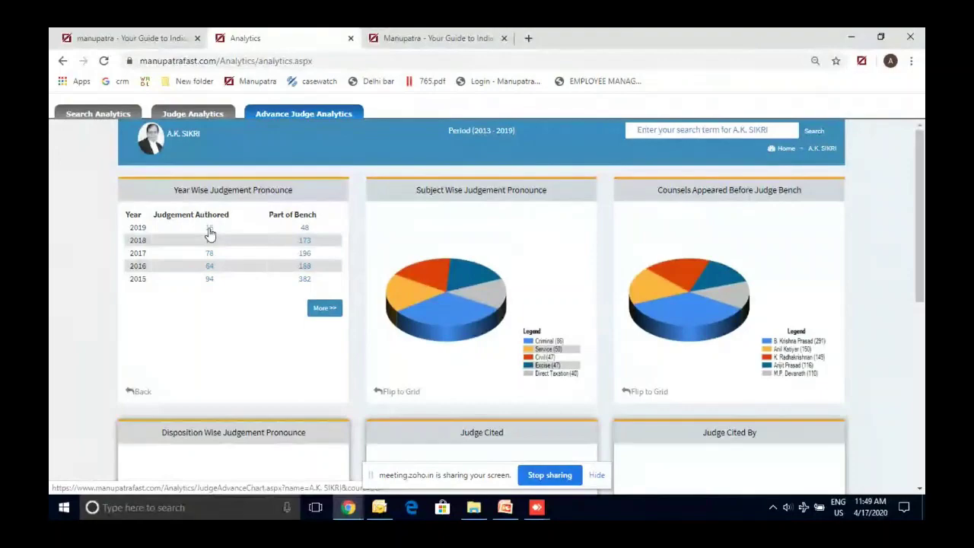
View the 2019 cases and full subject list, and flip Subject Wise and Counsels to grids
click(209, 233)
click(524, 78)
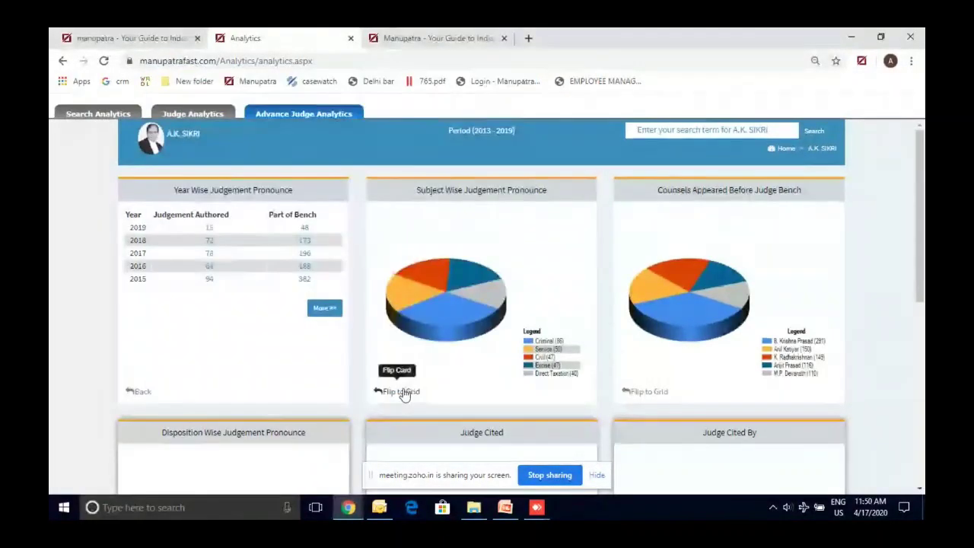
click(401, 392)
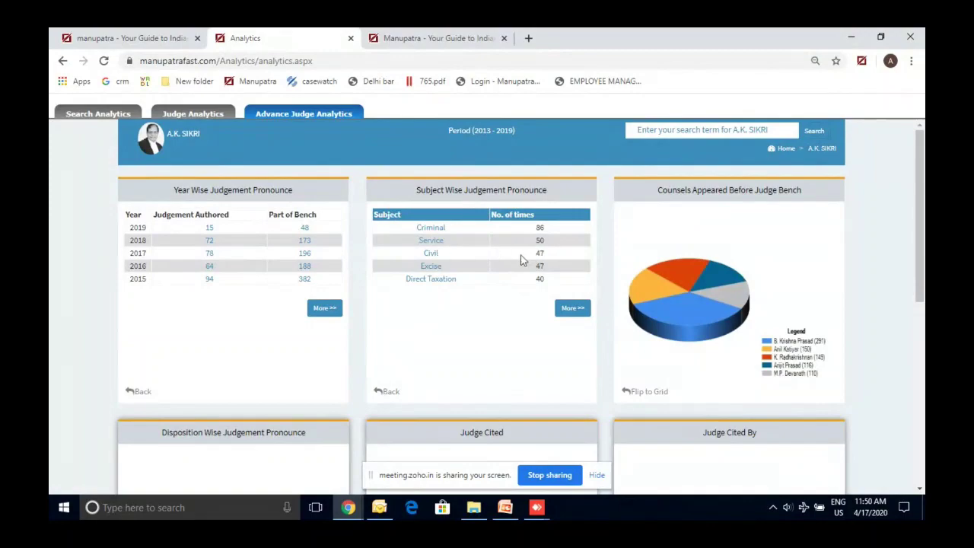
click(570, 308)
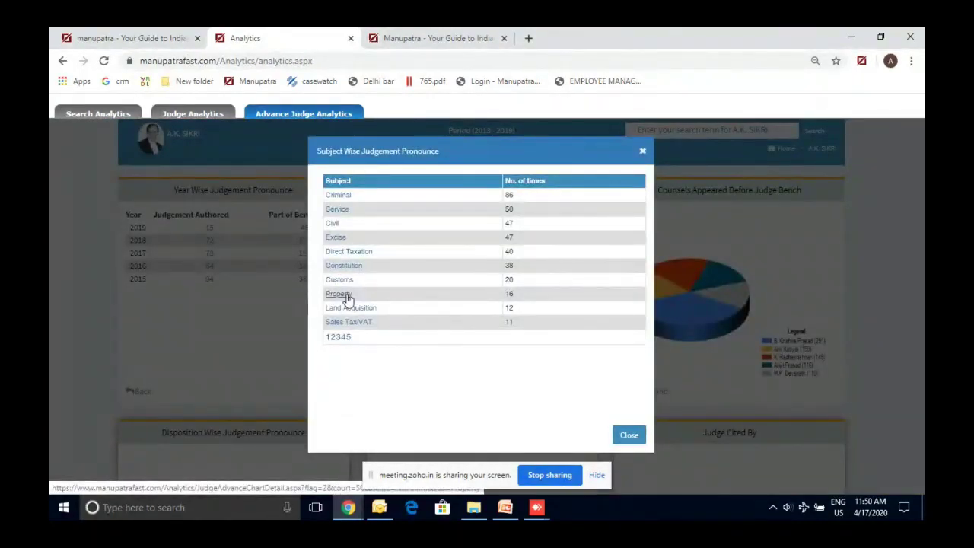
click(642, 154)
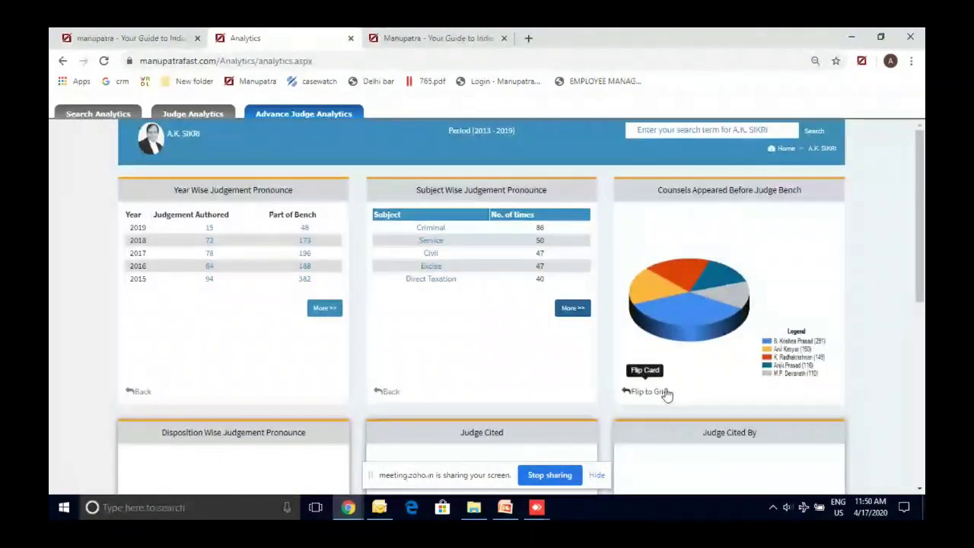
click(660, 391)
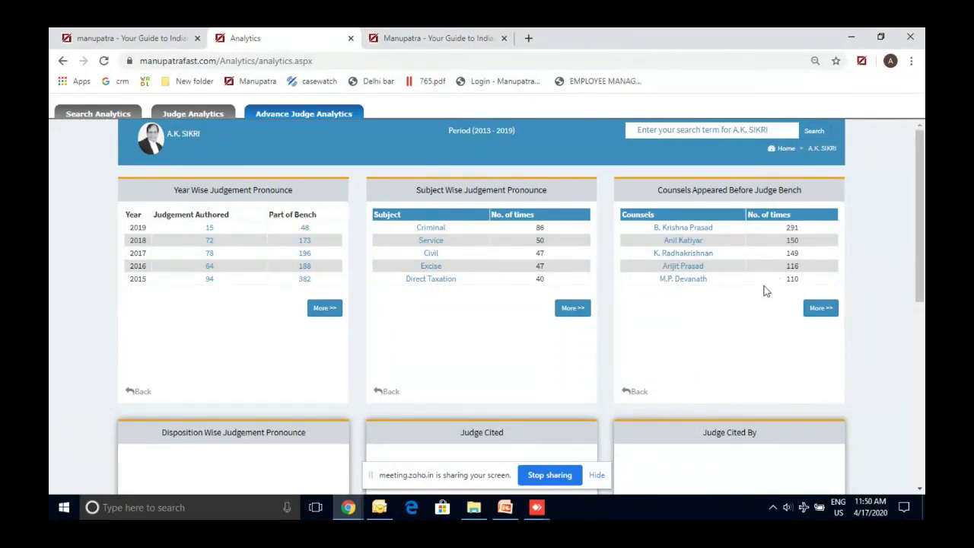
Flip the Disposition, Judge Cited and Judge Cited By cards to grids
scroll(766, 291, down, 3)
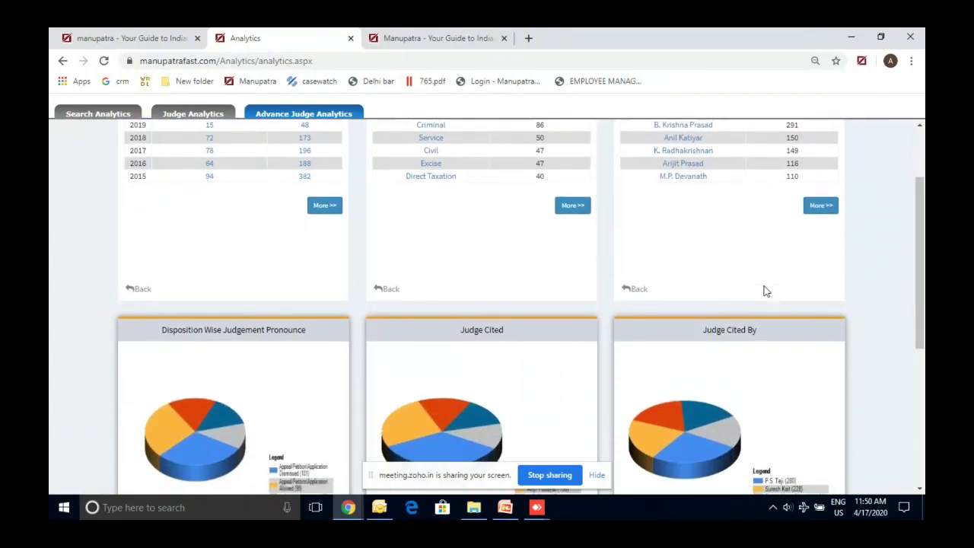
scroll(763, 287, down, 4)
click(131, 378)
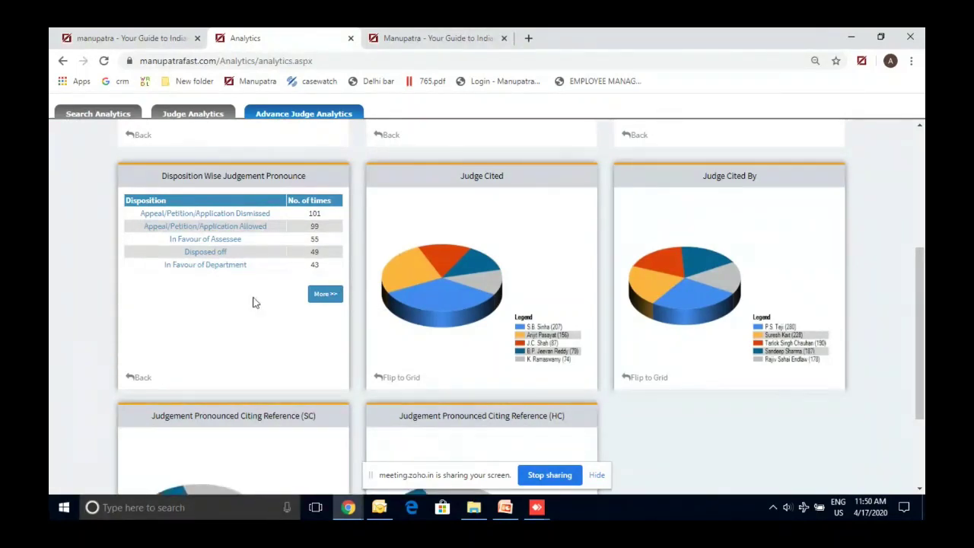
click(401, 378)
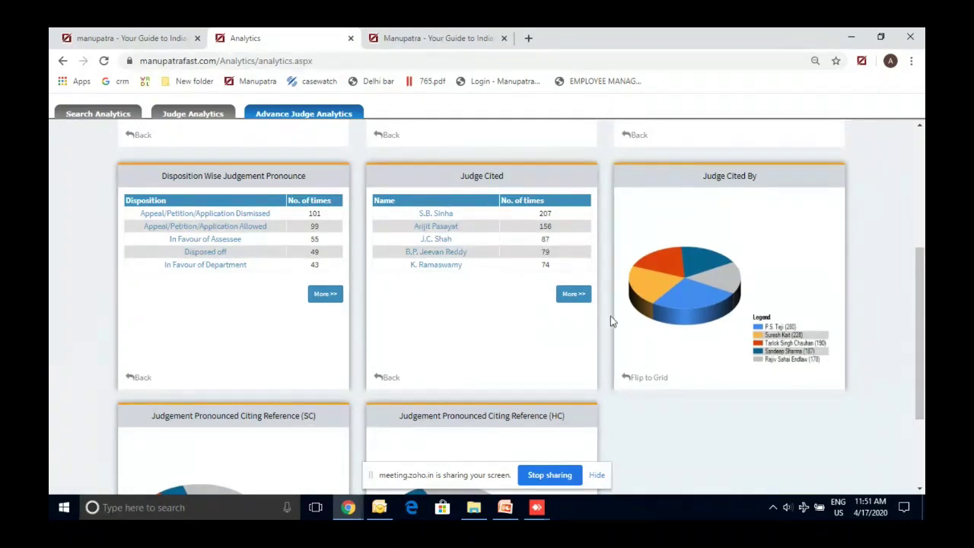
click(658, 377)
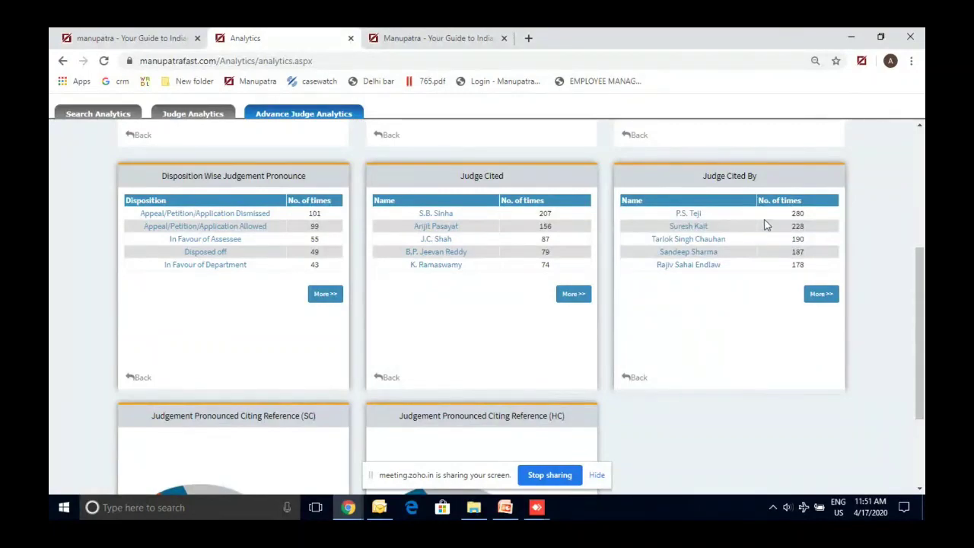
Open the case list behind the Judge Cited By count 280, then close it
drag(791, 215, 803, 213)
click(688, 215)
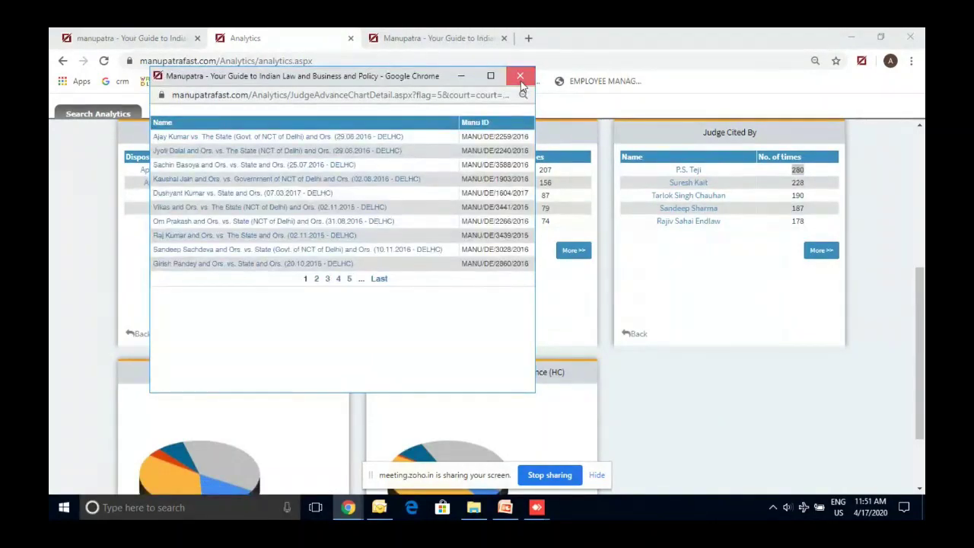
click(521, 76)
click(701, 278)
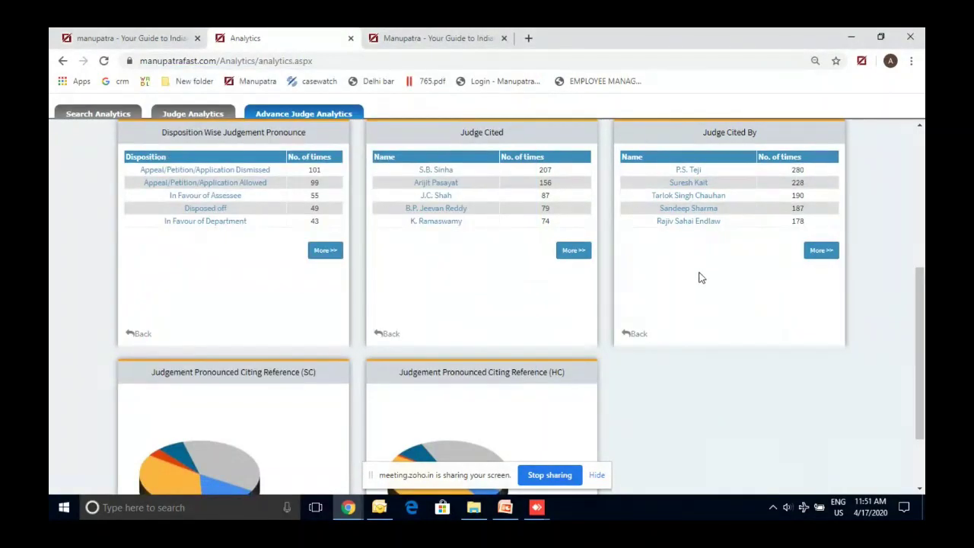
Flip the Supreme Court citing-reference card to a grid and return to the top
scroll(701, 278, down, 2)
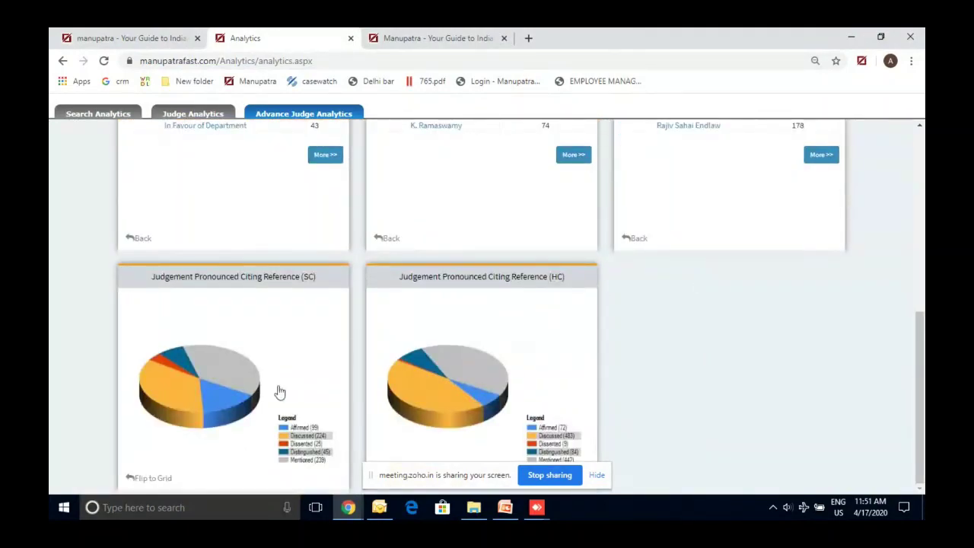
click(150, 478)
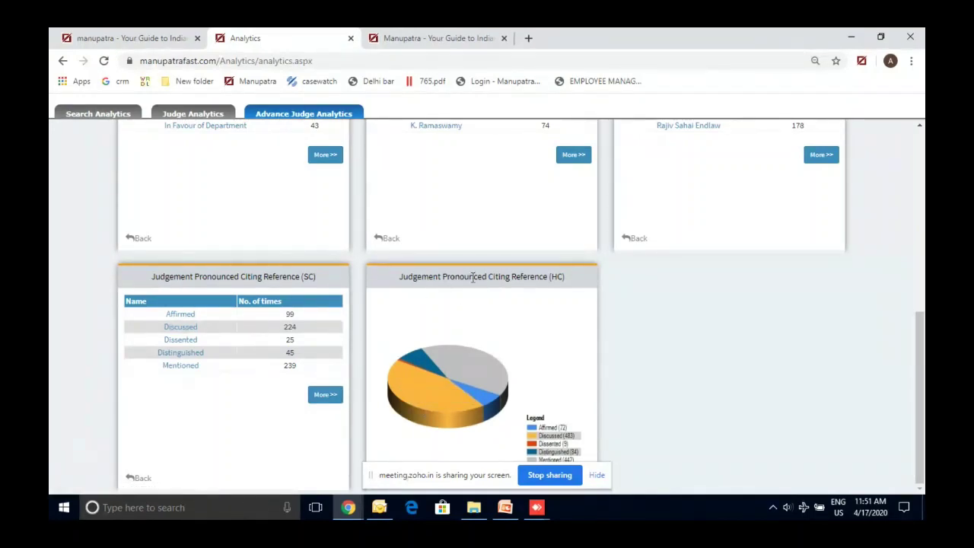
scroll(473, 277, up, 1)
scroll(472, 277, up, 2)
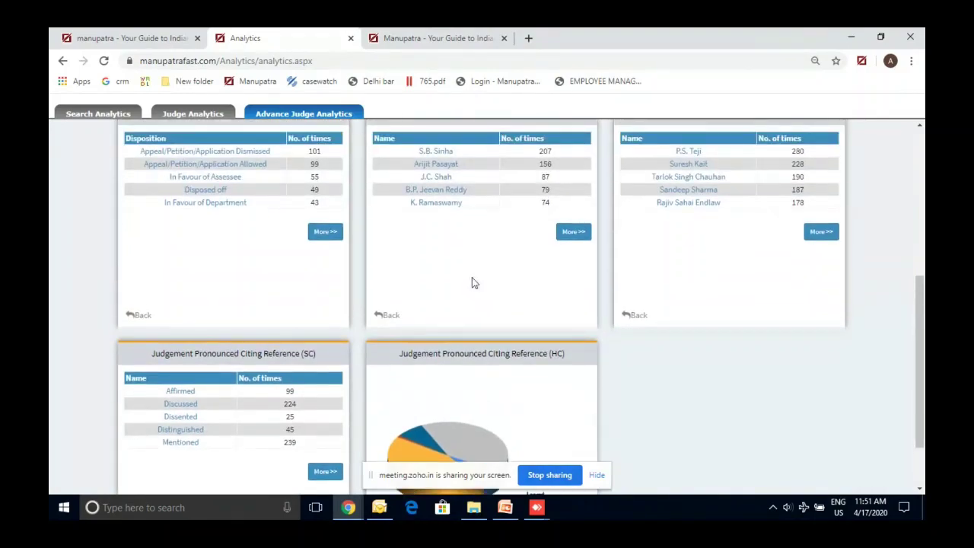
scroll(471, 283, up, 10)
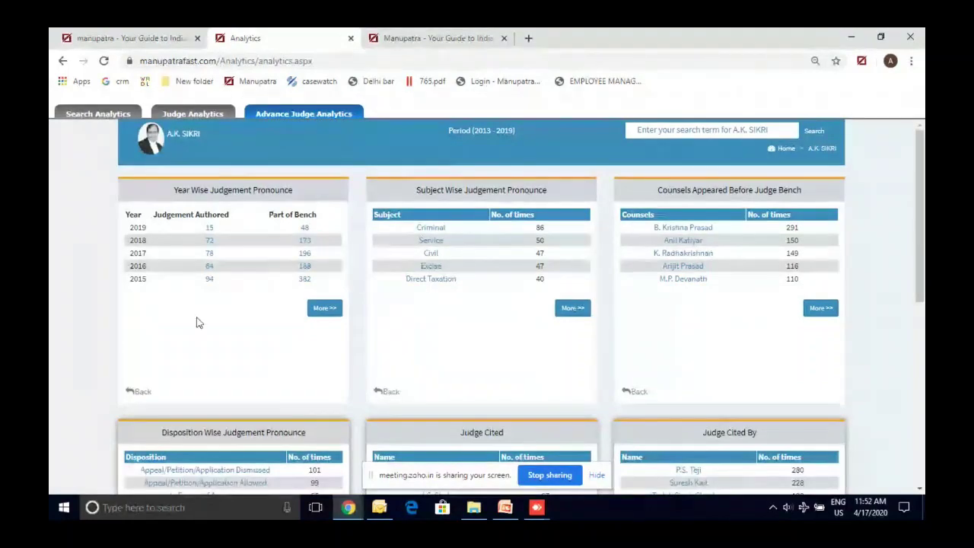
Switch to the first tab with the Manupatra personalised home page
click(189, 38)
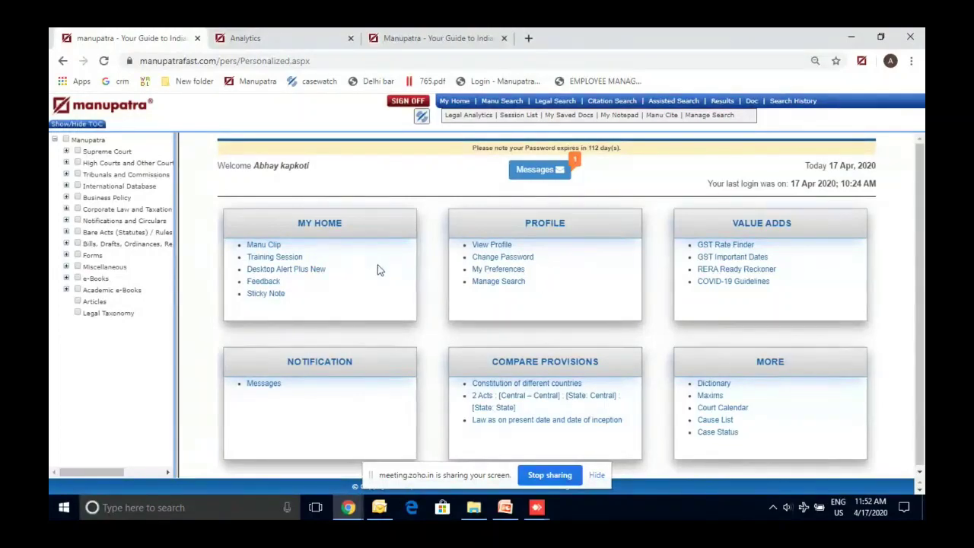
Leave Set Default Preferences for My Home, then view and close the Manage Search notice
click(501, 271)
click(544, 284)
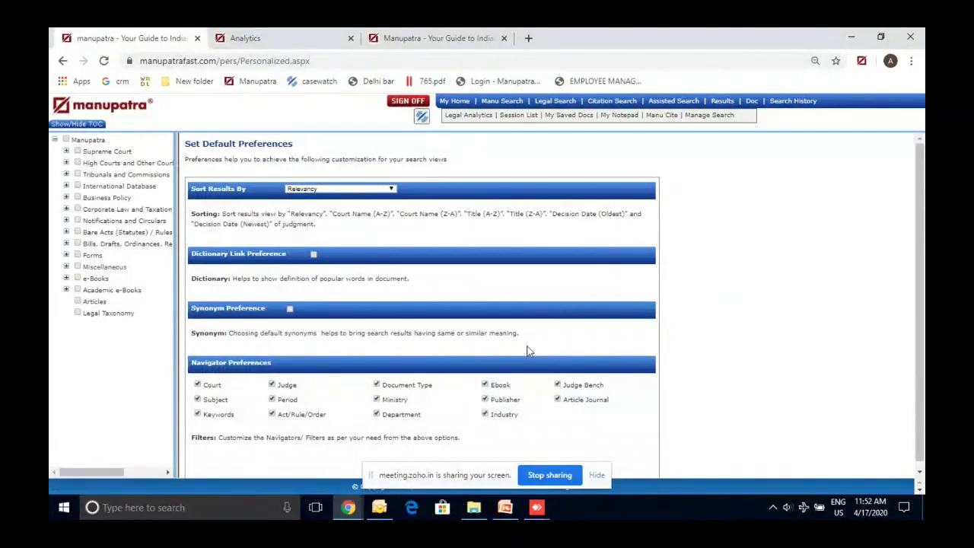
scroll(530, 350, down, 1)
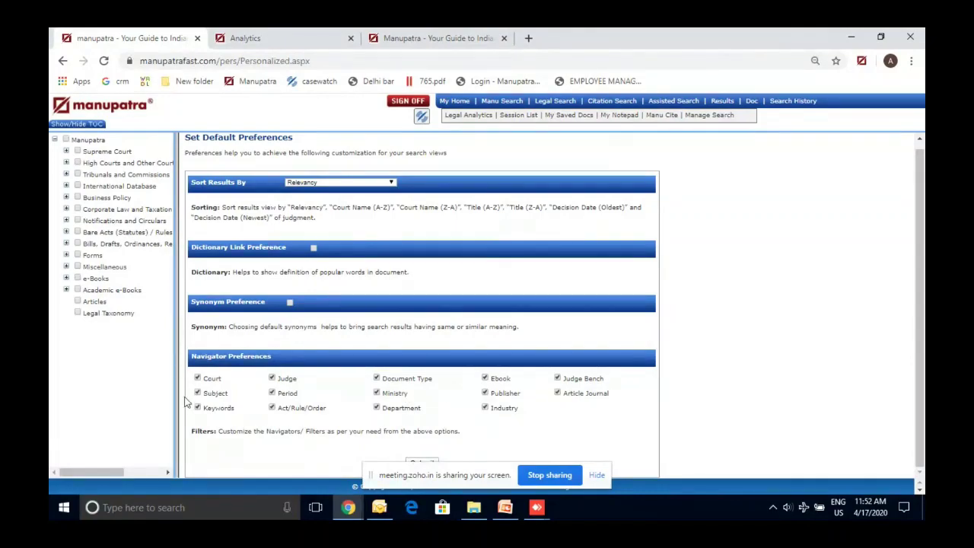
click(476, 101)
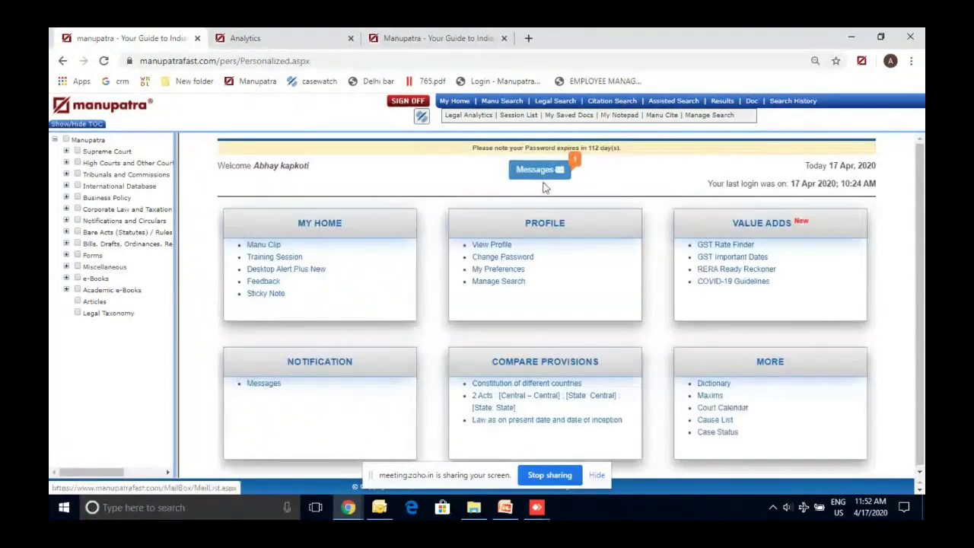
click(516, 282)
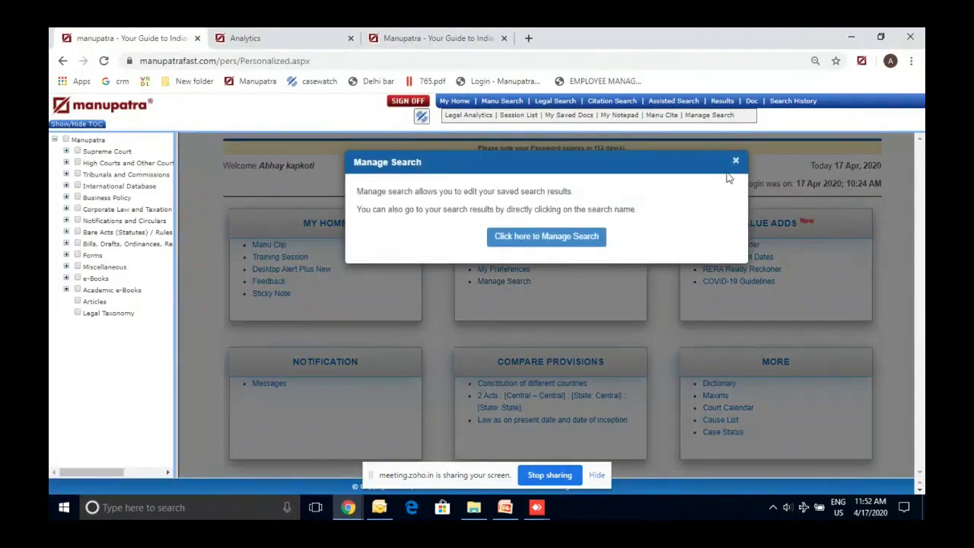
click(734, 167)
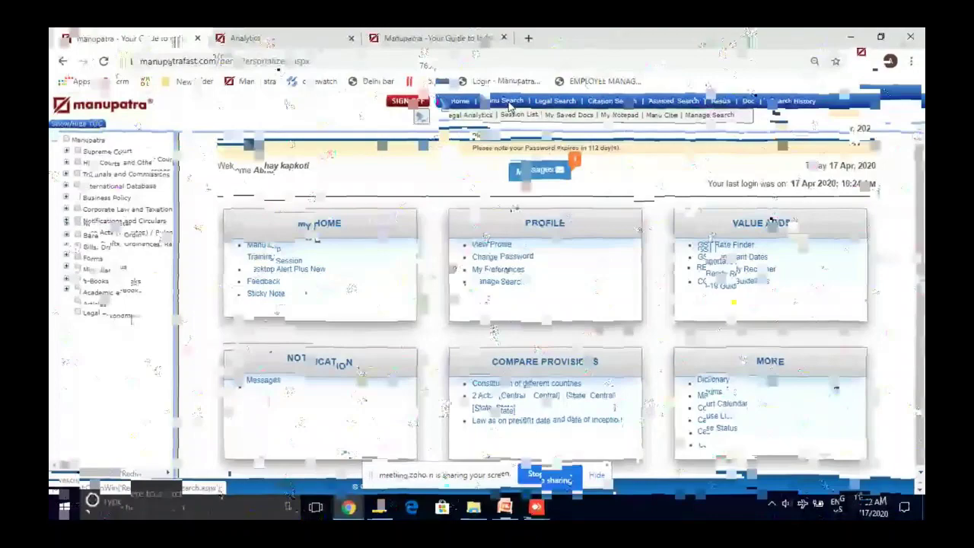
Finish typing the query 'order 7 rule 11(a)' and run it to get 41951 results
text(7 )
text(rule )
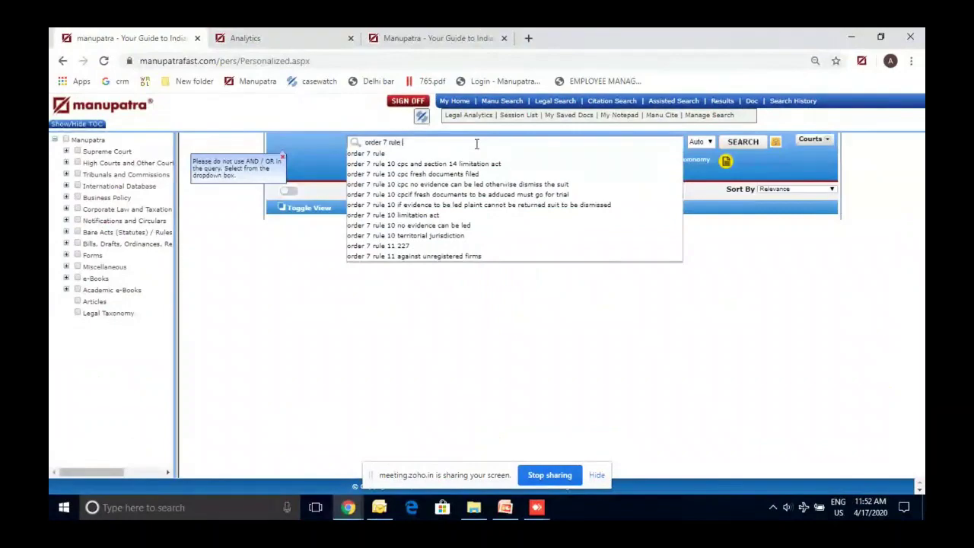
text(11(a))
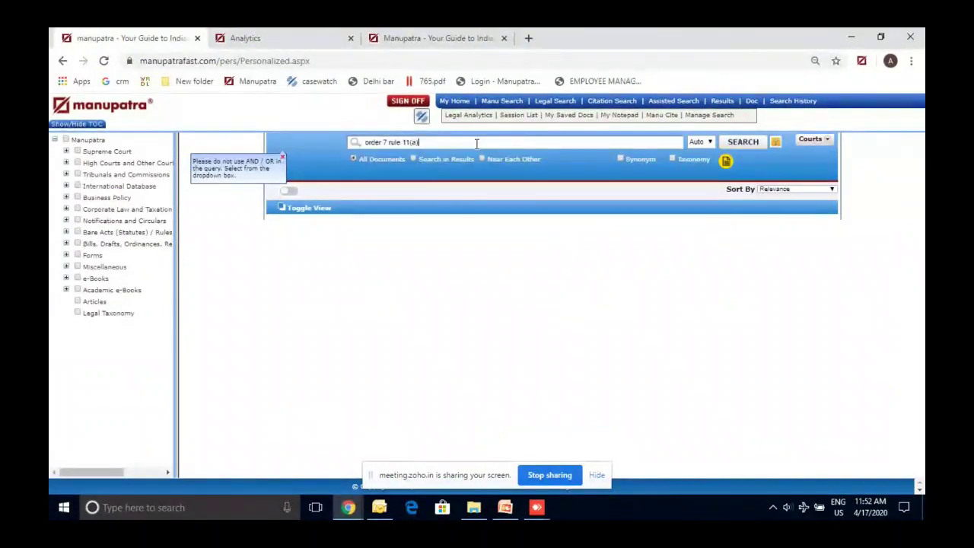
click(738, 143)
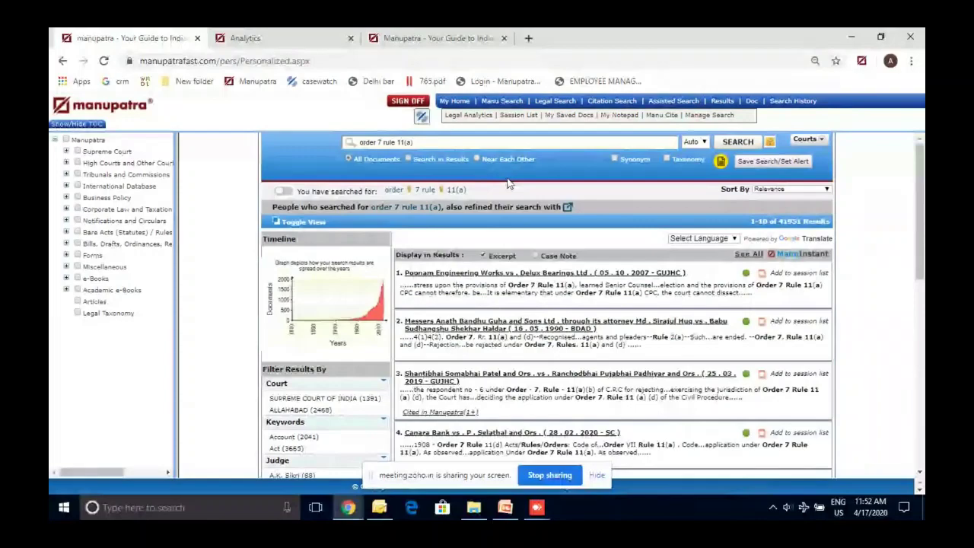
Scroll down the 41951 'order 7 rule 11(a)' results to the pagination, then back up
scroll(508, 183, down, 1)
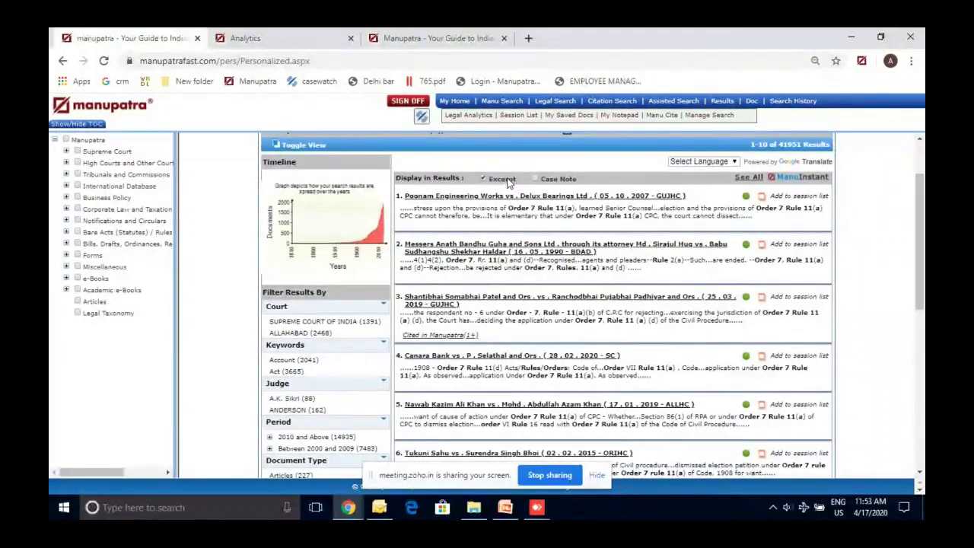
scroll(509, 183, down, 1)
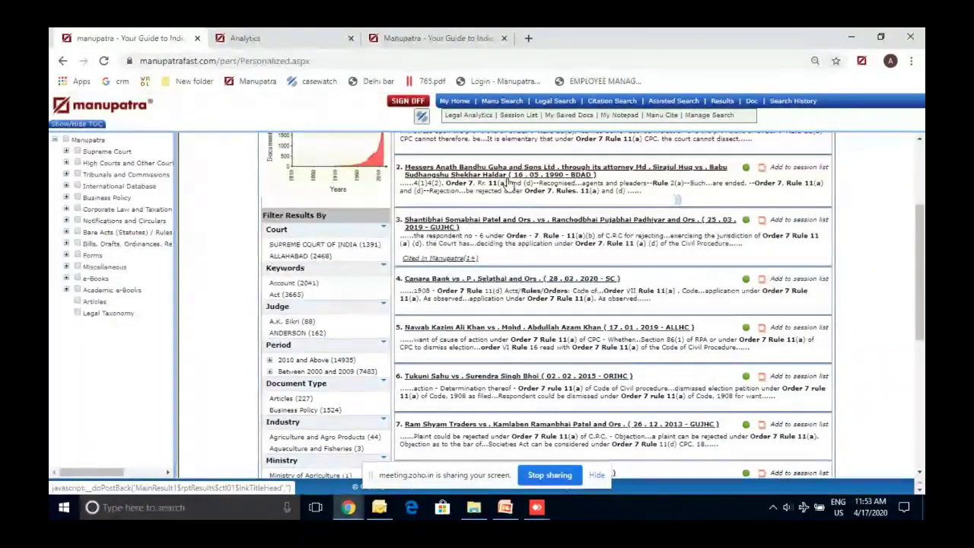
scroll(508, 183, down, 2)
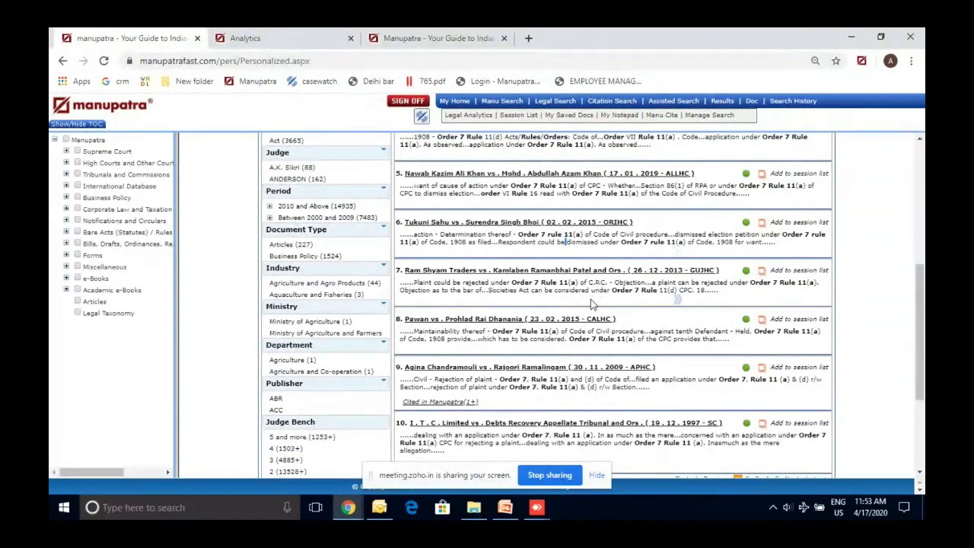
scroll(591, 299, down, 1)
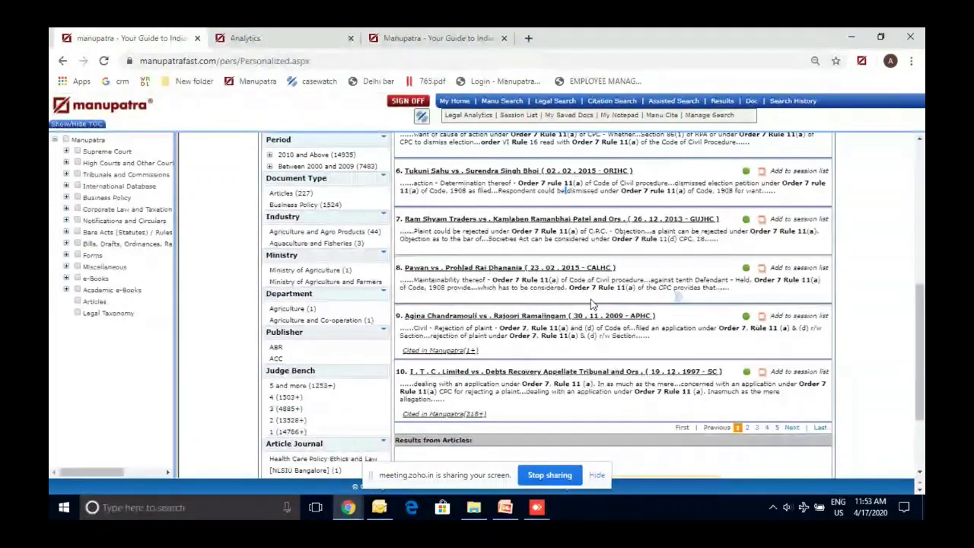
scroll(592, 304, up, 5)
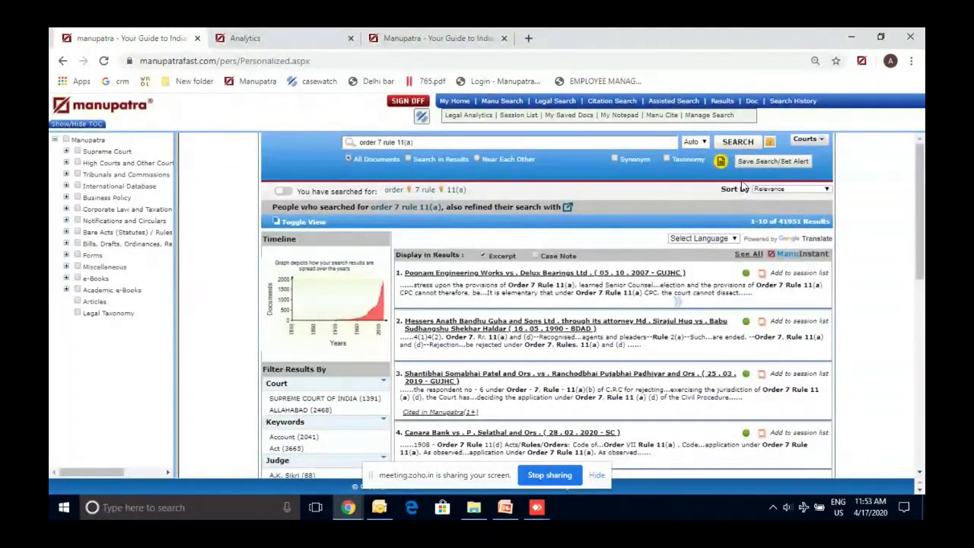
Save the 'order 7 rule 11(a)' search with the name 'order7'
click(761, 162)
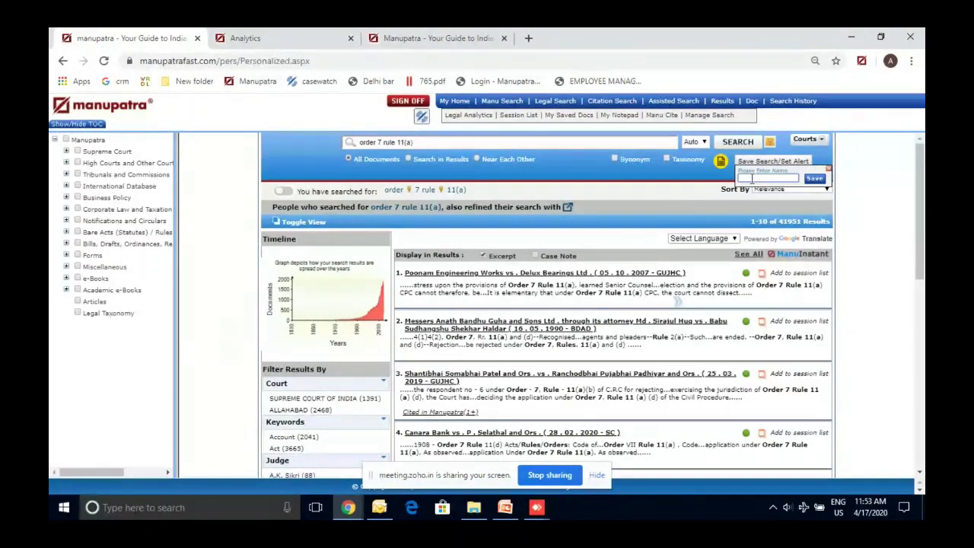
text(order7)
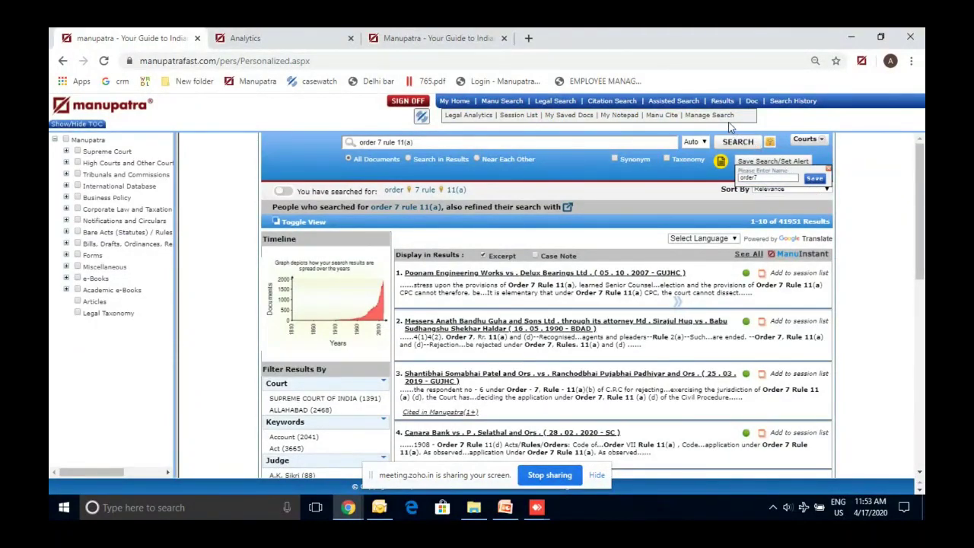
click(815, 181)
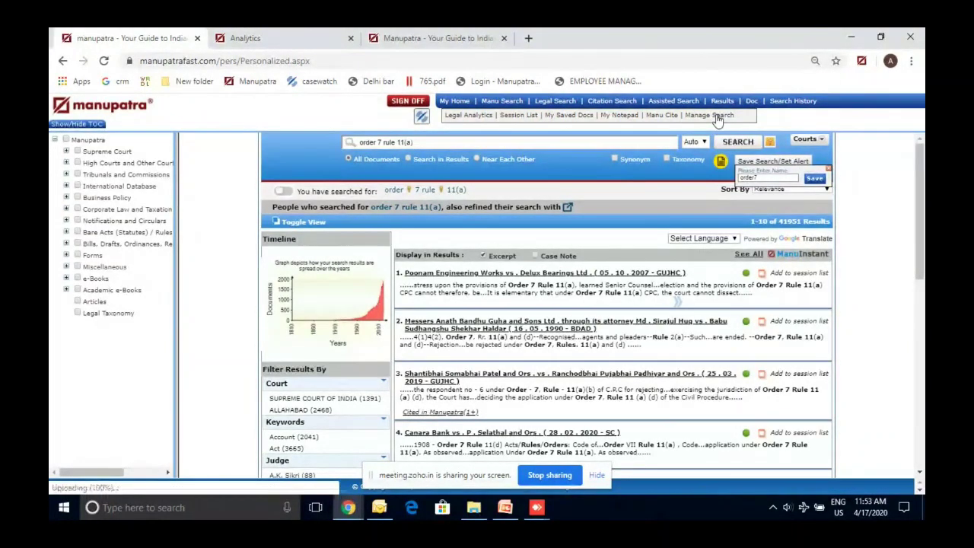
In Saved Searches, set order7's alert period to 33 days and enter a notification e-mail
click(715, 117)
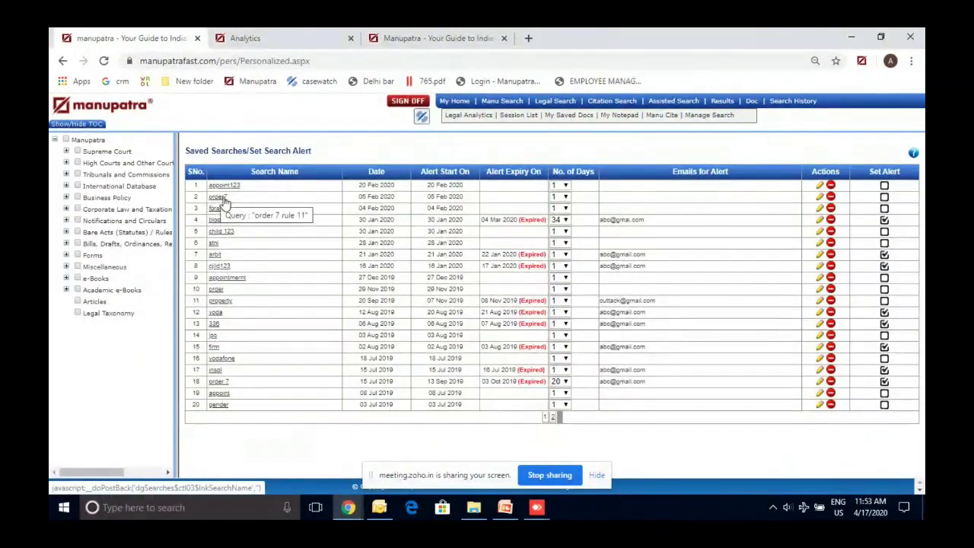
click(565, 196)
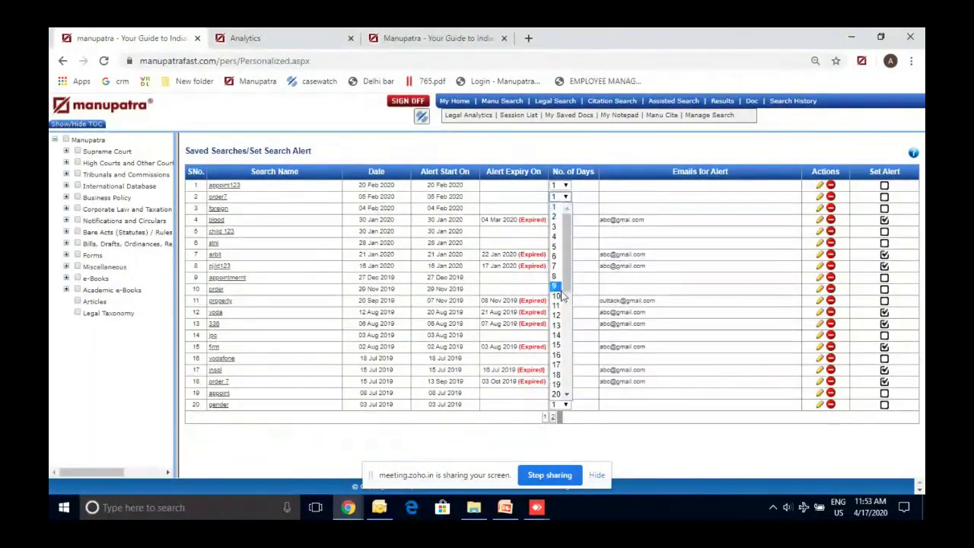
scroll(563, 364, down, 6)
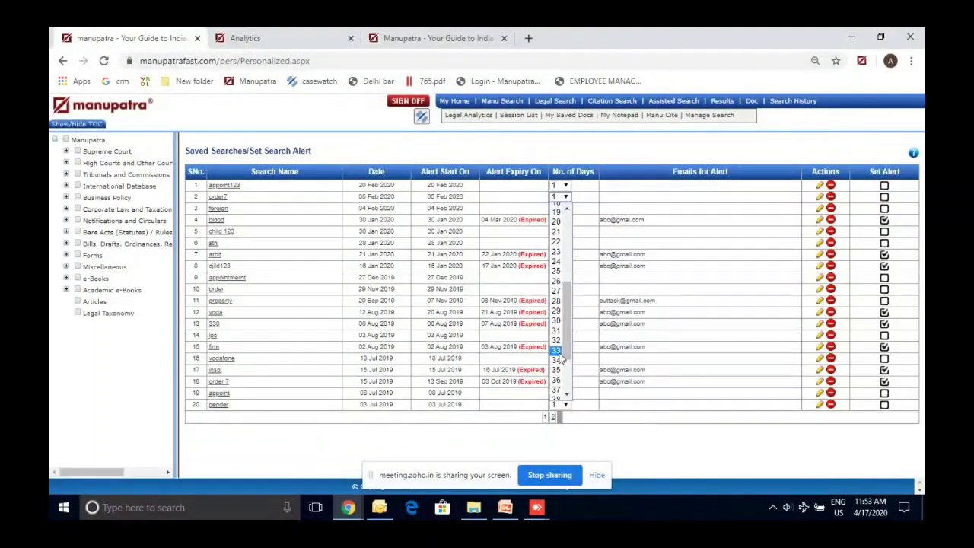
click(558, 351)
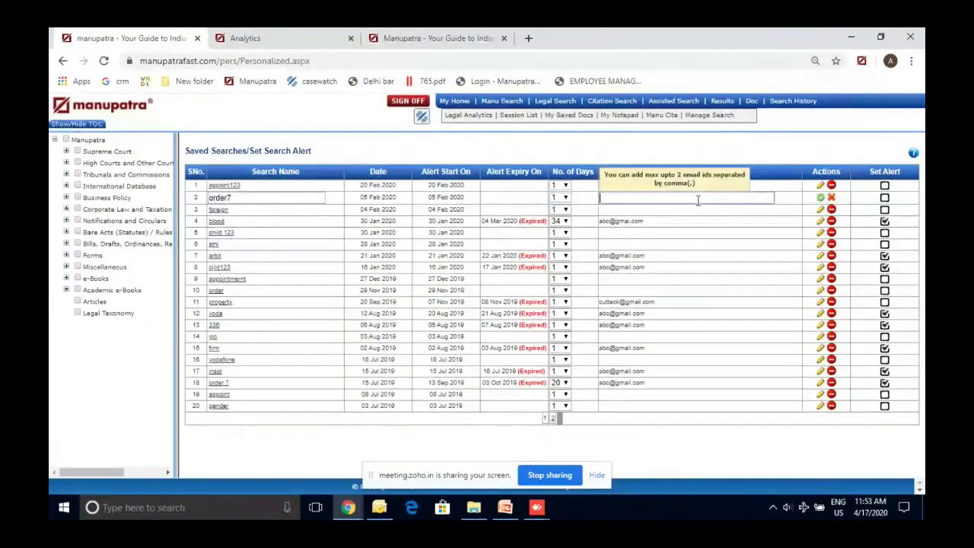
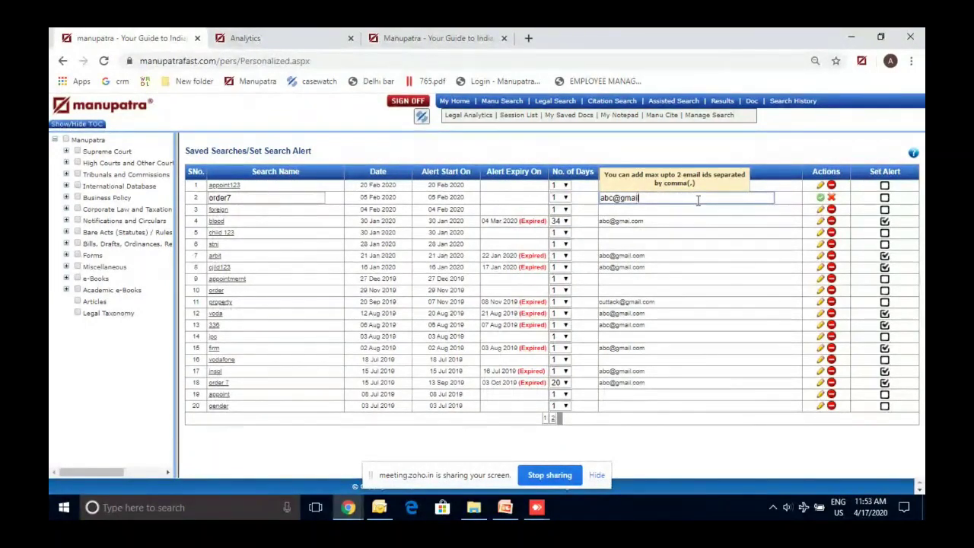
Change order7's period to 18 days and try enabling its alert, dismissing the limit warning
click(560, 197)
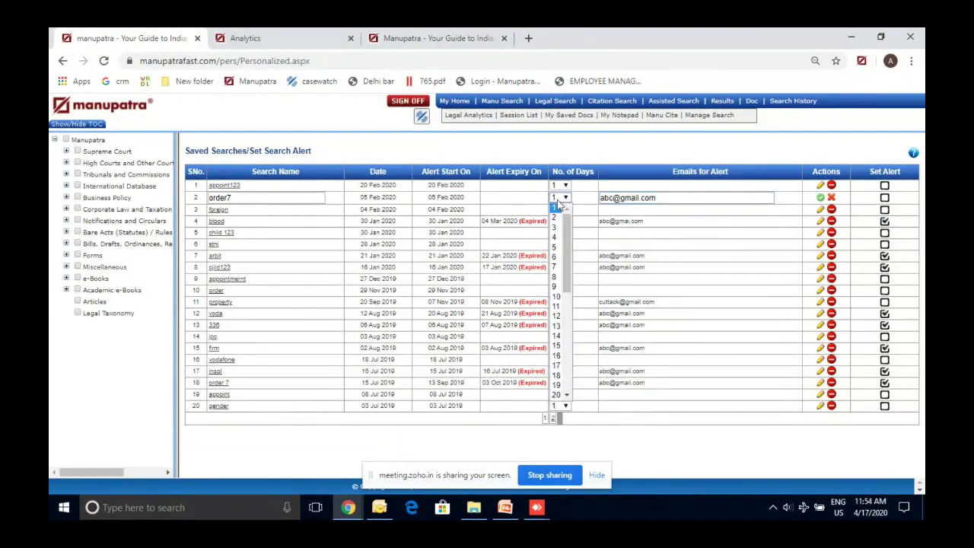
click(556, 375)
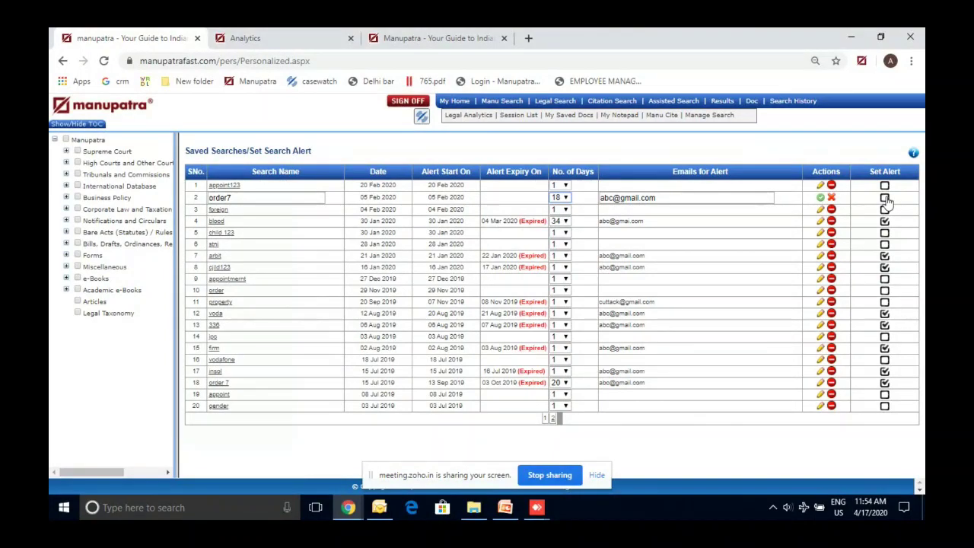
click(884, 198)
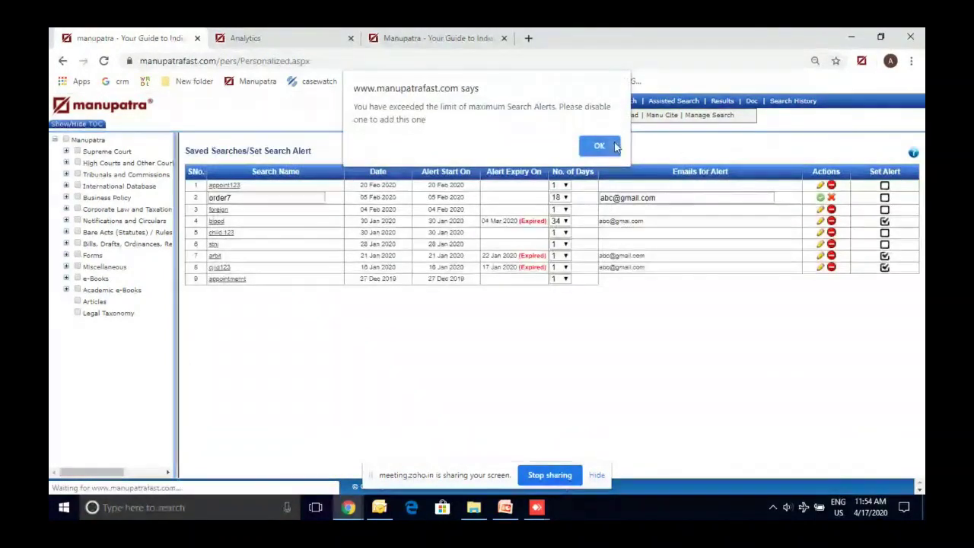
click(598, 146)
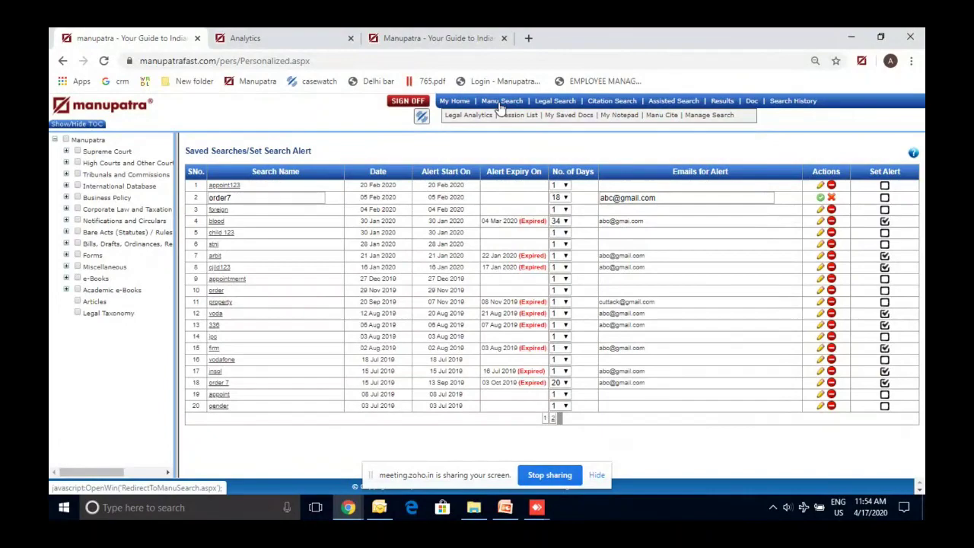
View and close the COVID-19 Guidelines from the home dashboard, then open Constitution of different countries
click(501, 107)
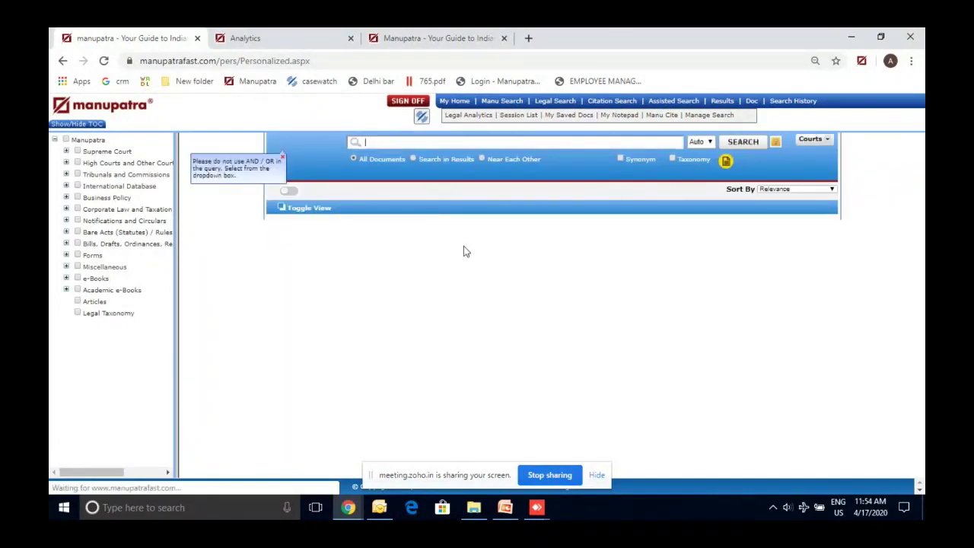
click(456, 101)
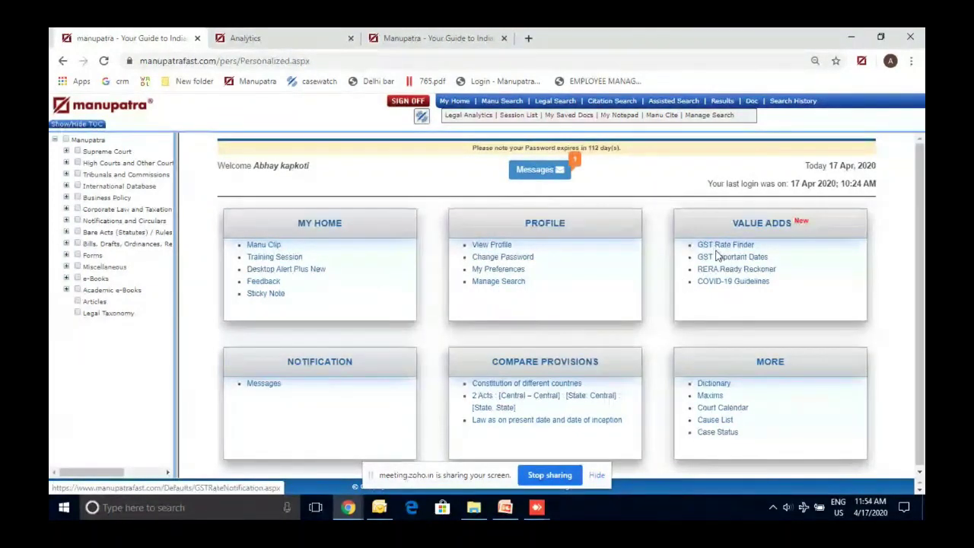
click(733, 282)
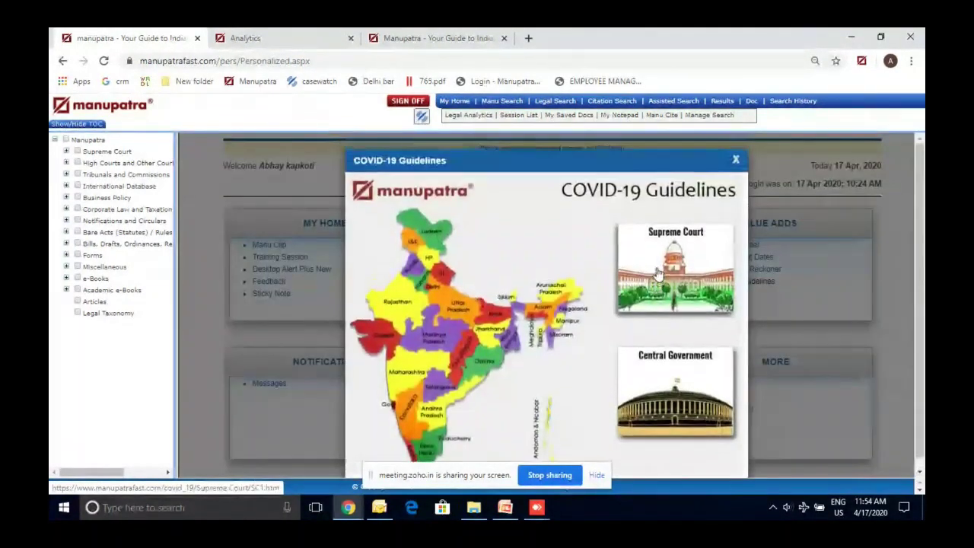
click(737, 165)
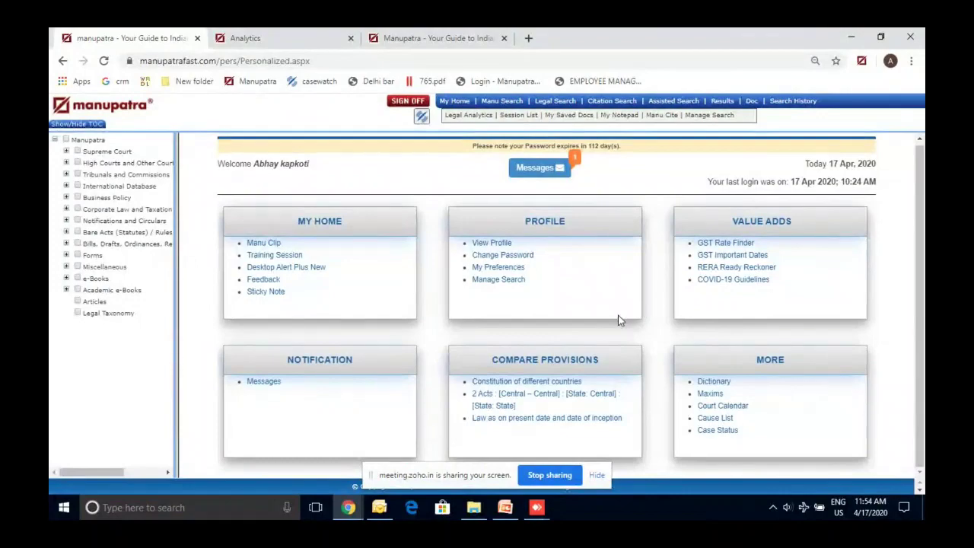
click(547, 384)
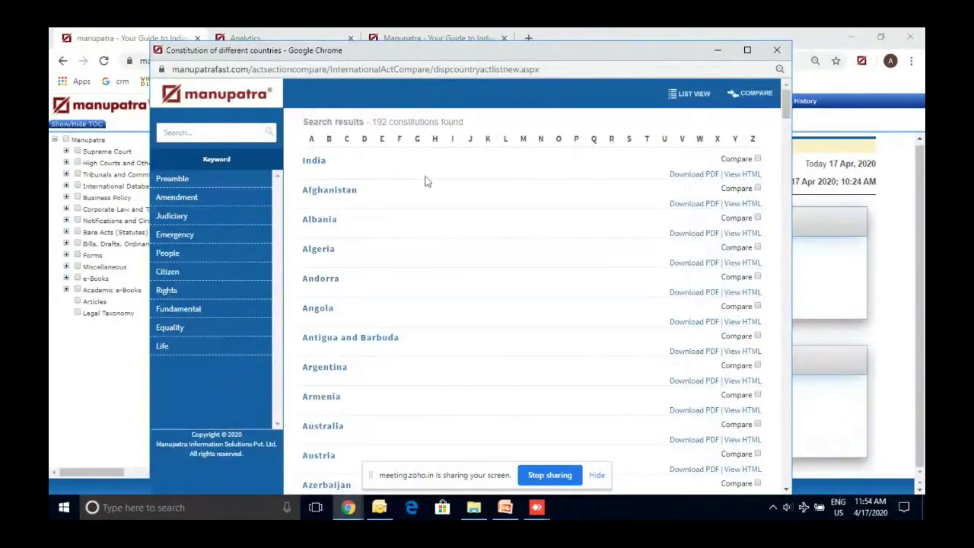
Compare the constitutions of India and Afghanistan side by side
click(757, 159)
click(757, 188)
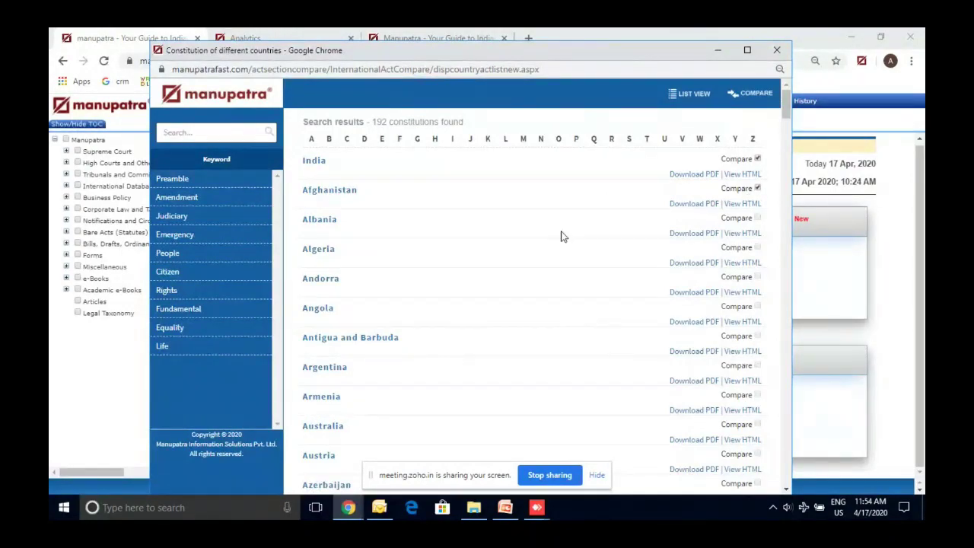
click(761, 94)
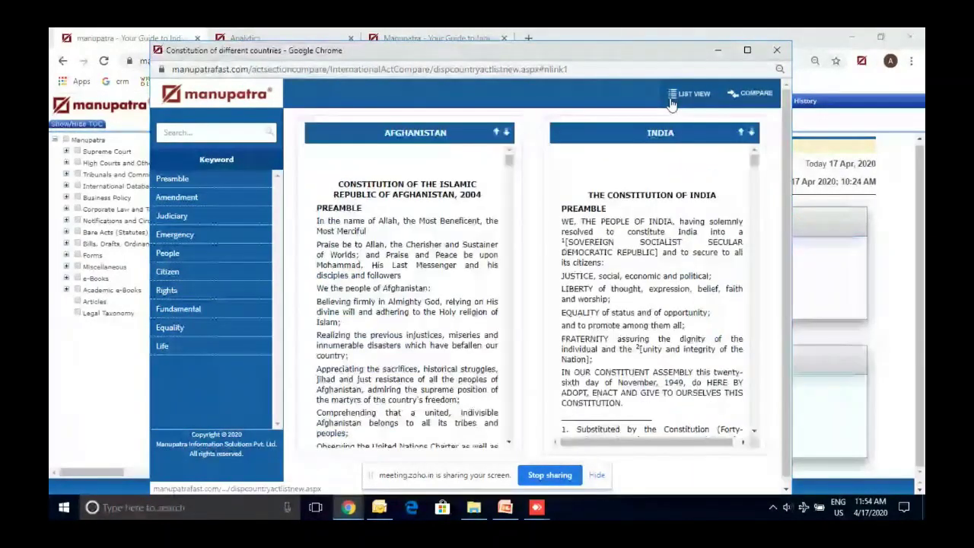
Highlight the 'Equality' keyword in both constitutions, review the Afghanistan column, then close the window
click(235, 129)
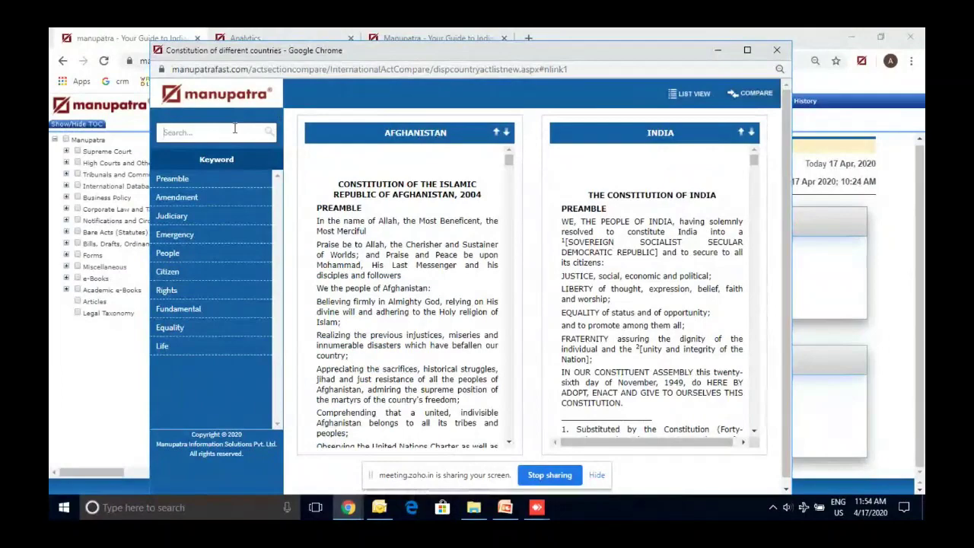
text(equ)
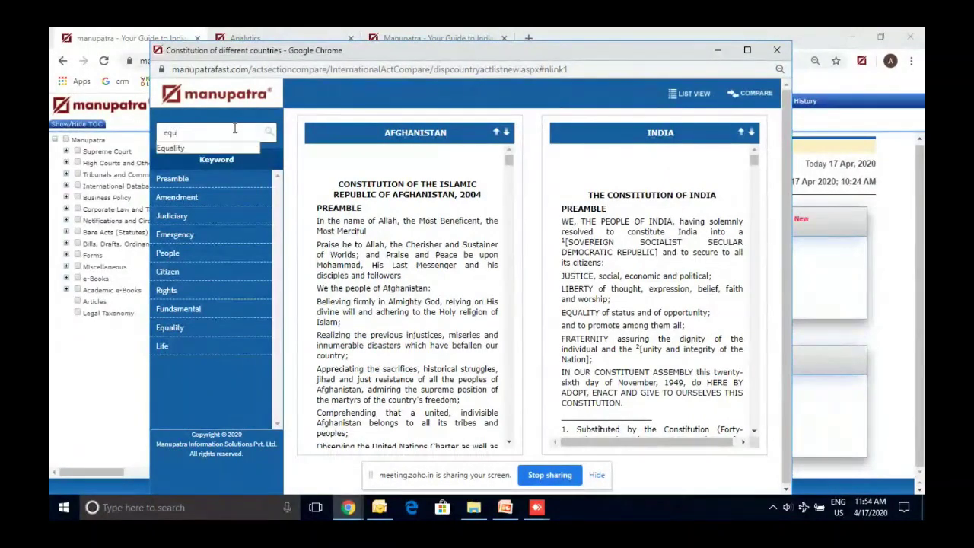
text(al)
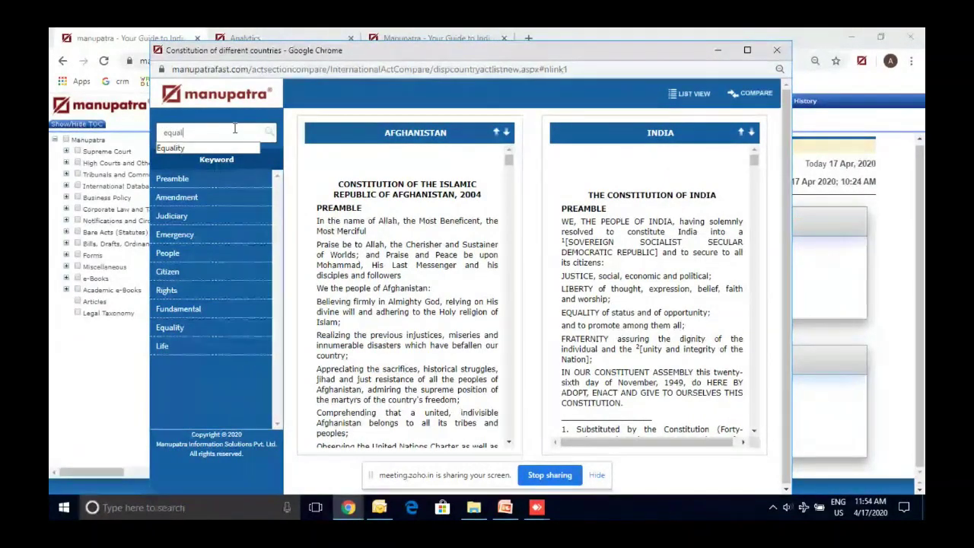
text(ity)
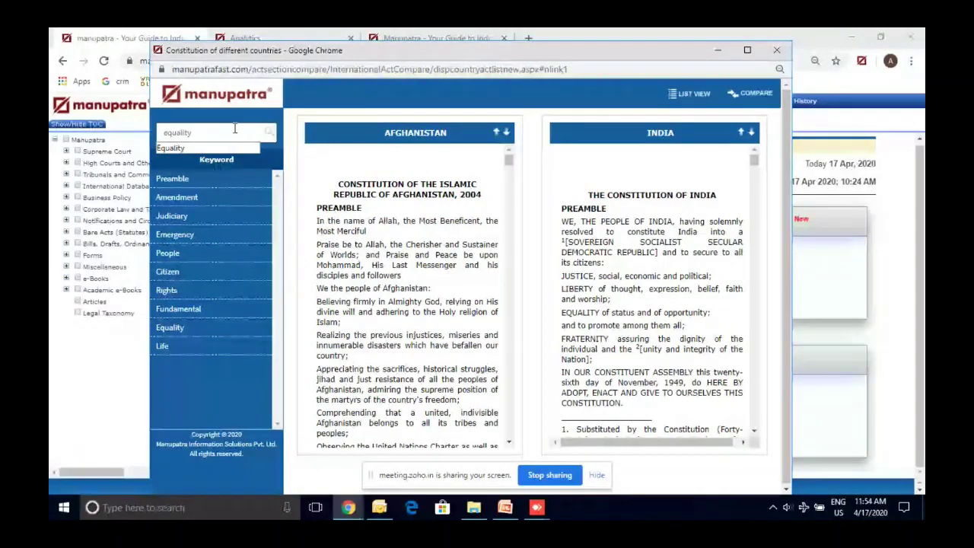
click(199, 148)
click(269, 133)
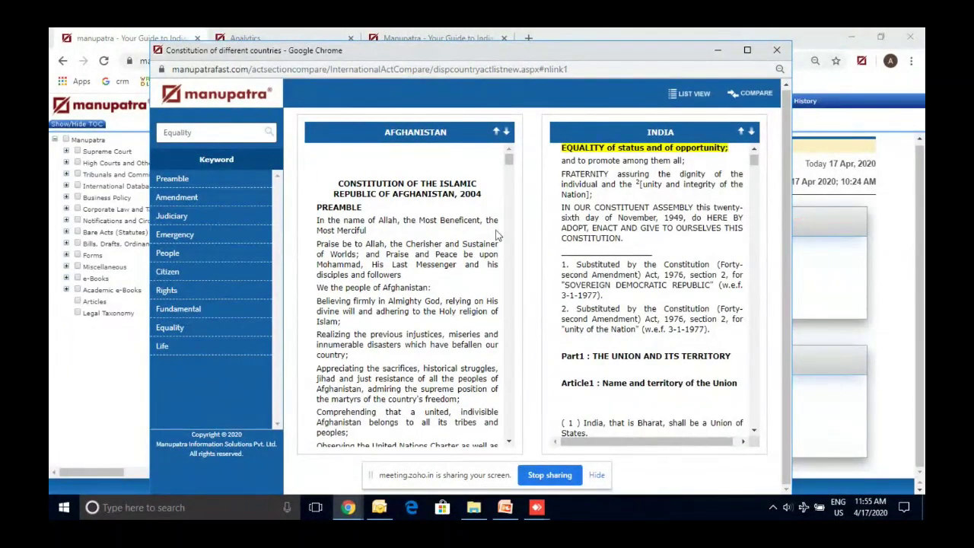
scroll(504, 243, down, 3)
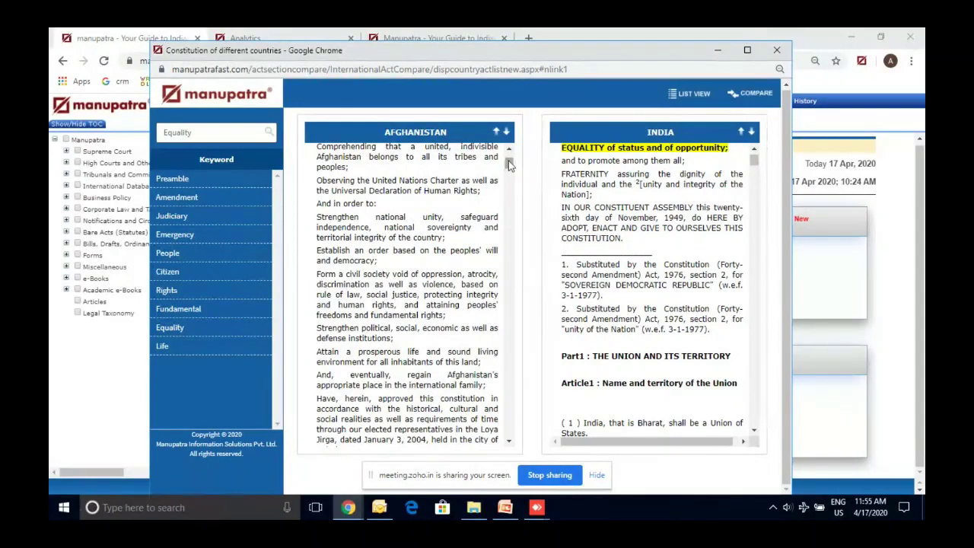
drag(509, 164, 509, 175)
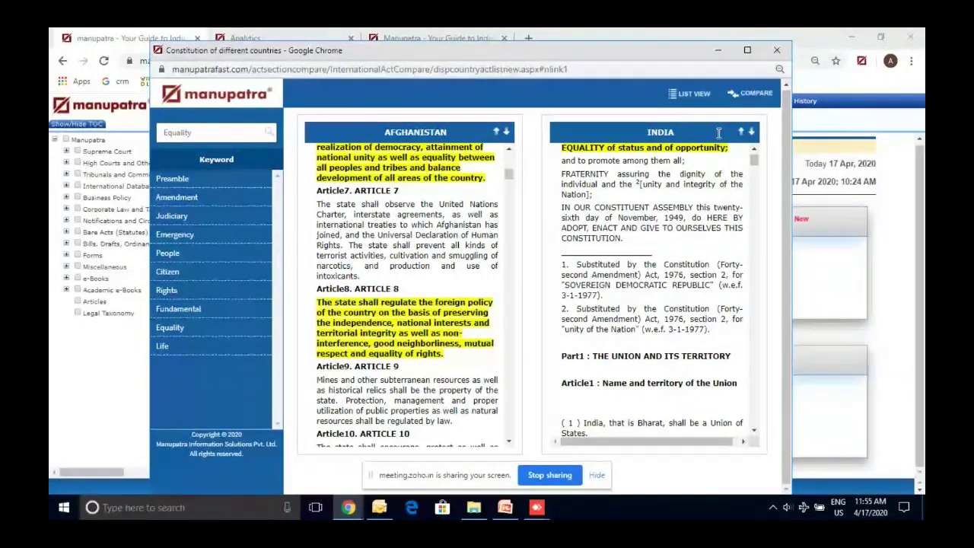
click(776, 51)
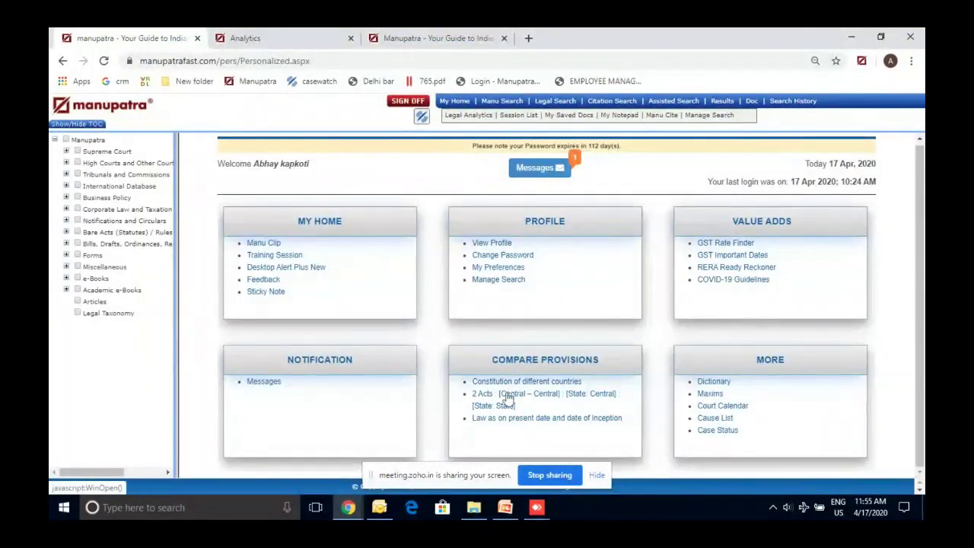
In the 2 Acts comparison, choose Haryana's Punjab Shops and Commercial Establishments Act 1958 as the first act
click(505, 402)
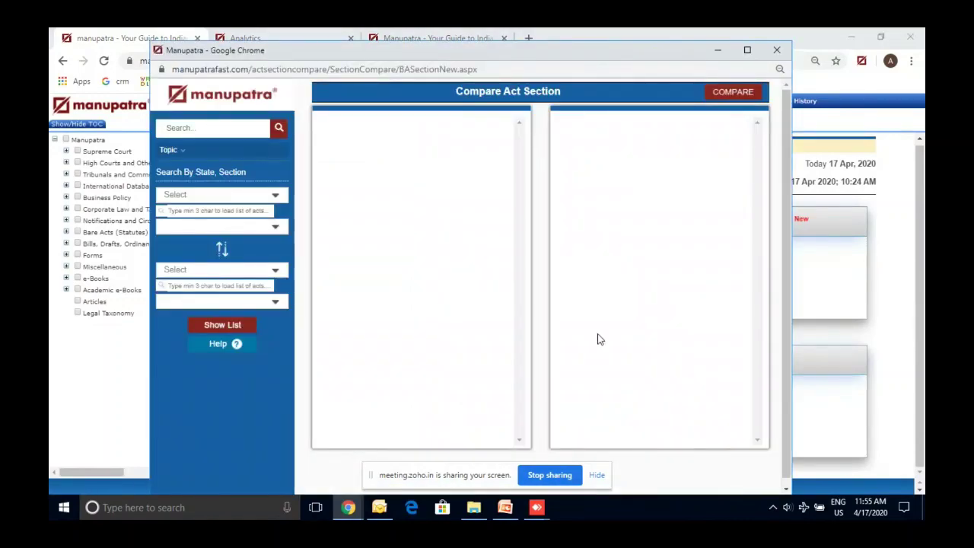
click(275, 195)
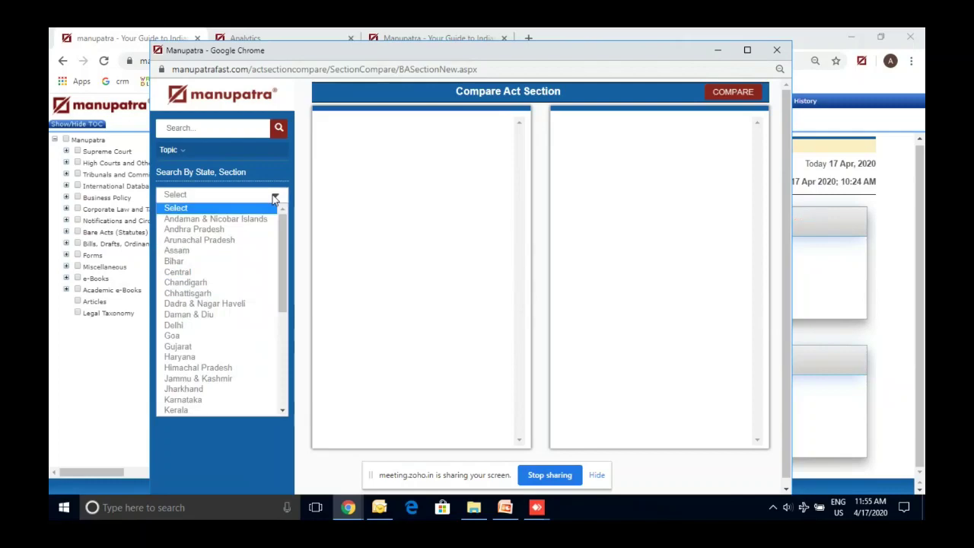
click(179, 357)
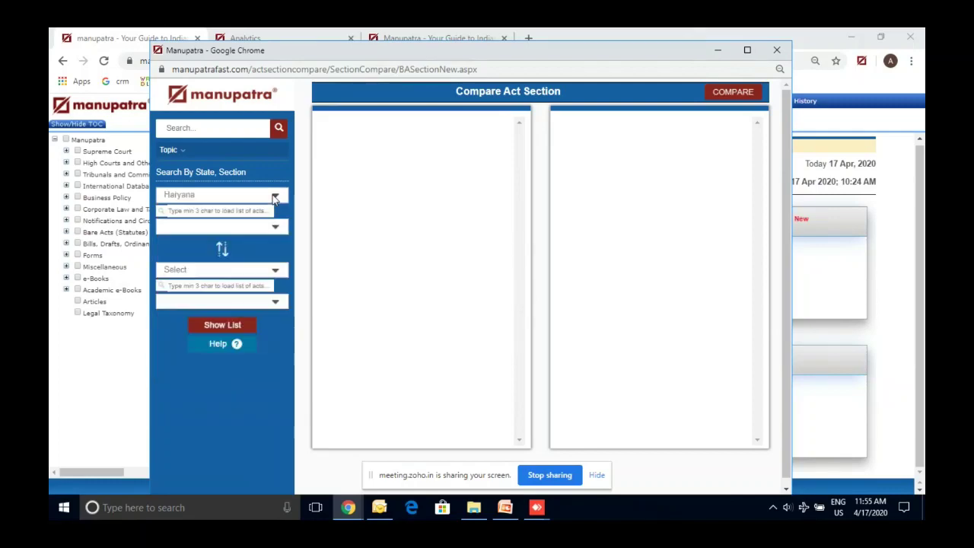
click(231, 206)
text(shop)
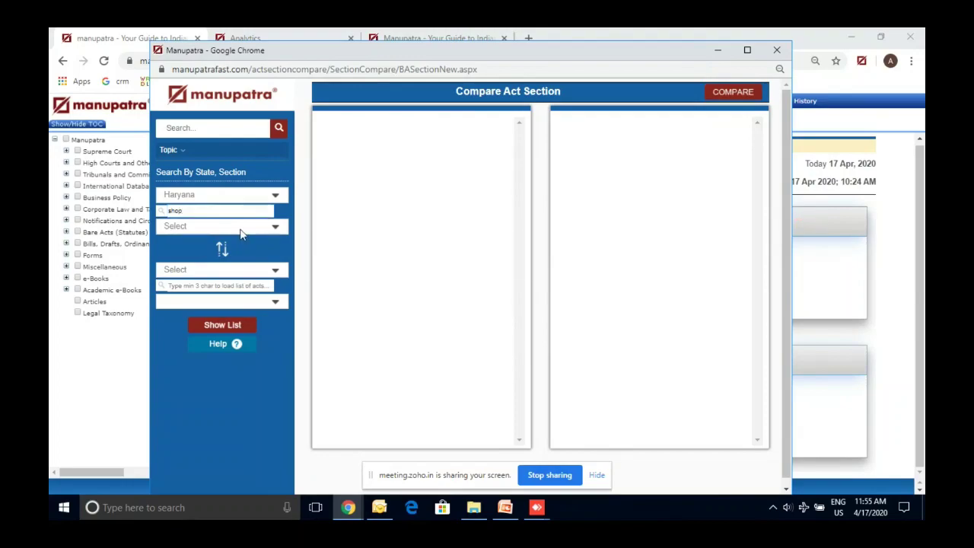
click(259, 226)
click(306, 271)
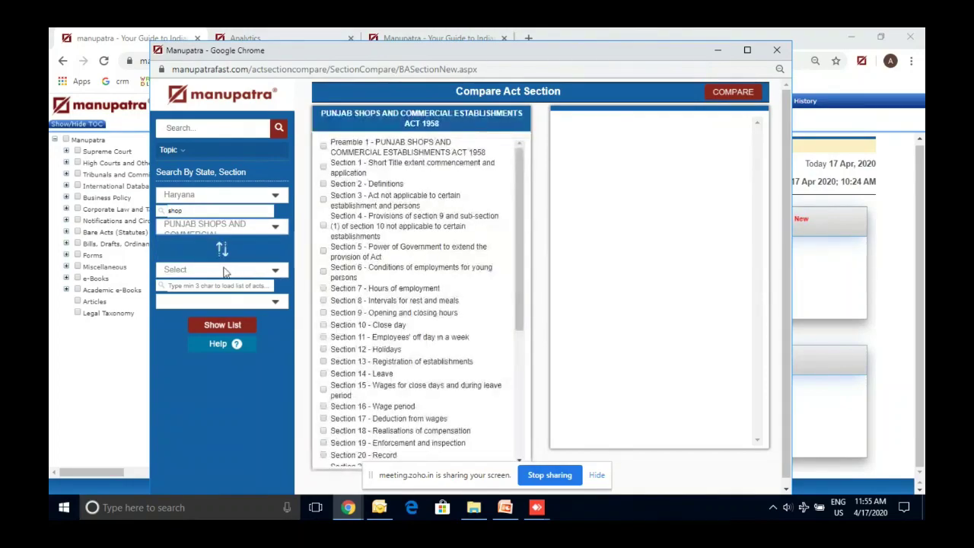
Choose Delhi's Shops and Establishments Act 1954 as the second act
click(213, 271)
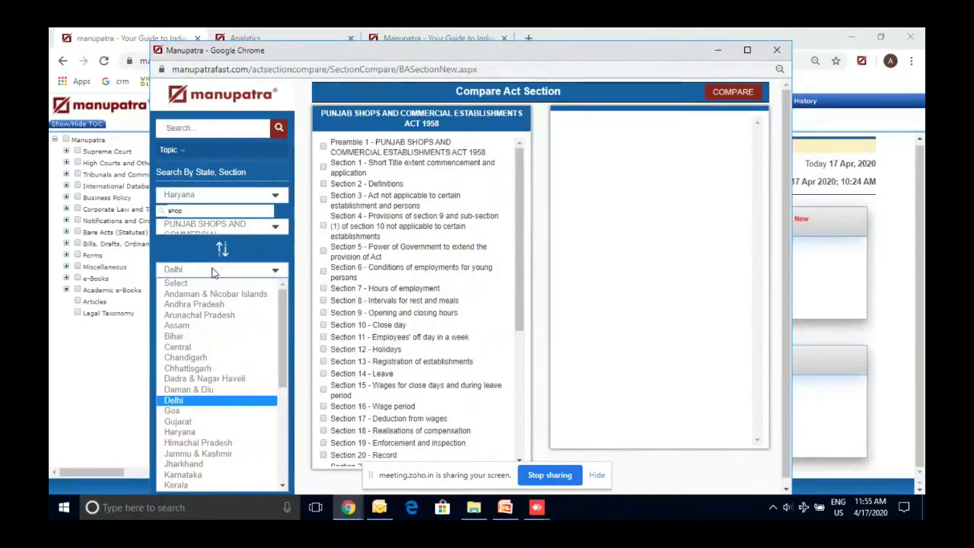
click(184, 403)
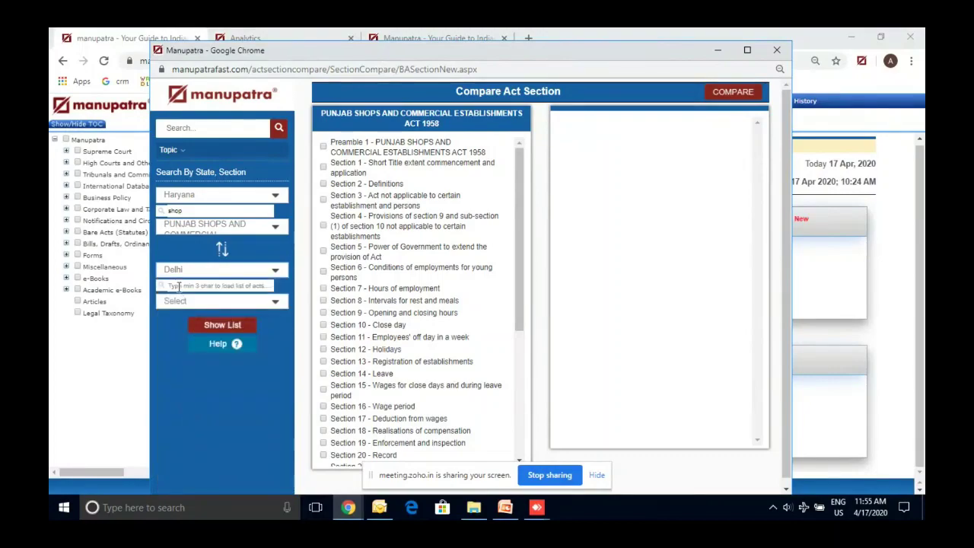
click(176, 286)
text(shop)
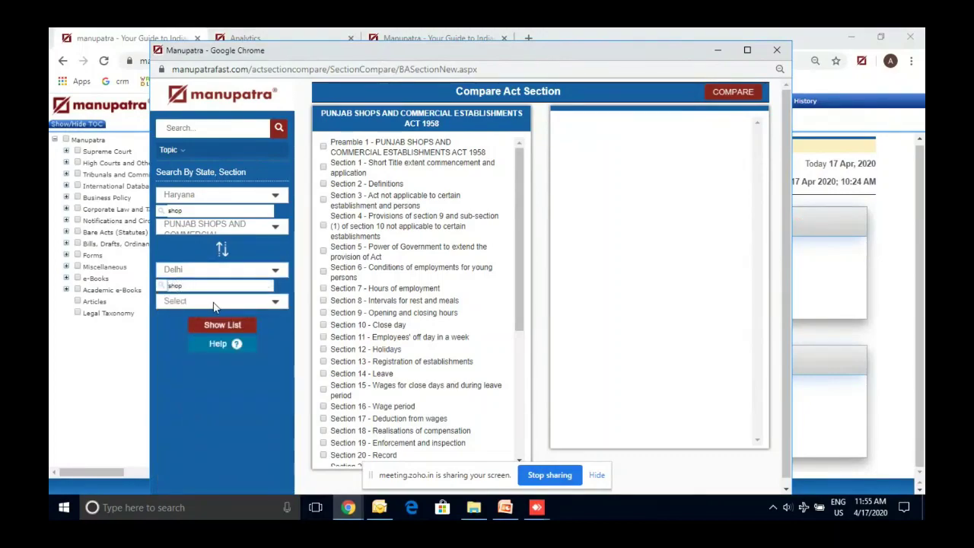
click(216, 302)
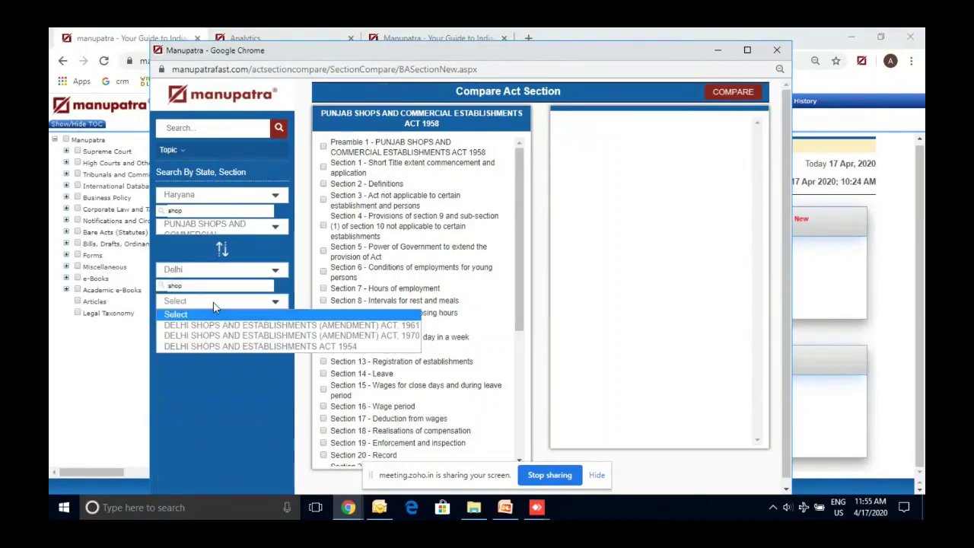
click(228, 345)
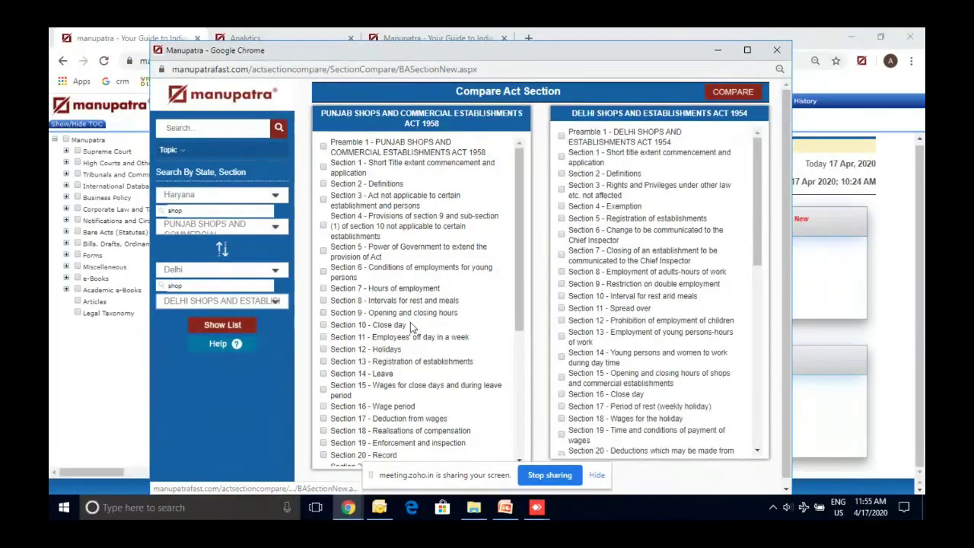
Mark Section 26 Penalties of the Punjab act and Section 40 Penalties of the Delhi act
scroll(517, 367, down, 3)
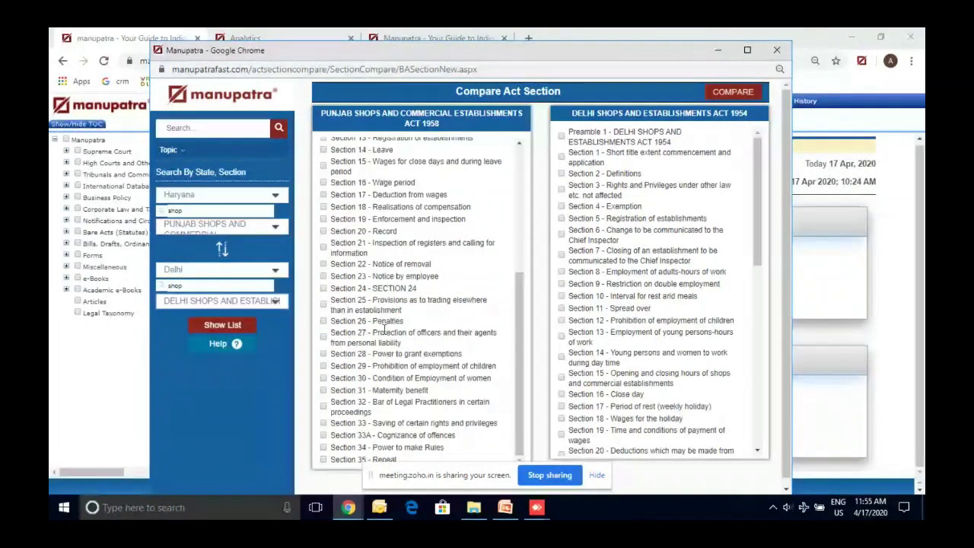
click(324, 321)
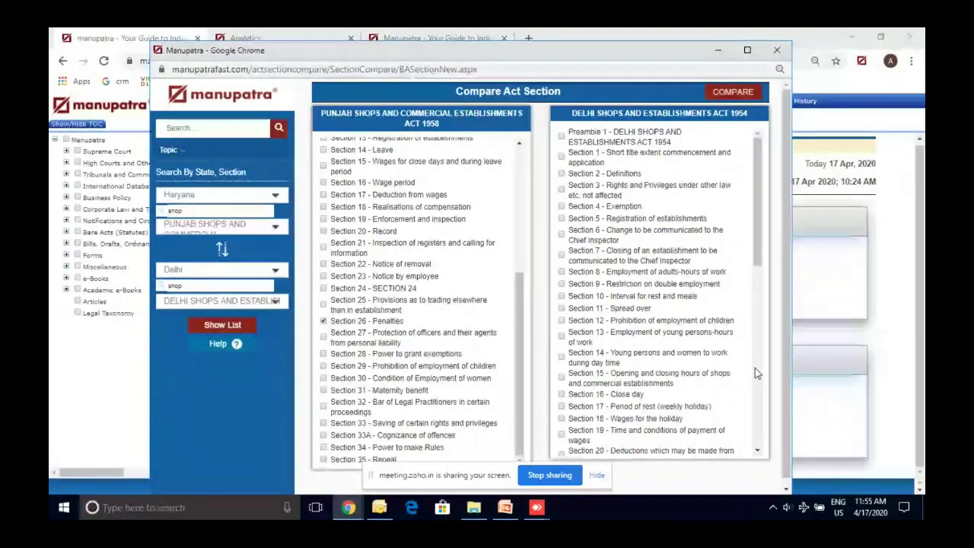
scroll(755, 367, down, 3)
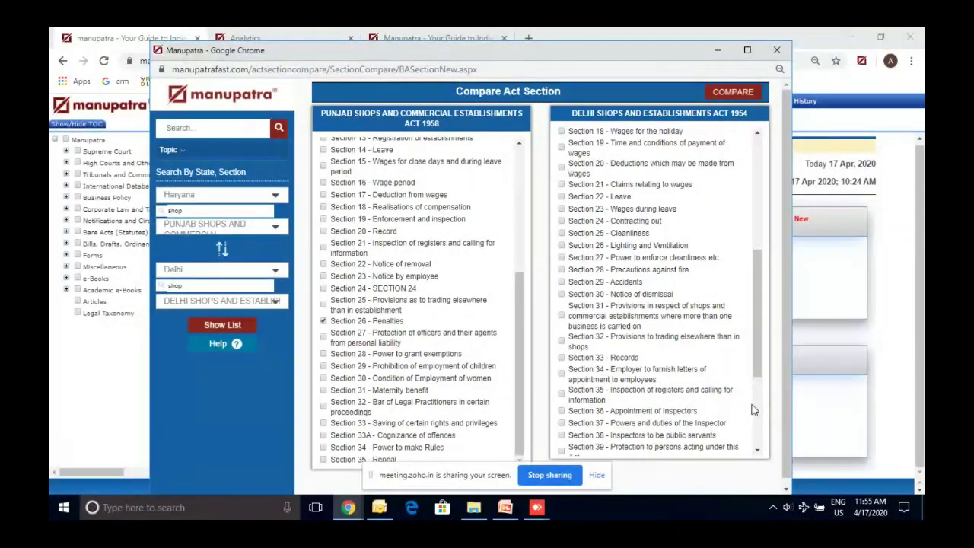
scroll(753, 409, down, 3)
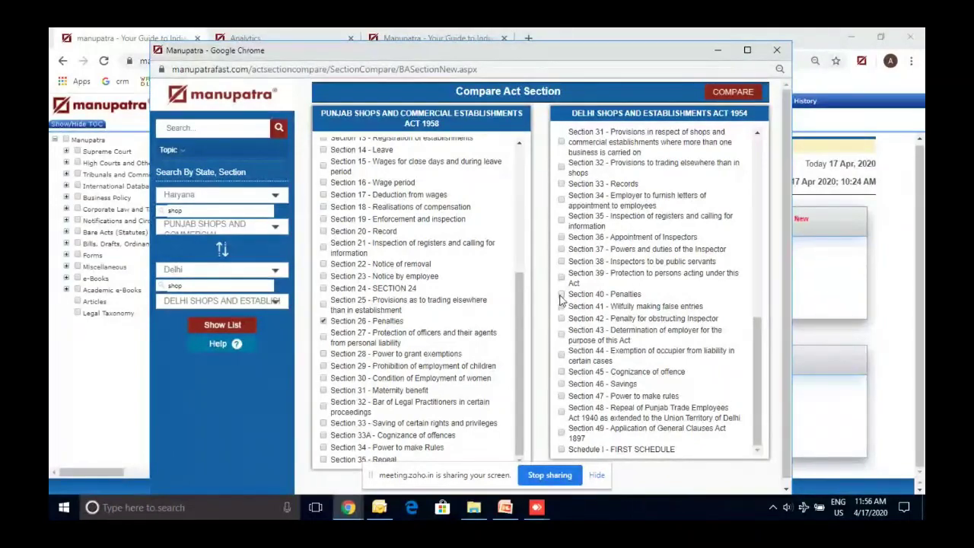
click(561, 296)
Compare the two marked Penalties sections, then close the comparison window with Ctrl+W
click(726, 93)
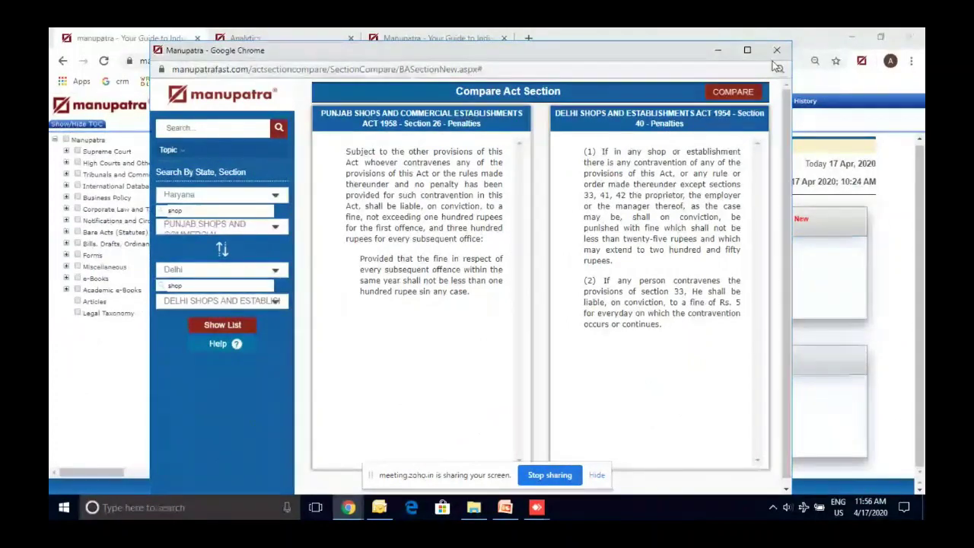
key(ctrl+w)
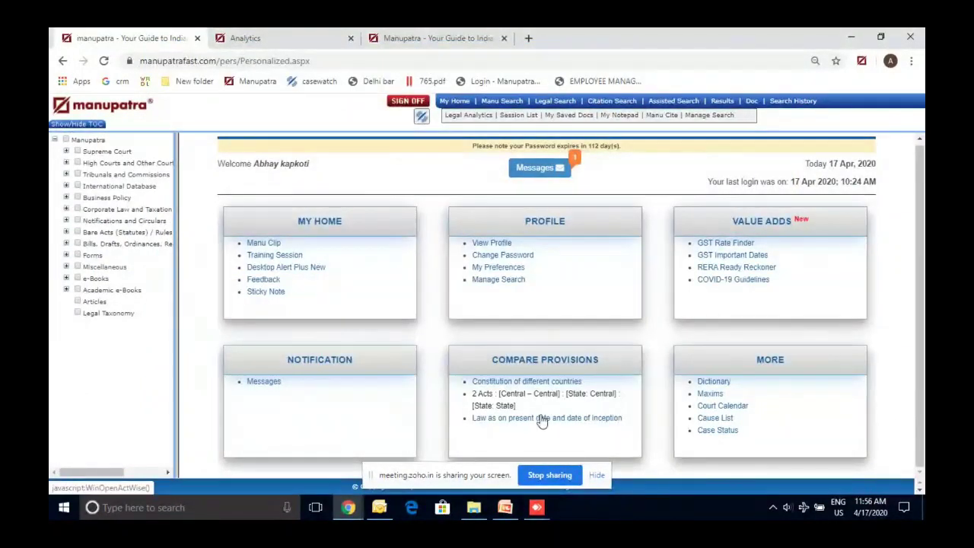
click(541, 418)
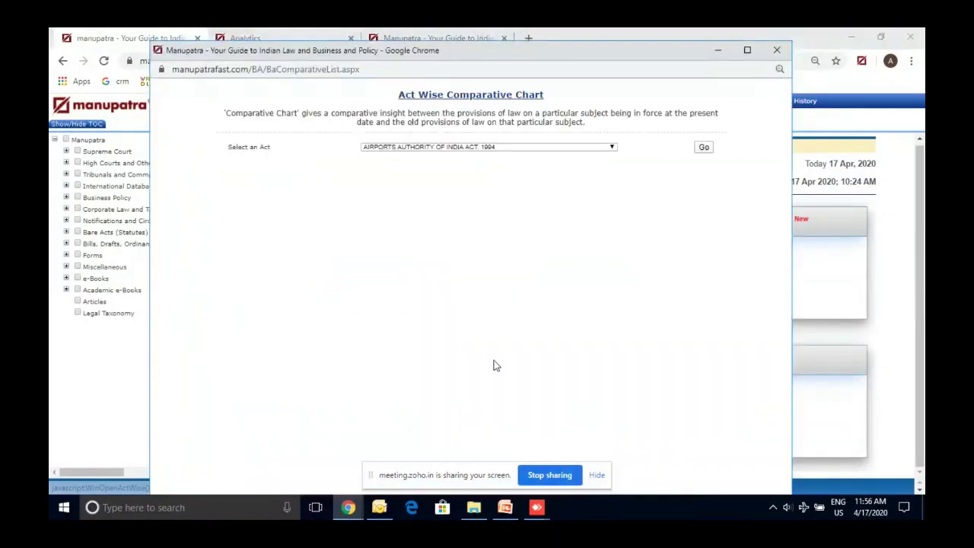
double_click(463, 49)
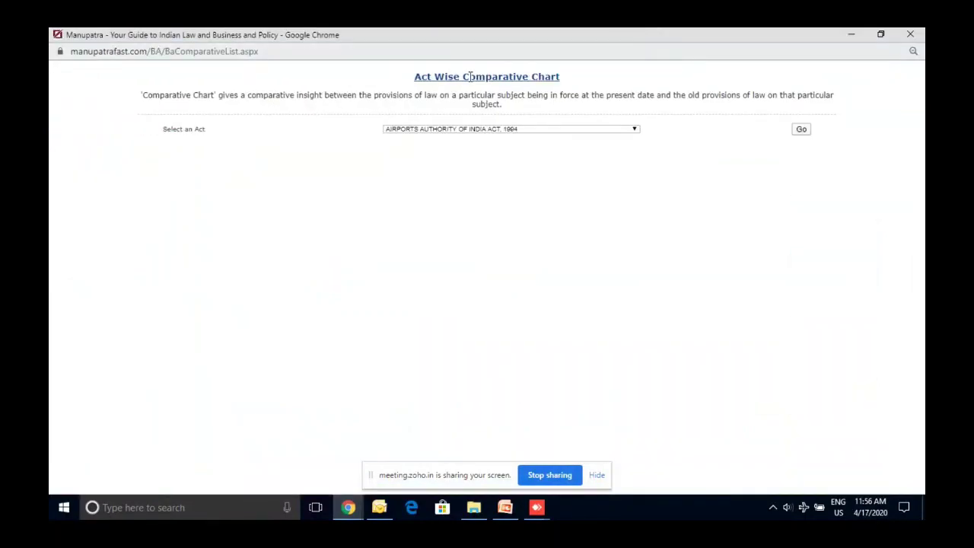
click(480, 129)
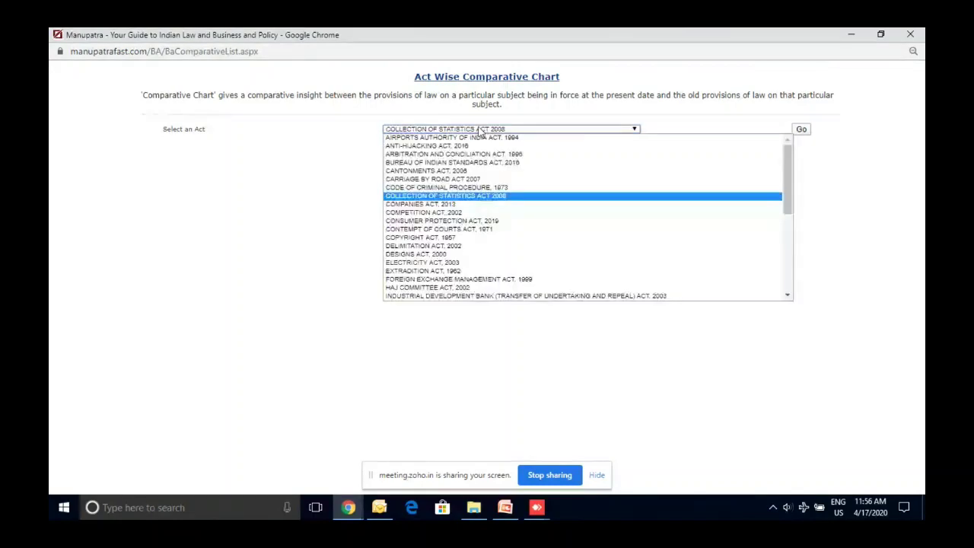
key(Down)
key(Down)
key(Down)
key(Down)
key(Down)
key(Down)
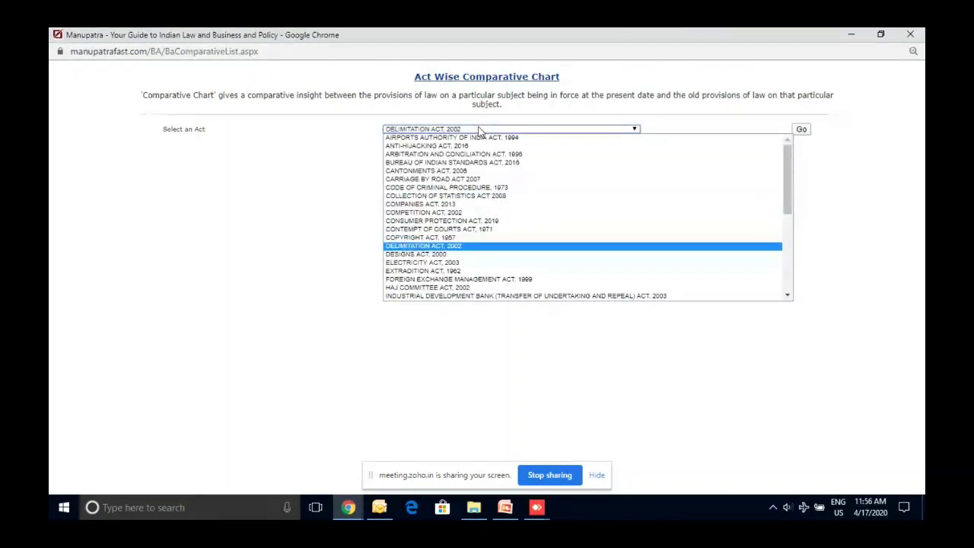
key(Up)
key(Up)
key(Up)
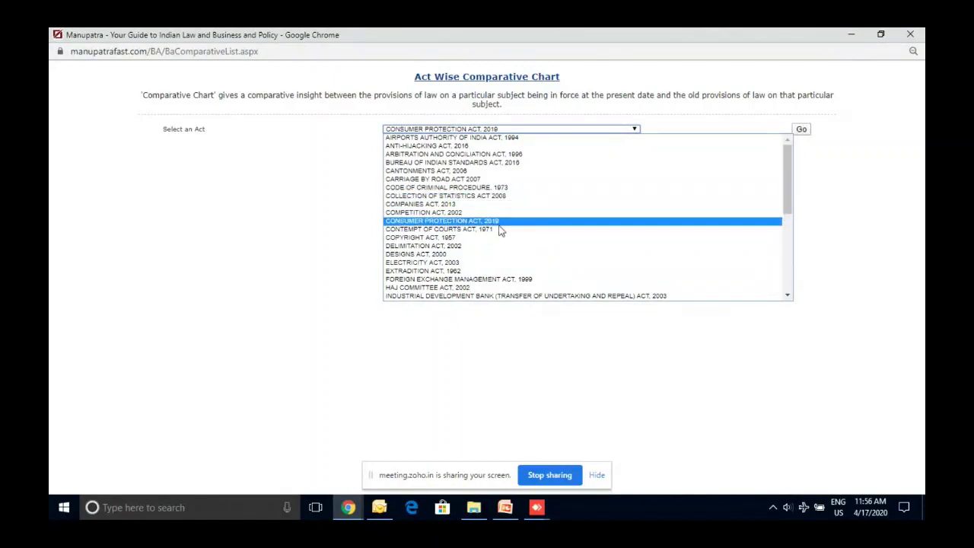
click(498, 221)
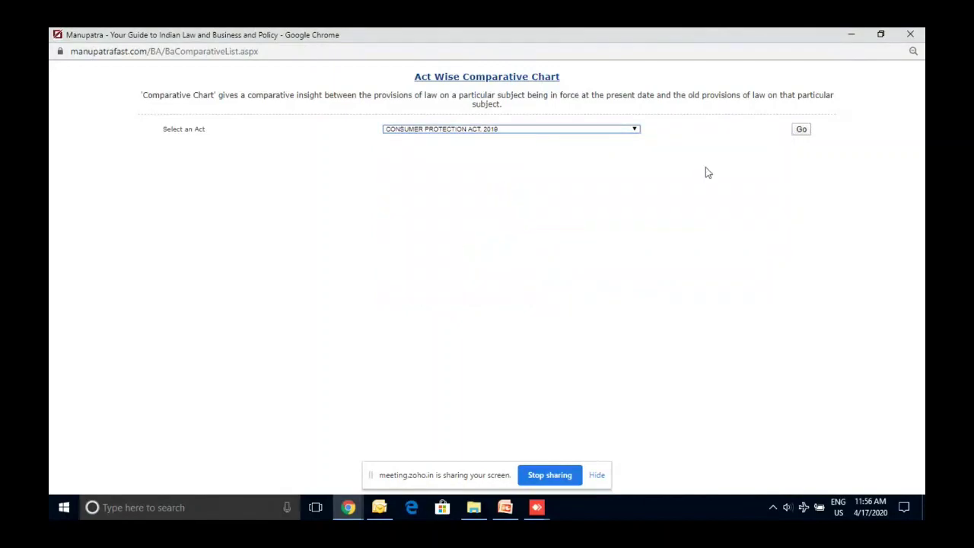
click(801, 130)
scroll(543, 196, down, 15)
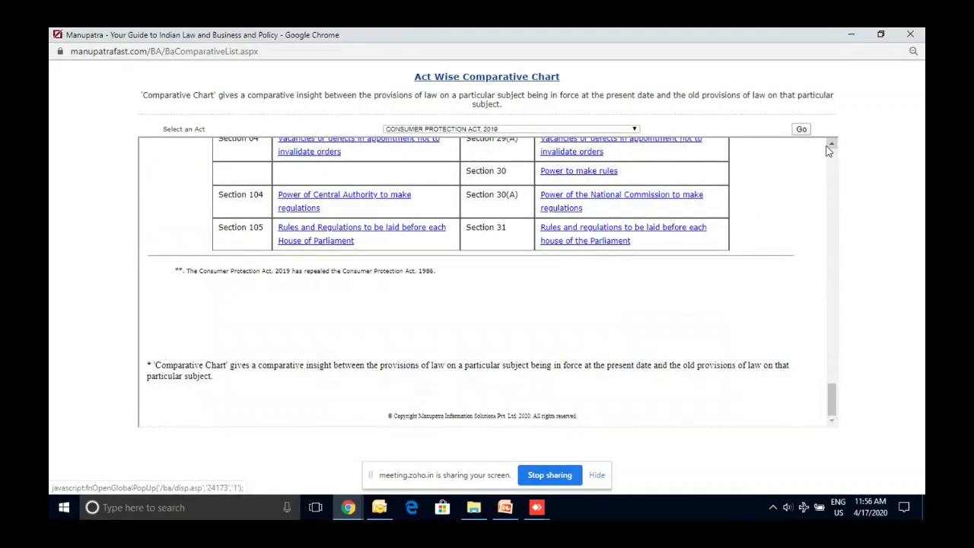
scroll(630, 241, up, 15)
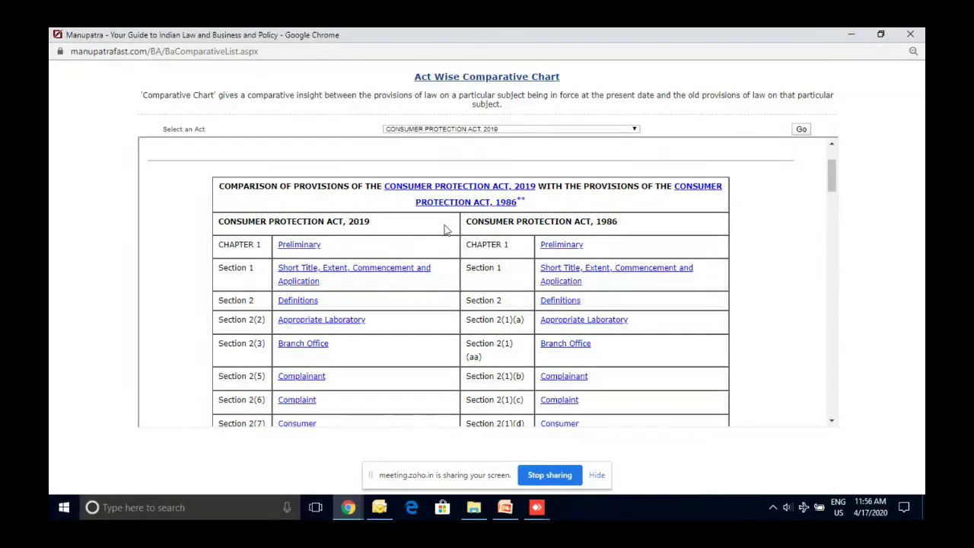
scroll(574, 242, down, 3)
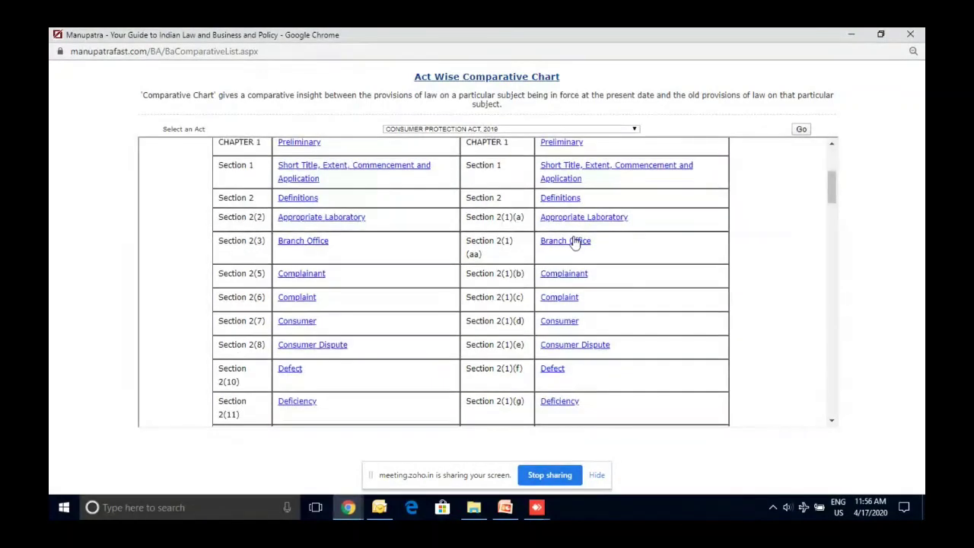
scroll(574, 242, down, 3)
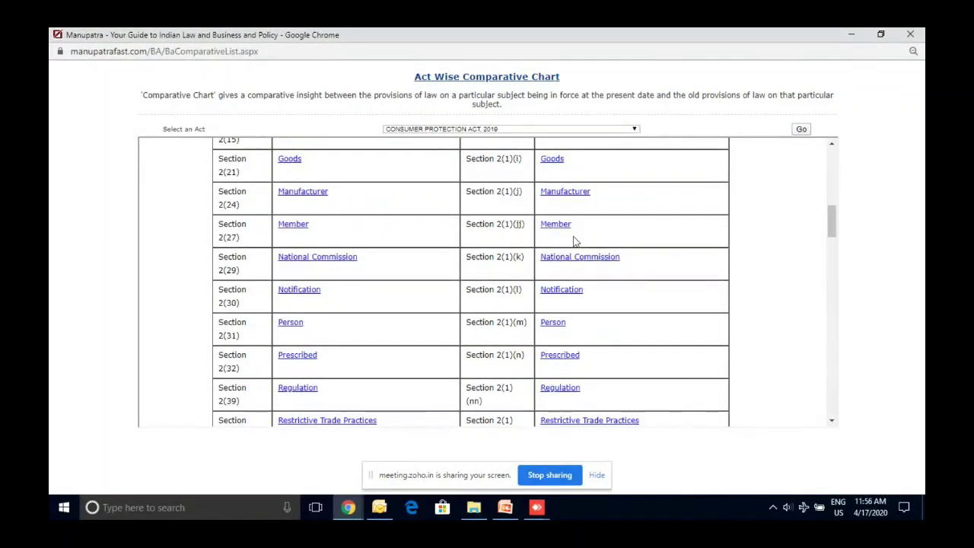
scroll(574, 242, down, 3)
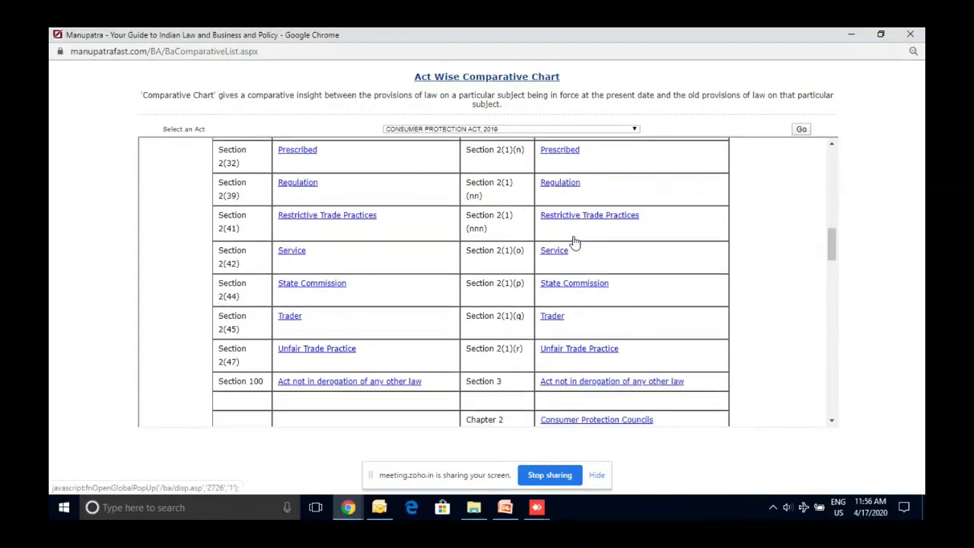
scroll(574, 242, down, 2)
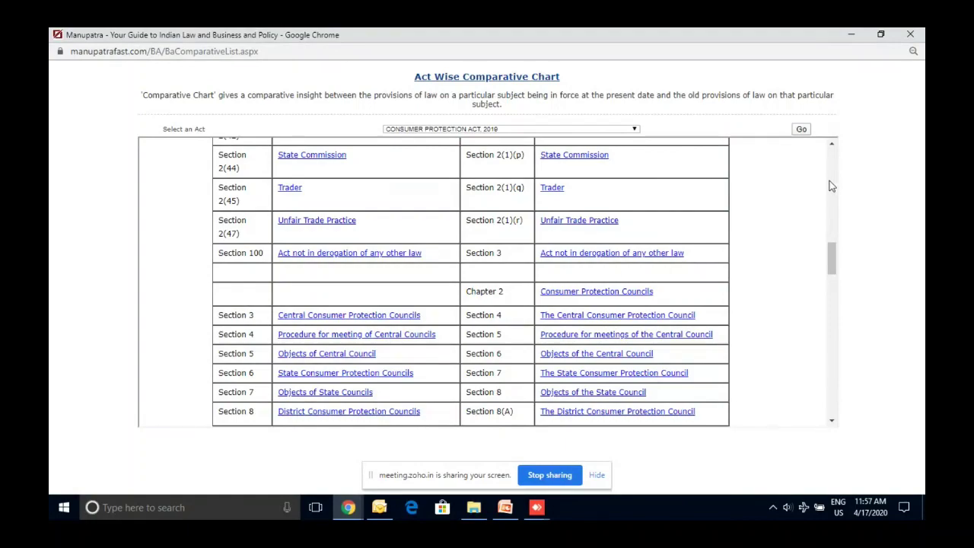
scroll(835, 186, up, 8)
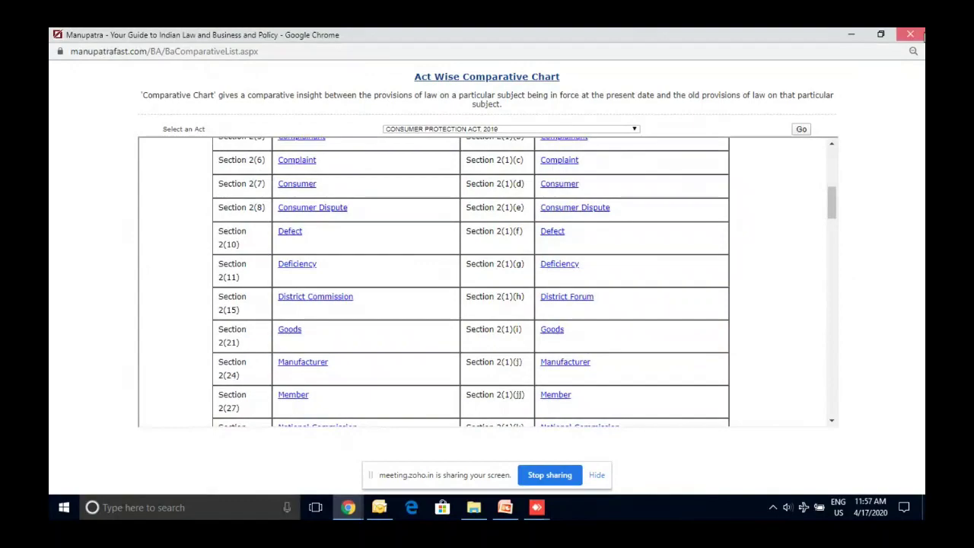
click(922, 35)
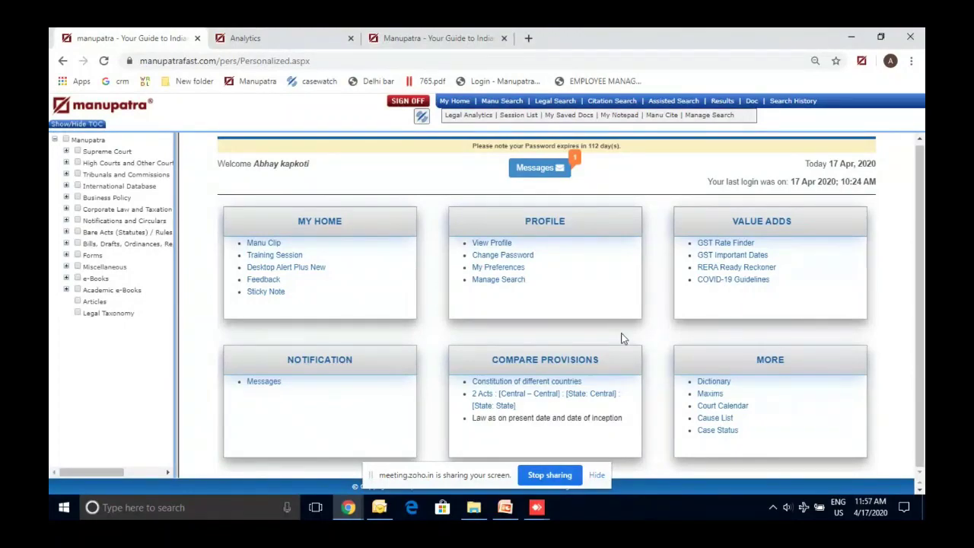
Copy the Case Study #1 question on SC nomination guidelines from PowerPoint and return to Chrome
click(505, 510)
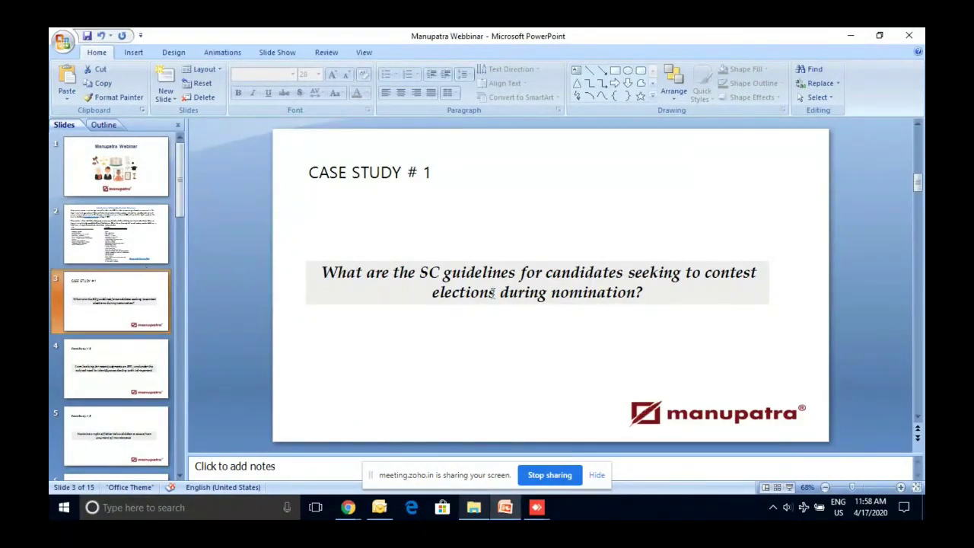
double_click(487, 273)
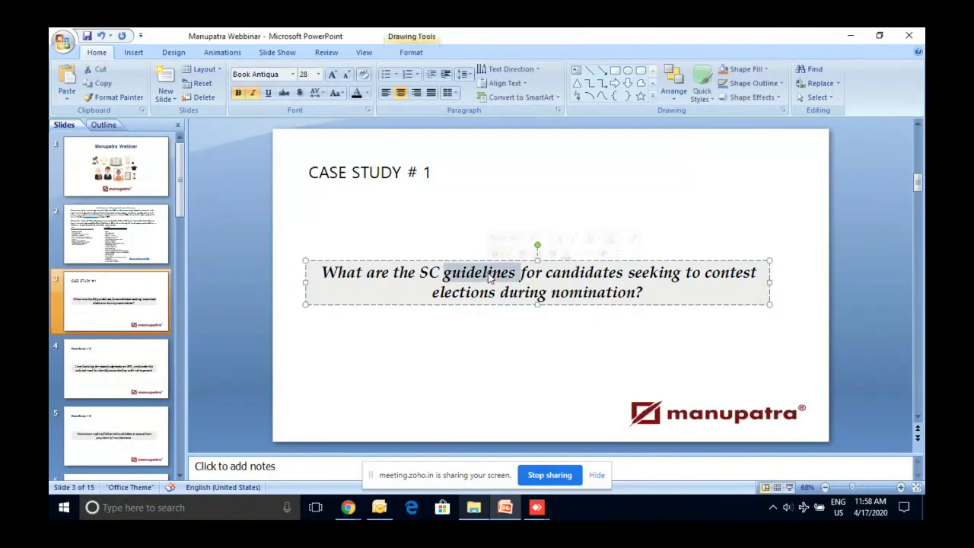
shift+click(639, 298)
key(ctrl+c)
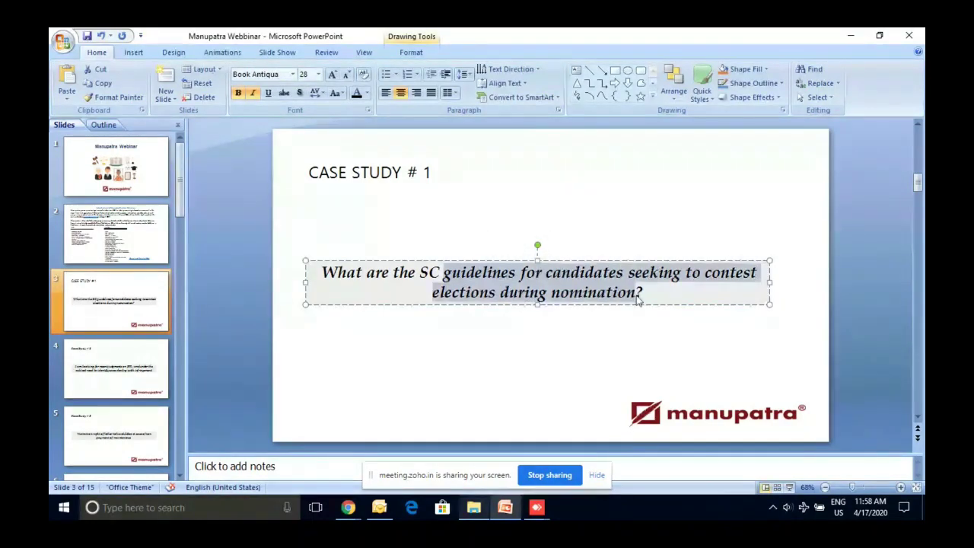
key(alt+Tab)
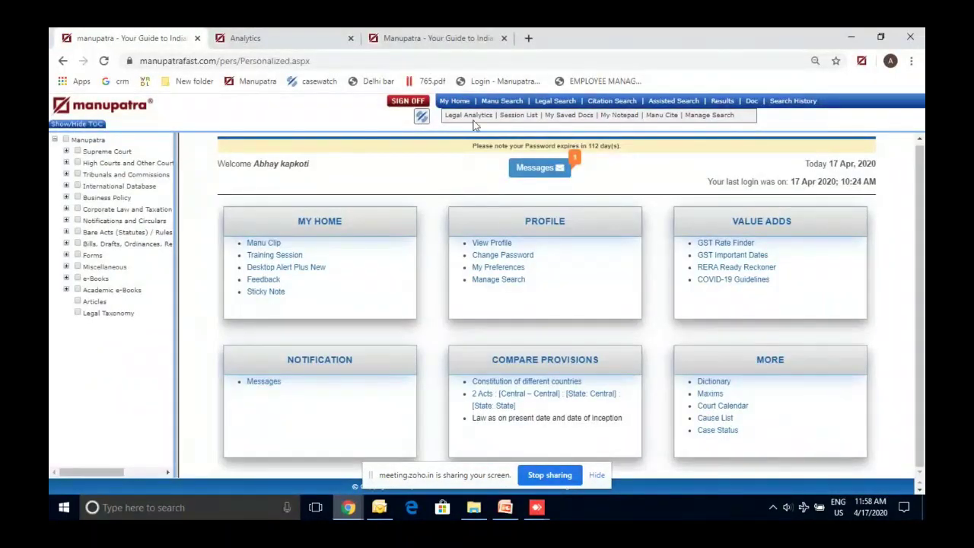
Search Supreme Court documents for 'guidelines for candidates seeking to contest elections during nomination'
click(77, 151)
click(502, 101)
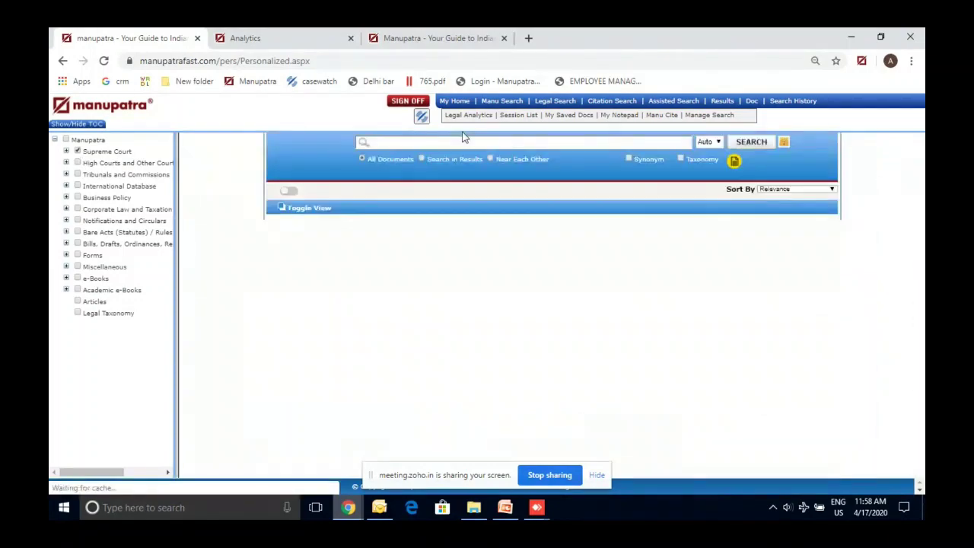
click(464, 139)
key(ctrl+v)
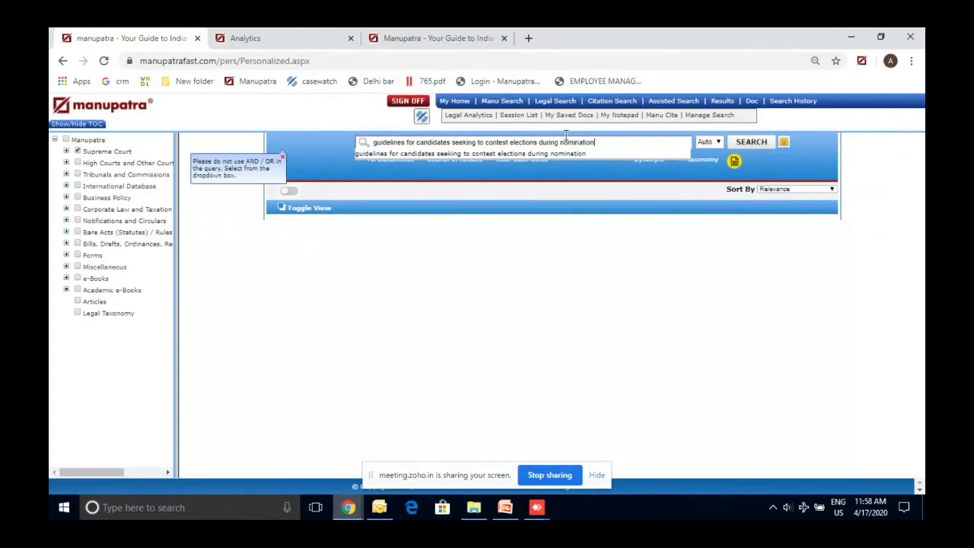
click(622, 176)
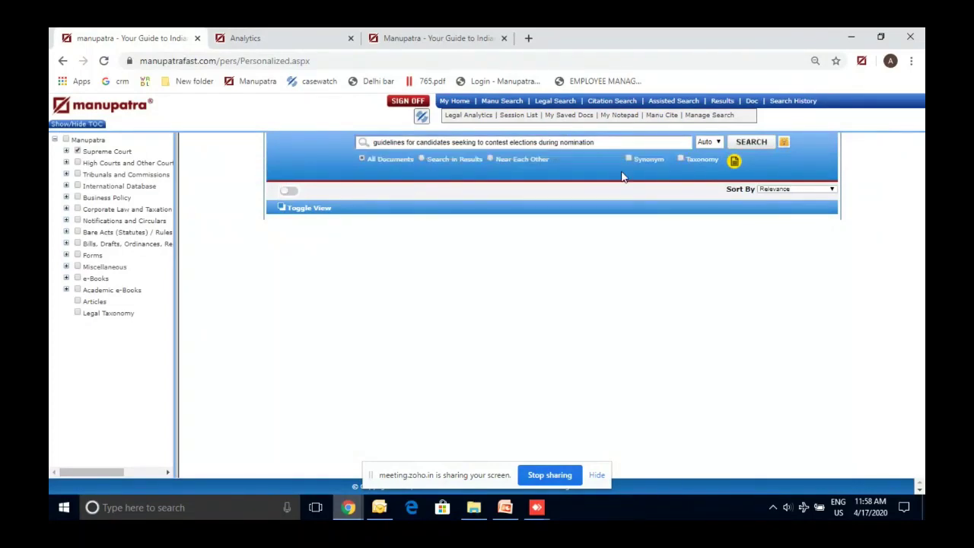
click(757, 144)
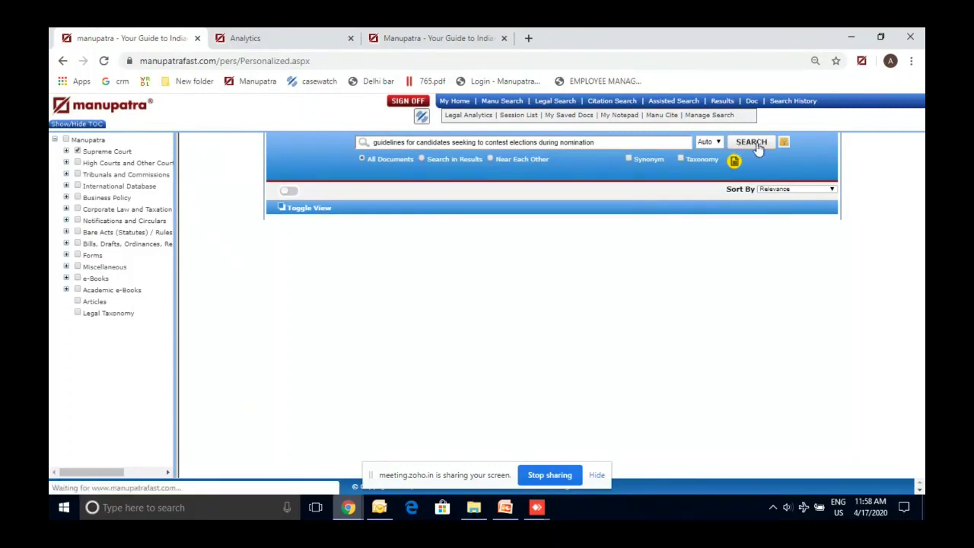
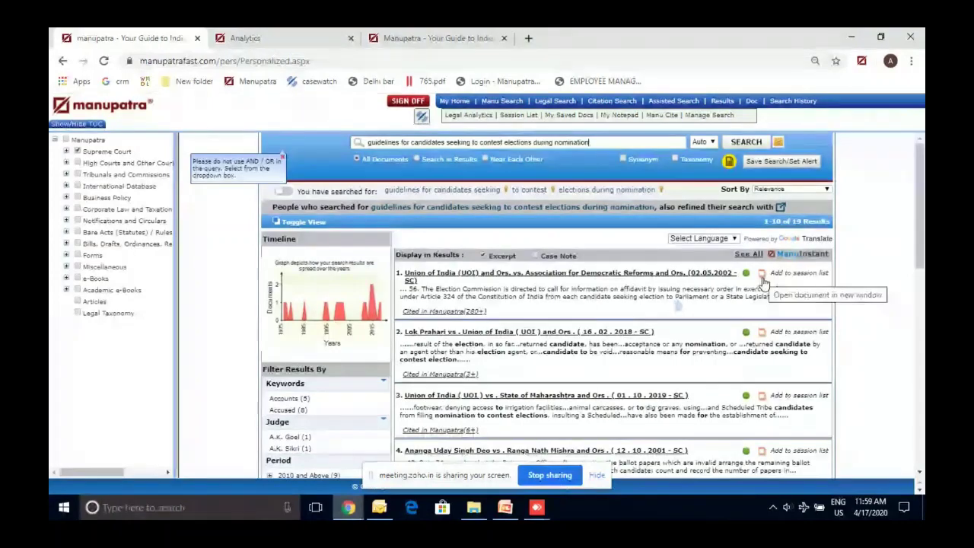
Preview the first judgment's quick summary, then close it
click(678, 309)
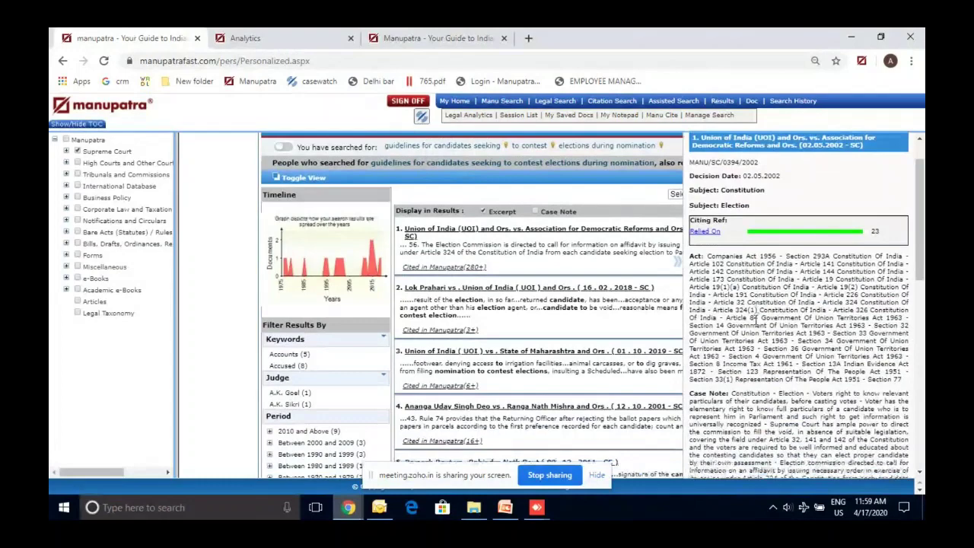
scroll(755, 318, down, 3)
scroll(755, 318, up, 3)
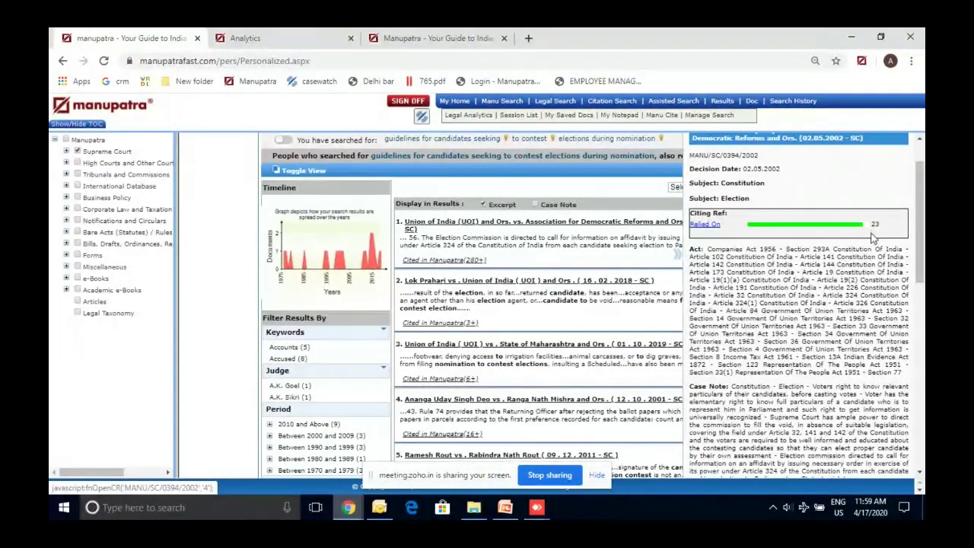
scroll(730, 246, up, 1)
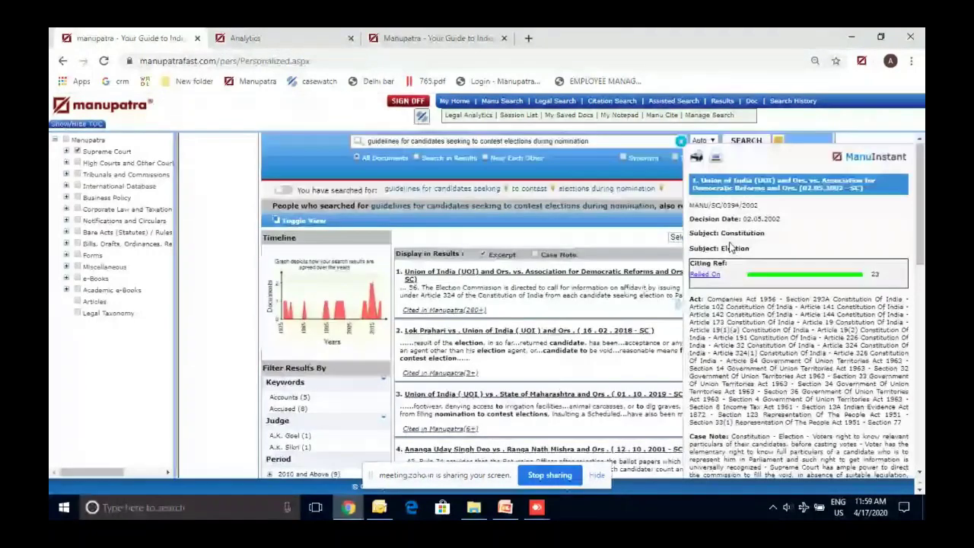
click(682, 144)
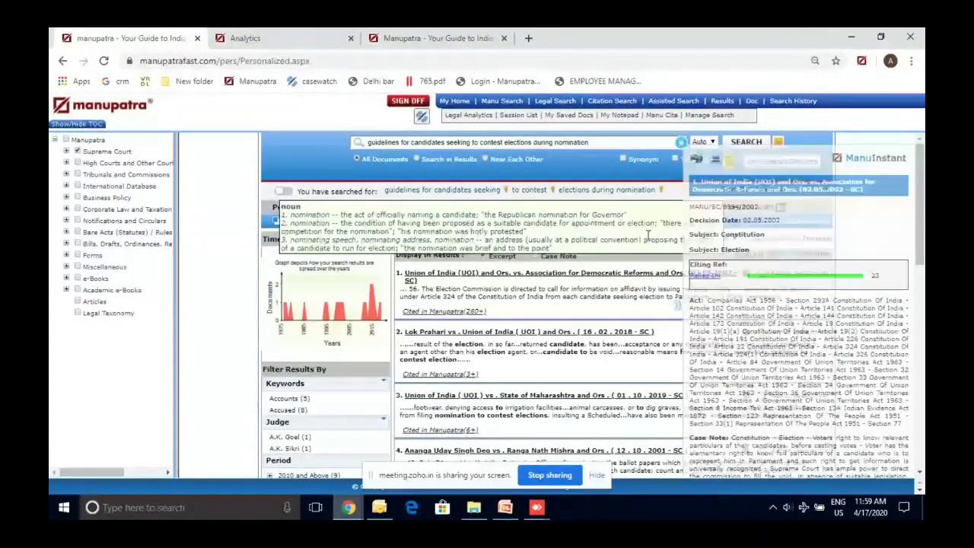
Open the first judgment's full text and follow its citation of the Law Commission's 170th Report
click(760, 279)
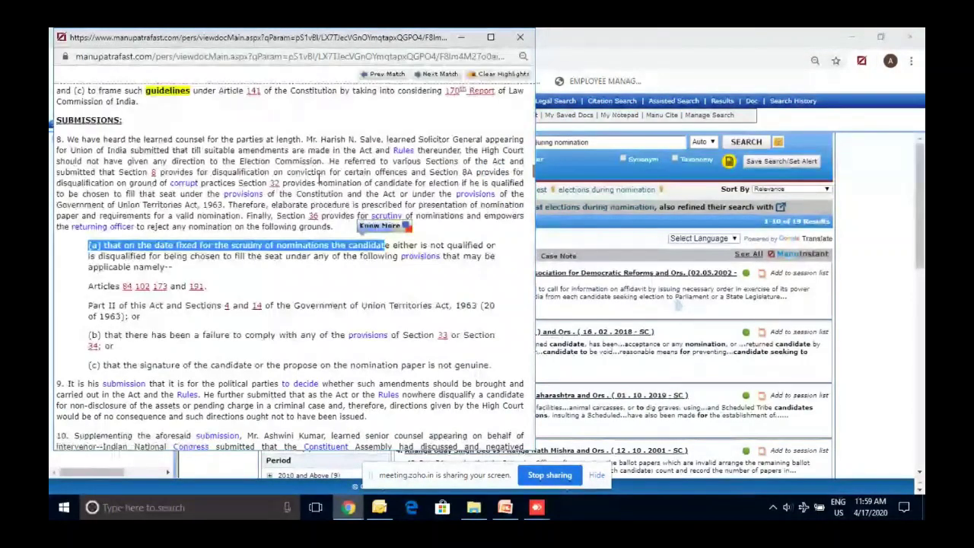
scroll(318, 177, up, 10)
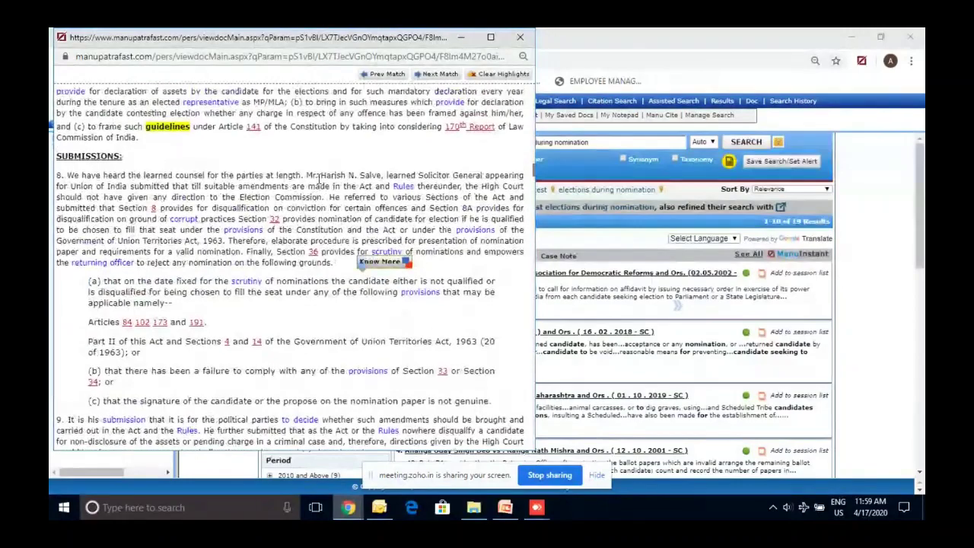
scroll(321, 186, down, 3)
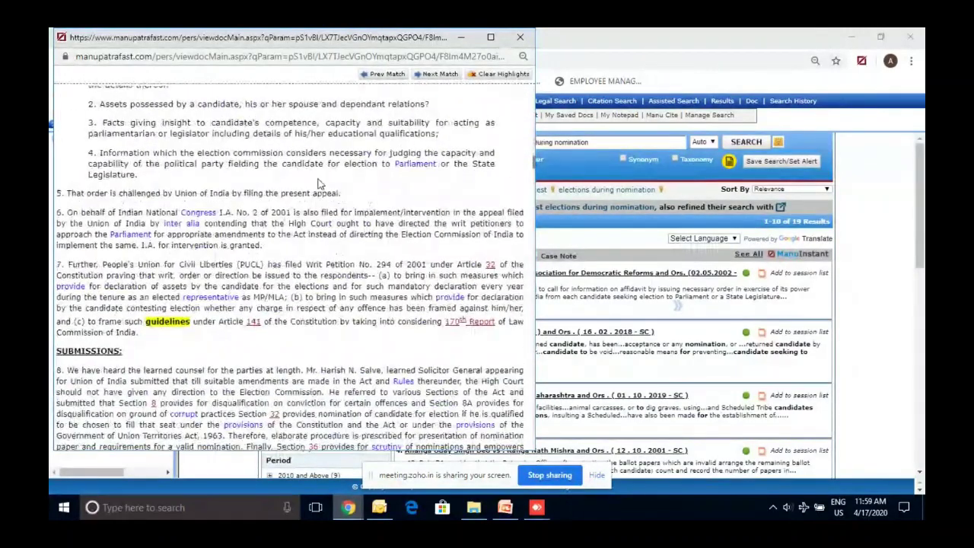
click(461, 328)
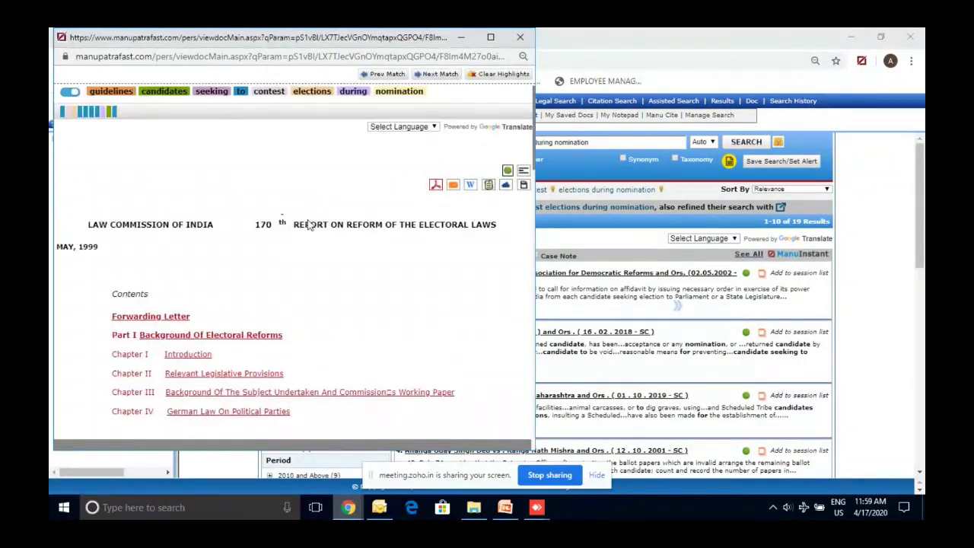
scroll(307, 236, down, 1)
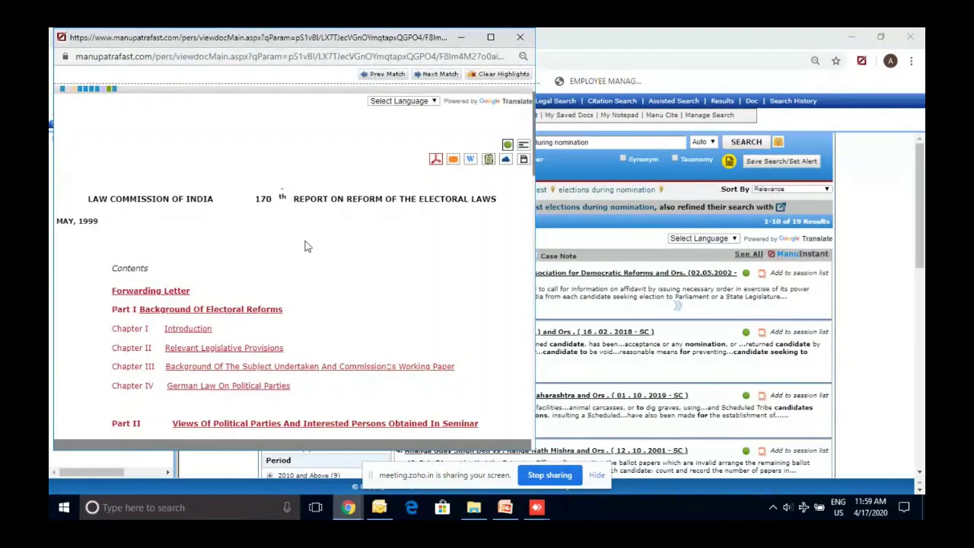
scroll(308, 245, down, 5)
scroll(307, 246, up, 6)
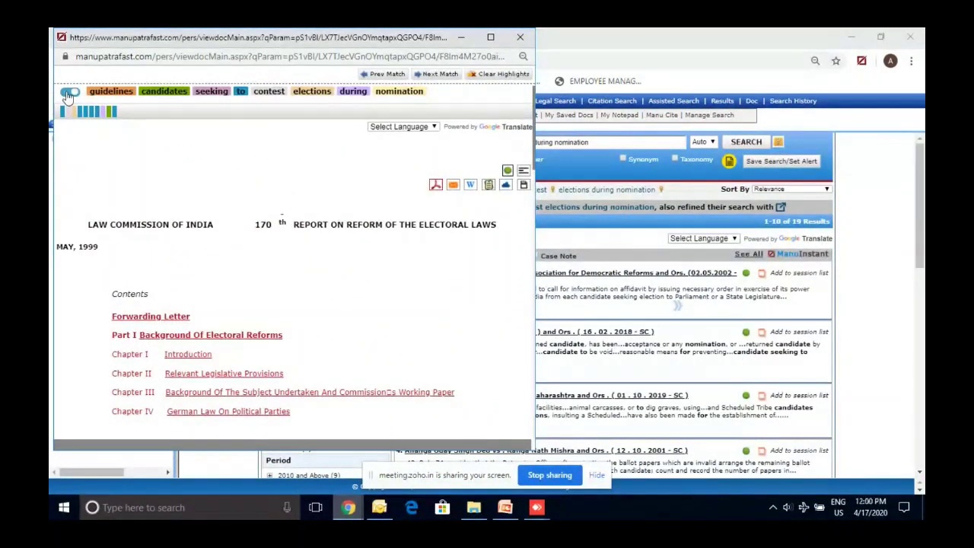
Hide keyword highlights, close the report, and reopen the first judgment in a new window
click(69, 94)
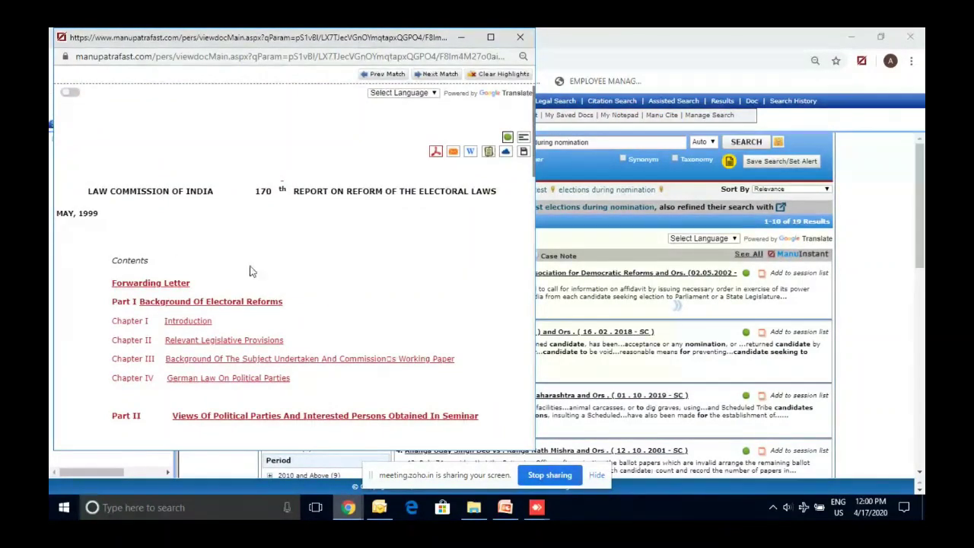
mouse_move(521, 431)
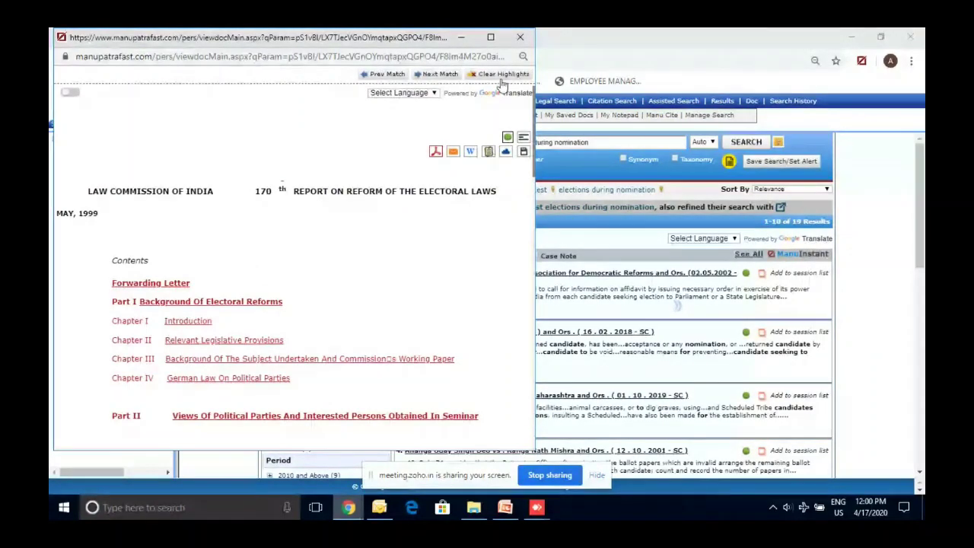
click(783, 300)
click(764, 278)
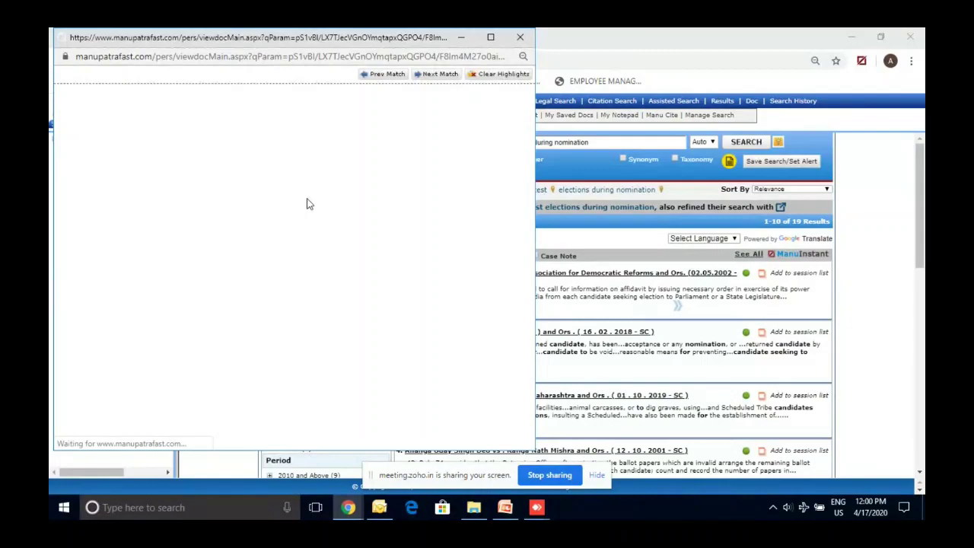
Maximize the judgment without highlights and view the case map linking paragraph 56 to Lok Prahari paragraph 48
key(super+Up)
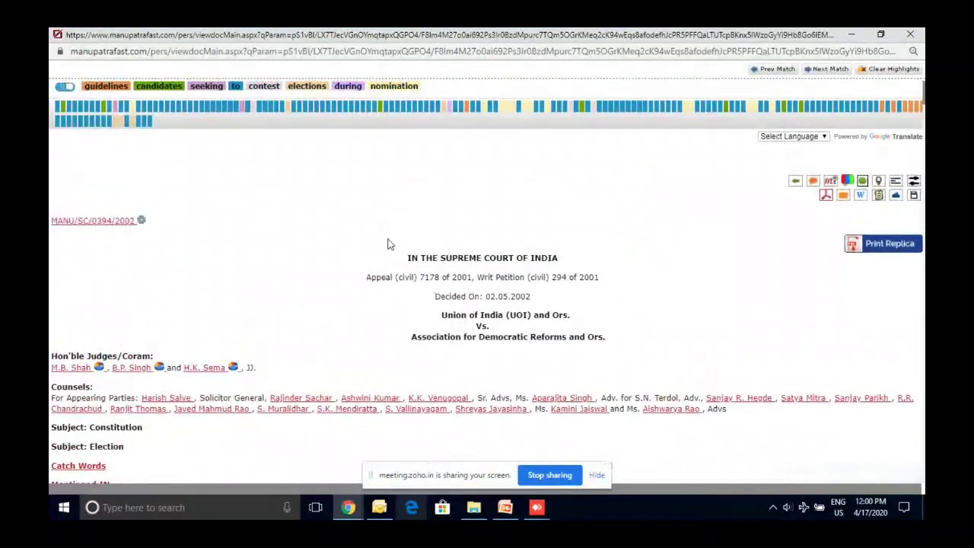
click(65, 86)
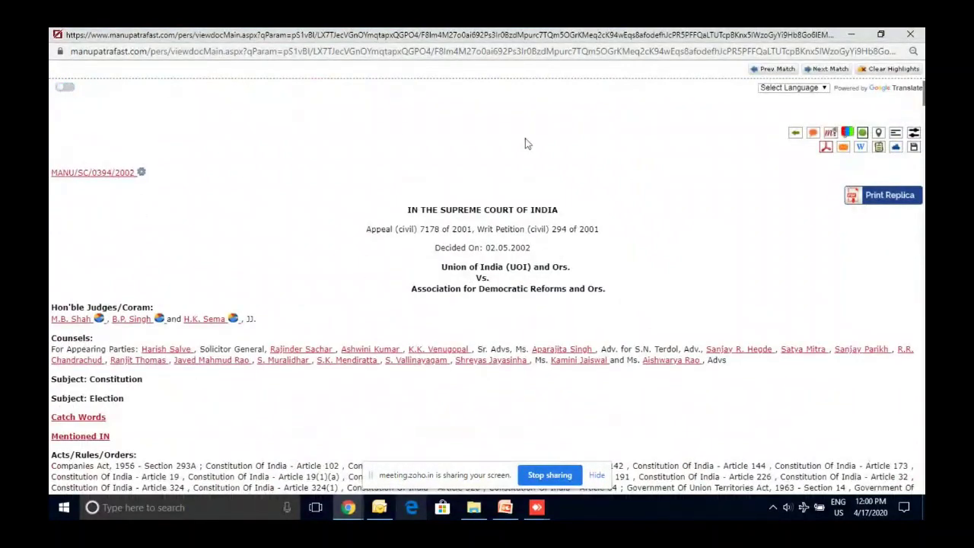
click(830, 134)
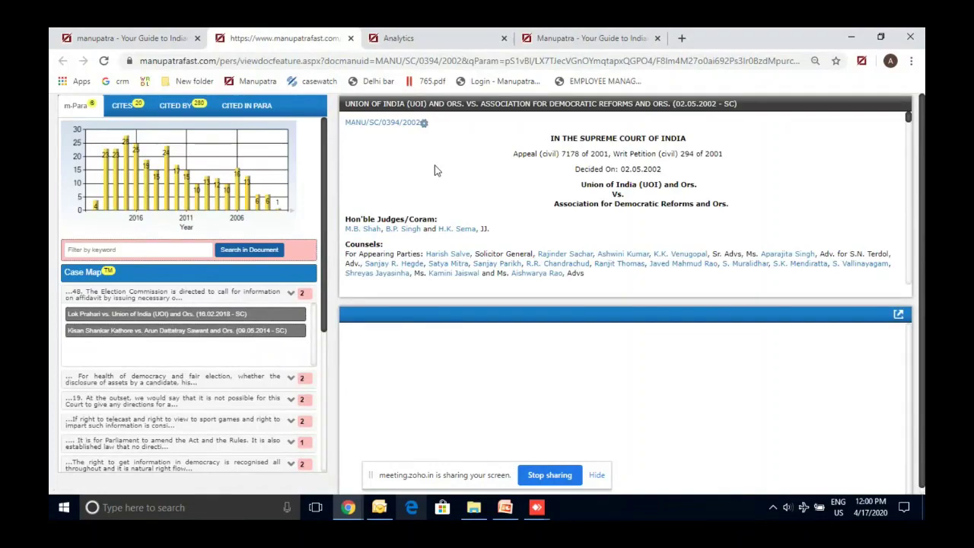
click(213, 297)
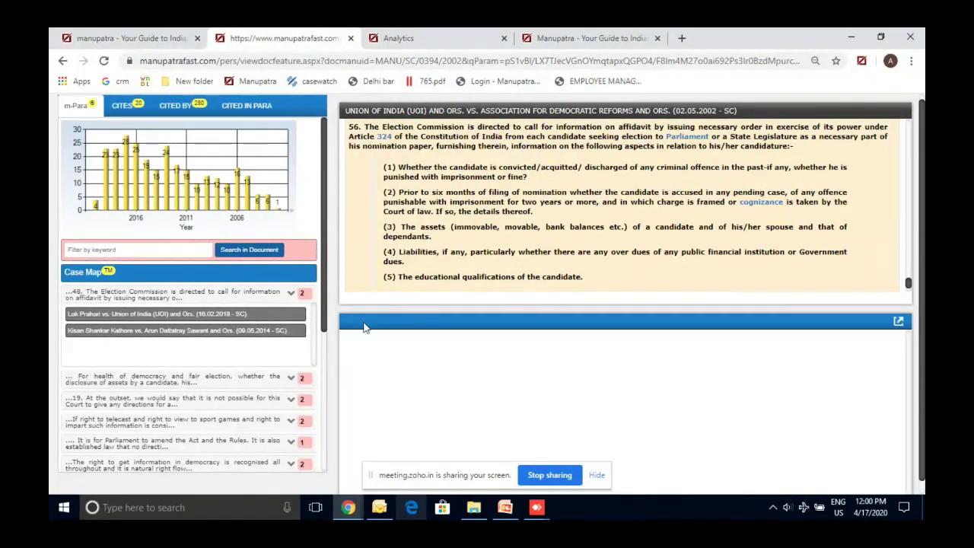
click(196, 315)
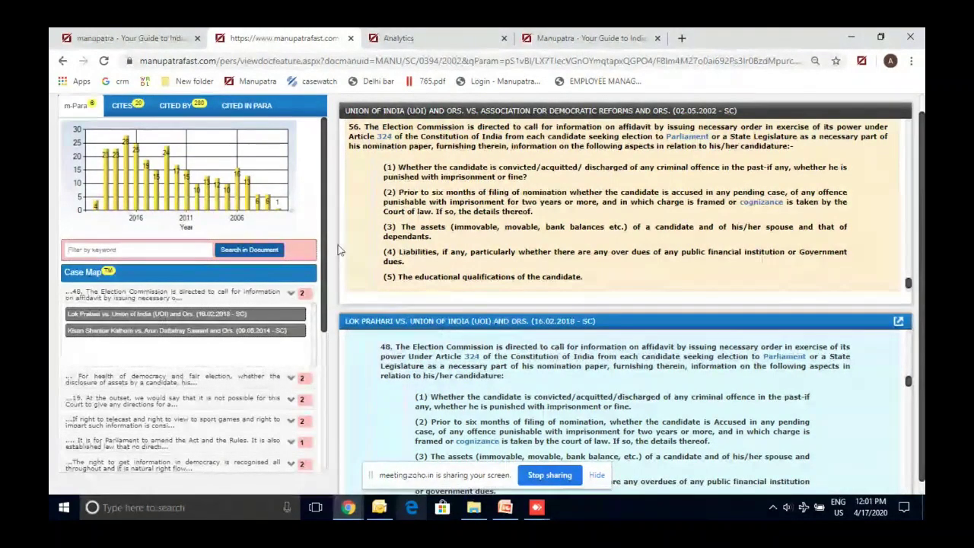
key(ctrl+1)
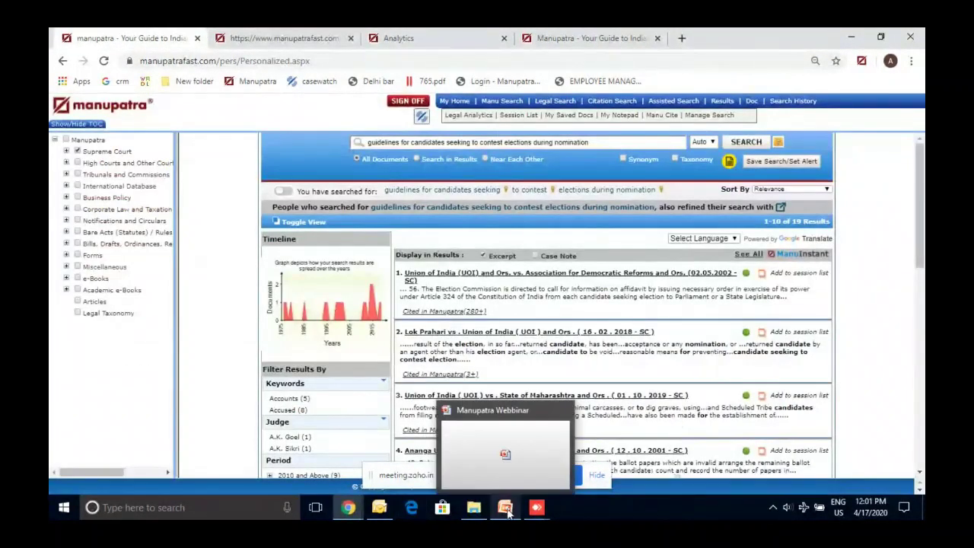
Show slide 4, Case Study # 2 on recent IPR infringement judgments, then return to Manupatra
click(509, 514)
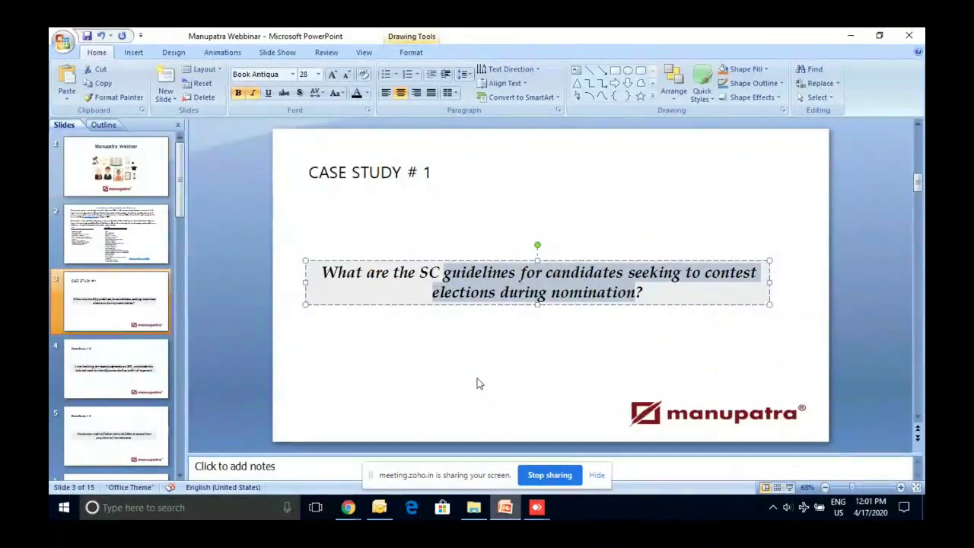
click(134, 360)
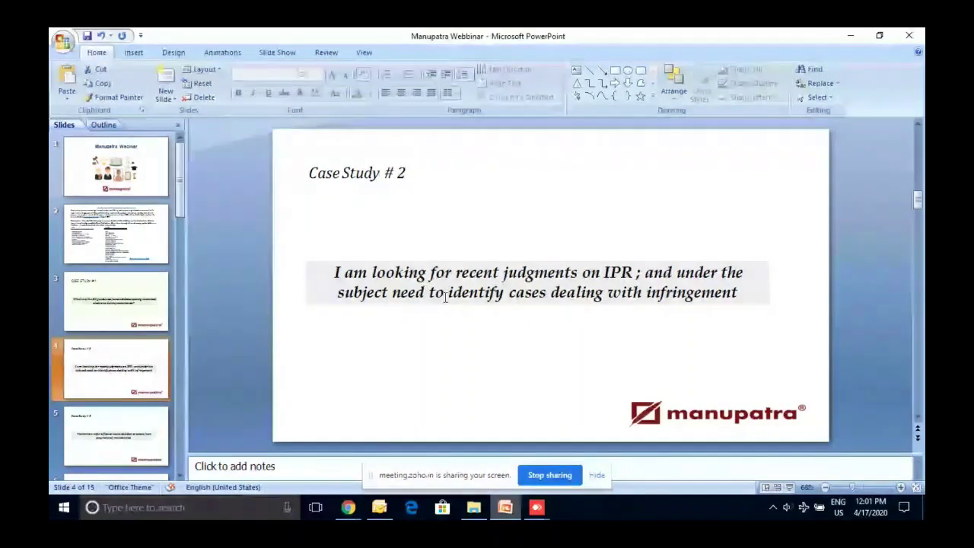
mouse_move(348, 506)
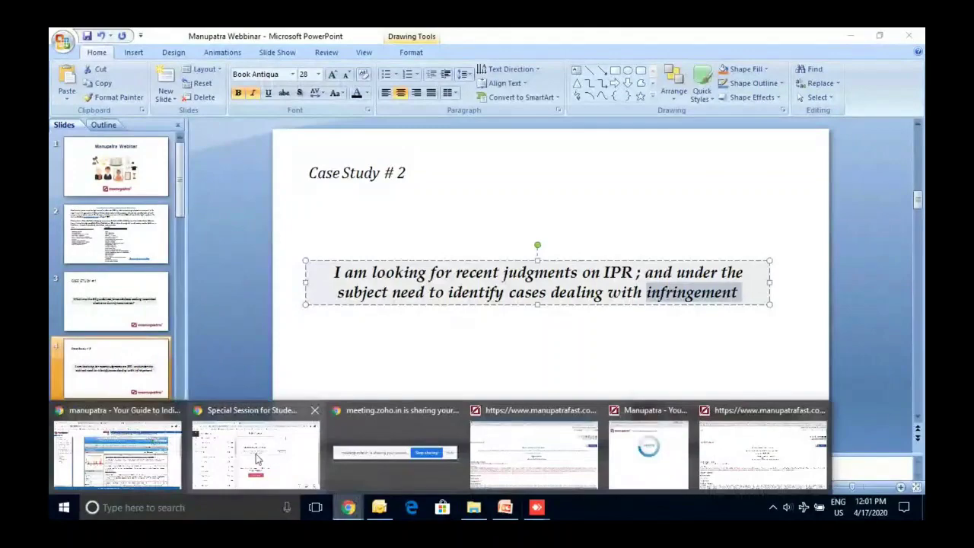
click(152, 455)
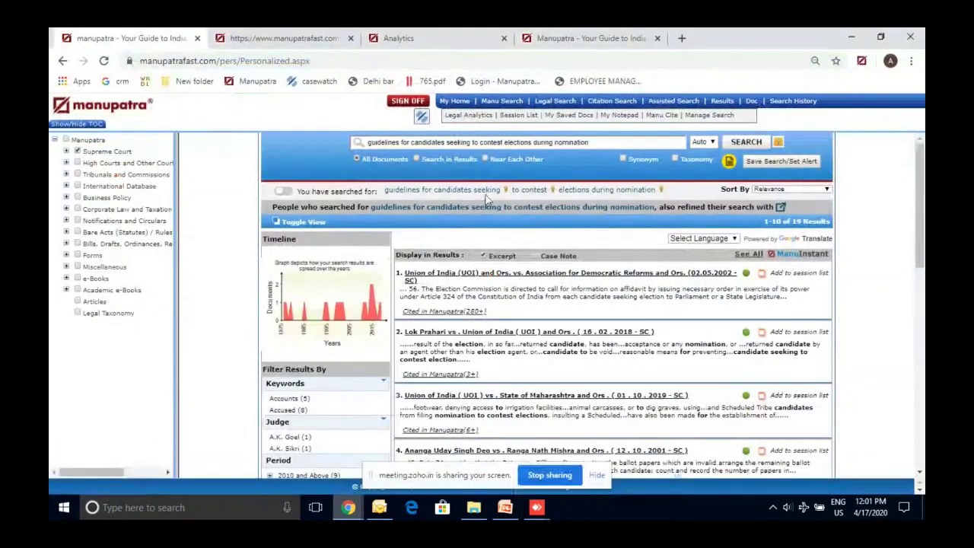
Open Legal Search, try Negotiable Instruments Act 1881 as the statute, then clear it
click(564, 102)
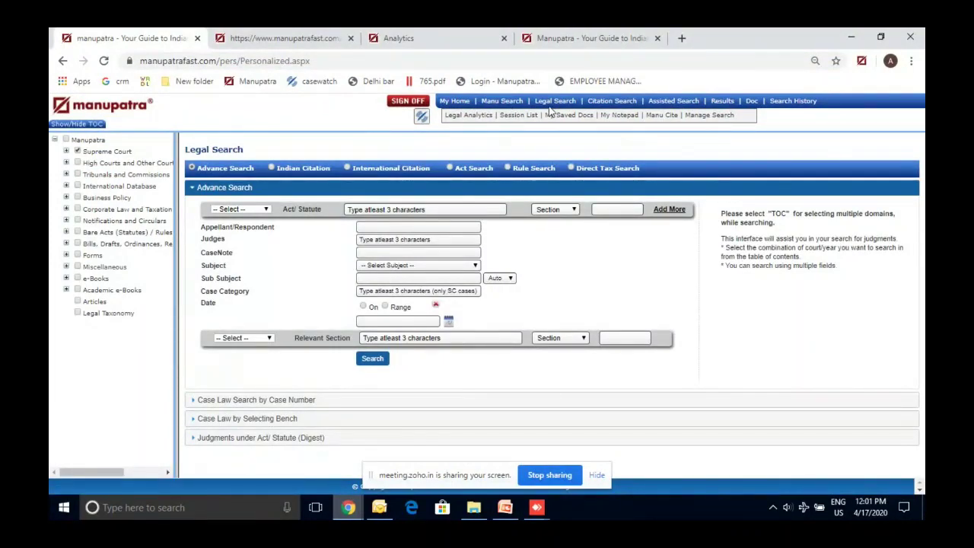
click(449, 267)
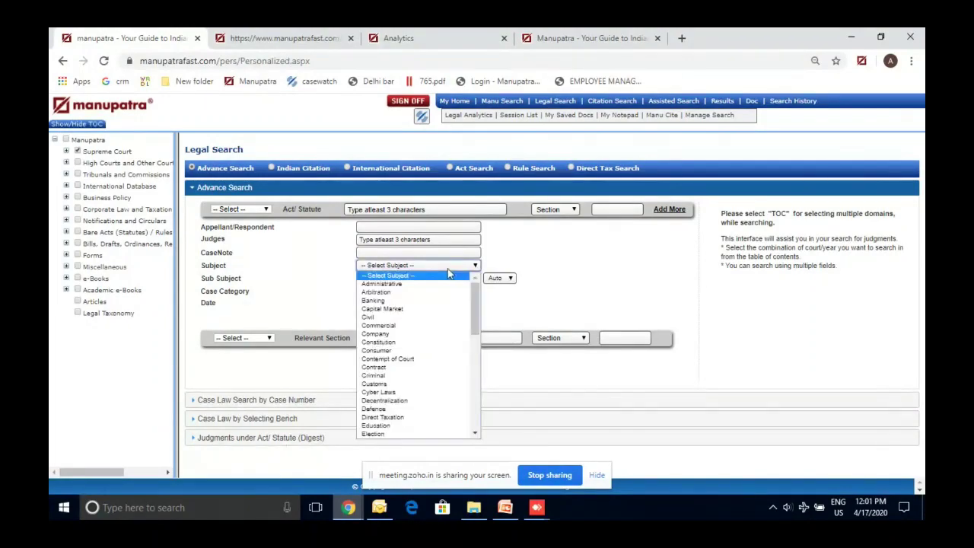
click(401, 228)
click(384, 213)
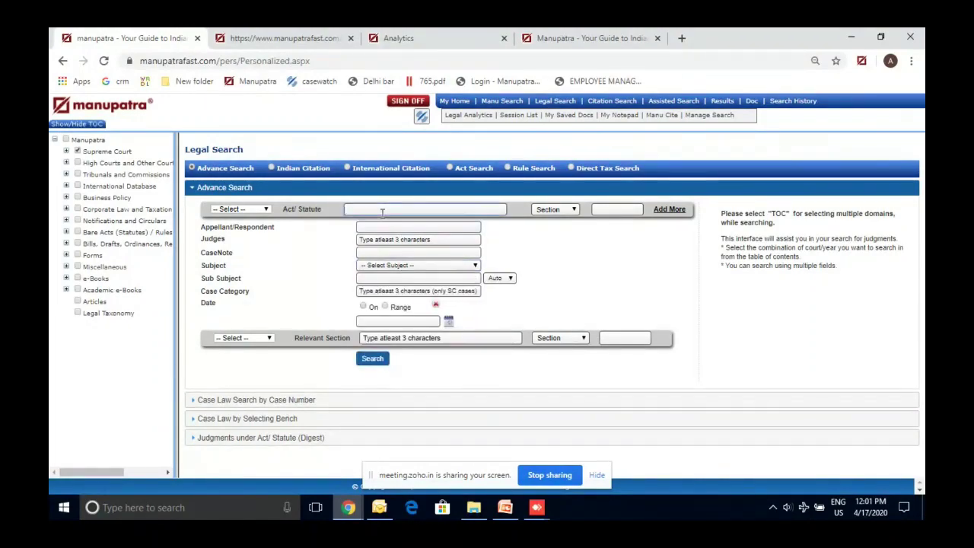
text(n)
click(398, 220)
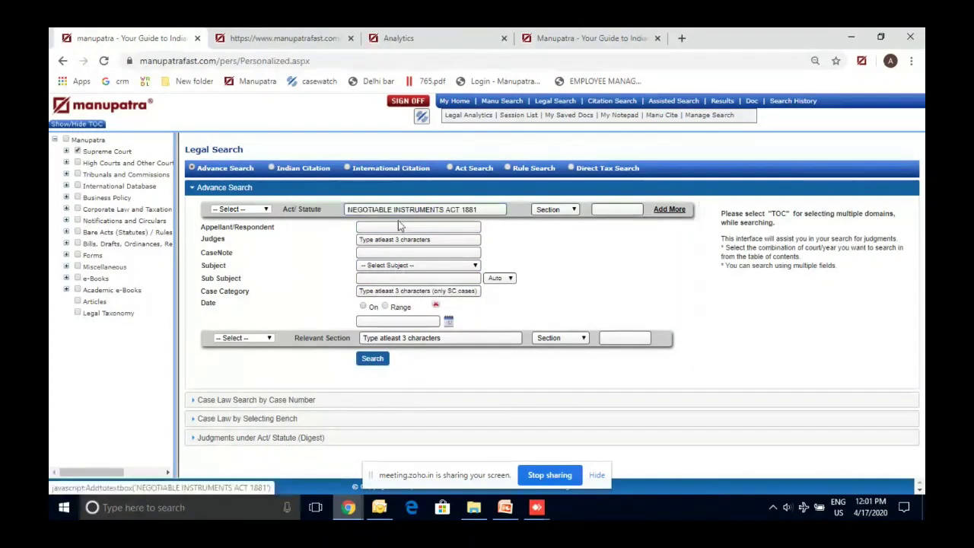
click(614, 213)
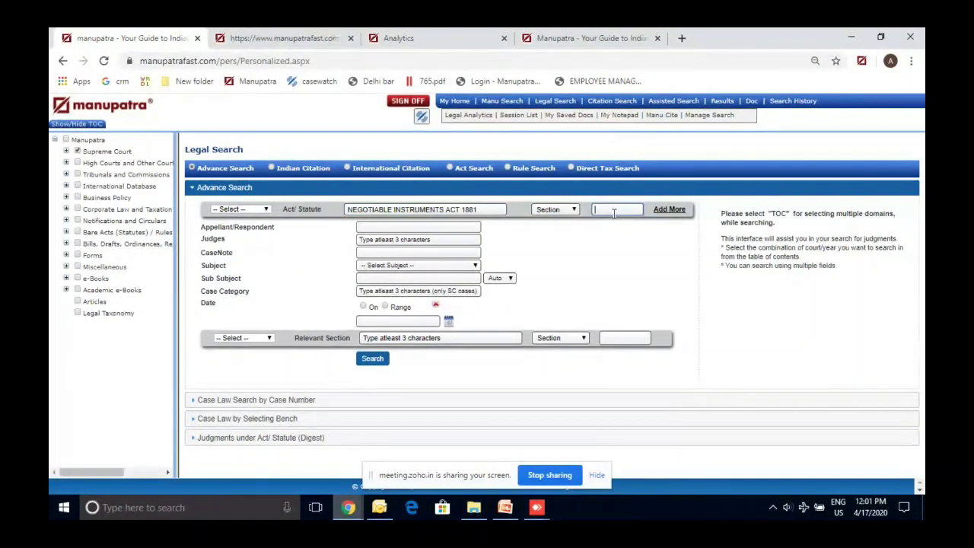
triple_click(493, 209)
key(BackSpace)
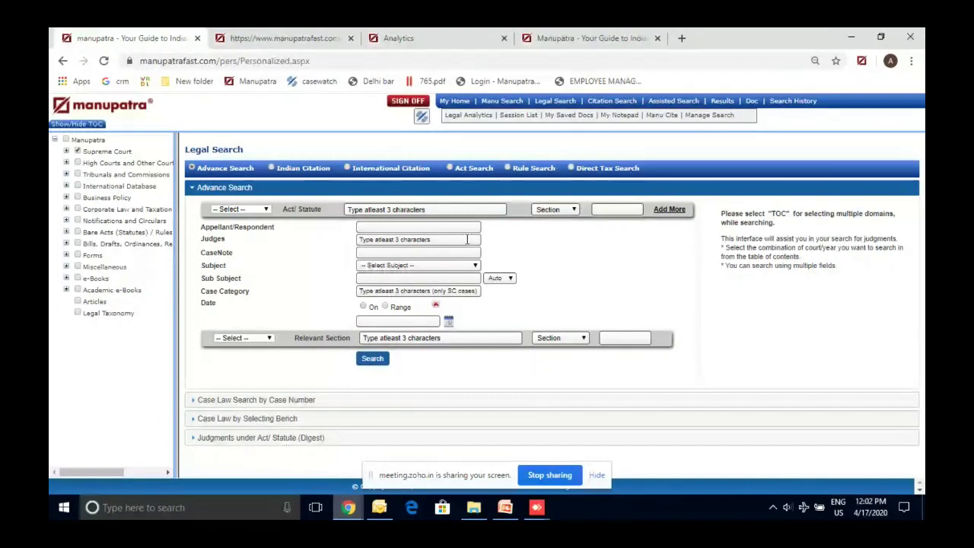
Choose Intellectual Property Rights from the Subject list
click(407, 266)
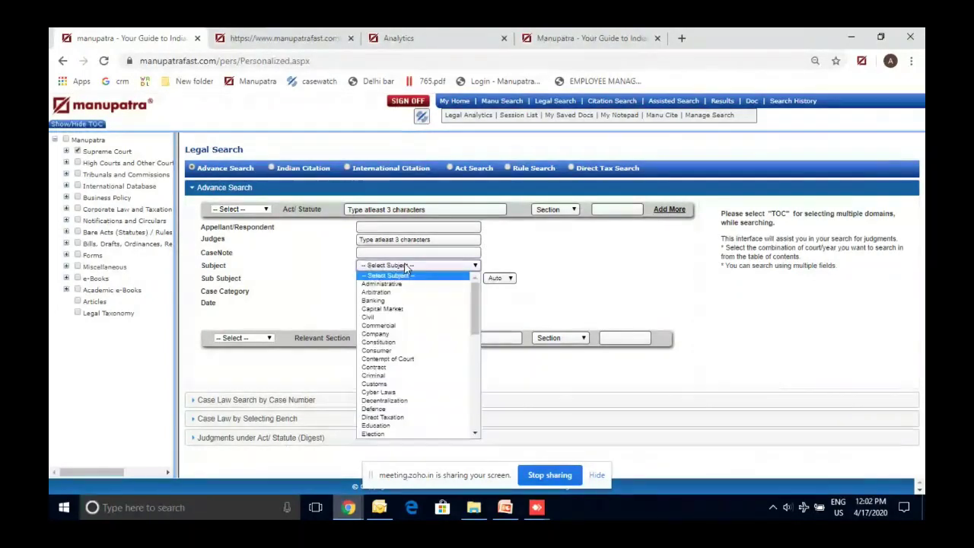
key(Down)
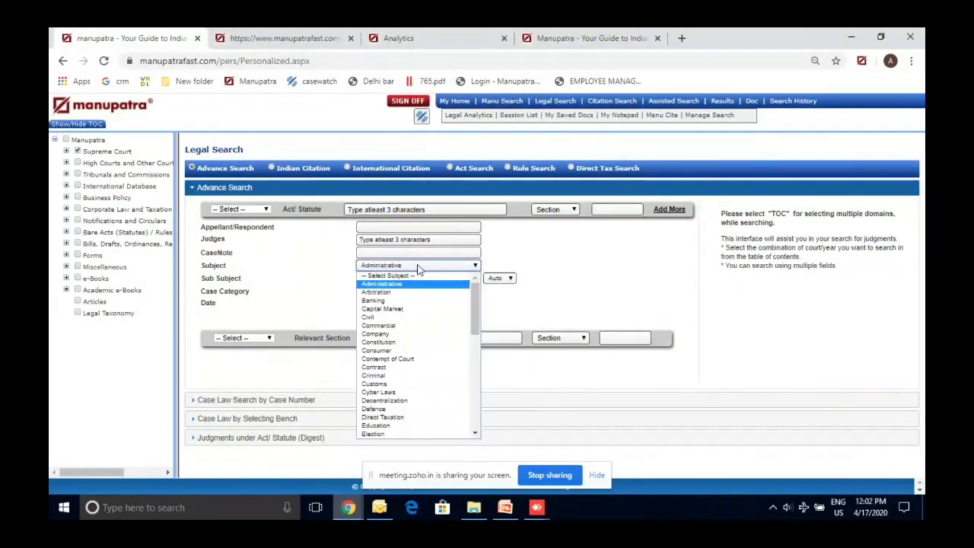
key(Down)
text(contr)
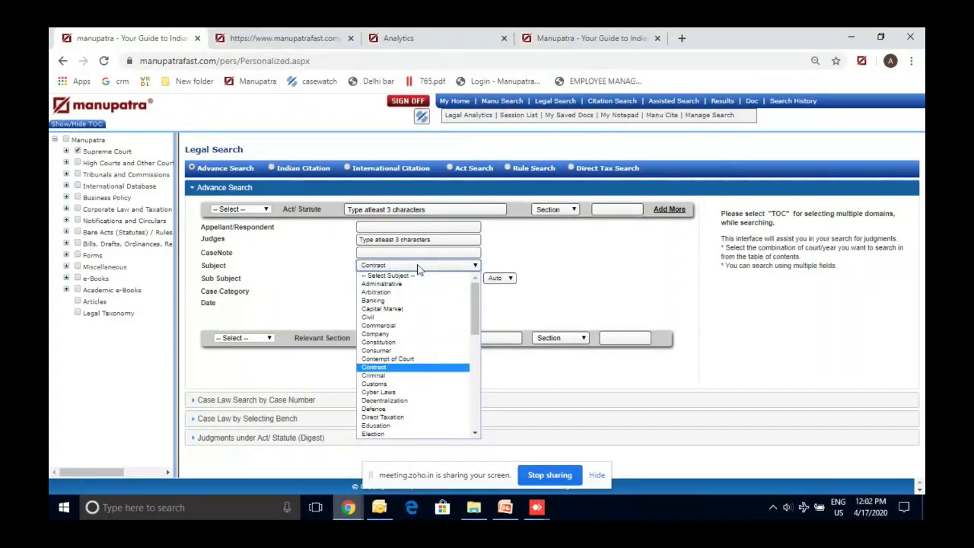
text(el)
key(Down)
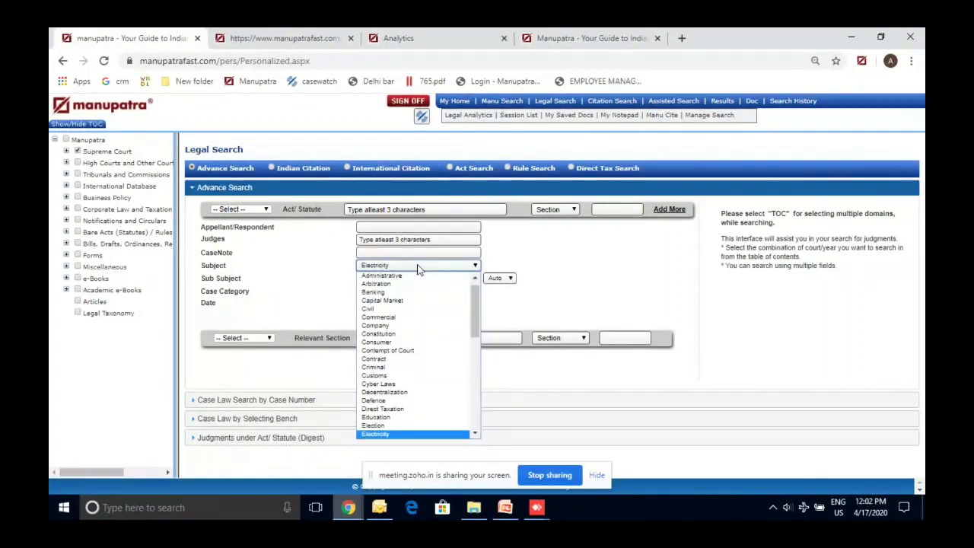
text(gi)
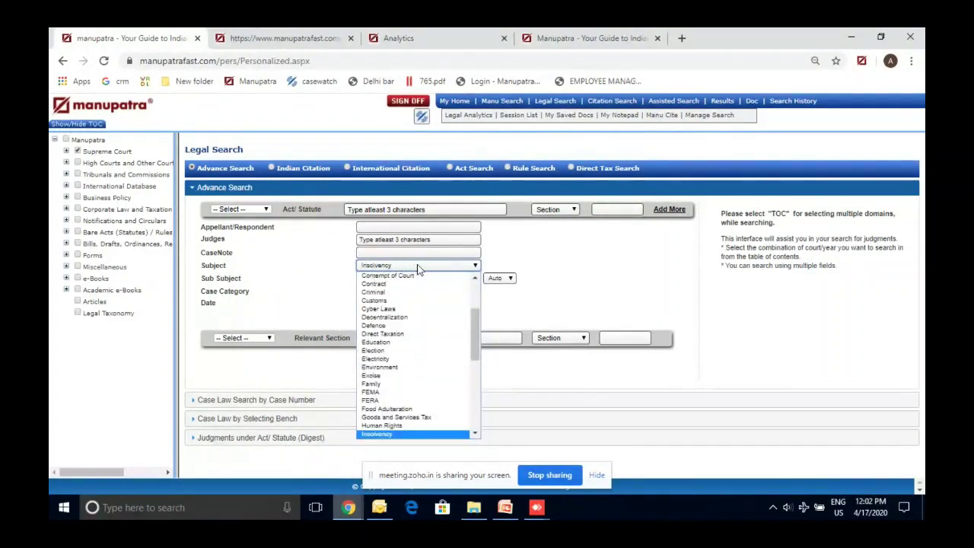
key(Down)
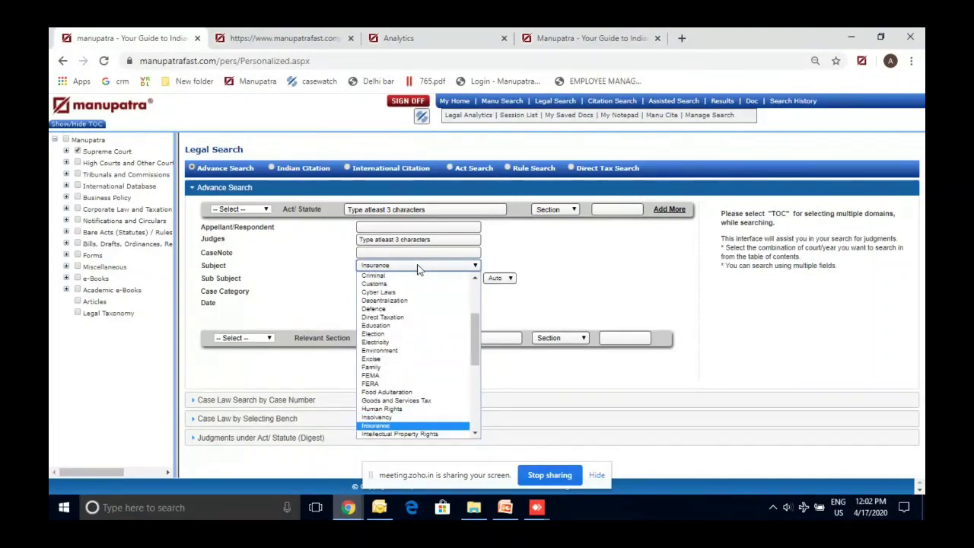
key(Down)
key(Return)
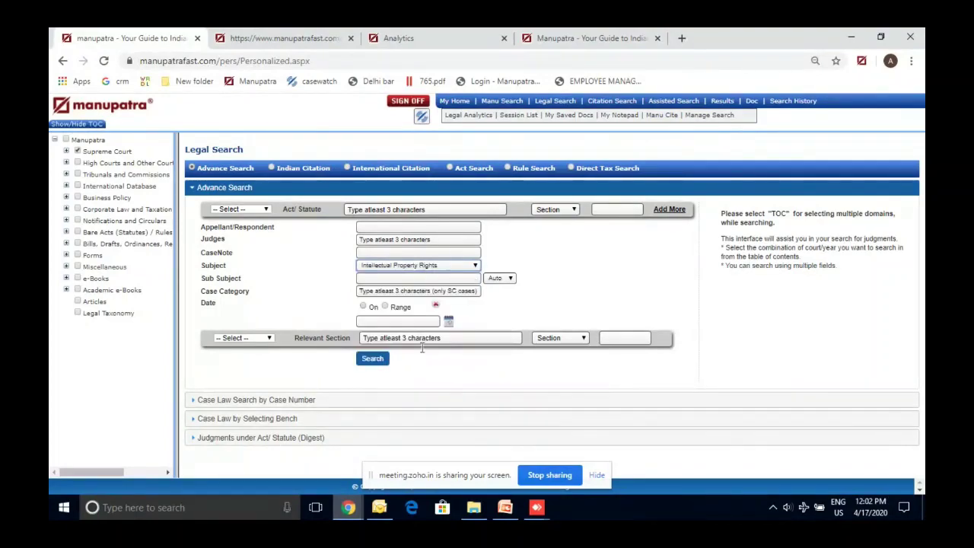
Run the Intellectual Property Rights search and sort results by Decision Date (Newest)
click(374, 359)
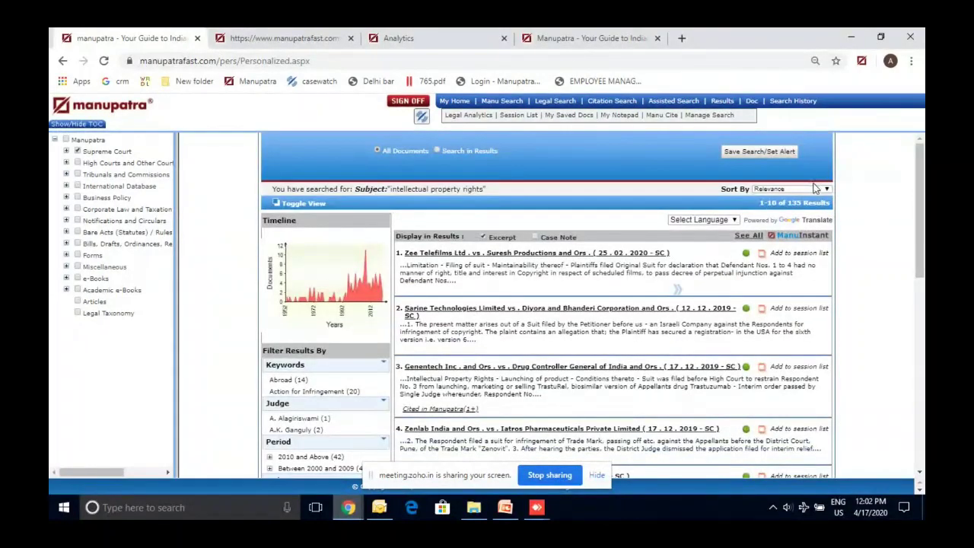
click(815, 188)
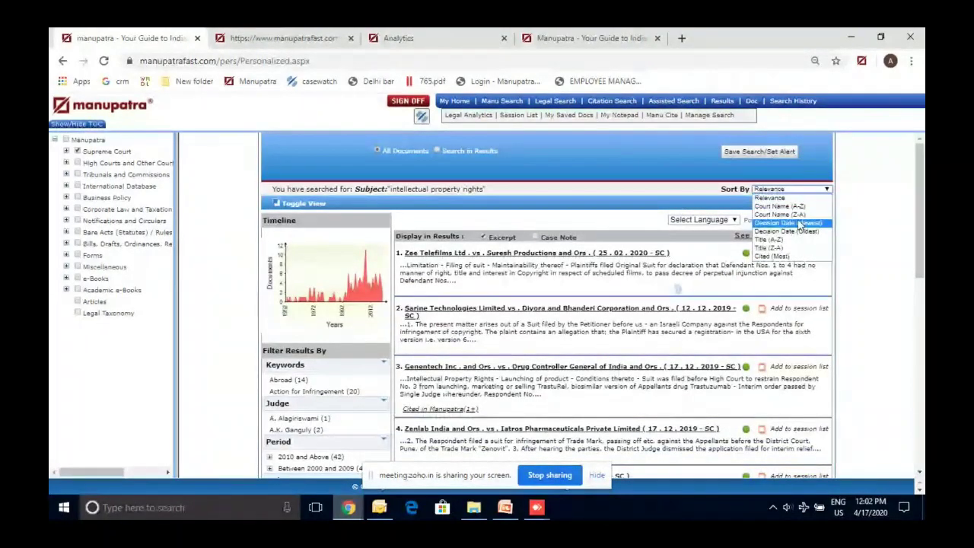
click(800, 223)
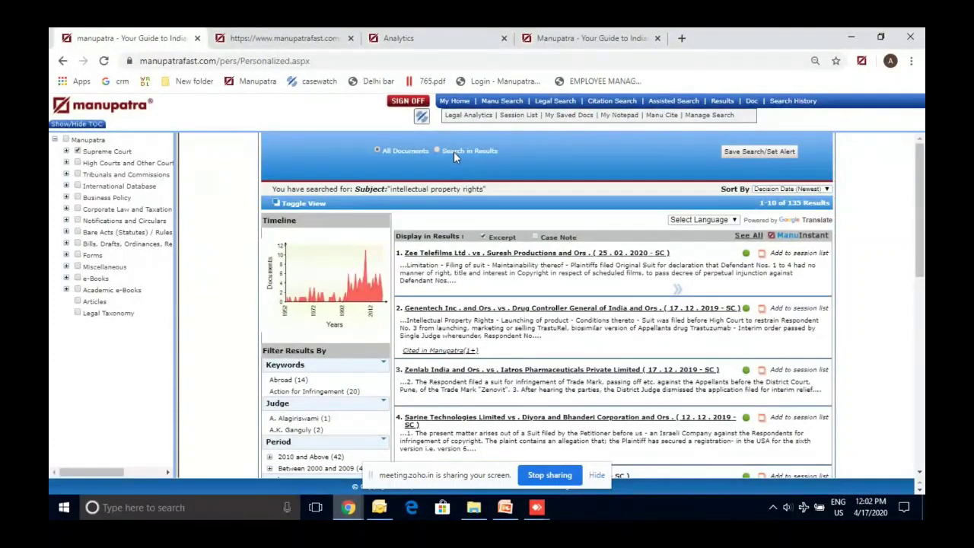
Refine within the results to those mentioning 'infringement'
click(453, 151)
text(infringement)
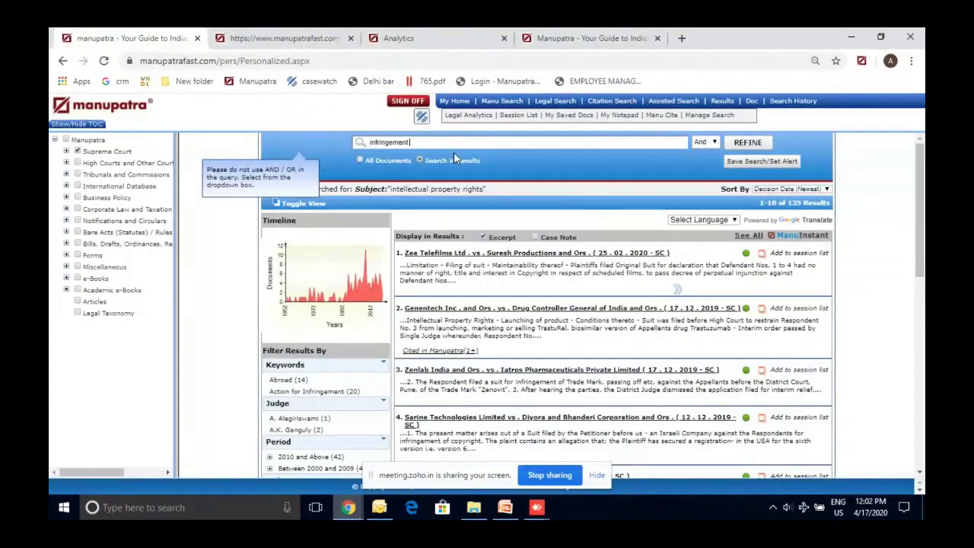
click(749, 143)
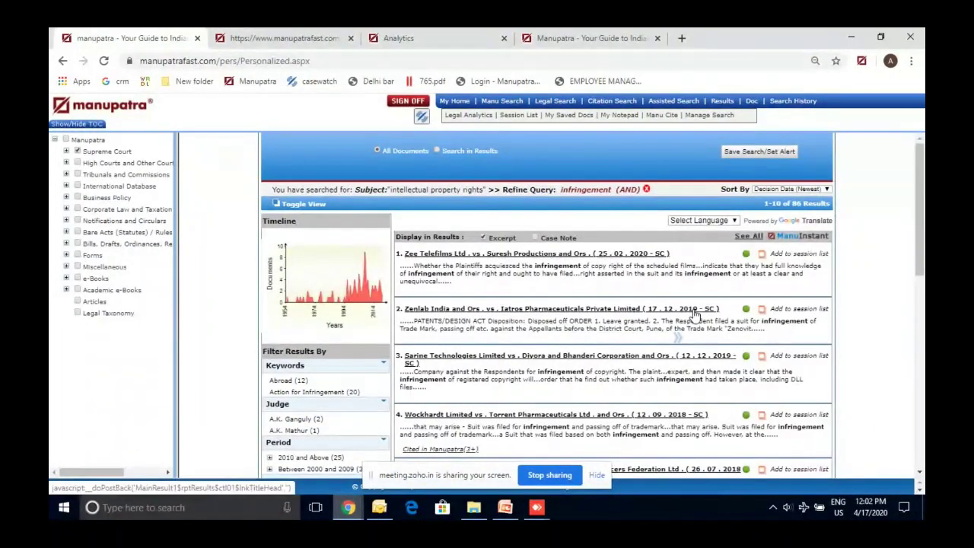
Reopen a fresh Legal Search form with Arbitration as the subject
click(551, 106)
click(405, 268)
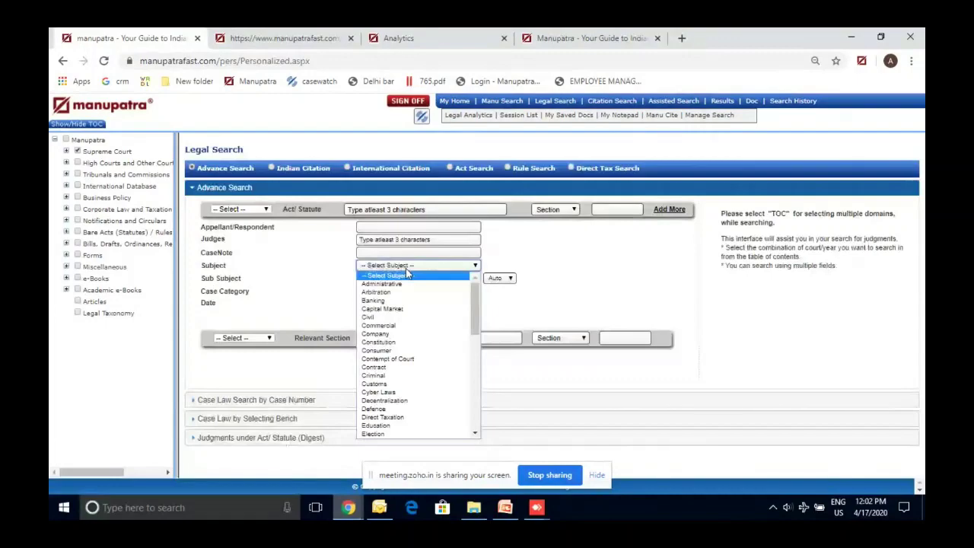
key(Down)
key(Down)
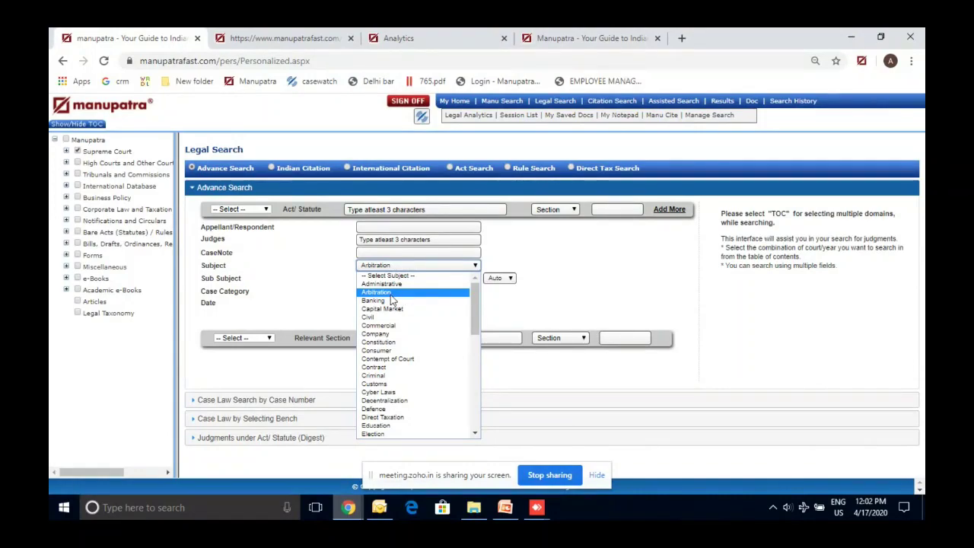
click(329, 299)
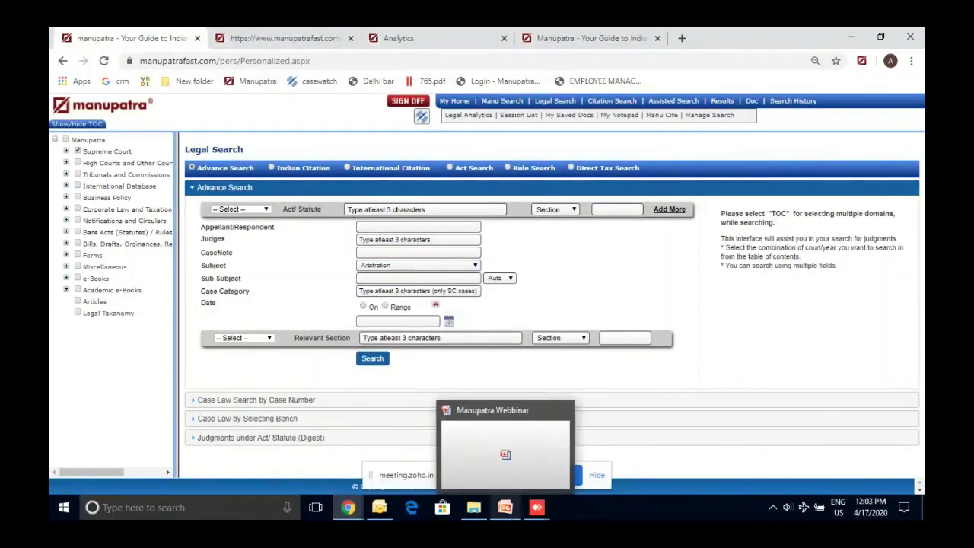
click(505, 507)
Advance to slide 5, Case Study # 3 on a father's visitation rights, then minimize PowerPoint
click(136, 383)
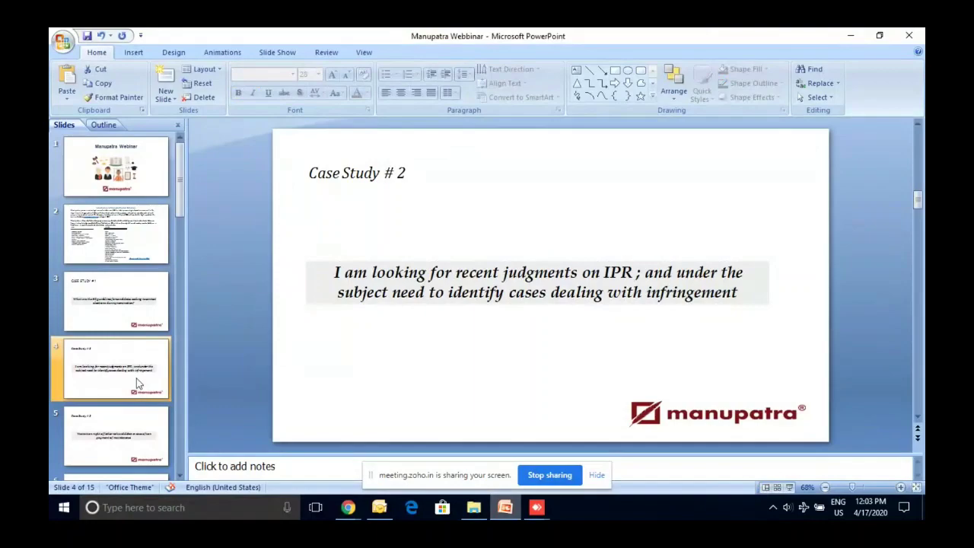
key(Down)
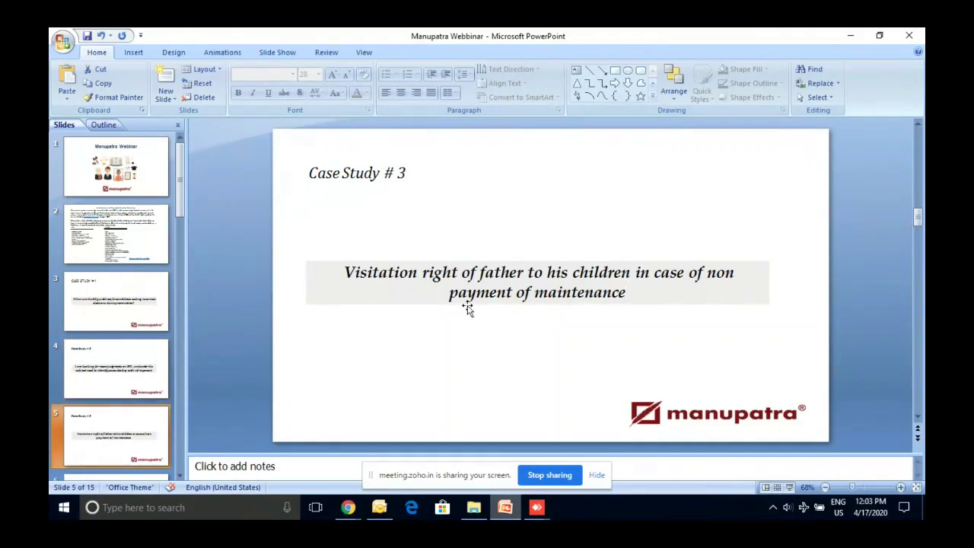
click(849, 39)
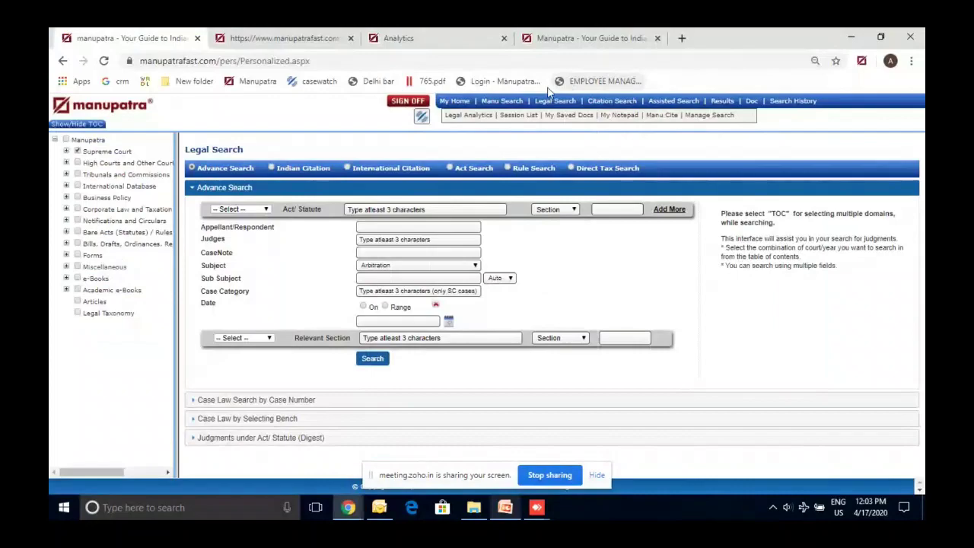
Run a Manu Search for the exact phrase "visitation rights", returning 149 judgments
click(501, 101)
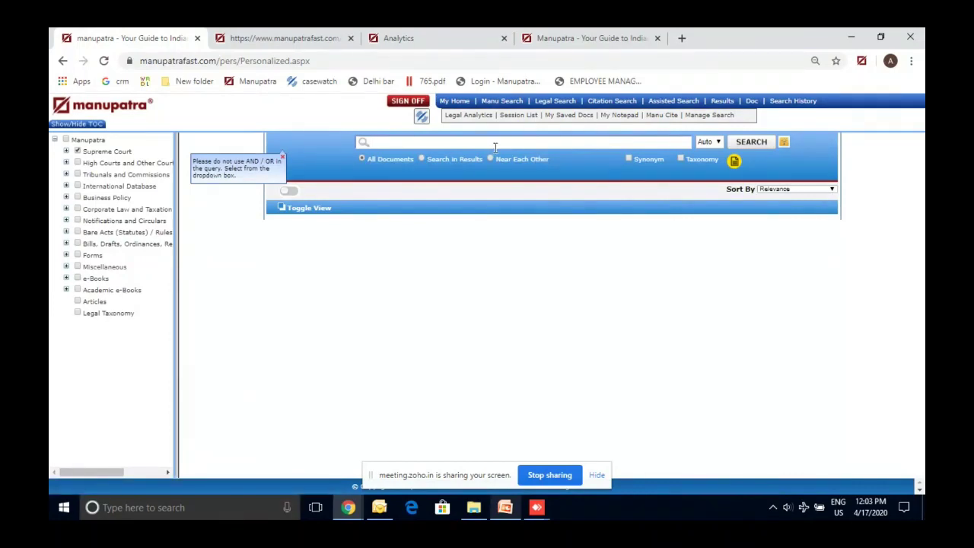
text(1)
text(/)
text(is)
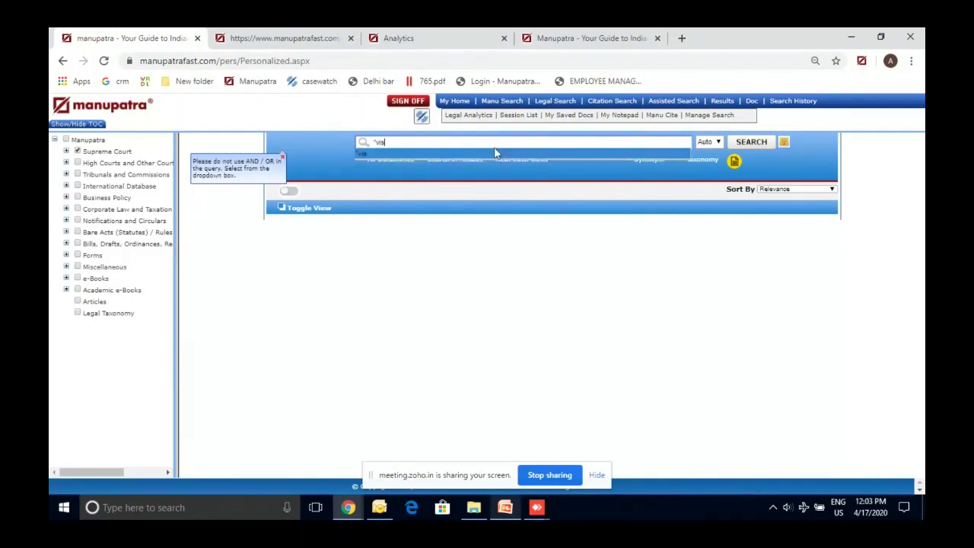
text(itation rights)
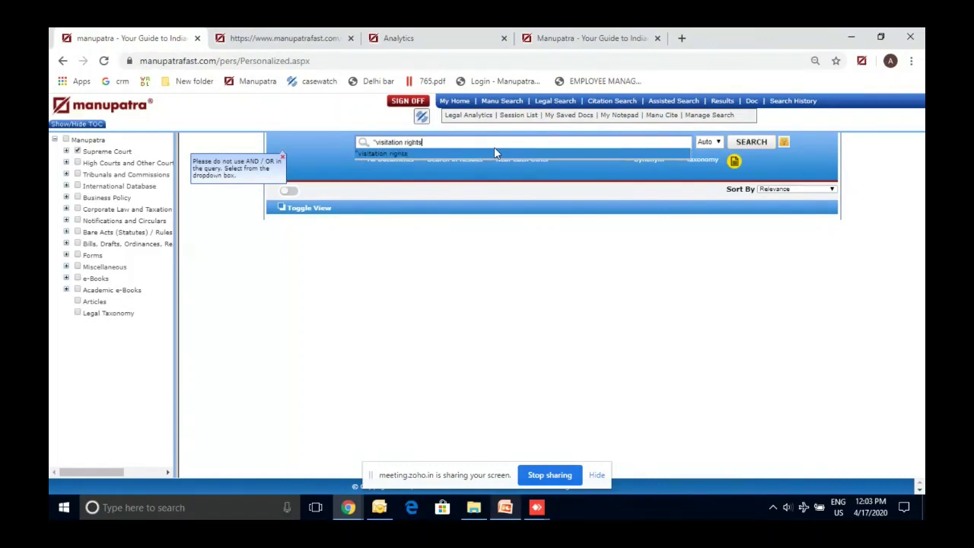
text(')
click(522, 176)
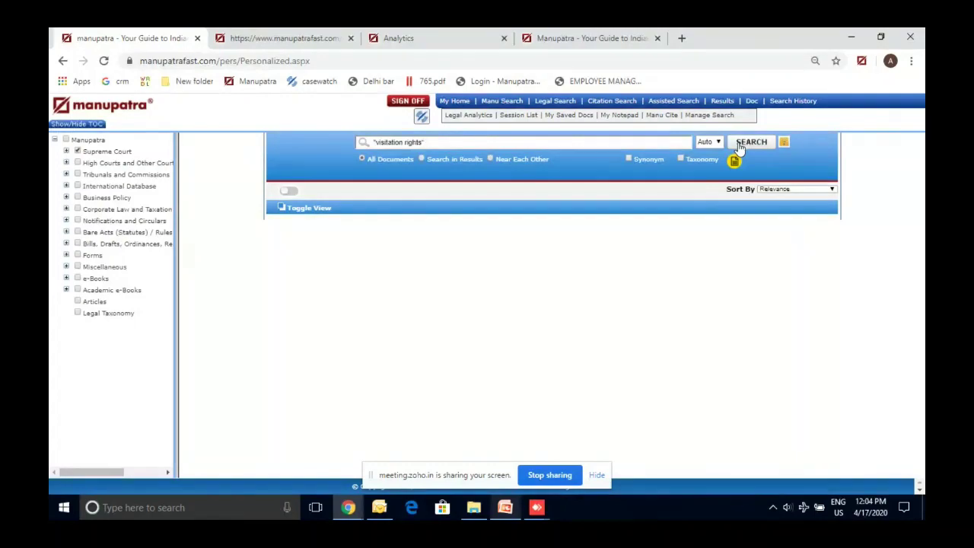
click(757, 149)
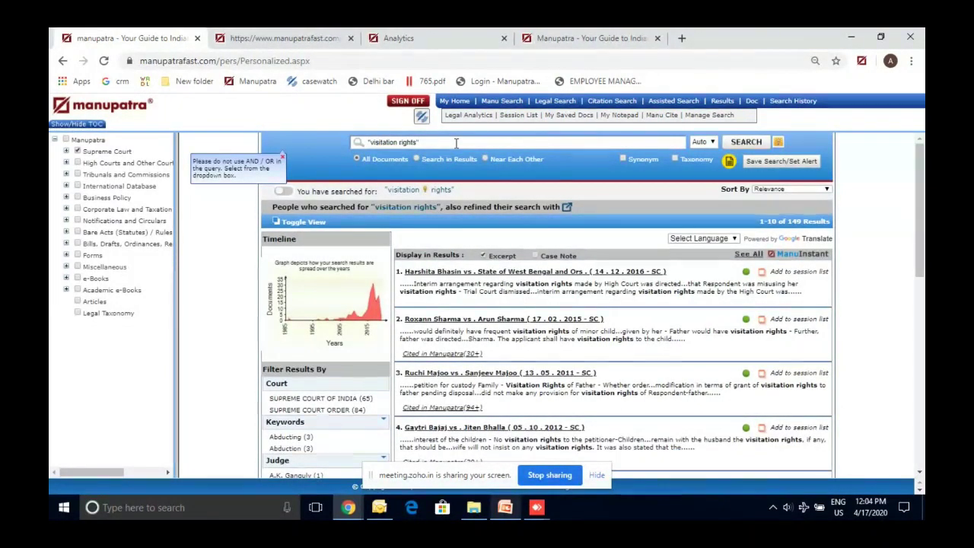
Search "visiting rights" Or "visitation rights" using the Or search mode
double_click(390, 143)
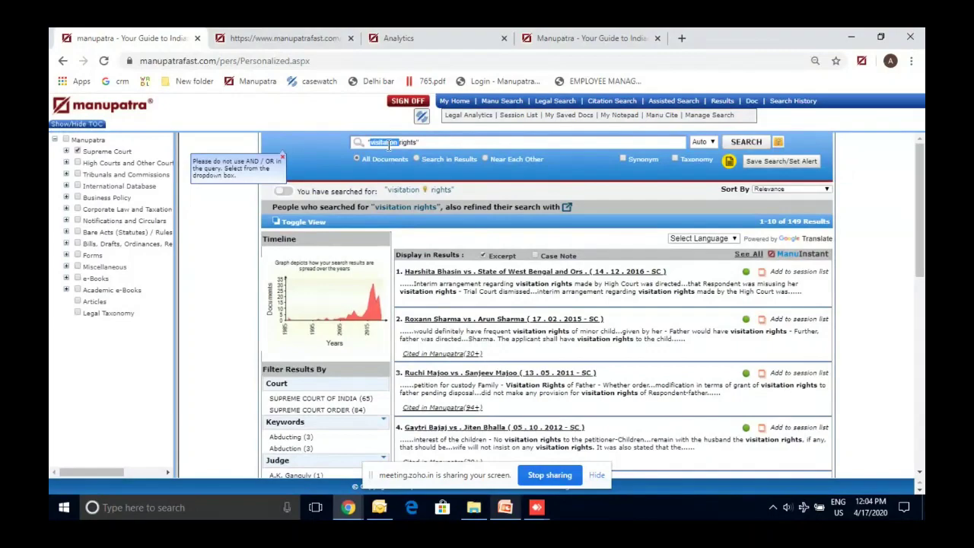
text(visitin)
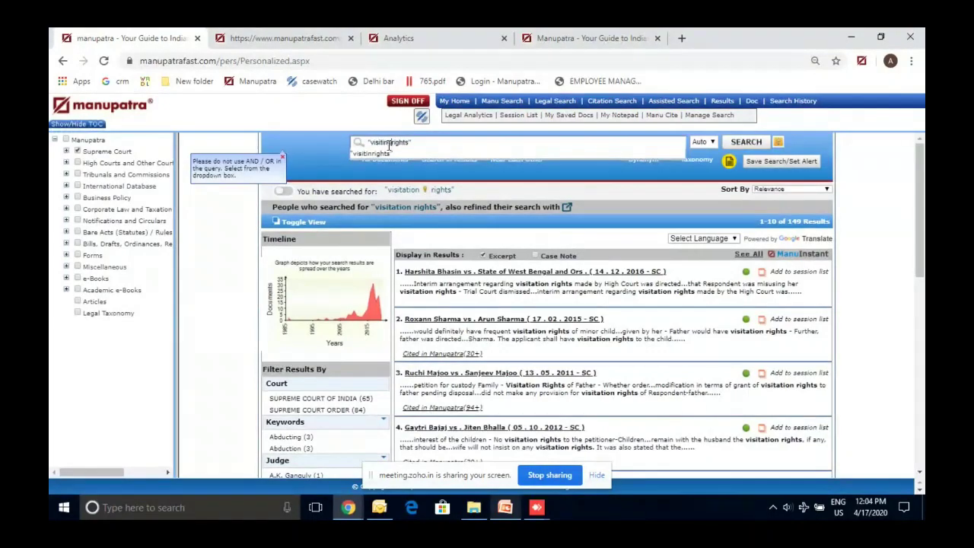
text(g rights")
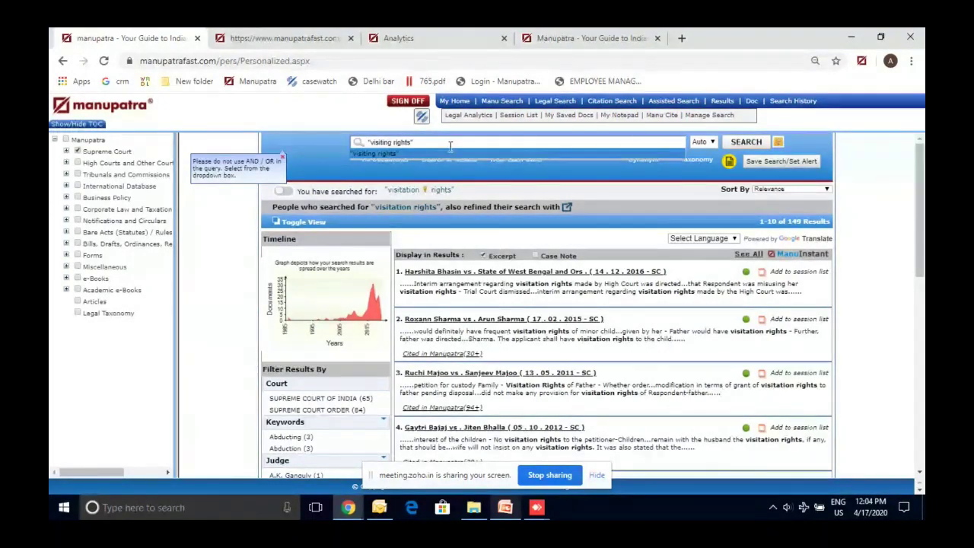
text( "v)
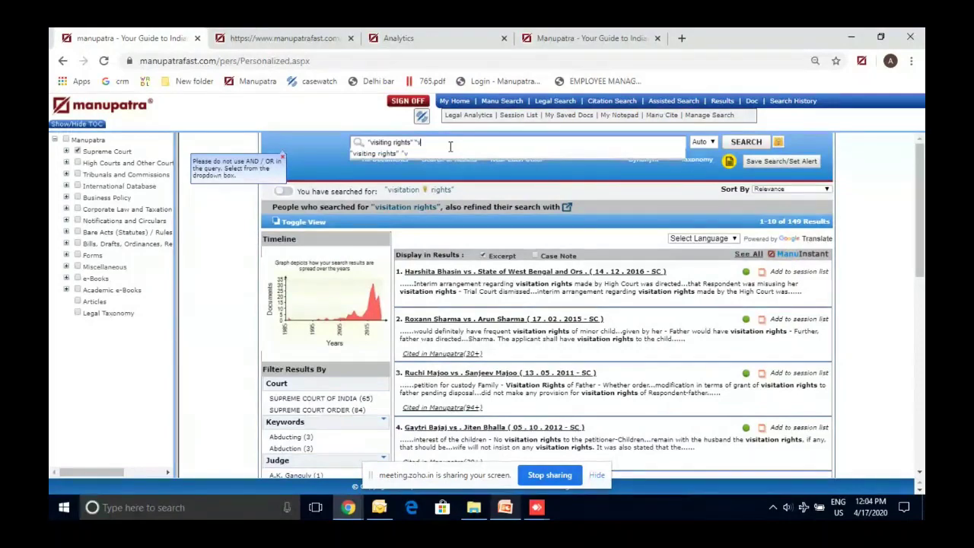
text(isitation rights")
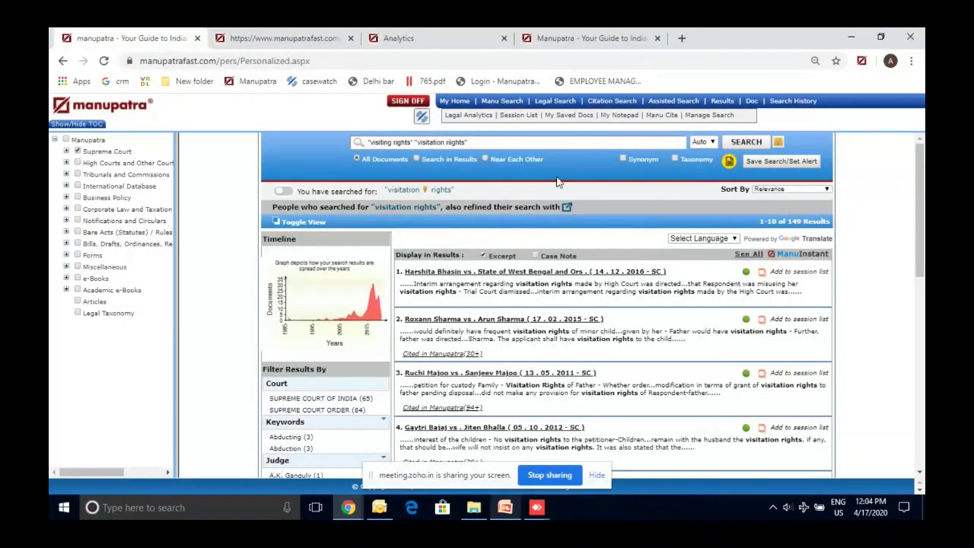
click(701, 144)
click(703, 168)
click(746, 144)
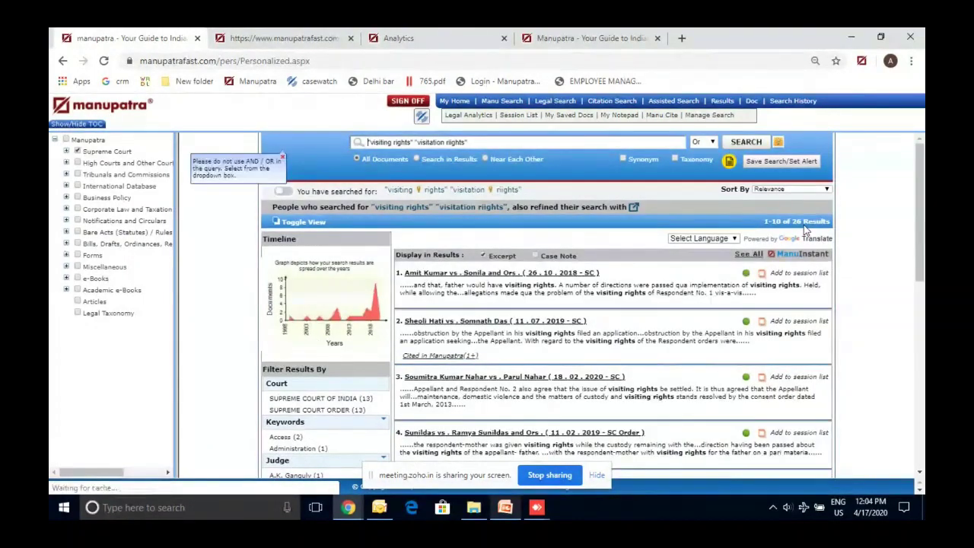
Drop the second phrase and search "visiting rights" alone, giving 26 results
click(498, 143)
key(BackSpace)
key(BackSpace)
key(BackSpace)
key(BackSpace)
key(BackSpace)
key(BackSpace)
key(BackSpace)
key(BackSpace)
key(BackSpace)
key(BackSpace)
key(BackSpace)
key(BackSpace)
key(BackSpace)
key(BackSpace)
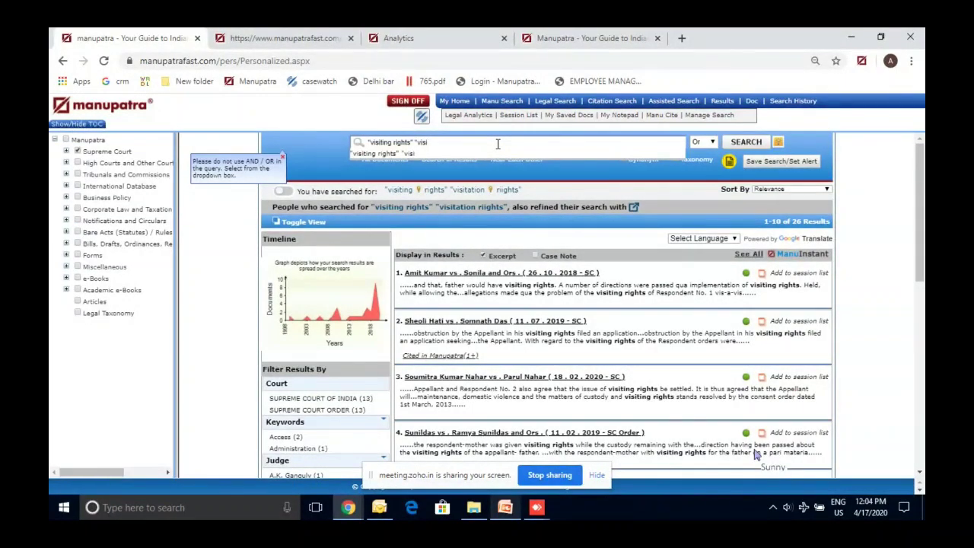
key(BackSpace)
key(BackSpace)
key(BackSpace)
key(BackSpace)
key(BackSpace)
key(BackSpace)
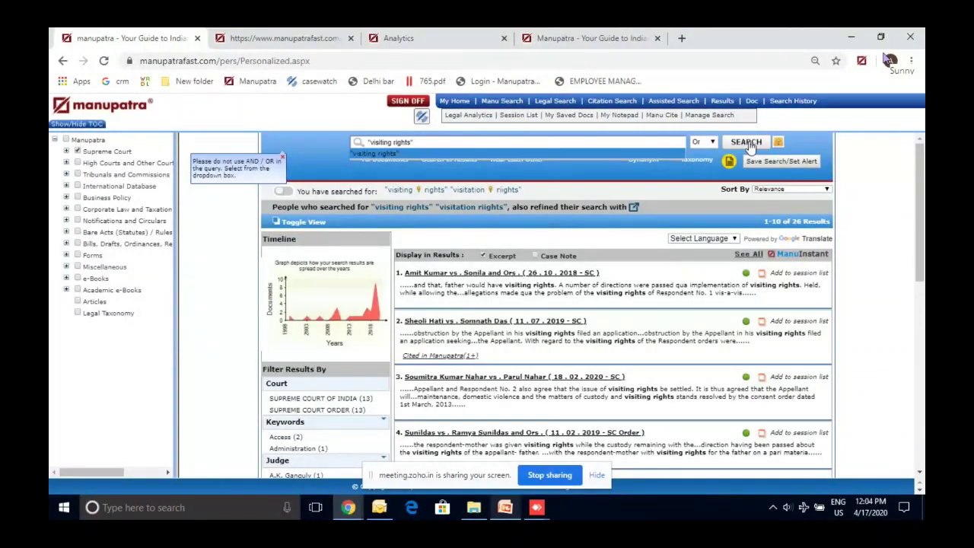
click(747, 142)
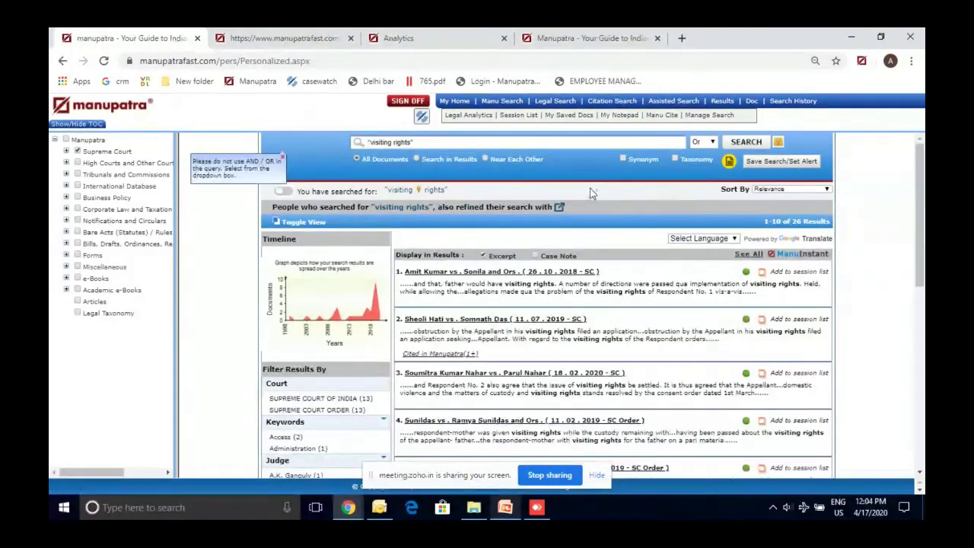
Switch to Search in Results, begin a maintenance refine query, and check its spelling in a new tab
click(441, 143)
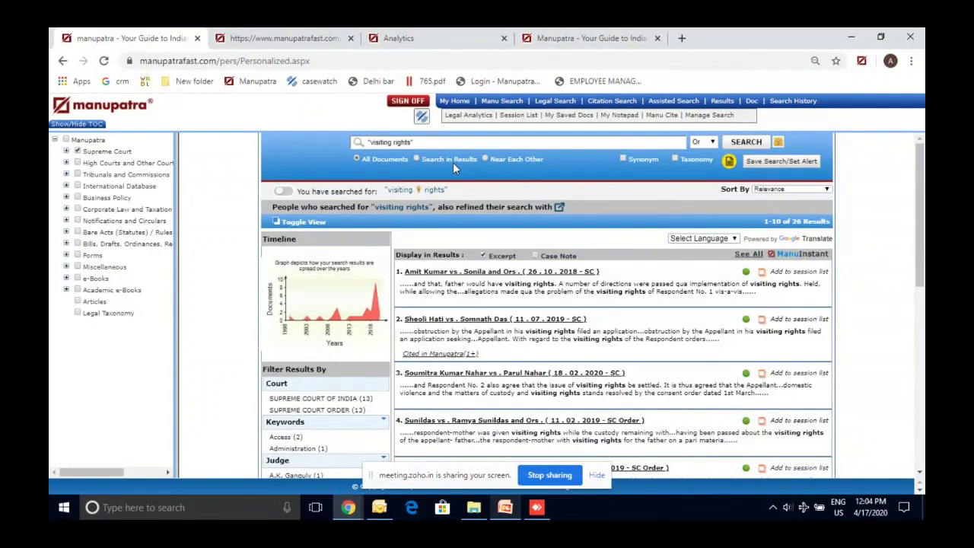
click(445, 158)
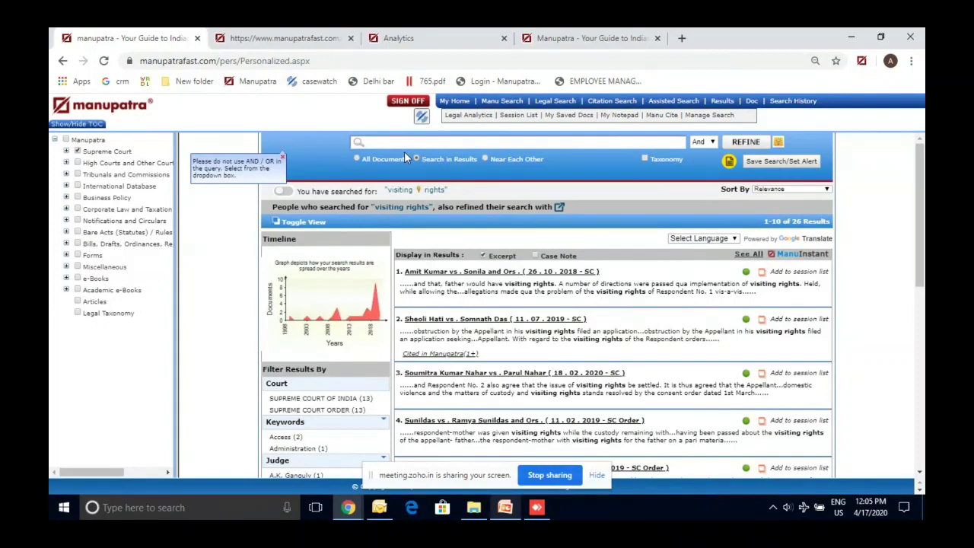
text(no ma)
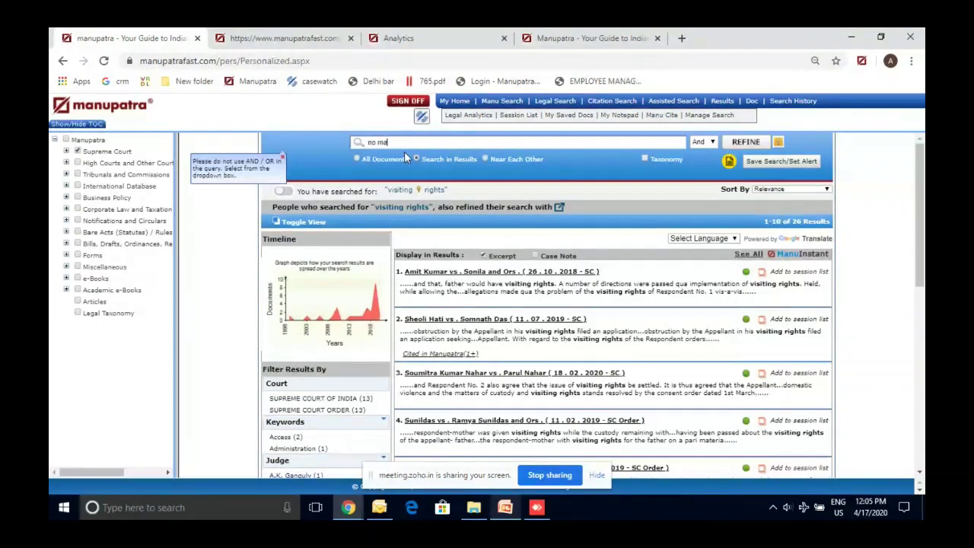
click(683, 38)
text(mainten)
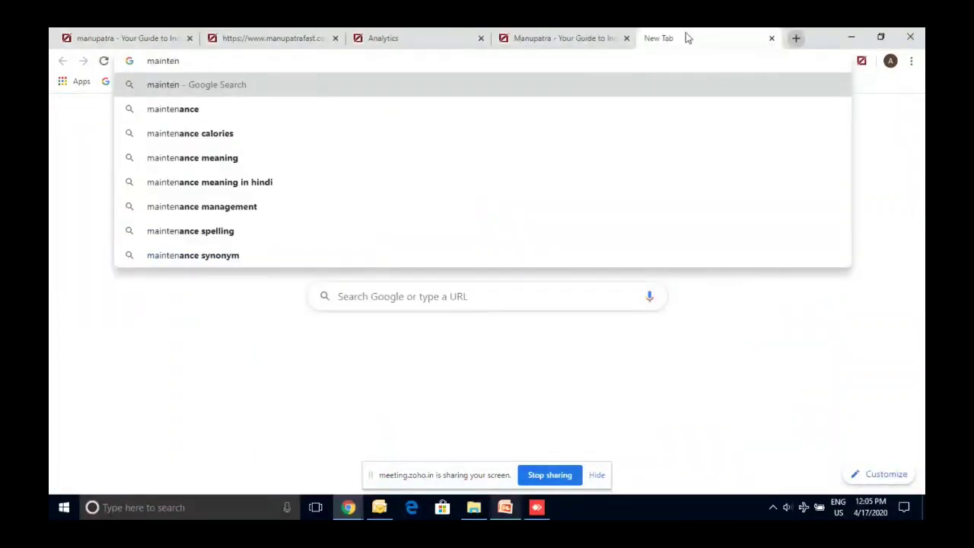
key(Down)
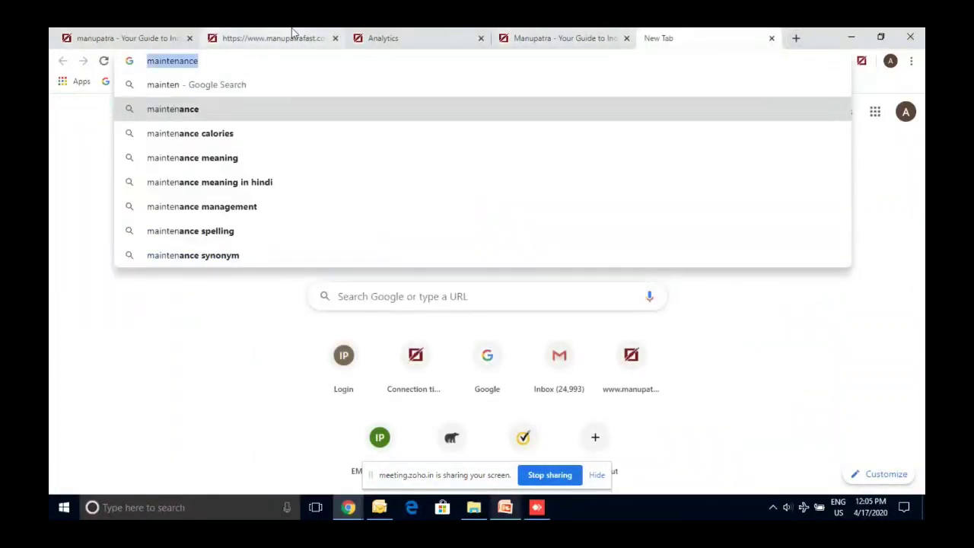
click(291, 32)
Refine the visiting rights results by 'no maintenance paid', leaving only Surya Vadanan vs. State of Tamil Nadu
click(126, 39)
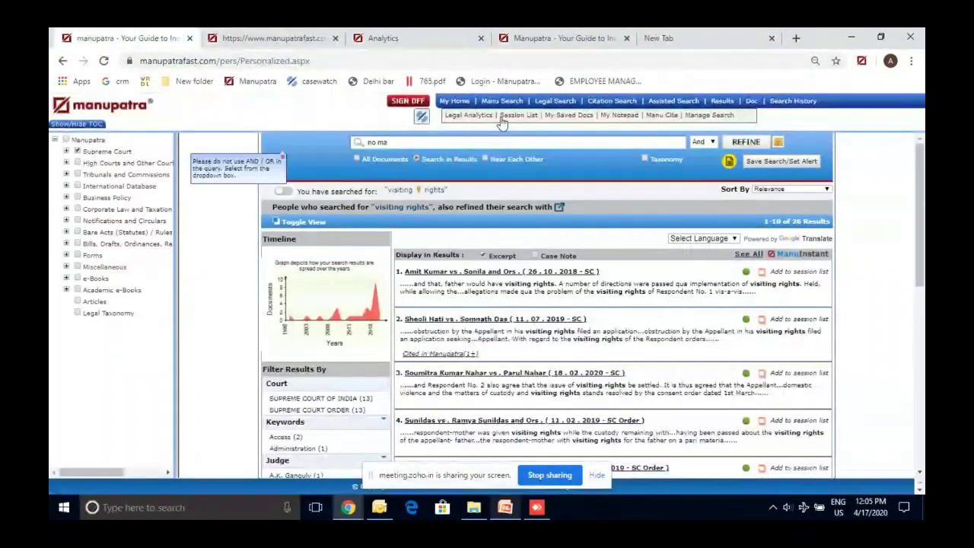
key(BackSpace)
text(aintenance )
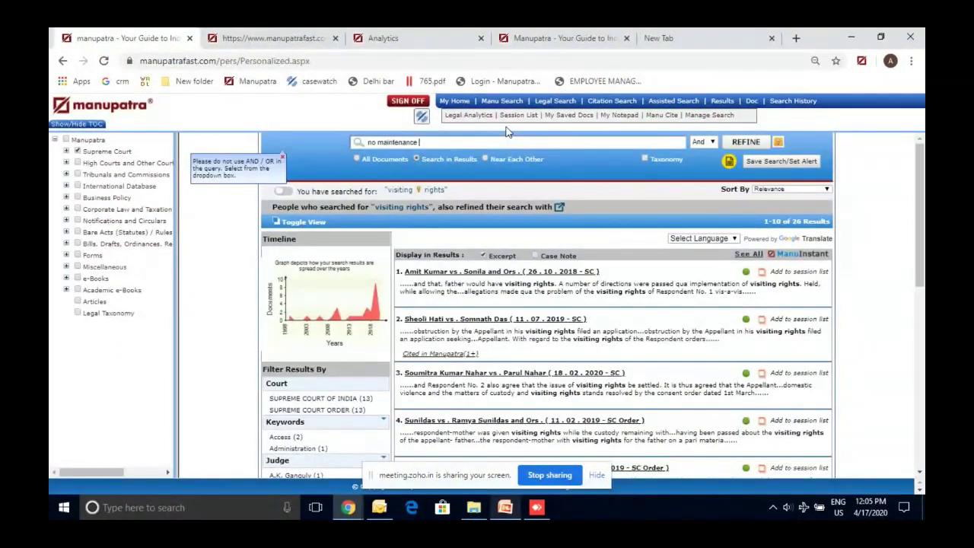
text(paid)
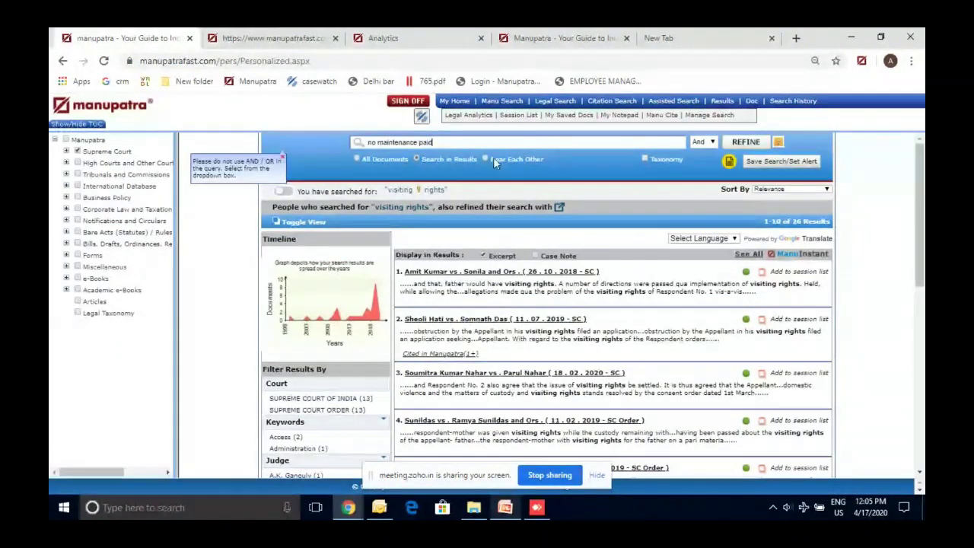
click(493, 156)
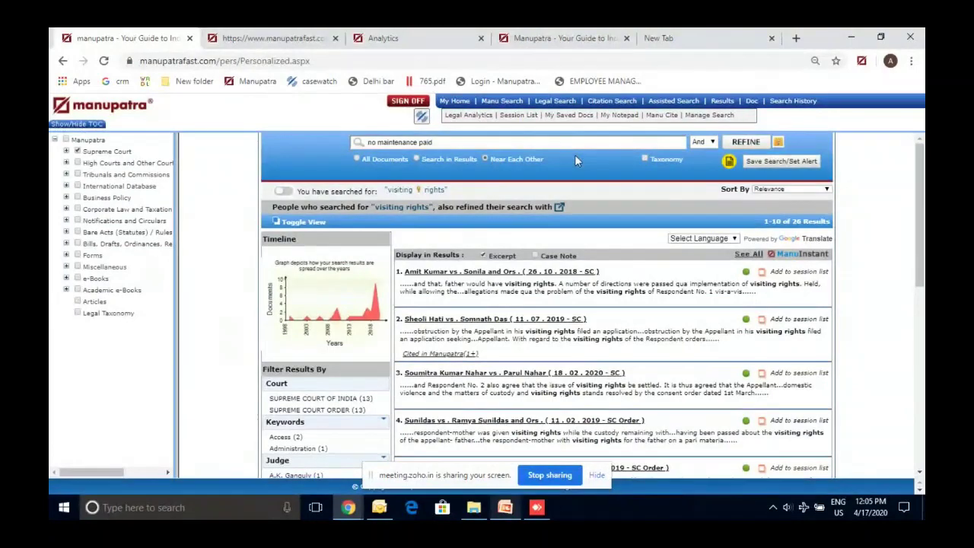
click(458, 158)
click(651, 141)
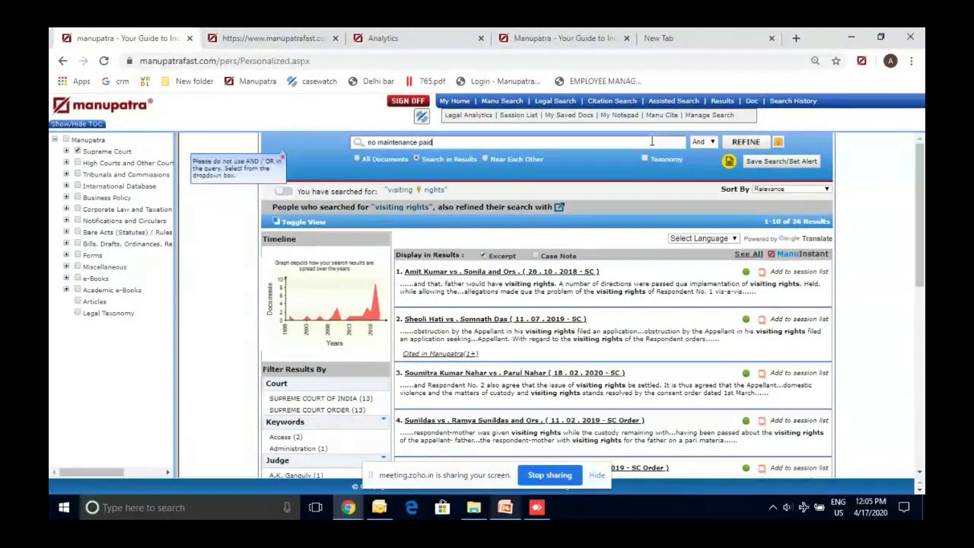
click(735, 144)
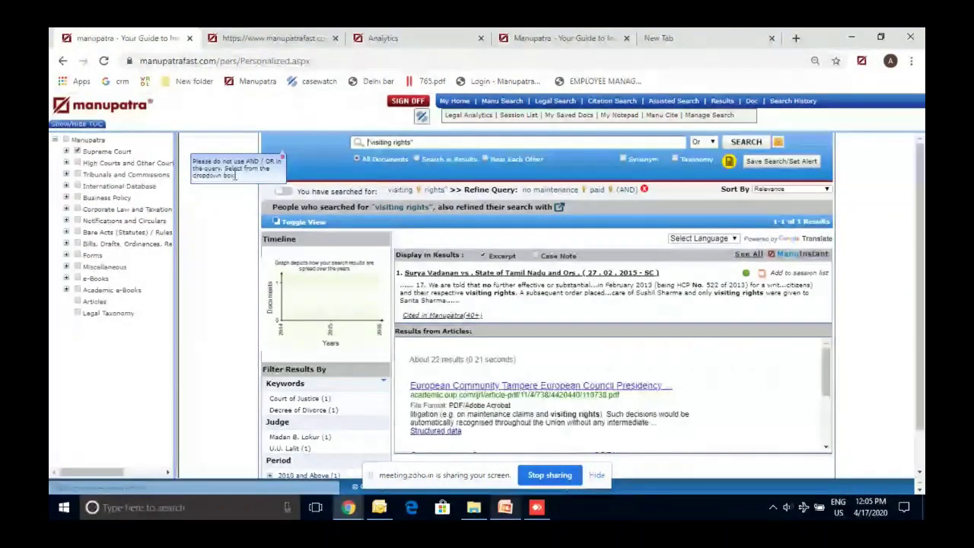
Drop the Supreme Court coverage filter and rerun 'visiting rights' across courts for 283 results
click(77, 151)
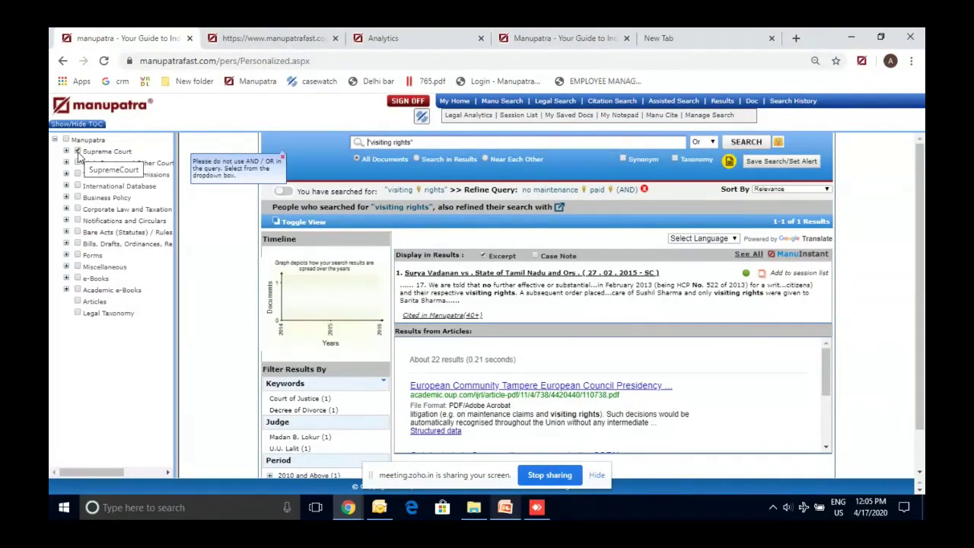
click(78, 153)
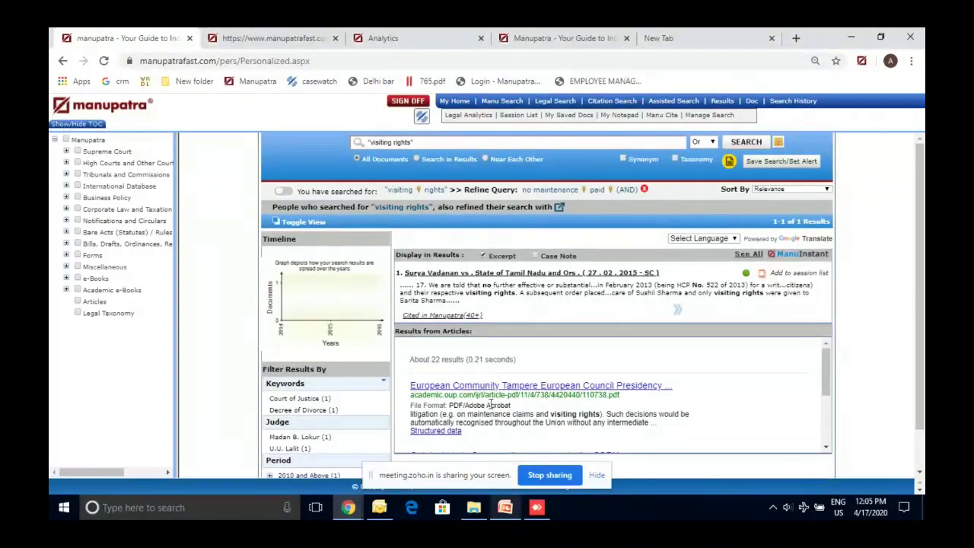
click(760, 151)
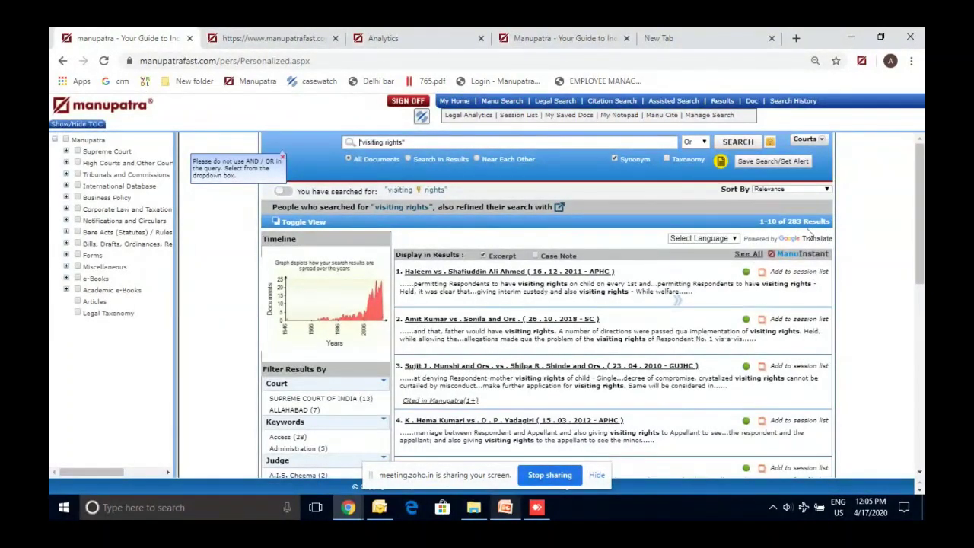
Refine the 283 results by 'no maintenance paid' with Search in Results and Near Each Other
click(445, 160)
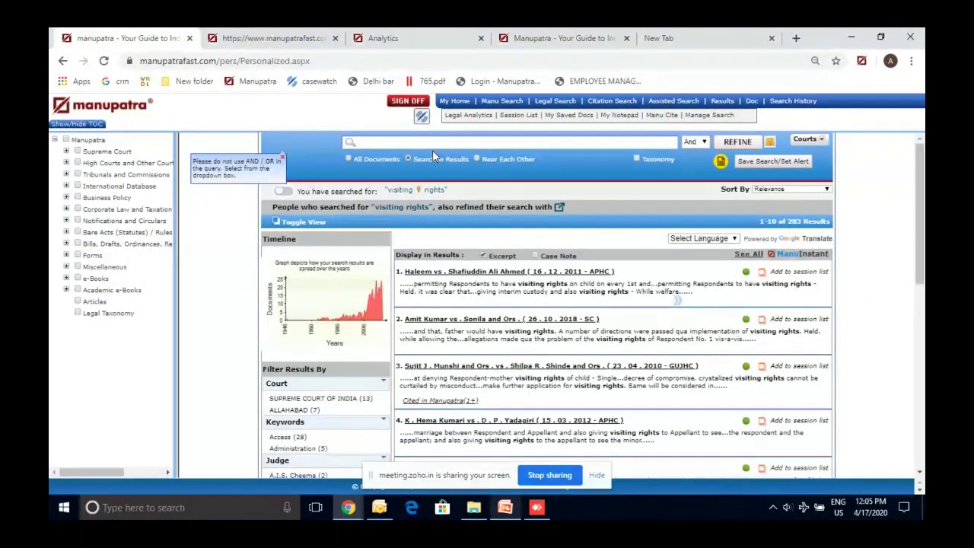
text(nc)
text( maintenan)
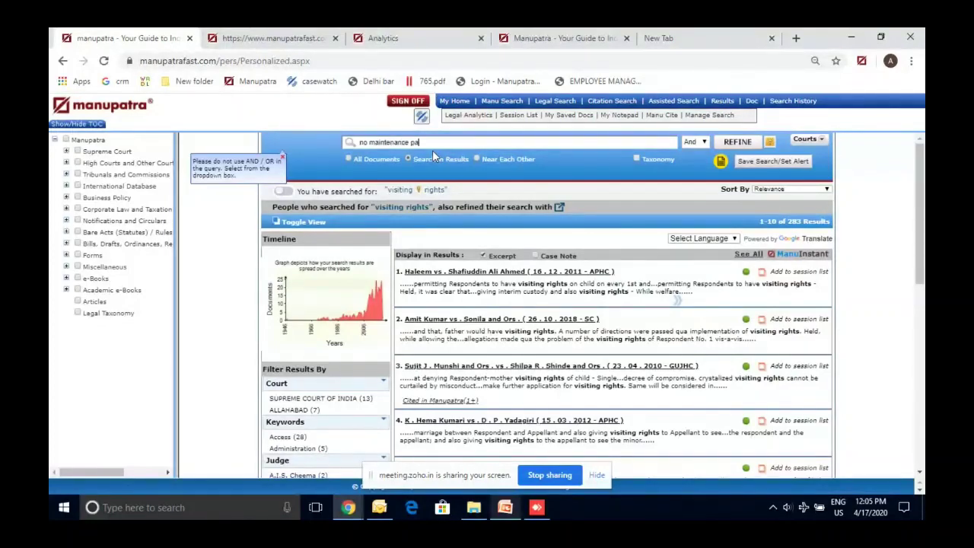
click(527, 161)
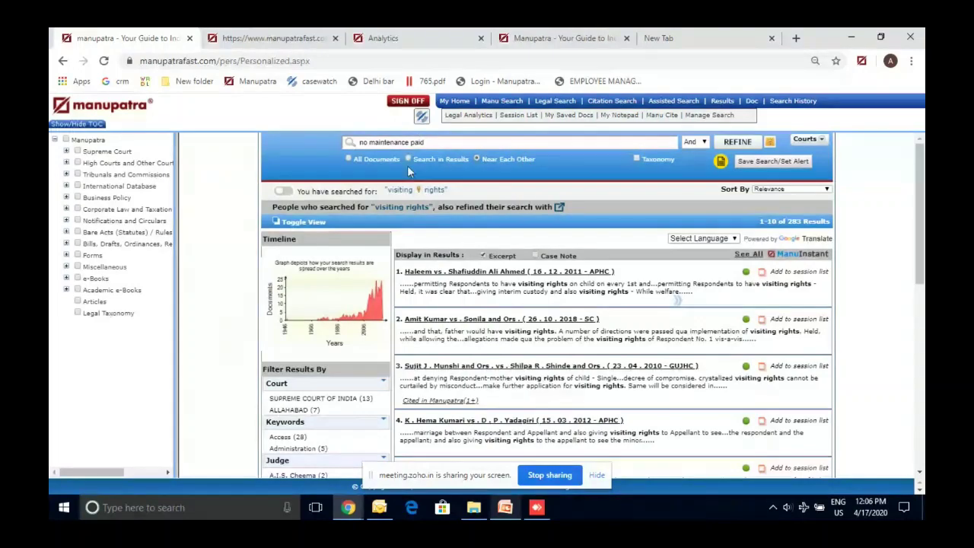
click(364, 145)
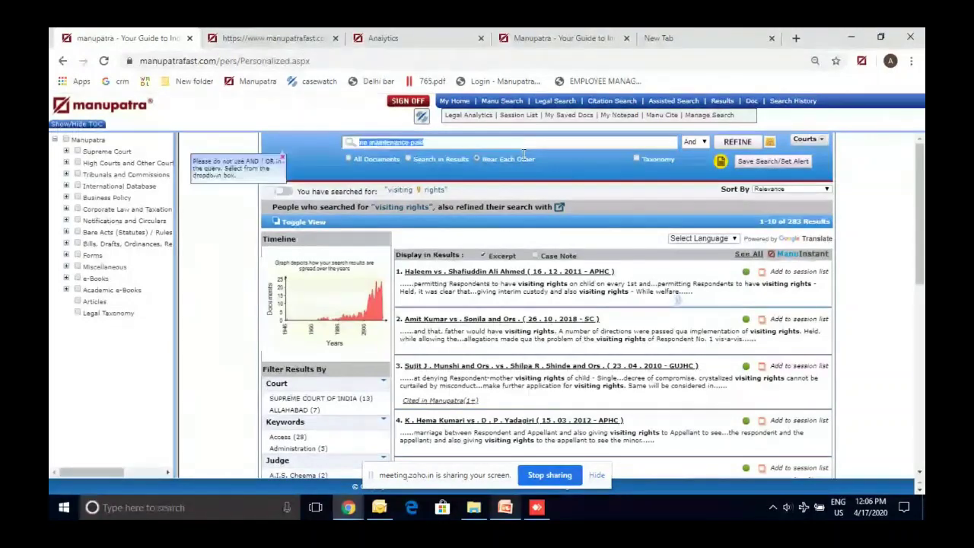
click(737, 144)
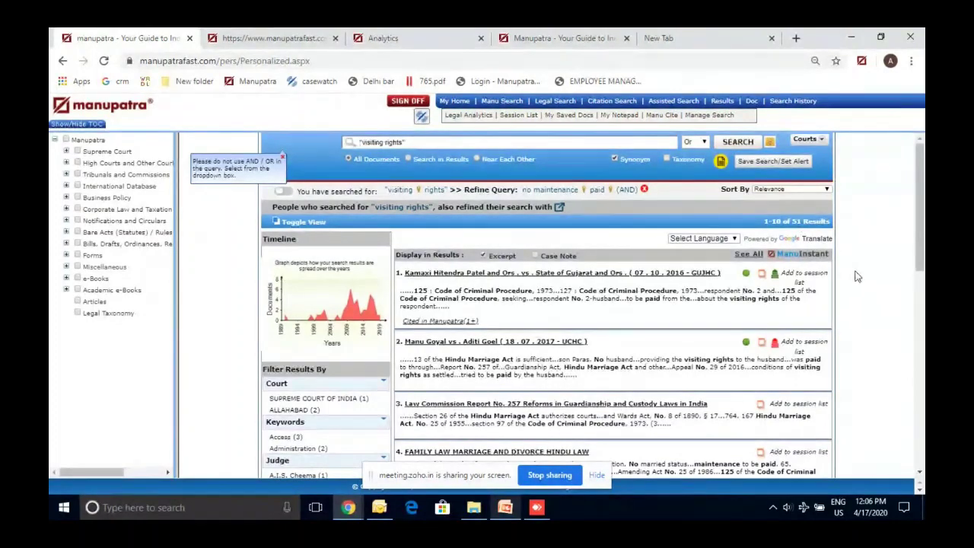
Scroll through the refined results, led by Kamaxi Hitendra Patel vs. State of Gujarat
scroll(864, 281, down, 1)
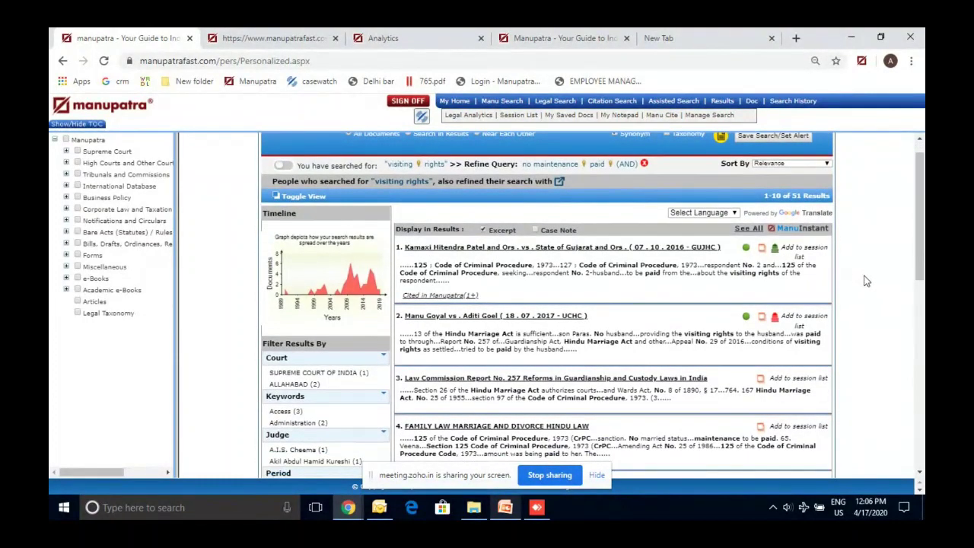
scroll(864, 280, up, 1)
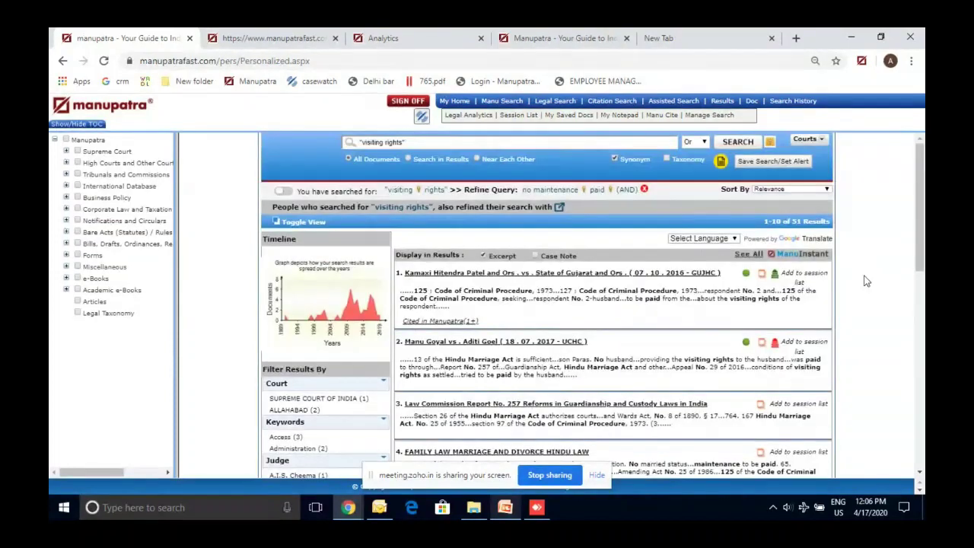
scroll(864, 280, down, 1)
scroll(864, 280, down, 1)
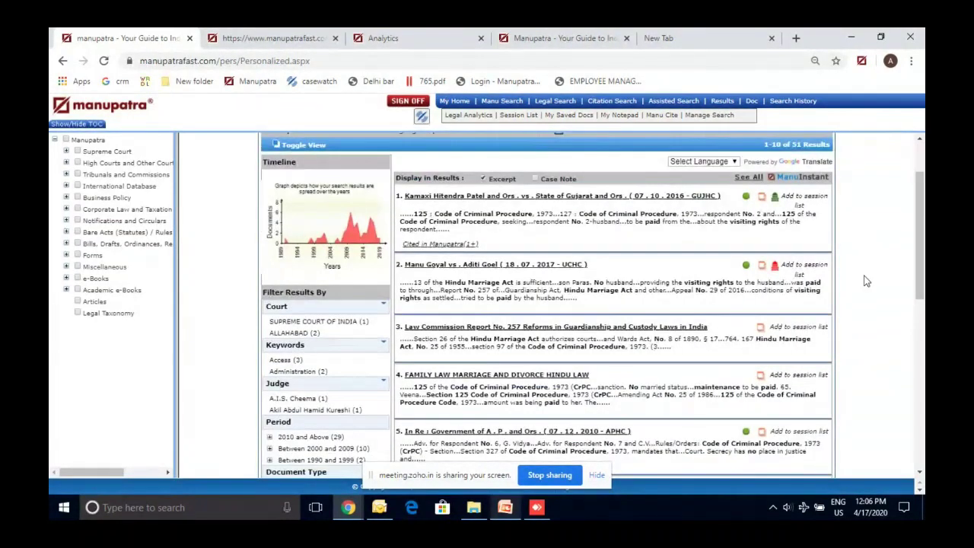
scroll(865, 281, down, 1)
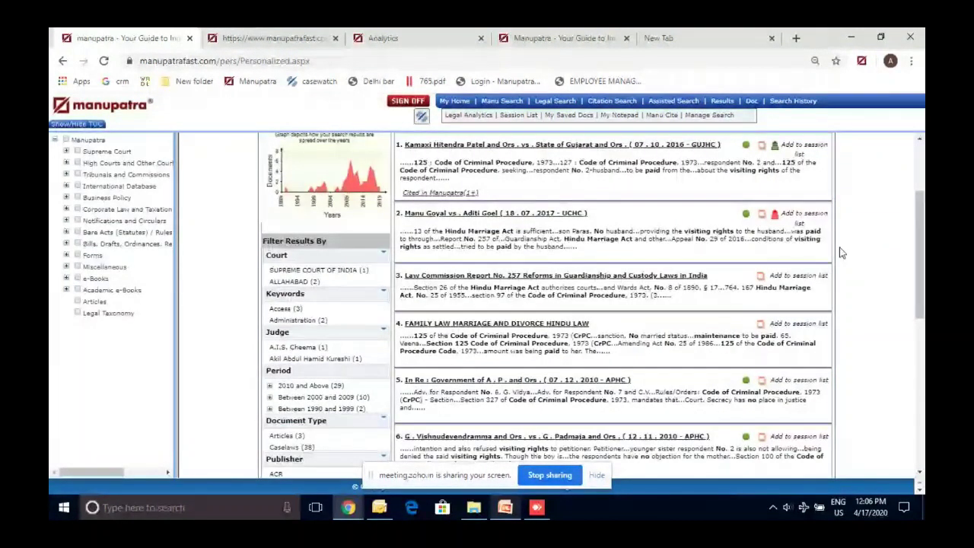
click(775, 215)
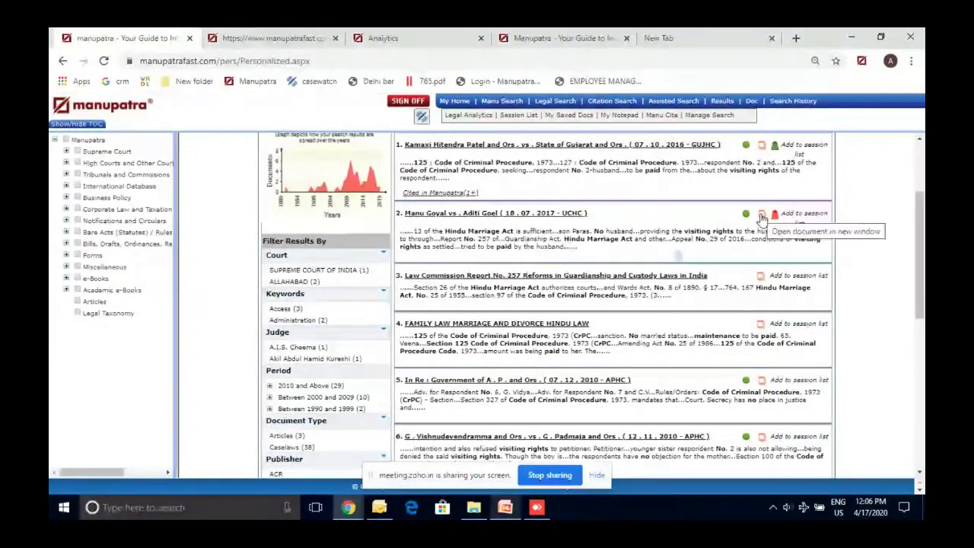
Check the SLP status of result 2's Uttarakhand High Court judgment (pending), then close it
click(762, 216)
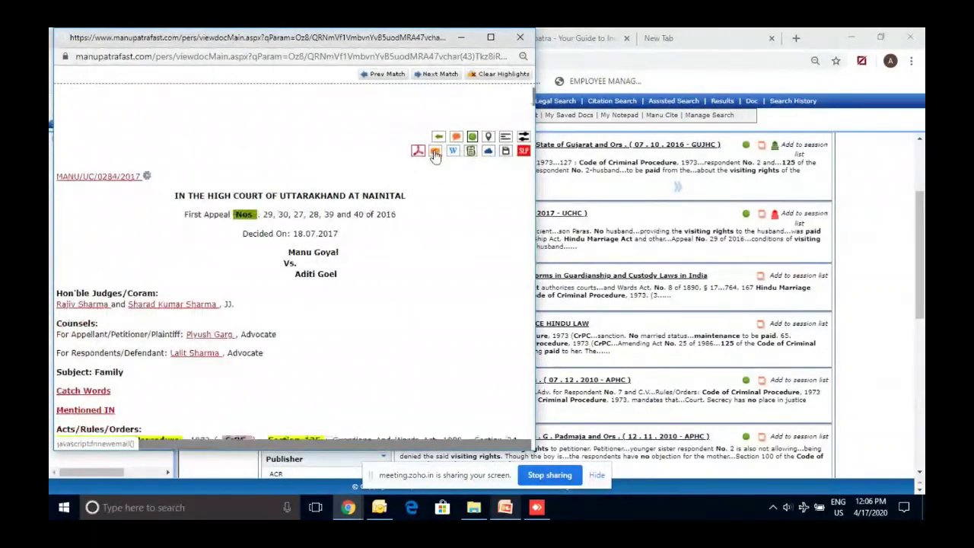
click(506, 152)
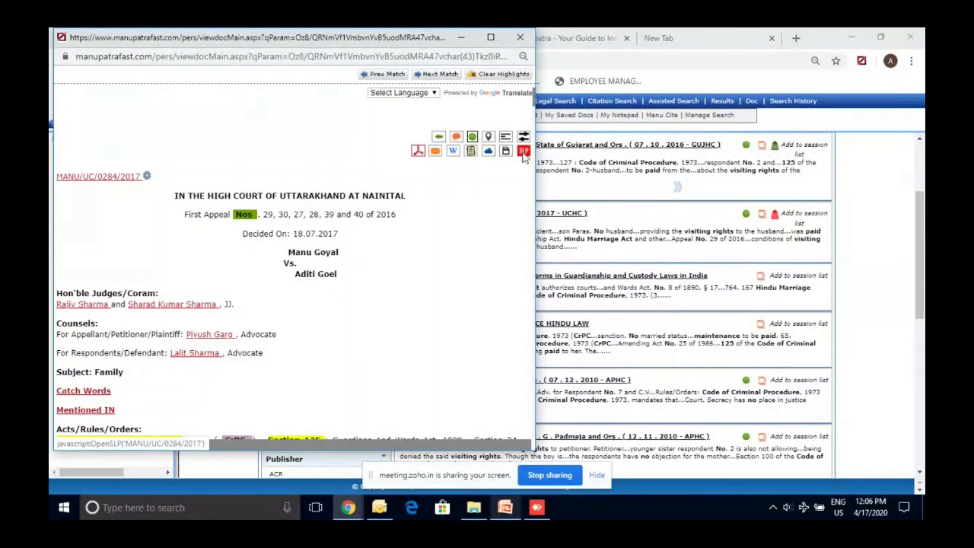
click(333, 136)
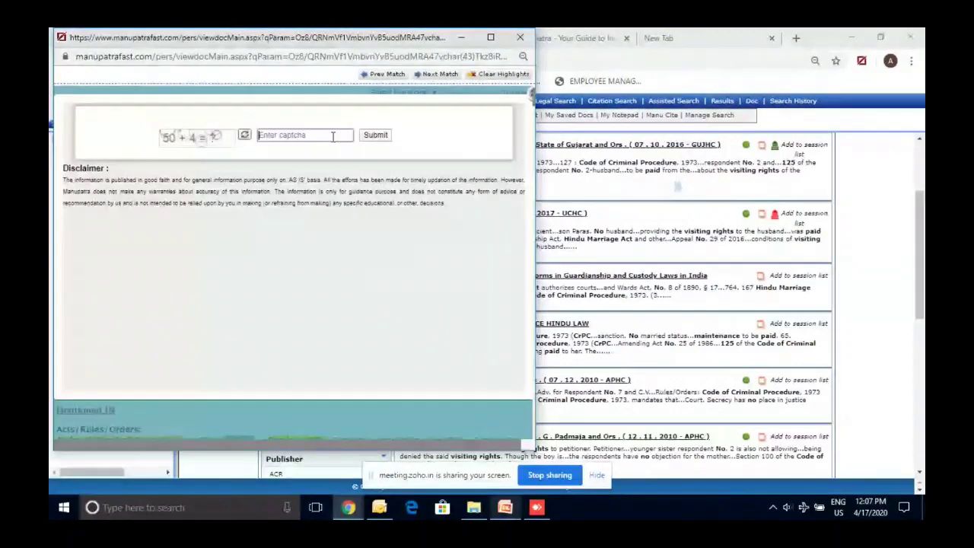
text(54)
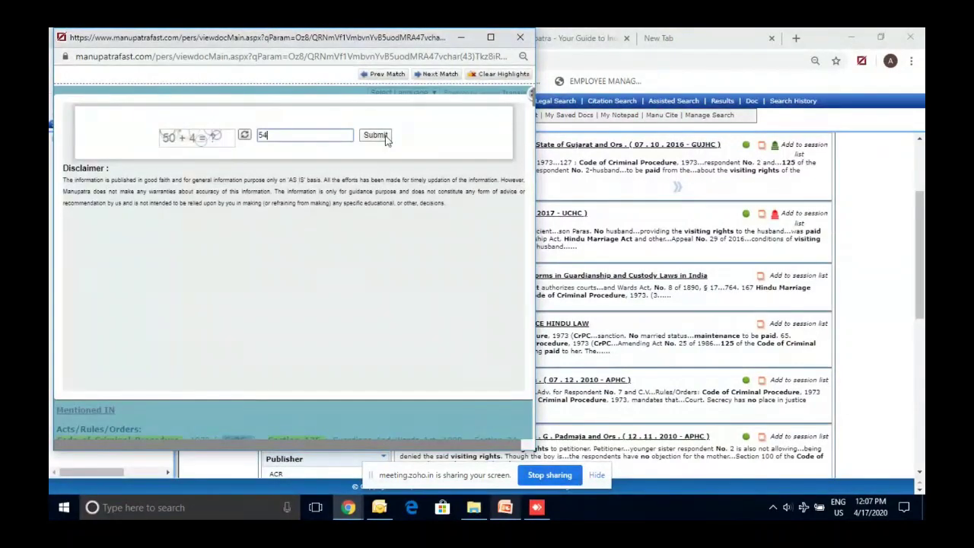
click(375, 135)
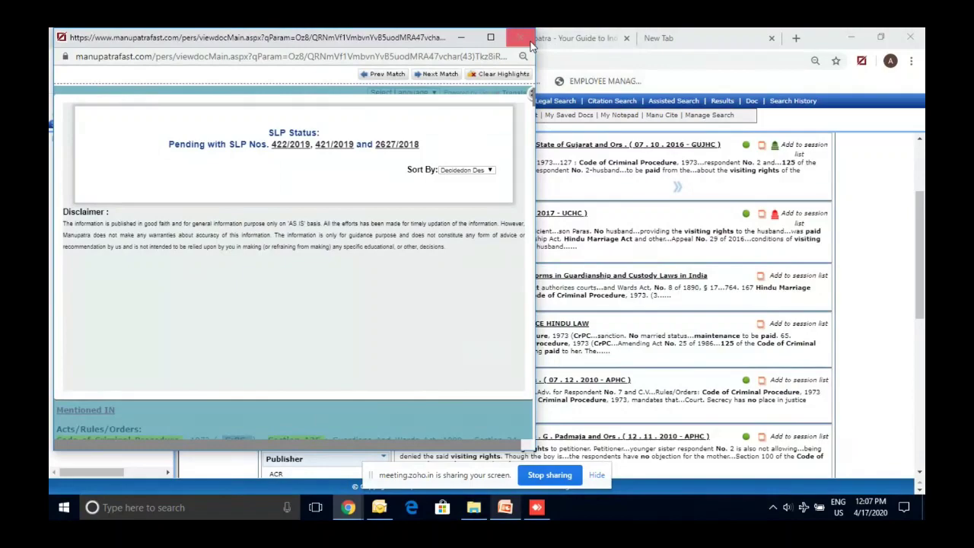
click(520, 37)
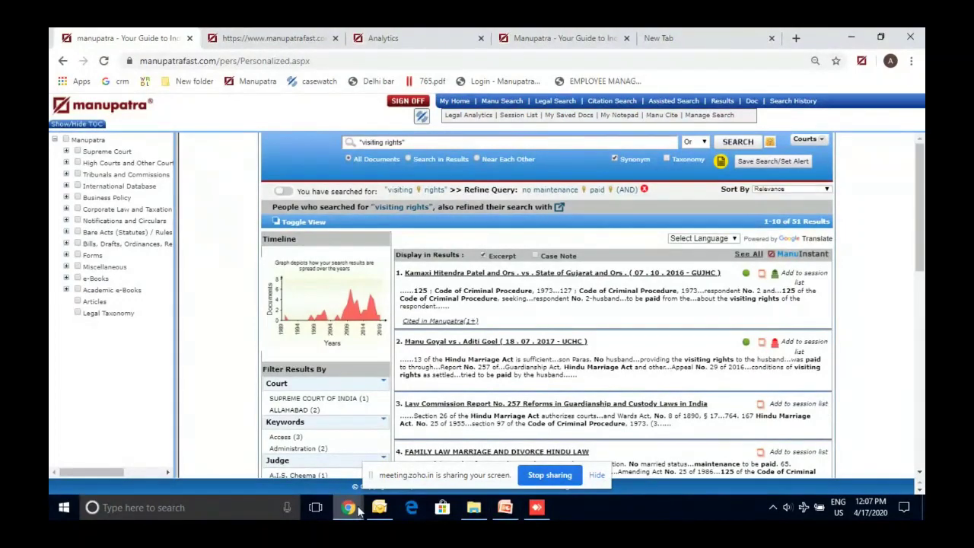
Highlight CRPC on the Case Study # 4 slide, then minimize PowerPoint and reopen Legal Search
click(507, 510)
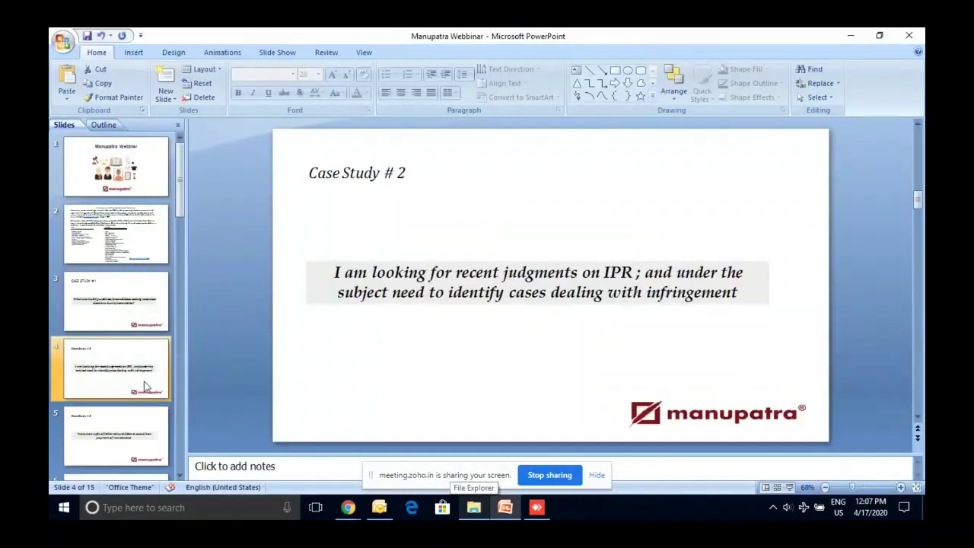
key(Down)
key(Down)
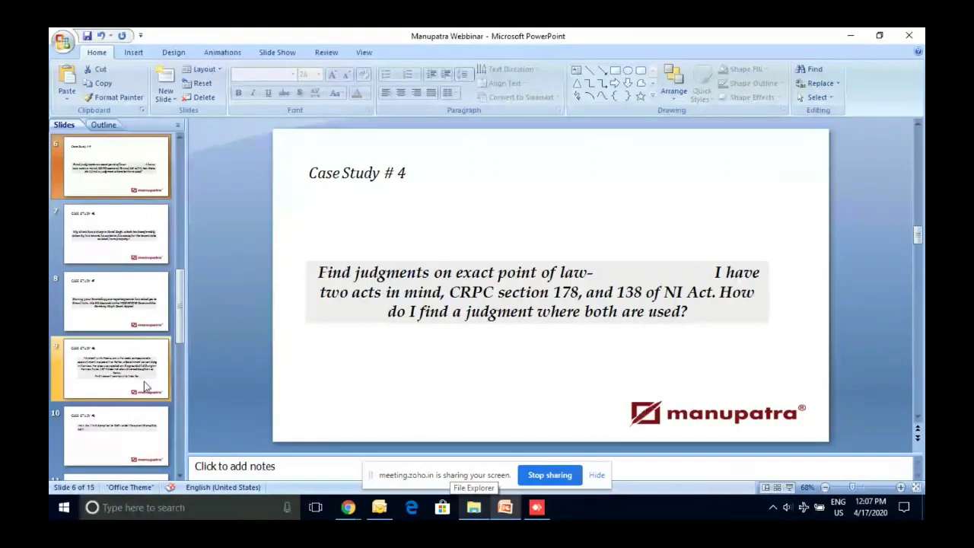
double_click(486, 296)
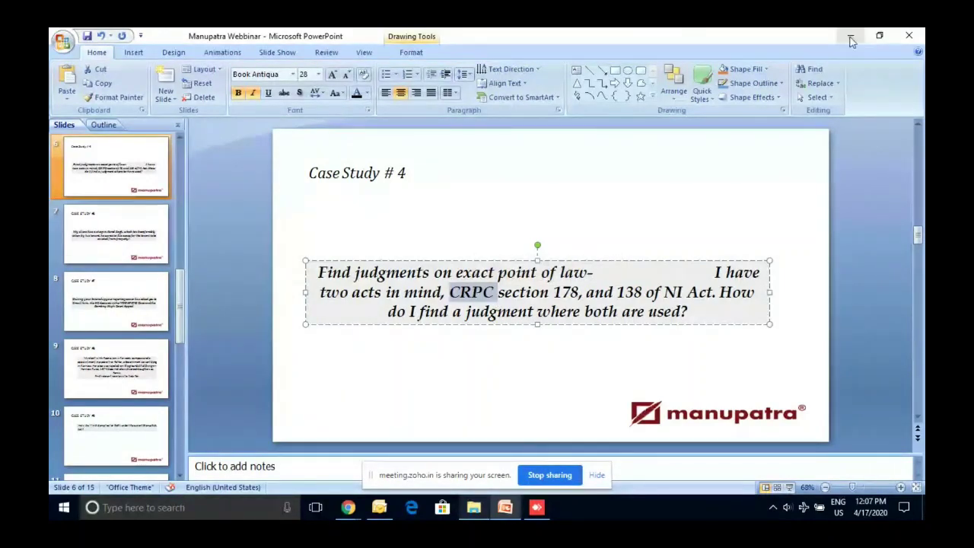
click(851, 41)
click(563, 101)
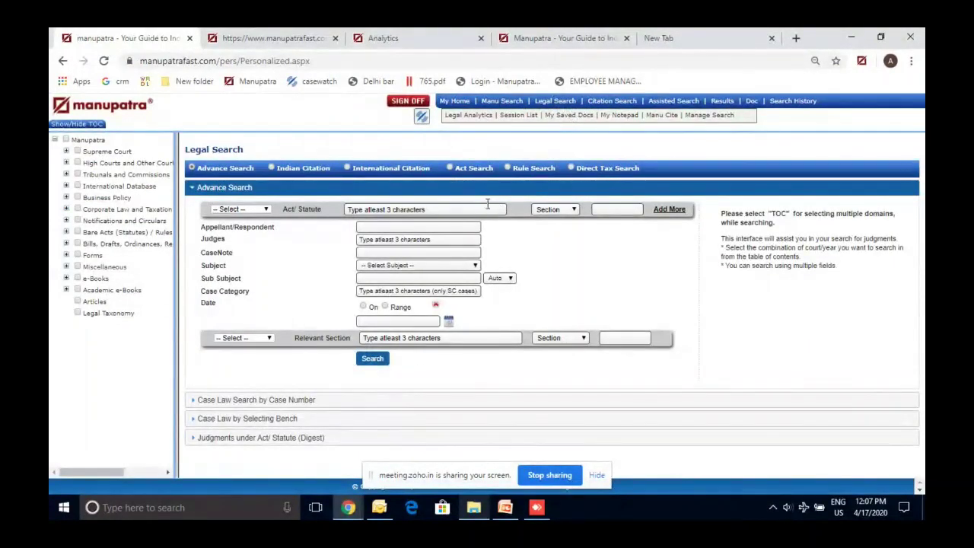
Search for judgments citing NI Act 1881 section 138 together with CrPC 1973 section 178
click(669, 209)
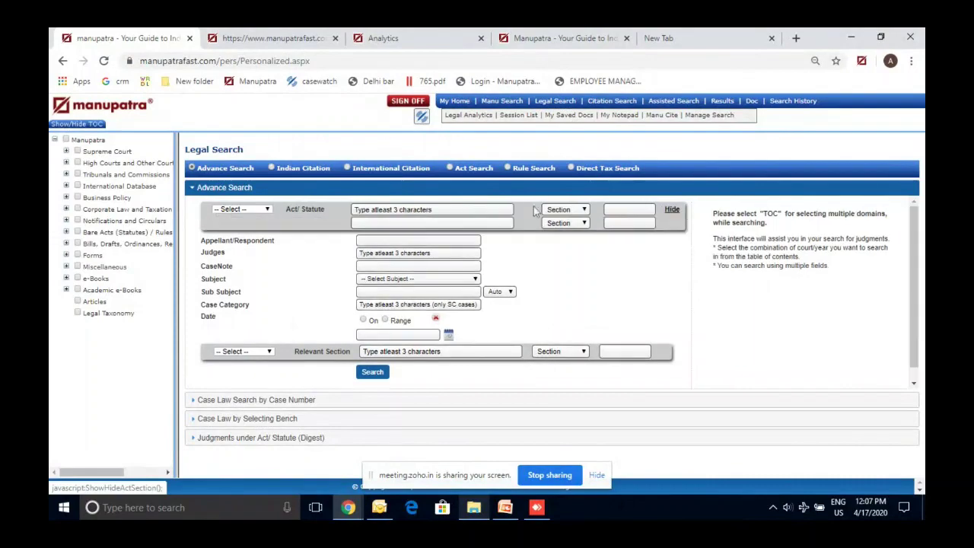
click(469, 211)
text(n)
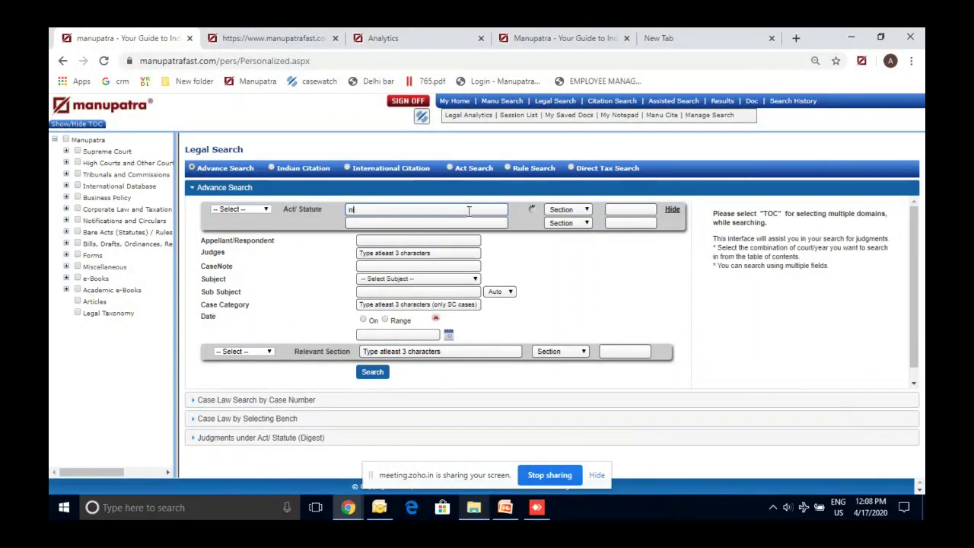
click(453, 220)
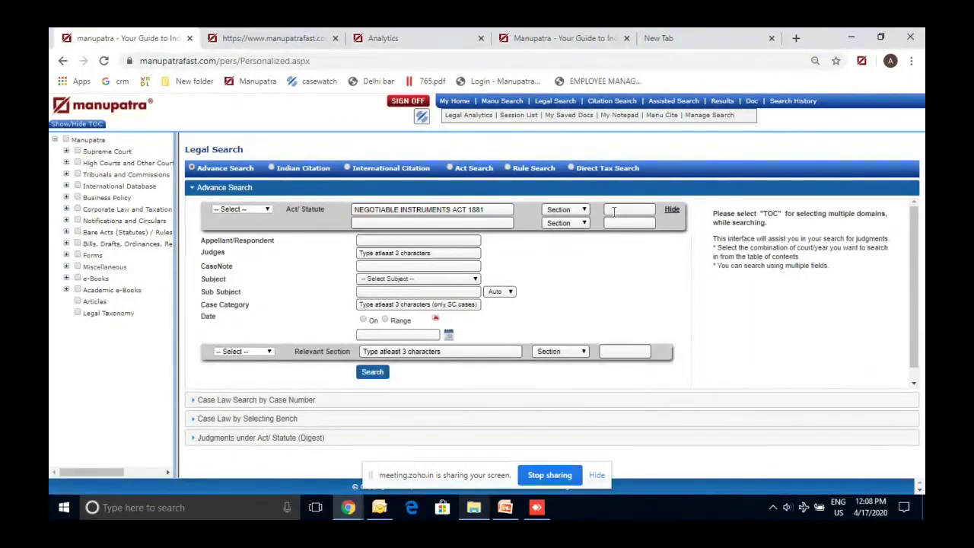
text(138)
click(477, 223)
text(crpc)
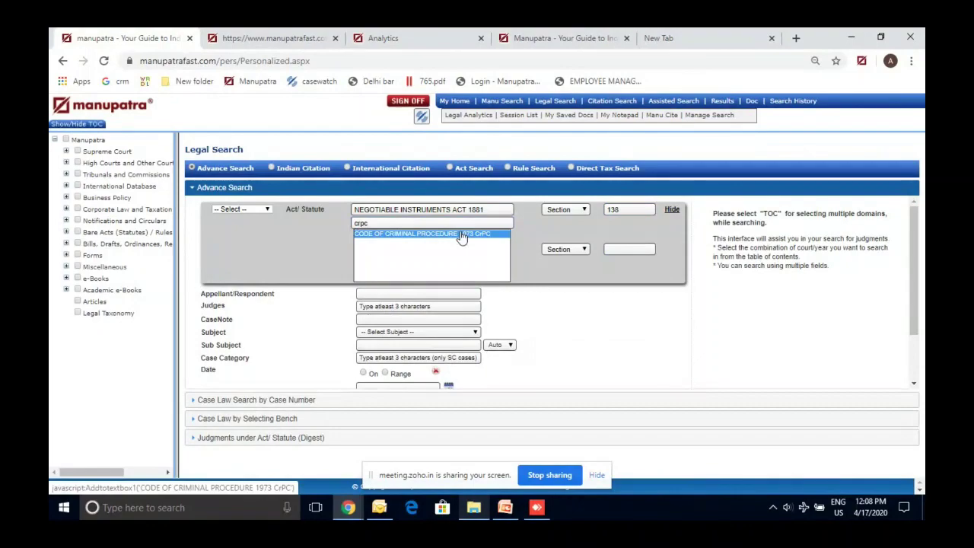
click(461, 236)
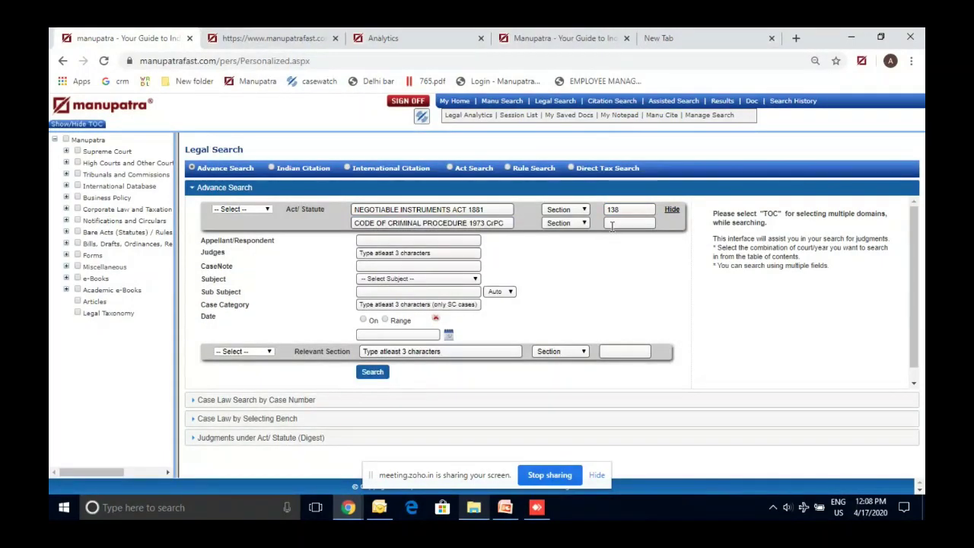
click(610, 226)
text(178)
click(380, 372)
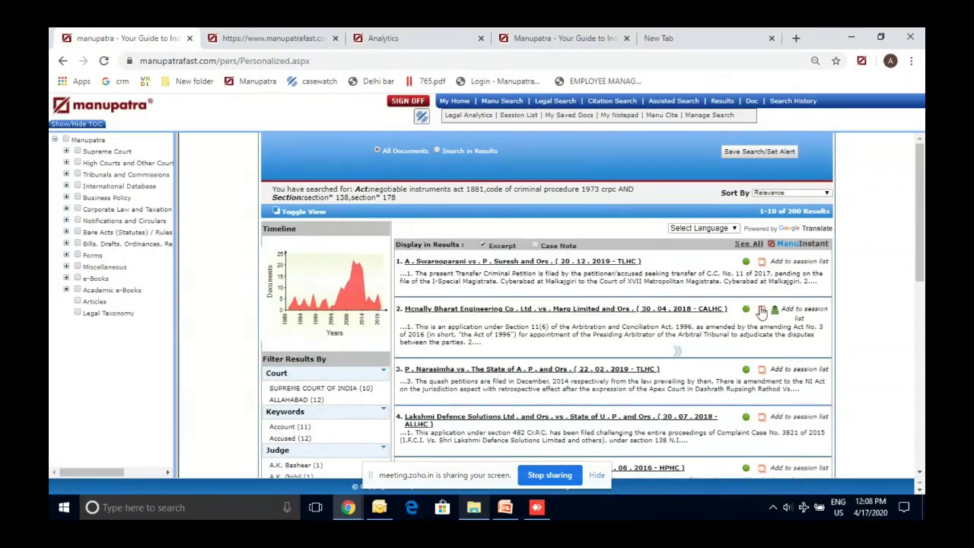
Open the second of the 200 results, then go back to the Legal Search form
click(761, 309)
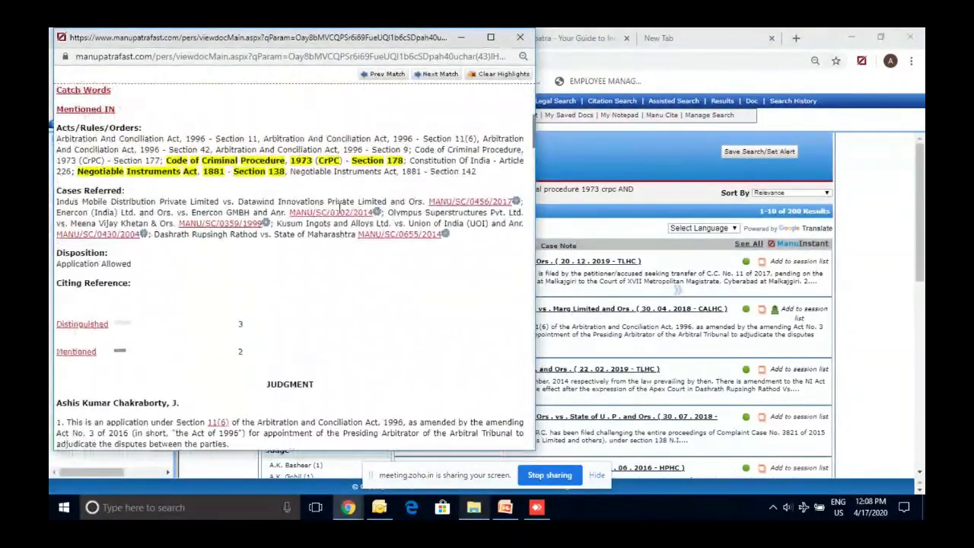
scroll(340, 205, up, 1)
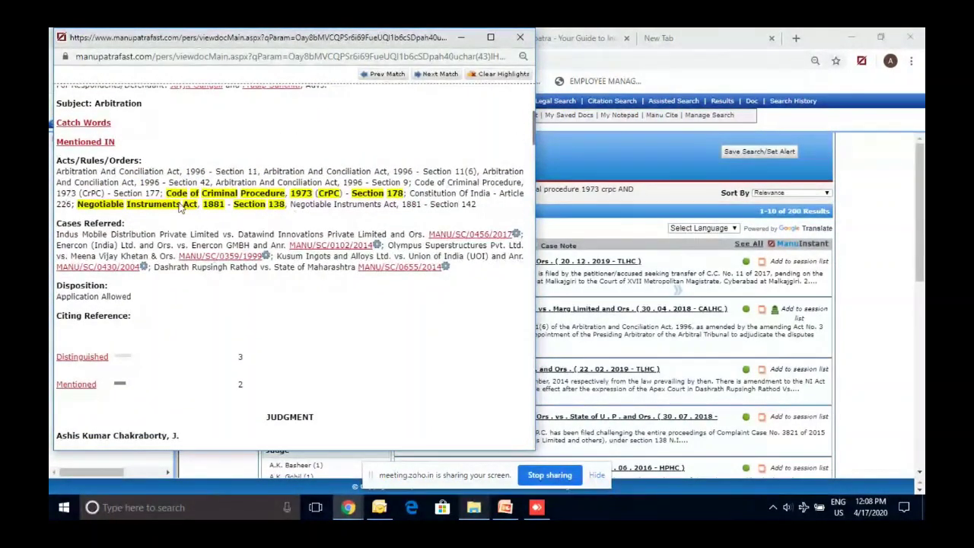
click(605, 134)
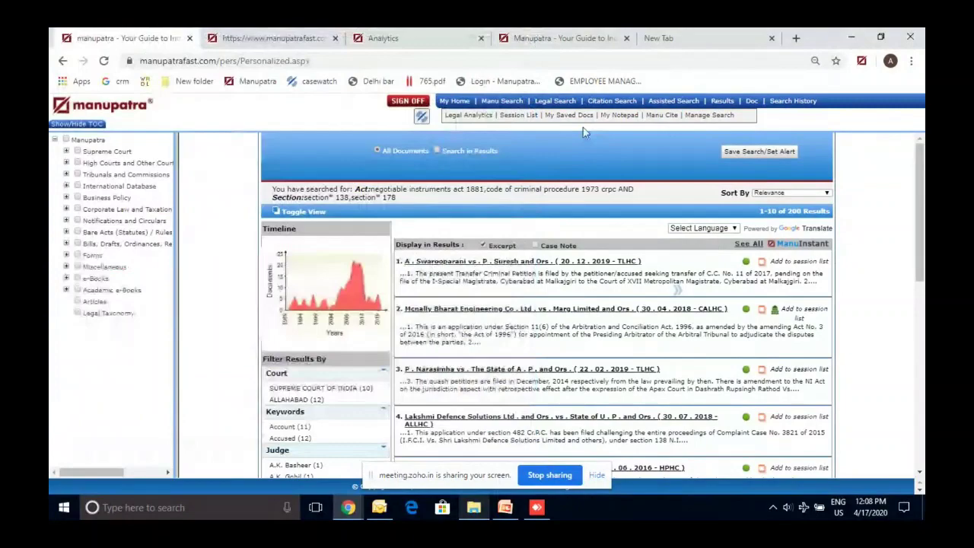
click(556, 105)
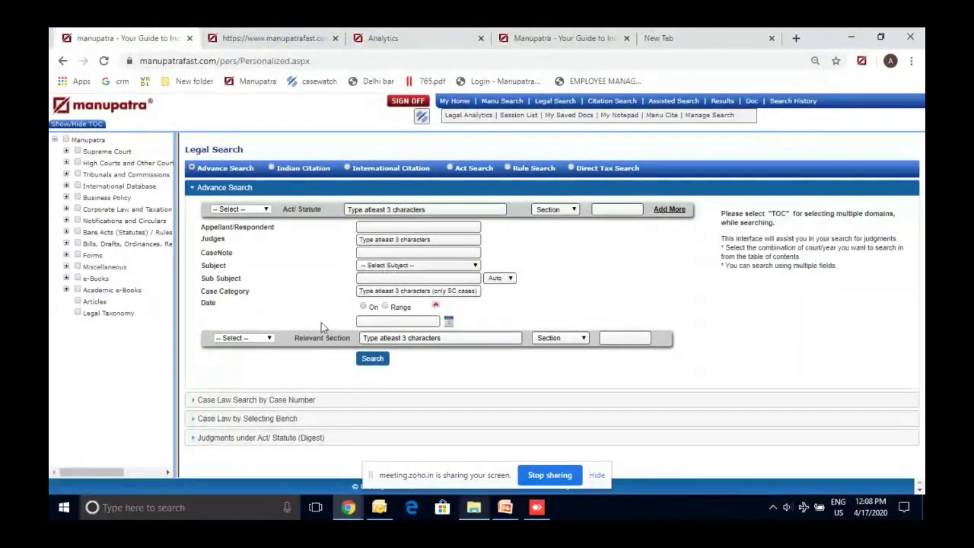
Search for judgments with Negotiable Instruments Act 1881 section 138 as the relevant section
click(396, 339)
text(ni)
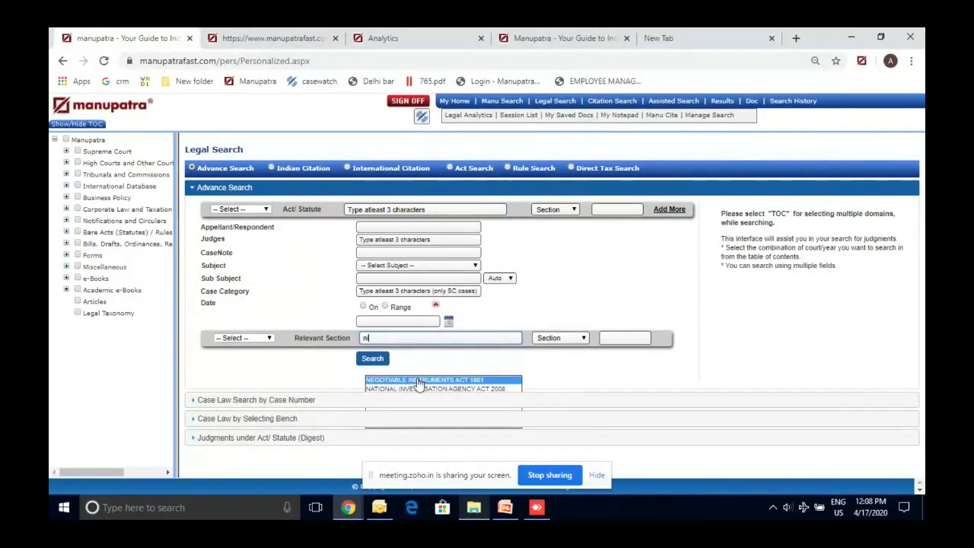
click(418, 381)
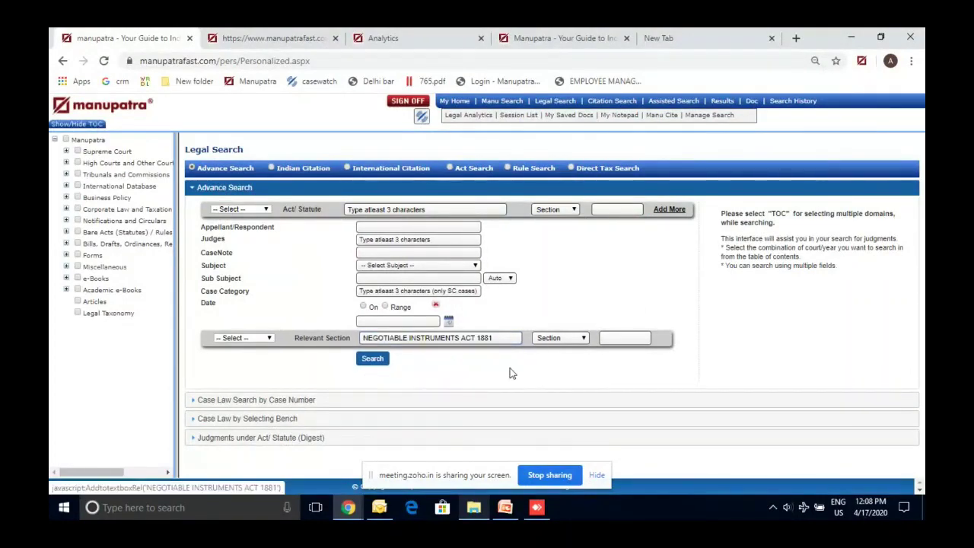
click(633, 338)
text(138)
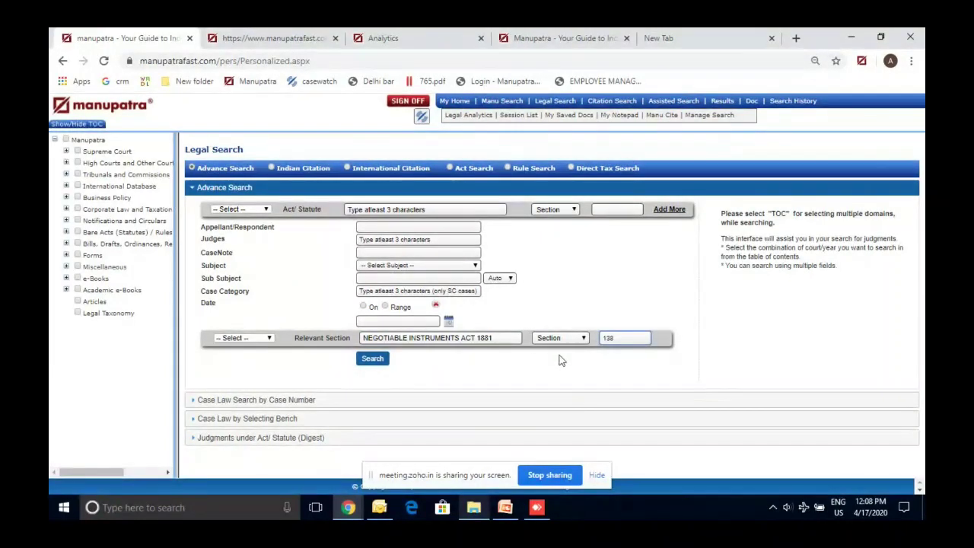
click(384, 361)
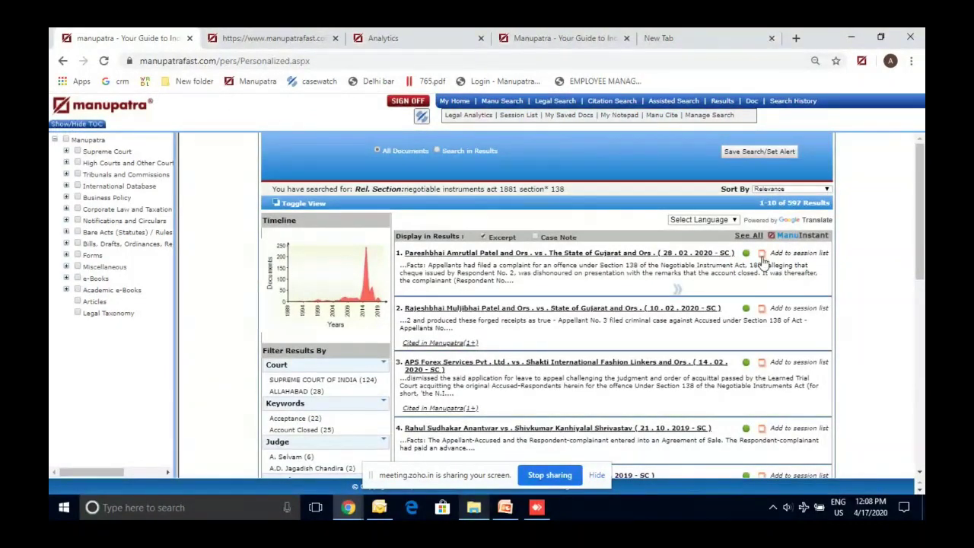
Review the first of the 597 judgments, reopen Legal Search, and bring PowerPoint forward
click(715, 252)
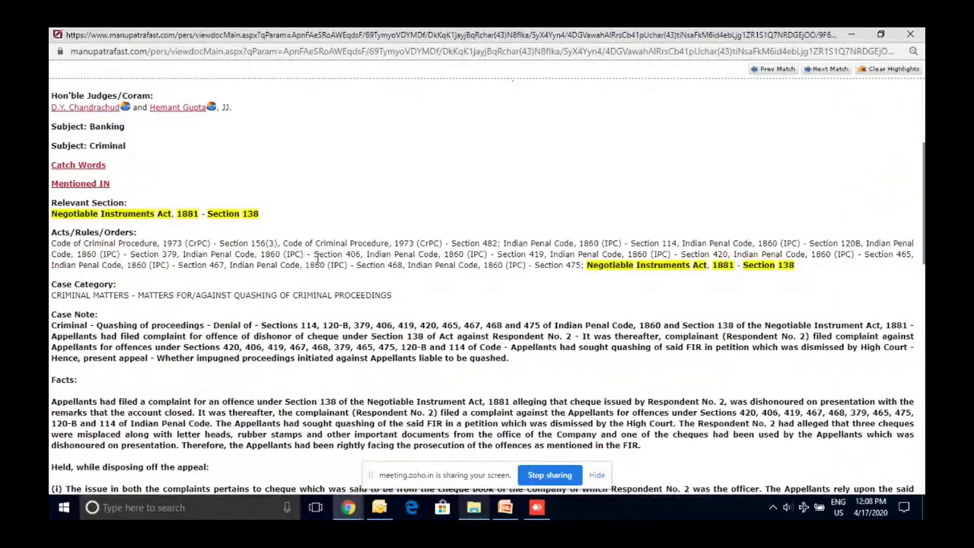
double_click(97, 214)
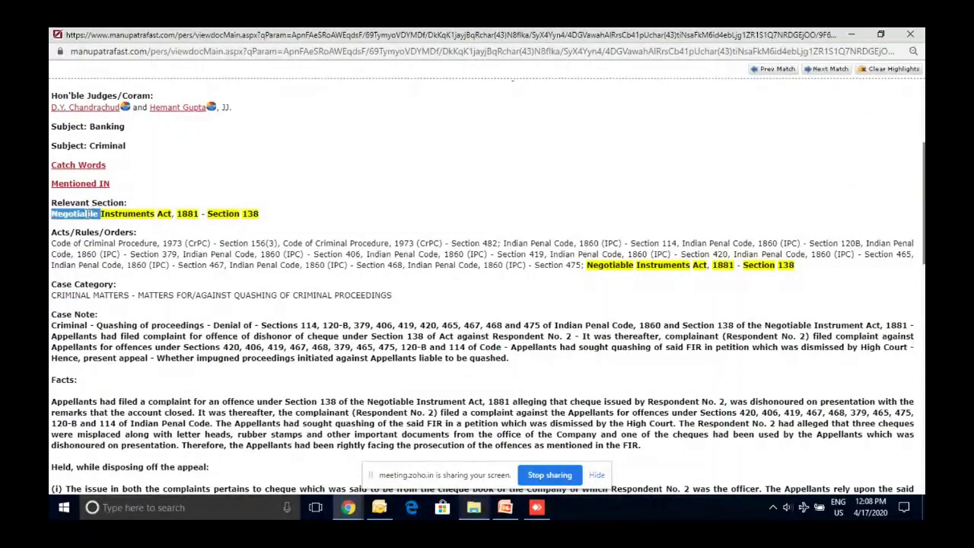
triple_click(97, 214)
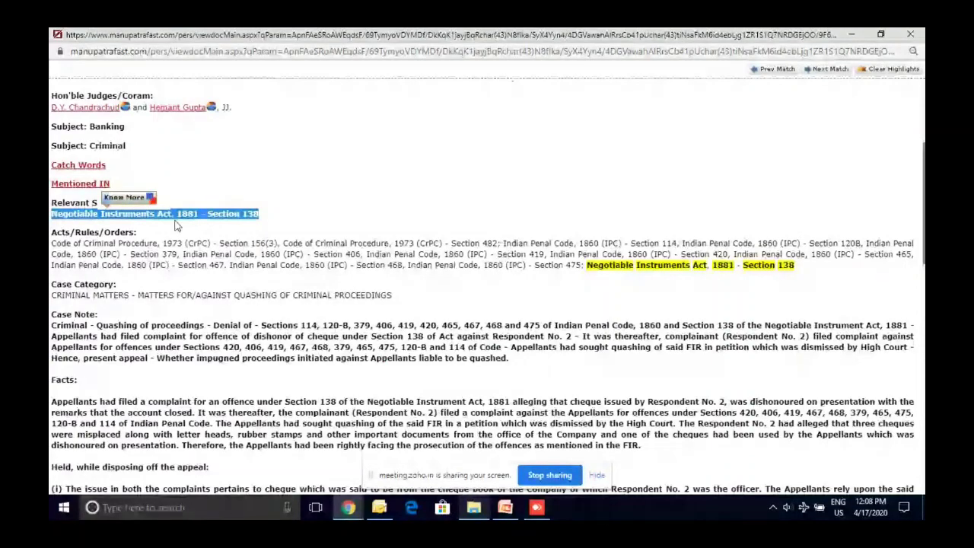
click(852, 36)
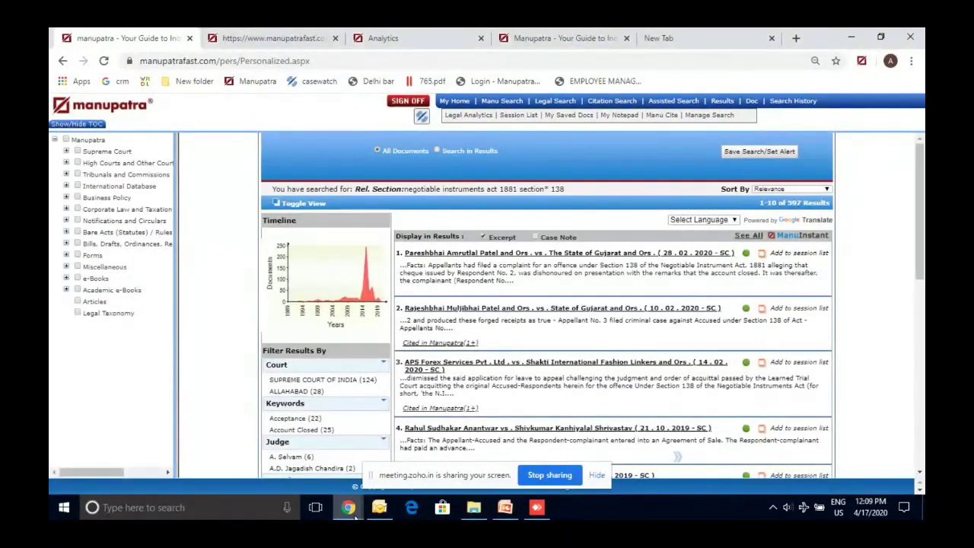
mouse_move(354, 516)
click(763, 453)
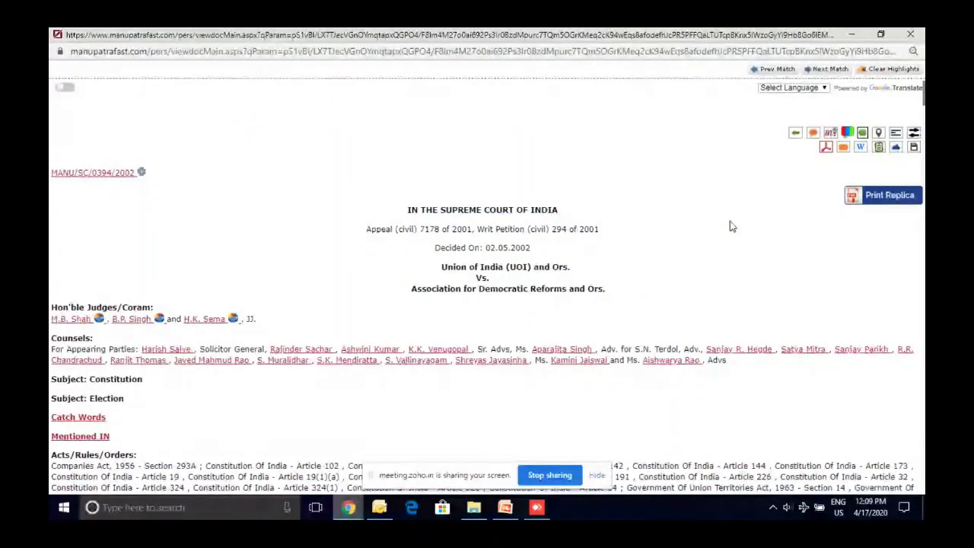
key(alt+Tab)
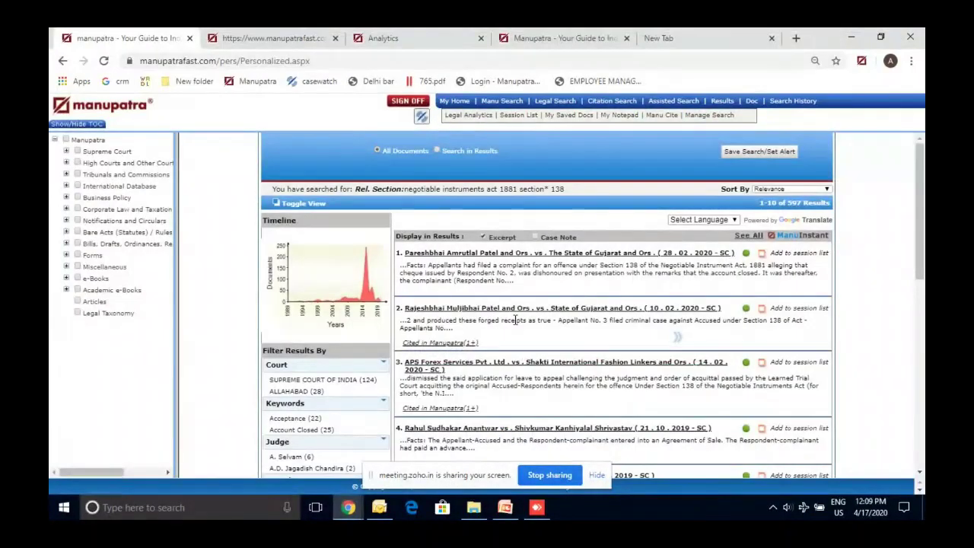
click(555, 100)
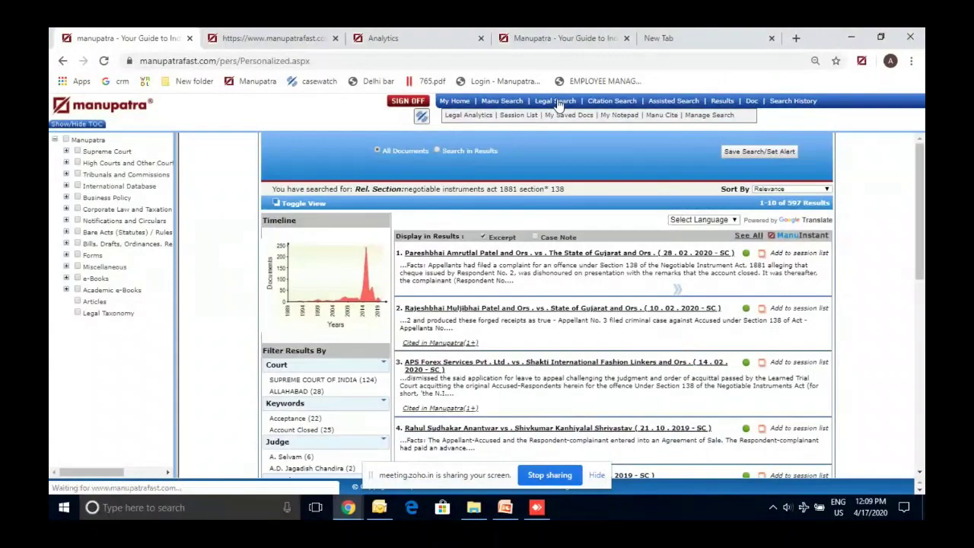
click(505, 507)
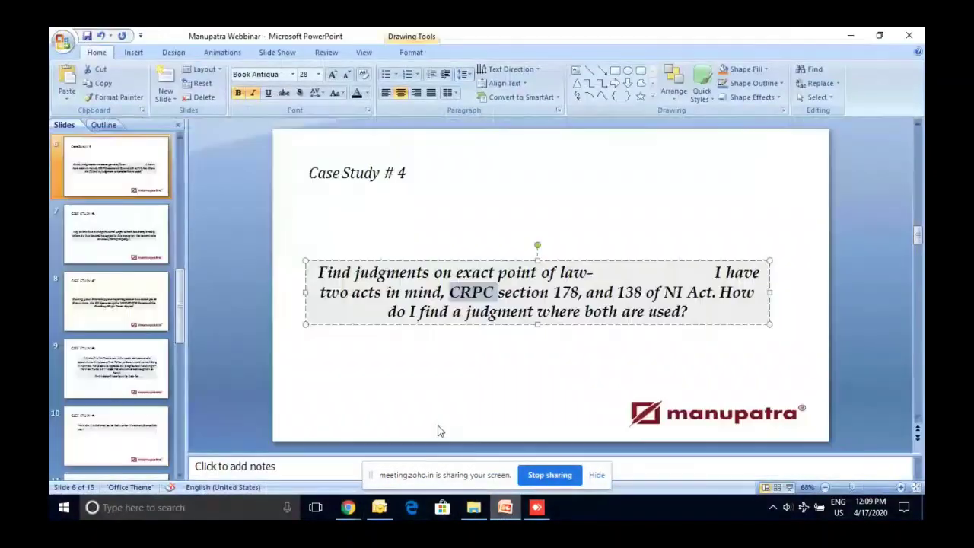
Show slide 9's Case Study #8 on compassionate appointment, then switch back to Manupatra
click(166, 366)
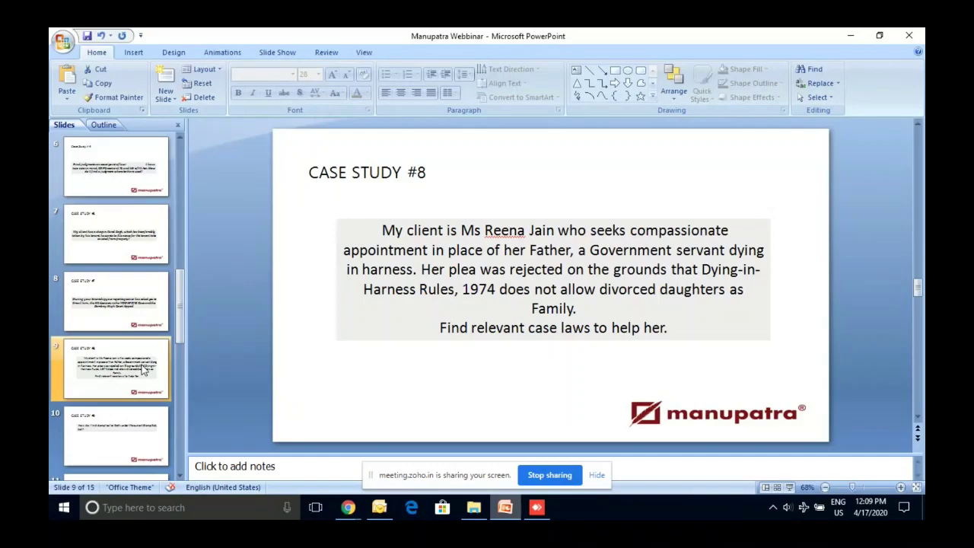
click(359, 510)
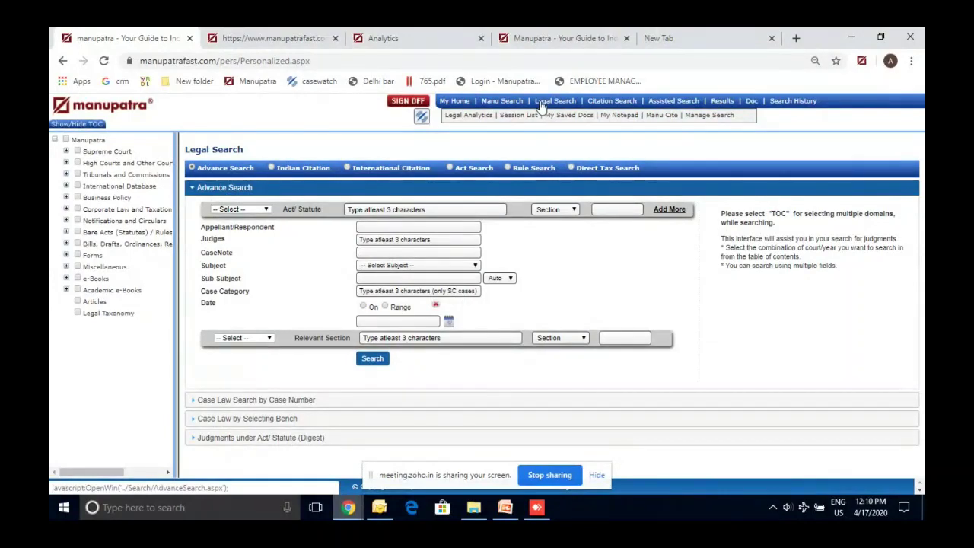
In Rule Search, choose the UP Dying in Harness Rules, 1974
click(532, 168)
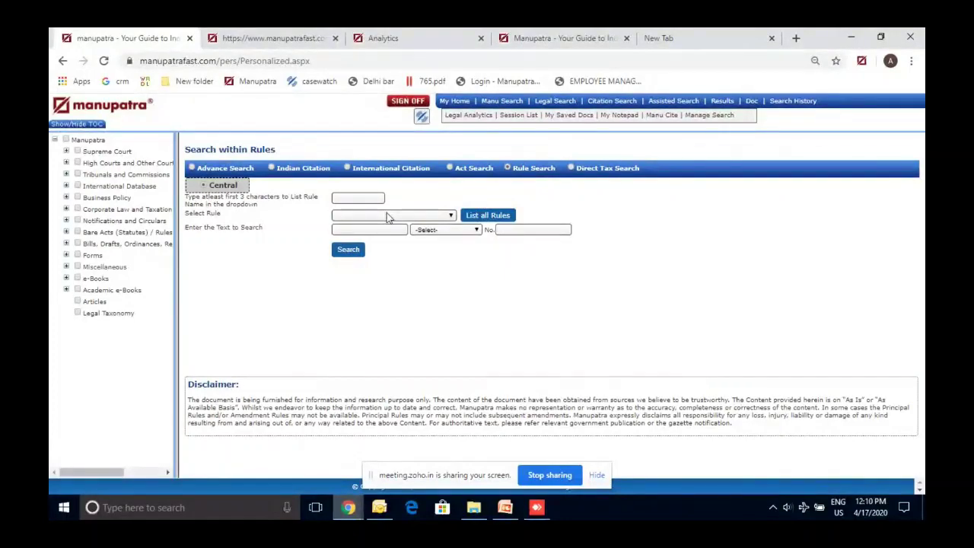
click(336, 198)
text(inc)
text(ng in harness)
click(394, 216)
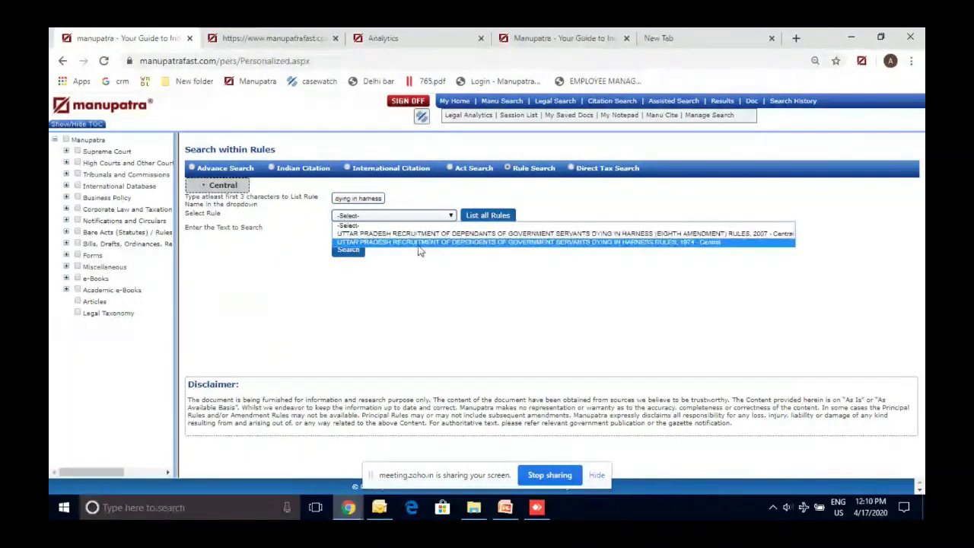
click(420, 242)
Search the chosen rules for 'define', then 'father', then 'defination'
click(380, 232)
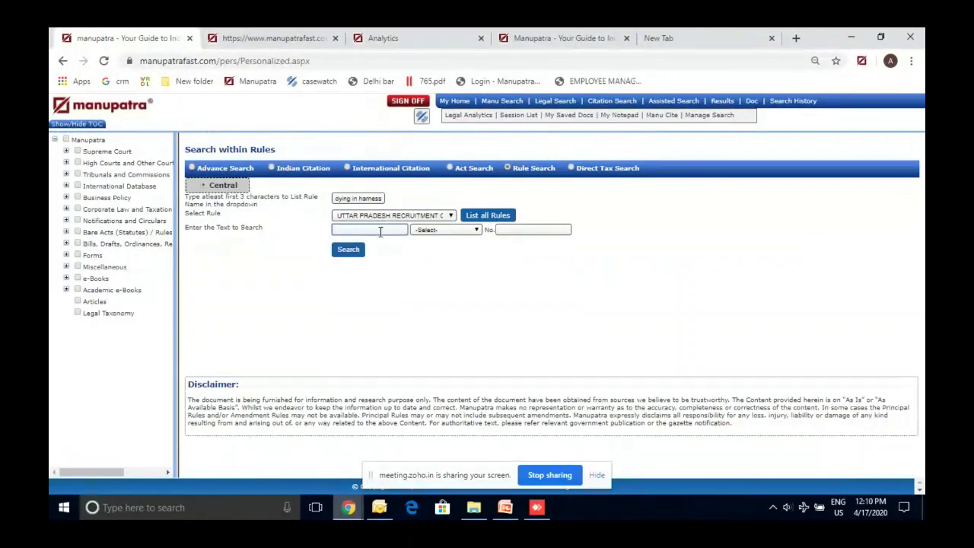
text(define)
click(365, 248)
text(father)
click(364, 249)
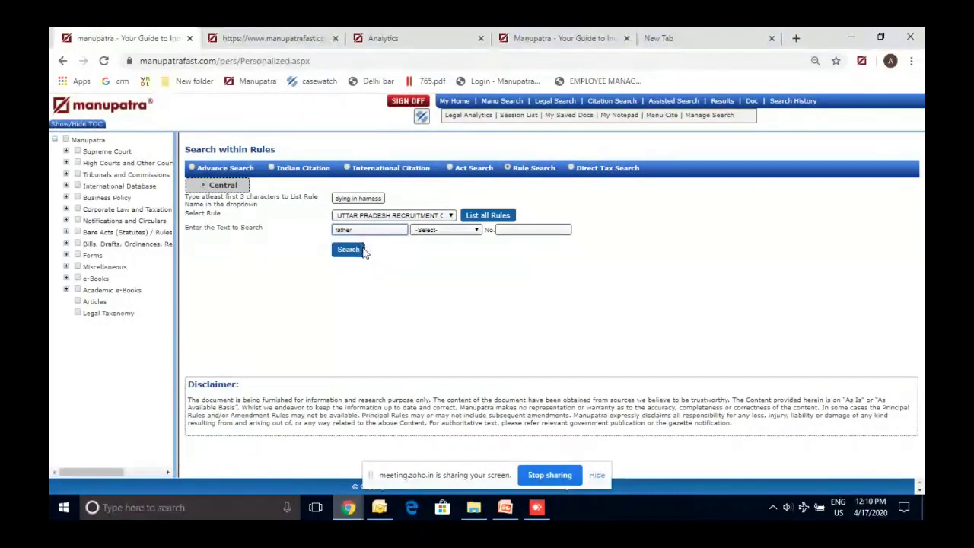
double_click(358, 229)
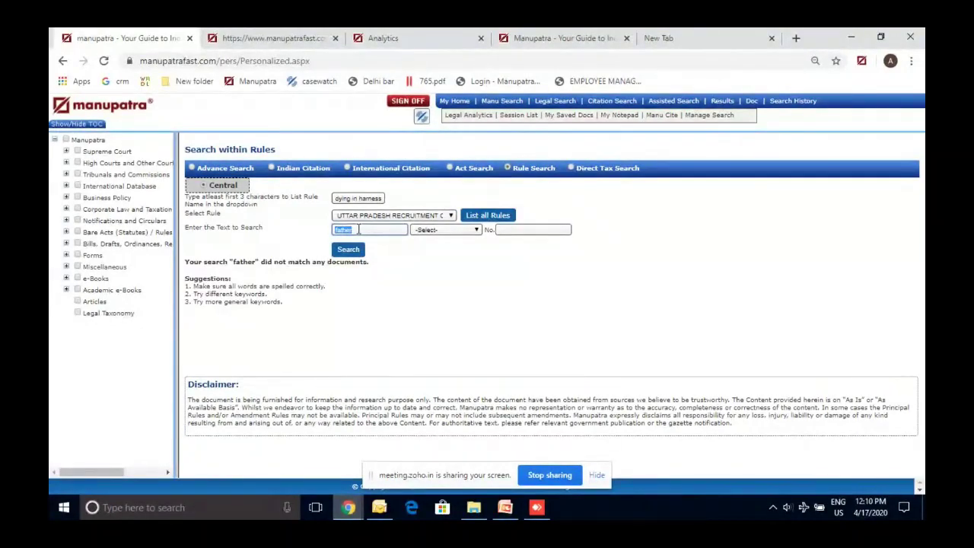
text(define)
text(tion)
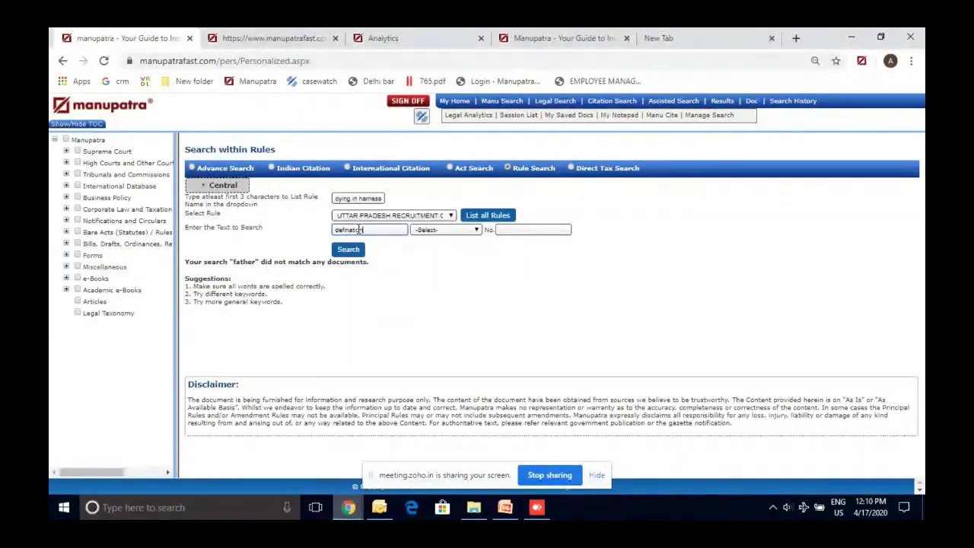
key(Return)
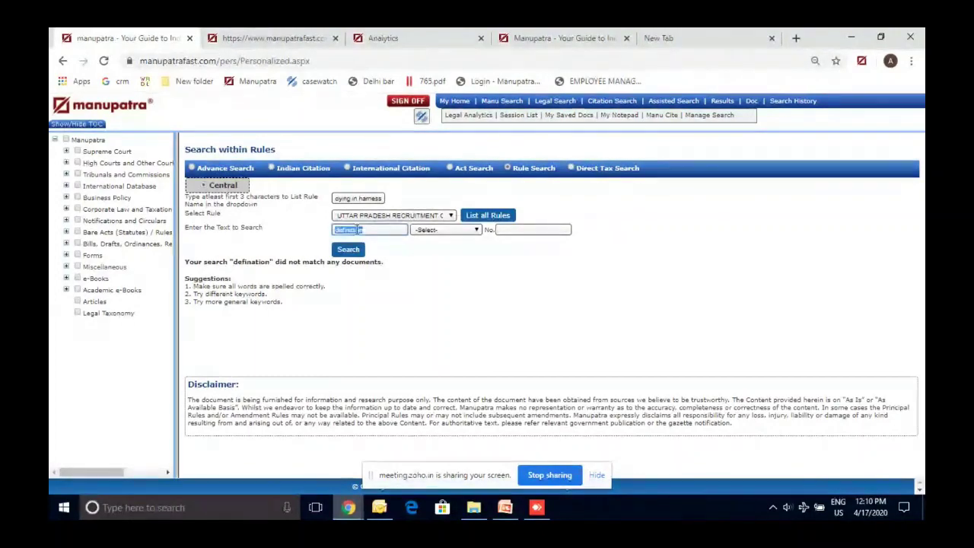
Search the rules for 'family' and open Rule 2, Definitions, from the five matches
double_click(360, 229)
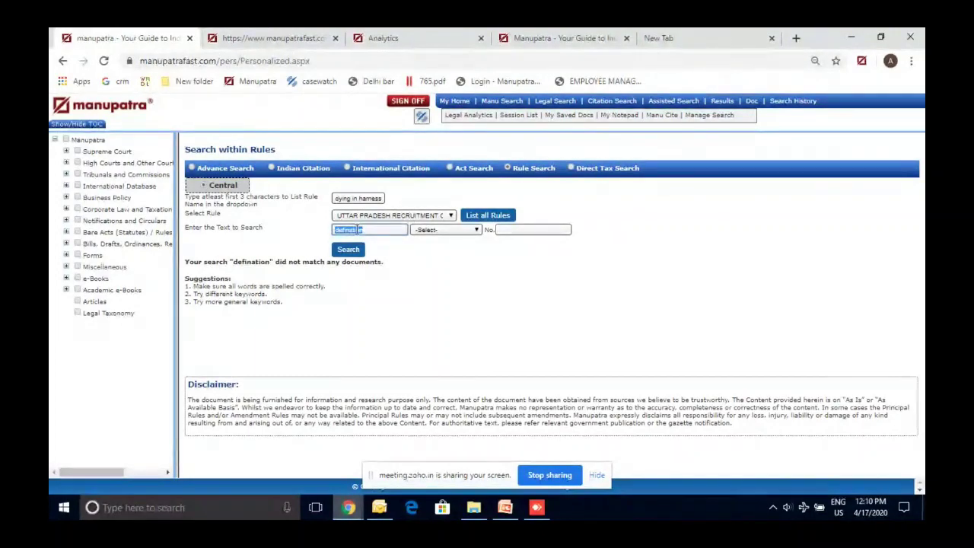
text(family)
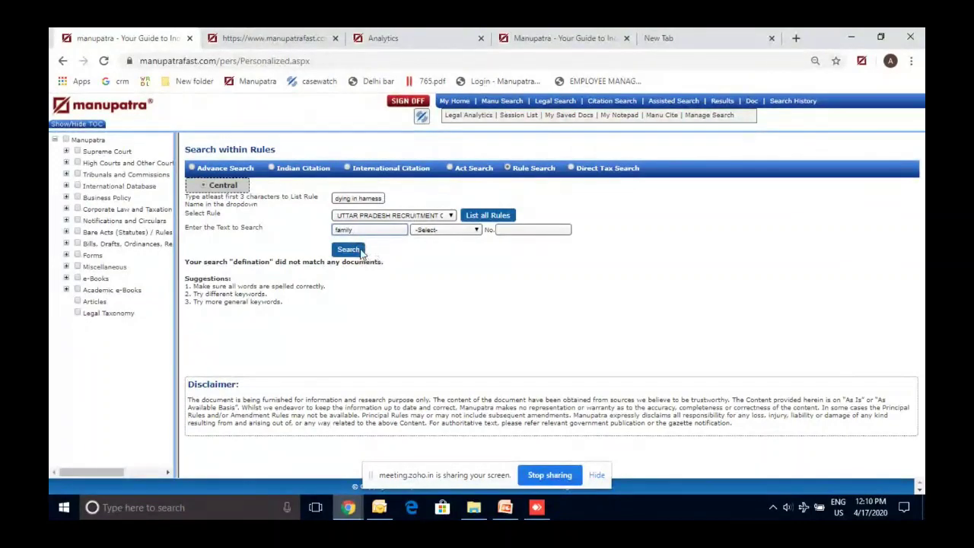
click(361, 251)
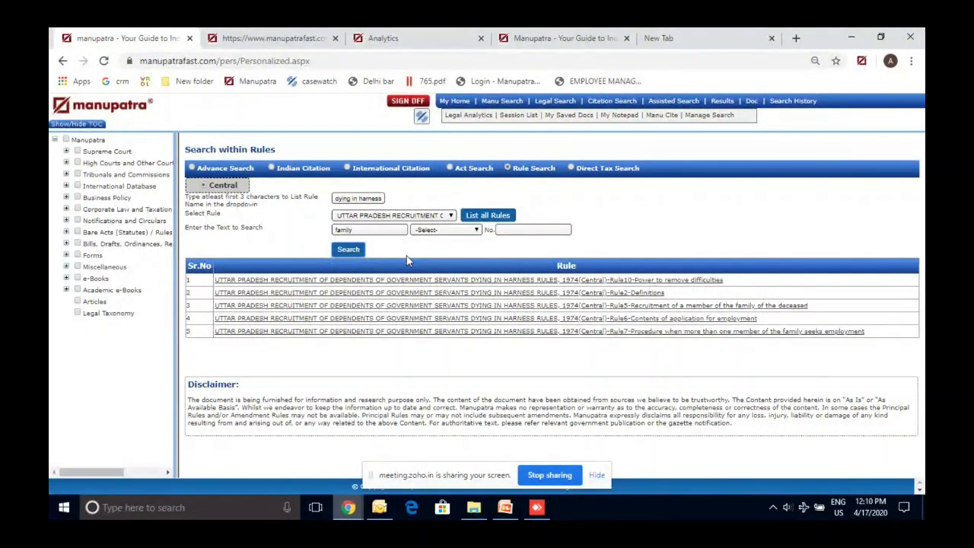
click(617, 296)
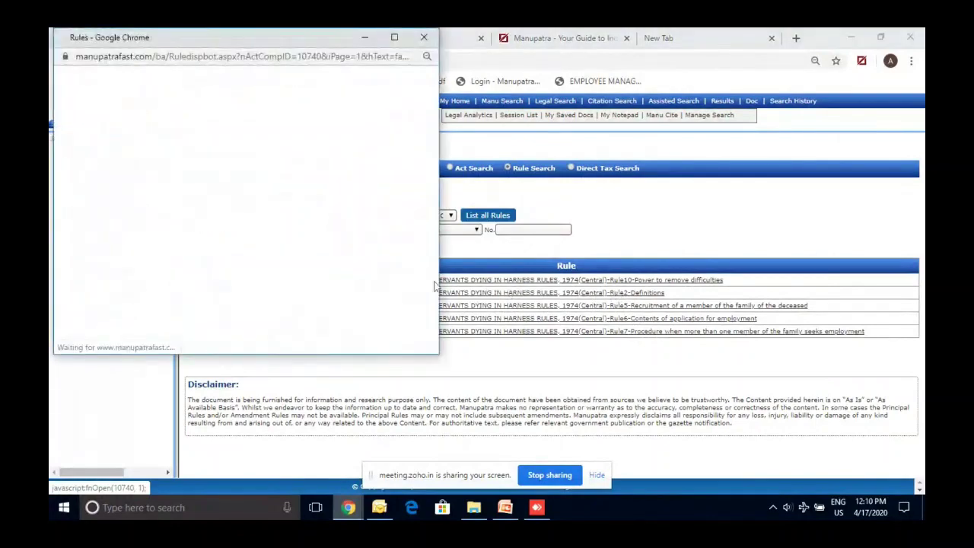
click(394, 38)
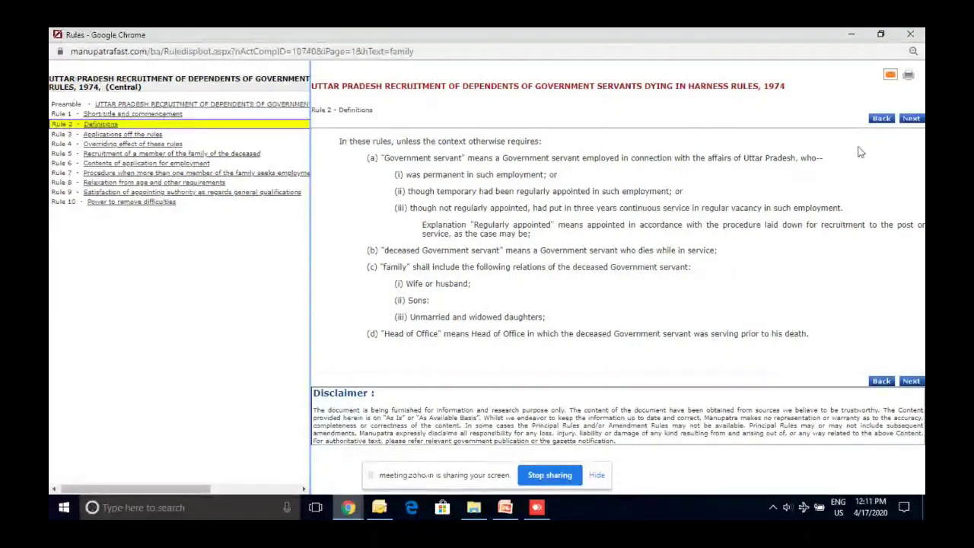
click(910, 35)
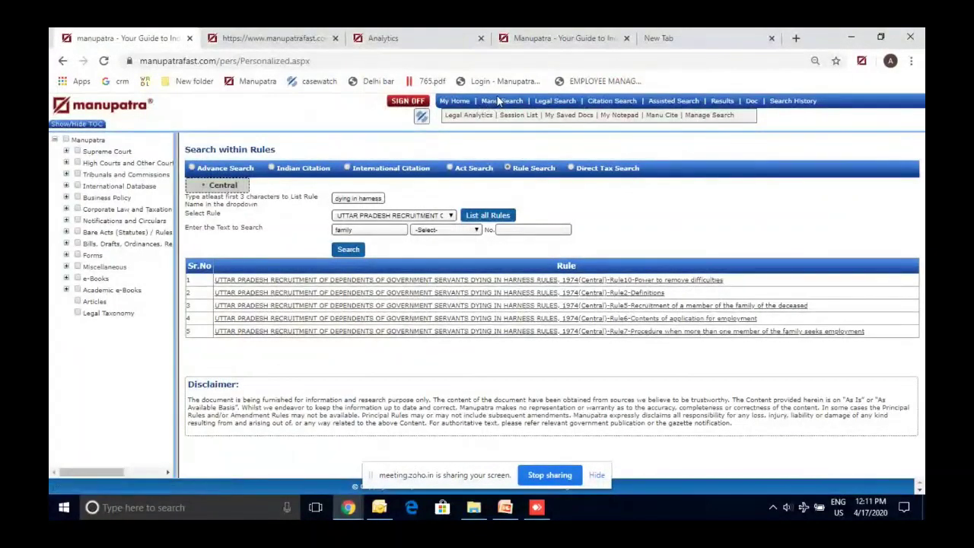
Run a Manu Search for 'compassionate appoinment for divorced daughter', returning 3,898,641 results
click(502, 103)
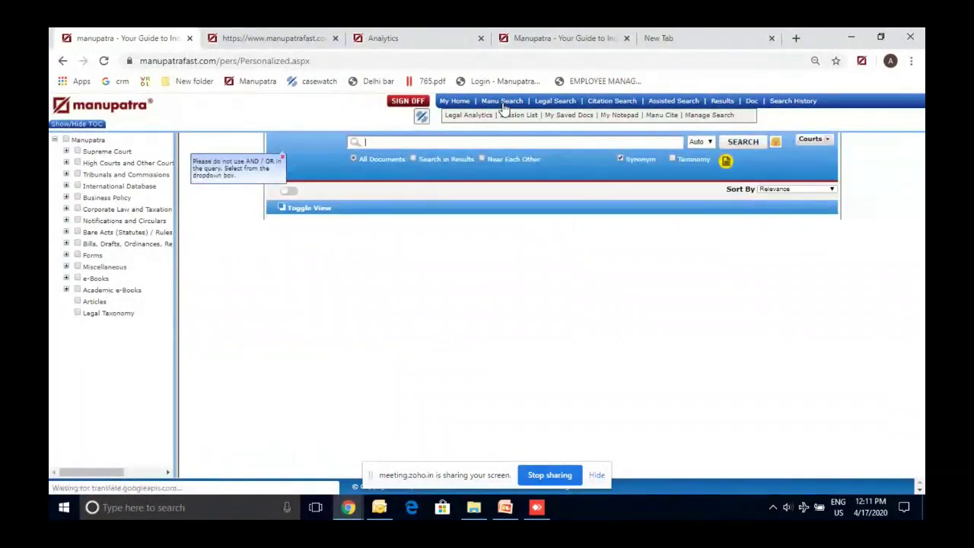
text(com)
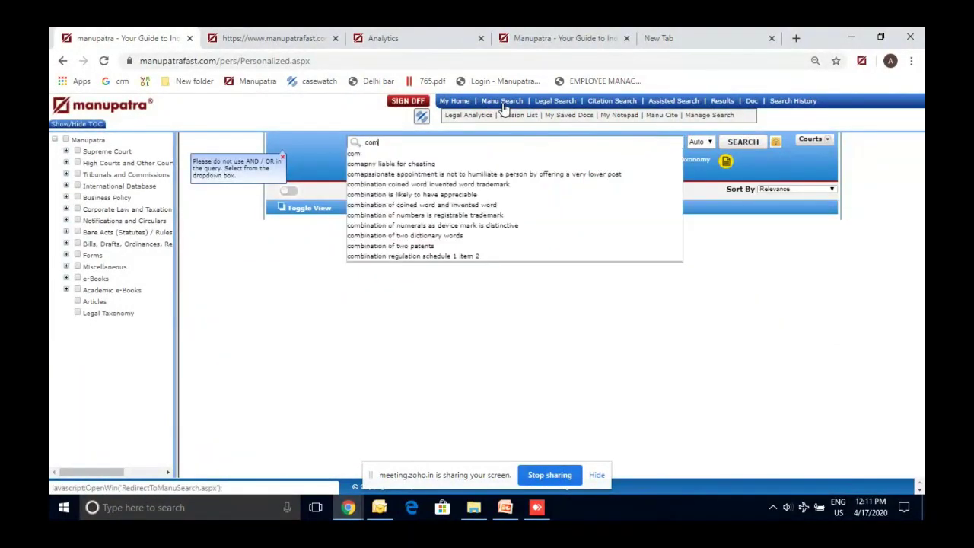
text(passional)
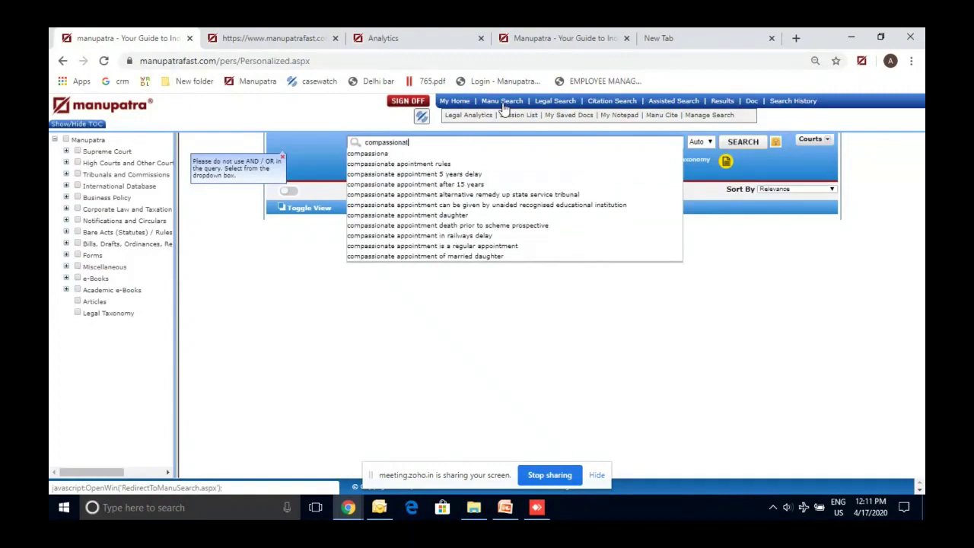
text(te appoinment )
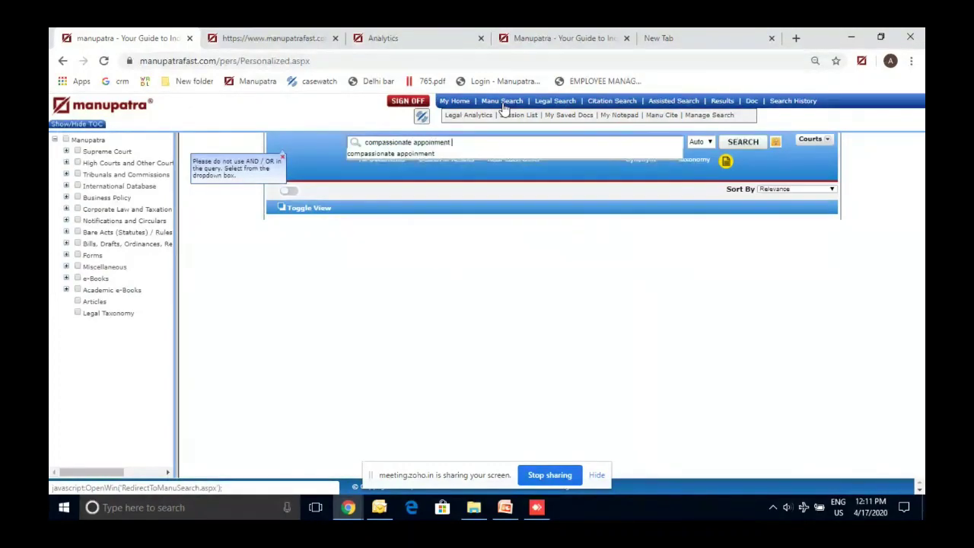
text(for divorced daughter)
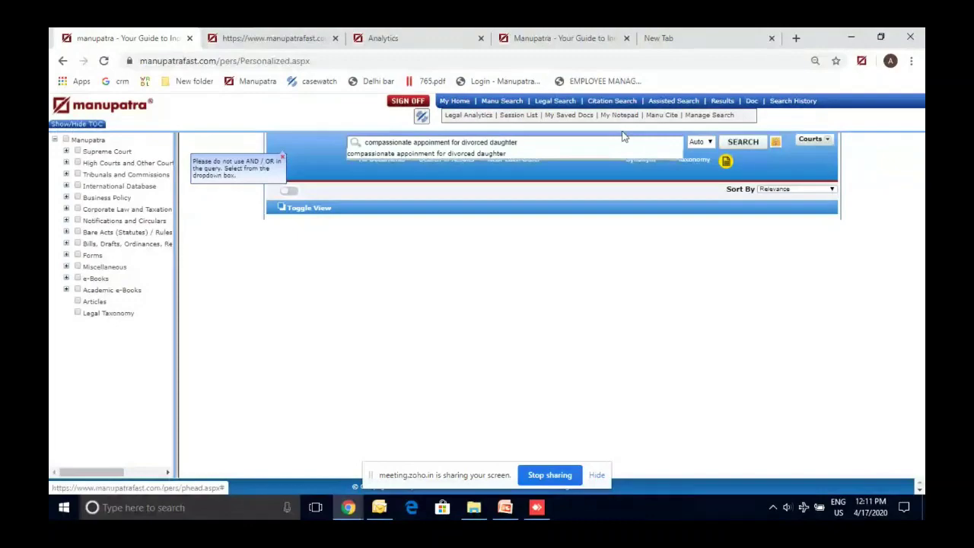
click(735, 144)
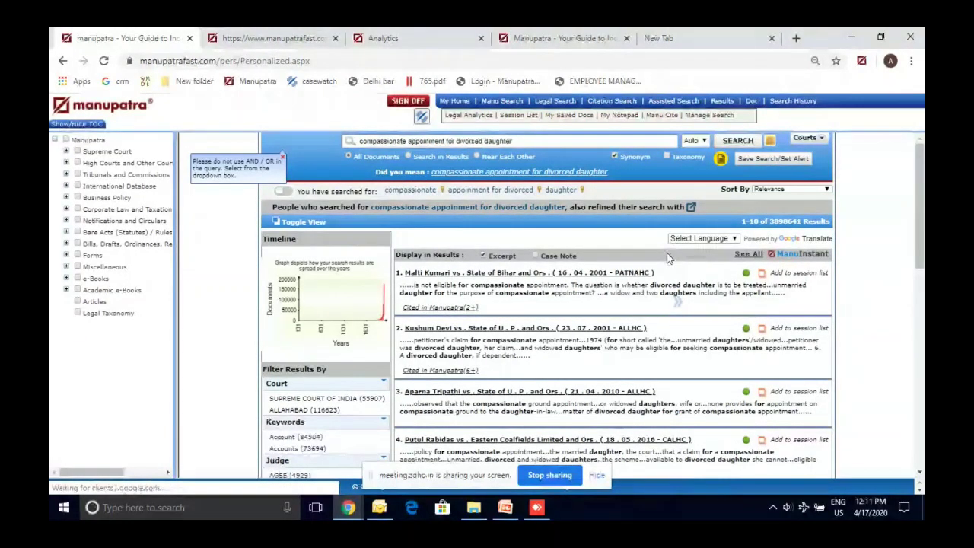
Rerun the search with the suggested corrected spelling and preview the first case's summary
click(565, 173)
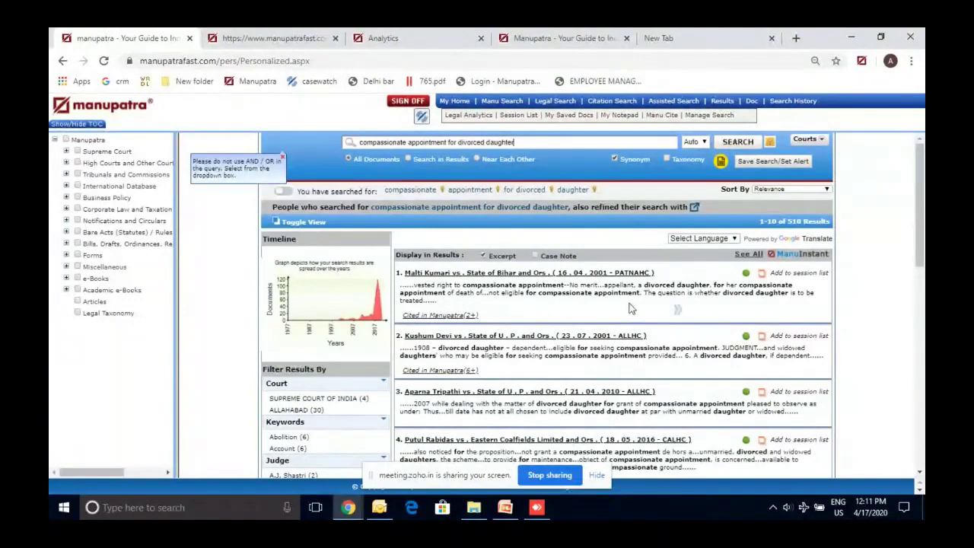
click(677, 310)
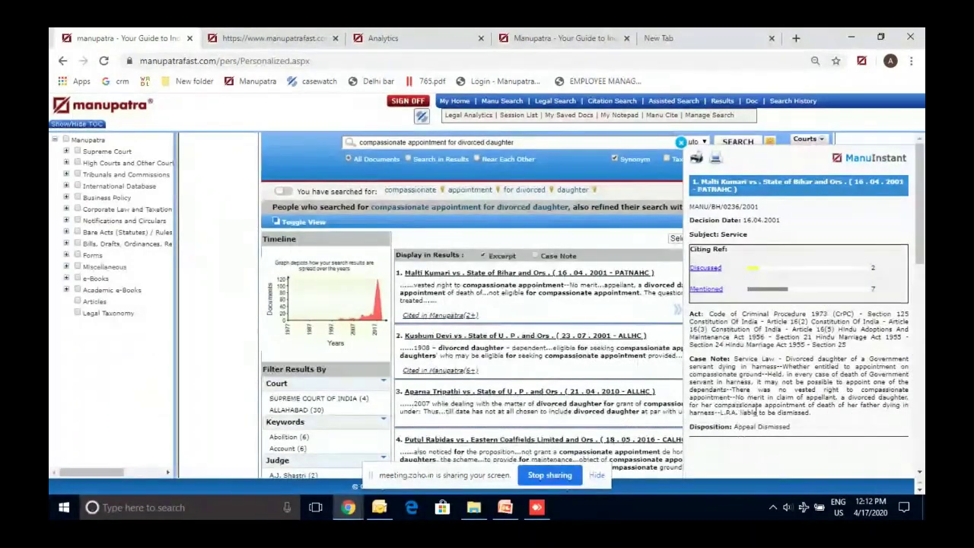
click(681, 142)
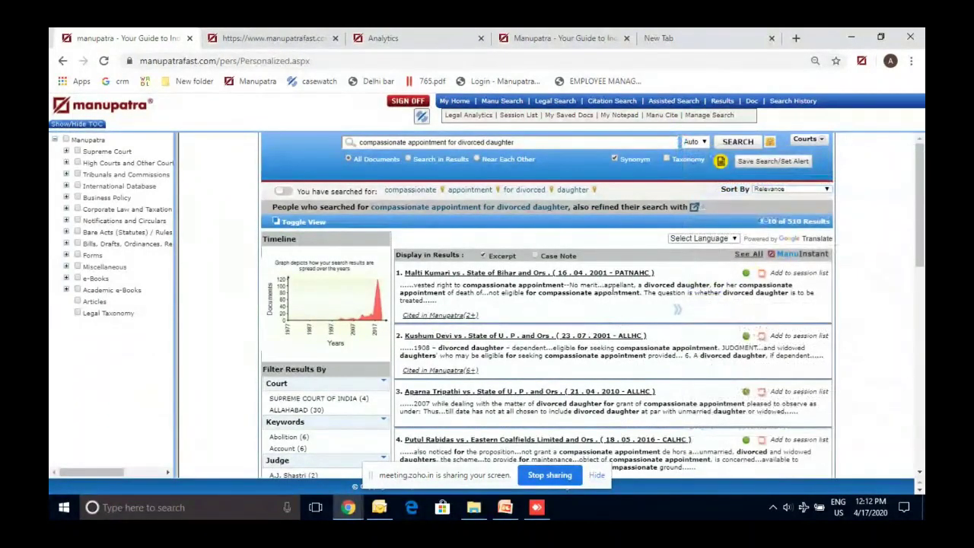
Preview the second case's summary, then open its judgment in a separate window
click(676, 368)
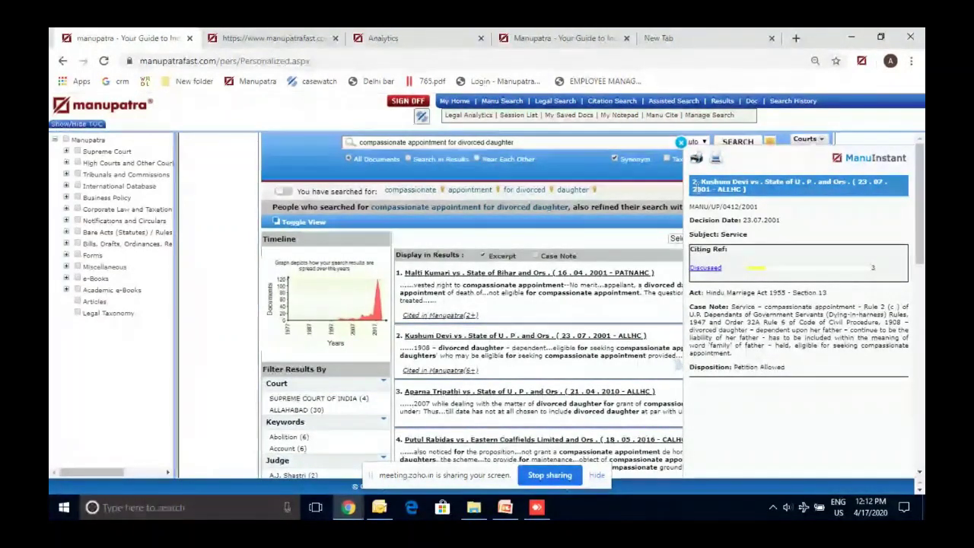
click(681, 144)
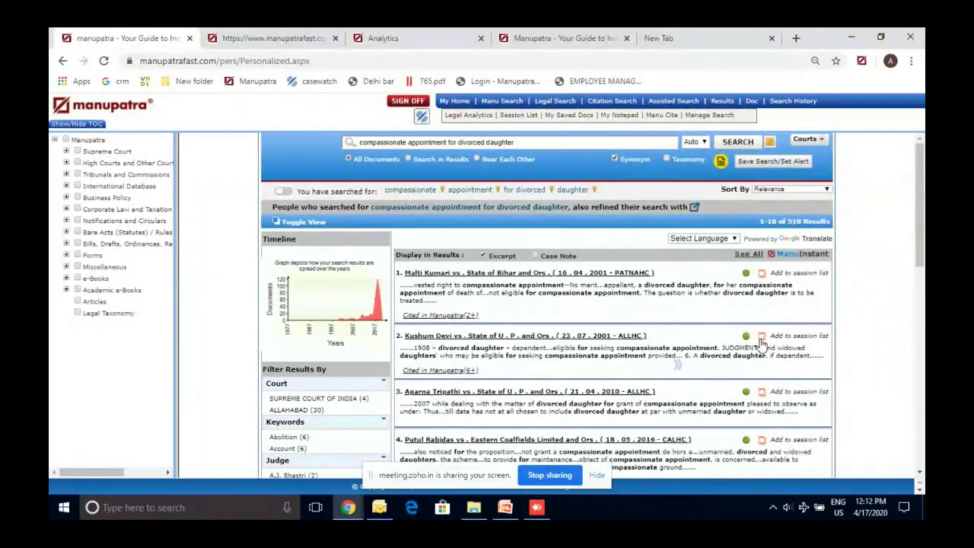
click(623, 274)
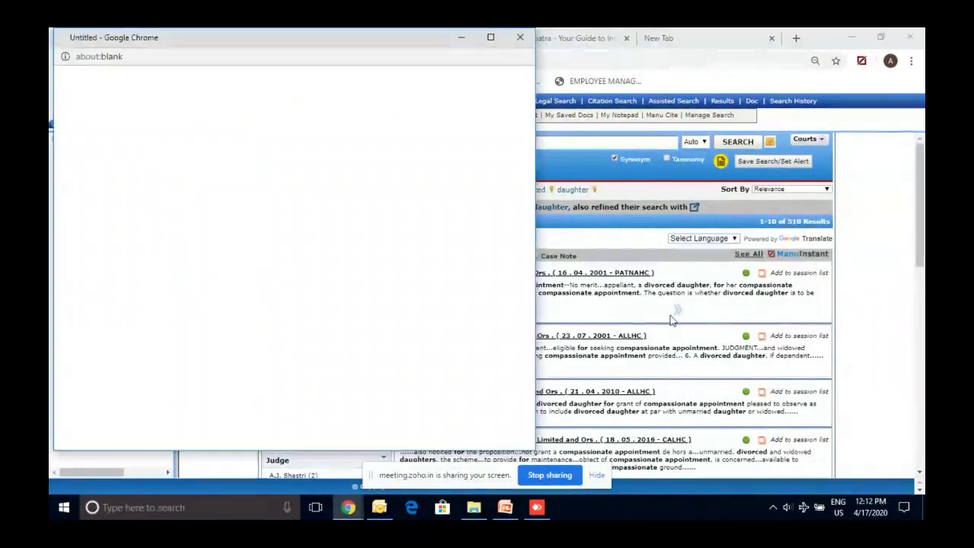
Close the blank popup and reopen the second case's Allahabad High Court judgment maximized
click(520, 38)
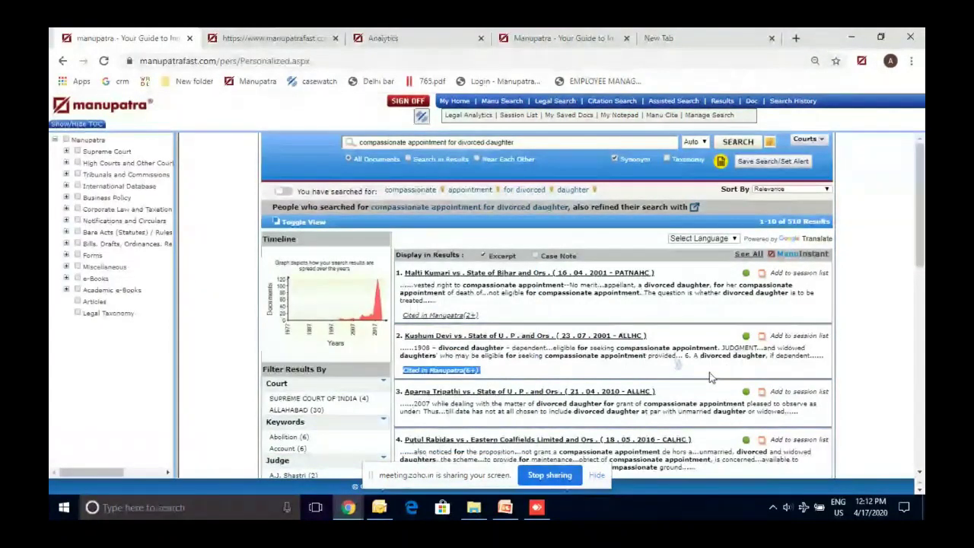
click(502, 273)
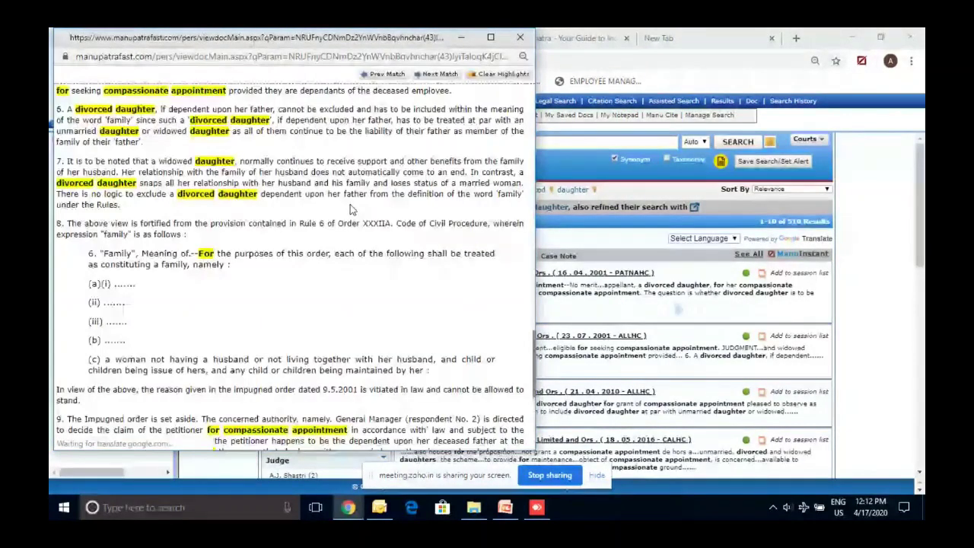
scroll(334, 197, up, 10)
scroll(334, 197, up, 3)
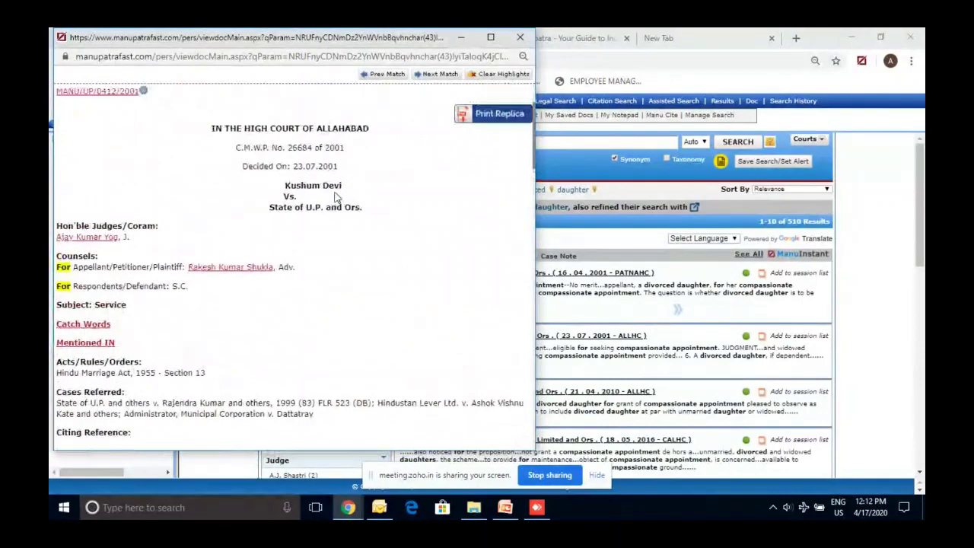
click(490, 38)
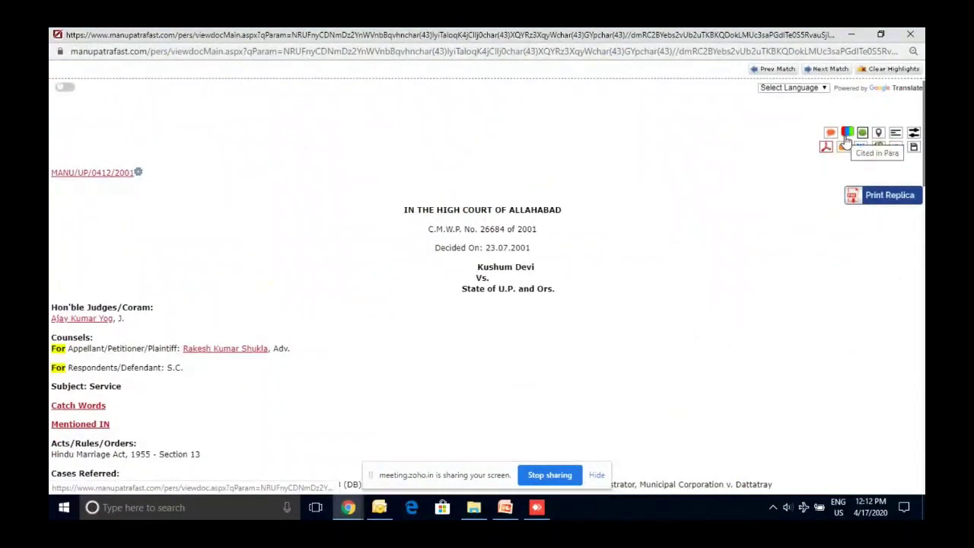
Review the courts citing Kushum Devi, reading excerpts from the first three citing cases
click(845, 139)
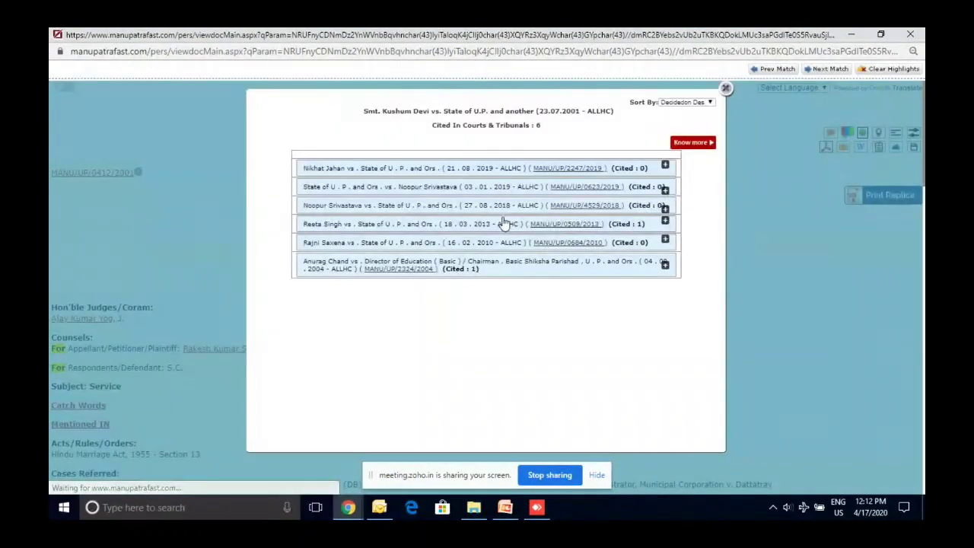
click(496, 172)
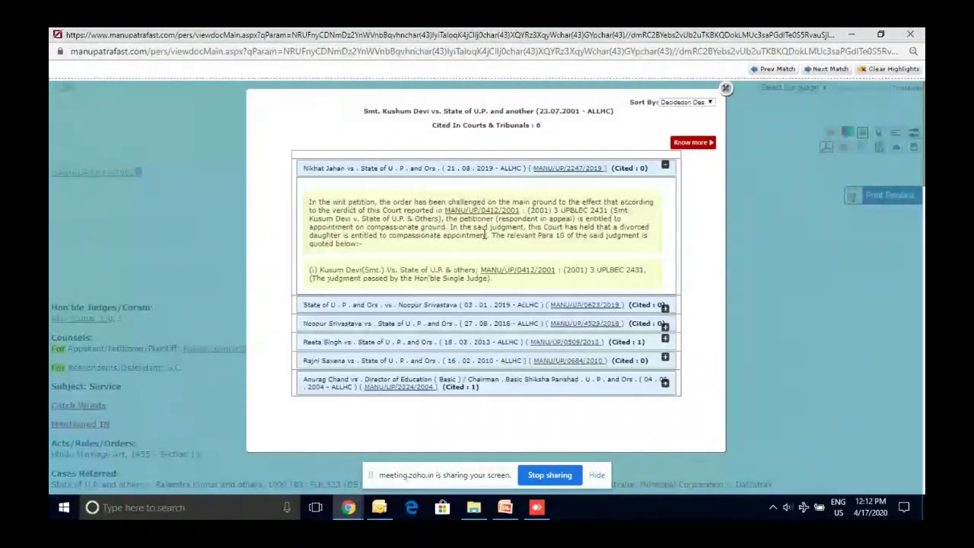
click(473, 307)
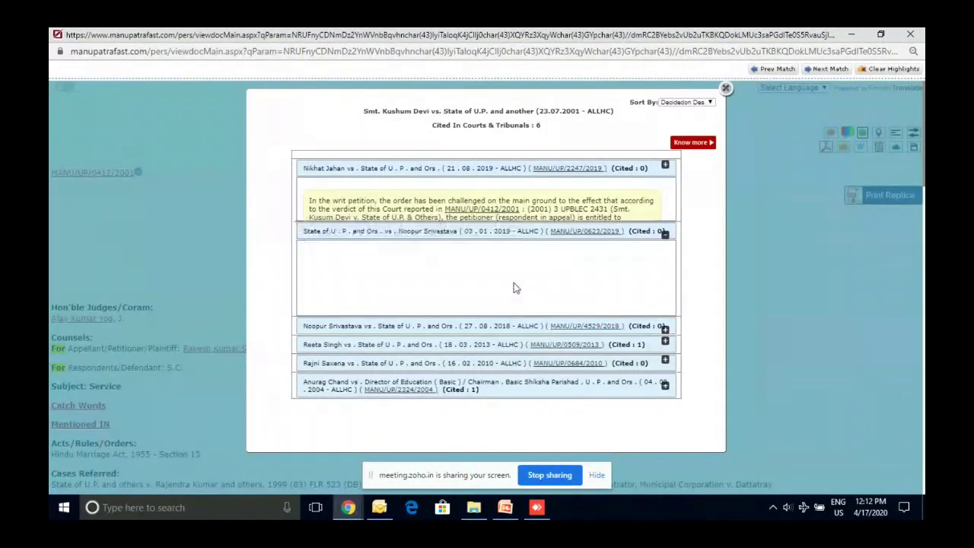
click(471, 323)
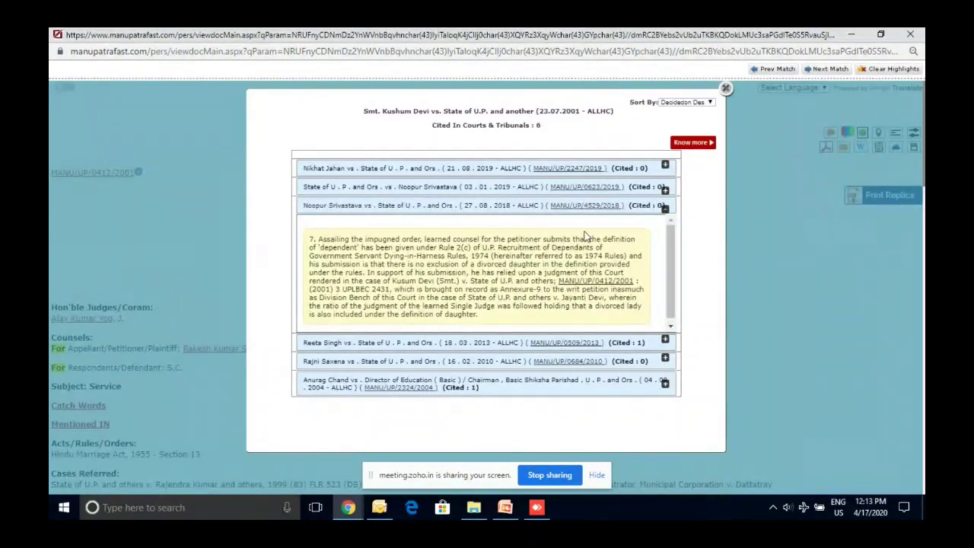
click(465, 170)
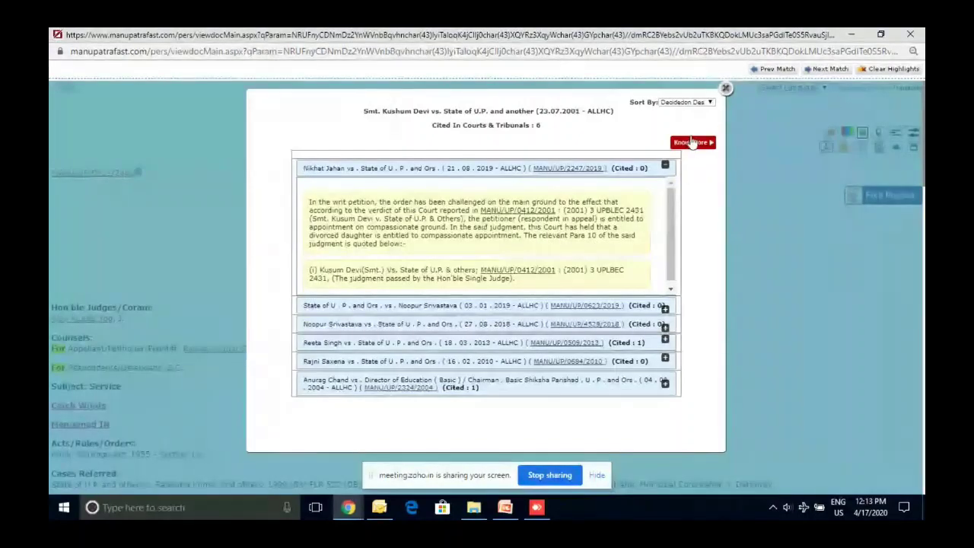
click(726, 89)
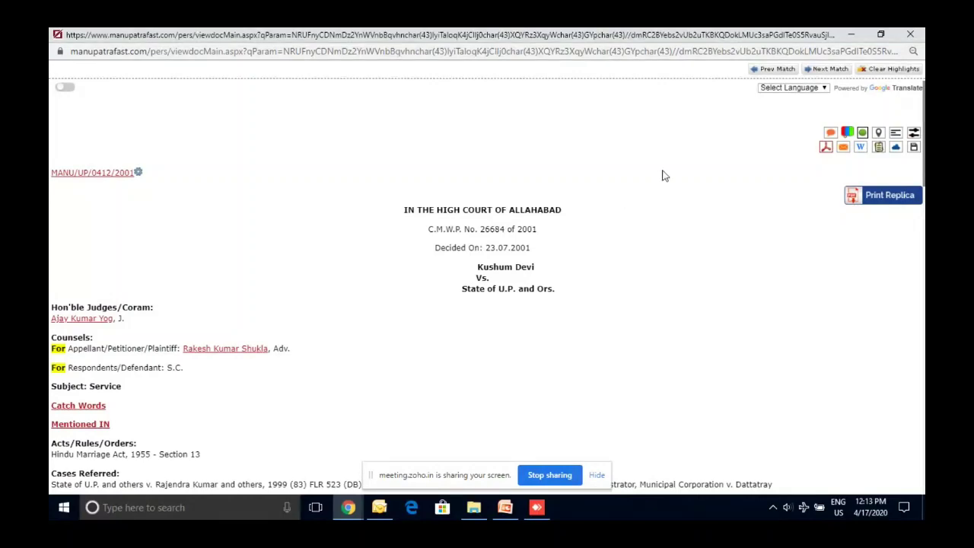
Close the judgment and return to the webinar deck, advancing to the next case-study slide
click(910, 35)
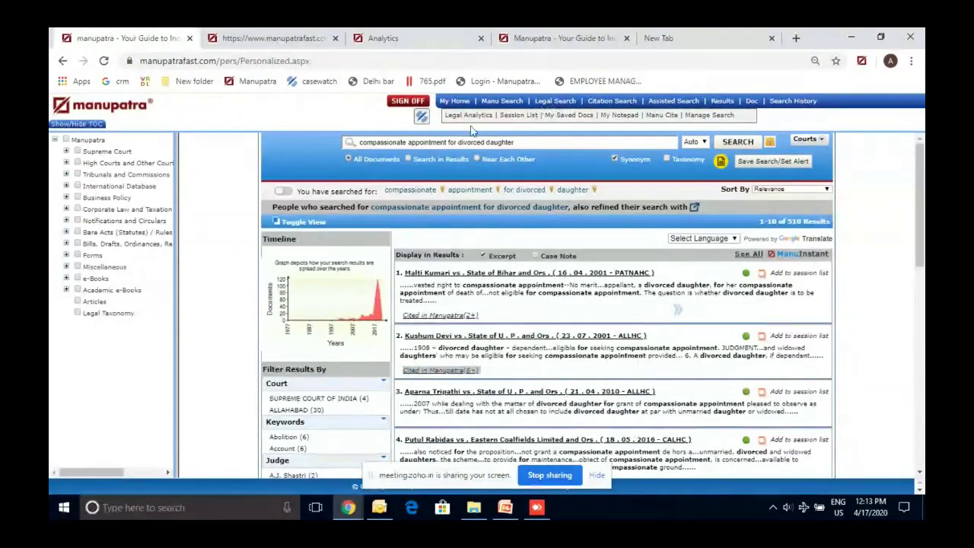
mouse_move(536, 507)
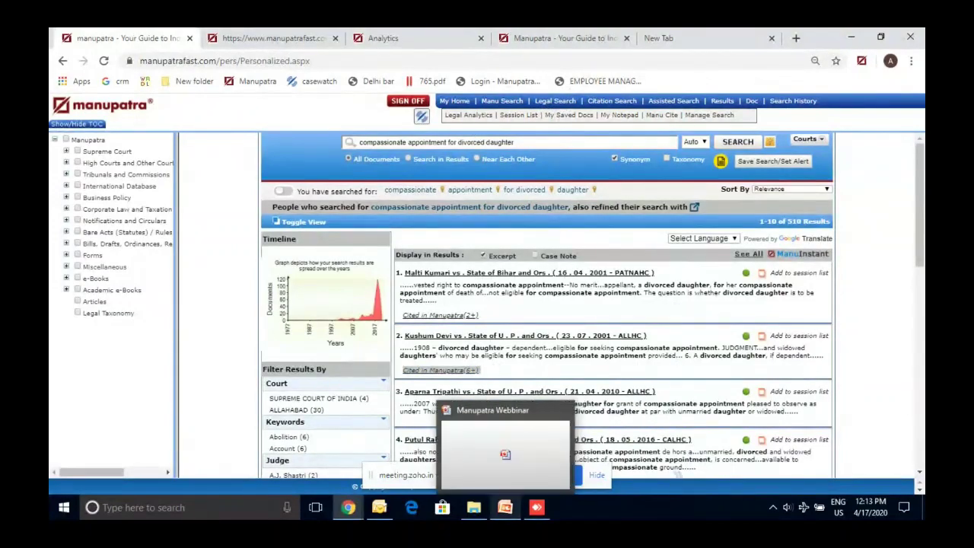
click(504, 507)
key(Down)
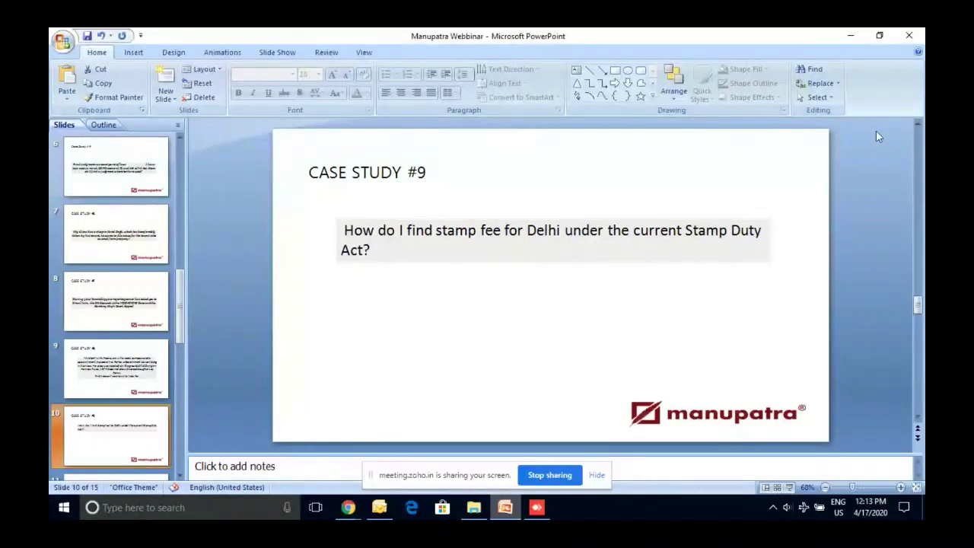
Minimize PowerPoint to bring back Manupatra's Advance Search form
click(849, 36)
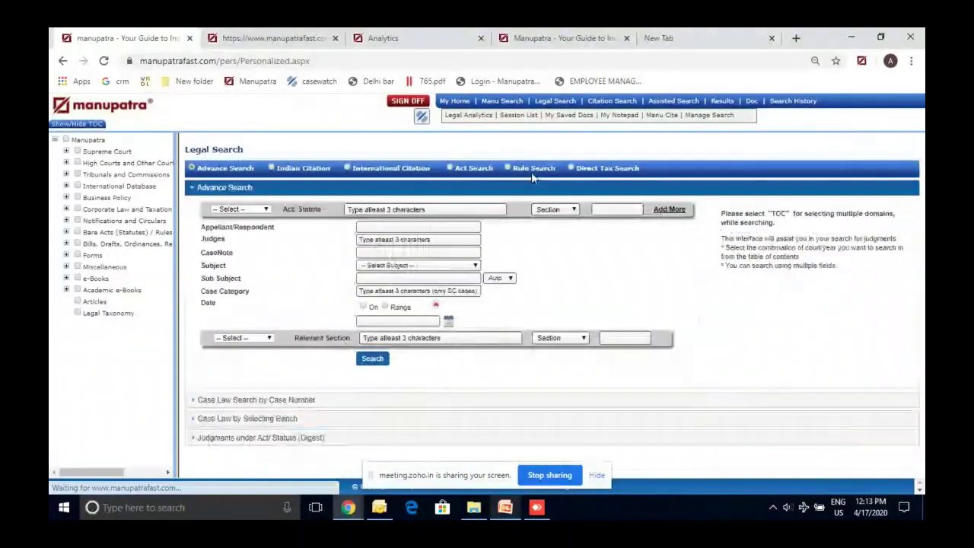
In Act Search, select INDIAN STAMP ACT, 1899 - Central by typing 'stamp'
click(457, 168)
click(367, 226)
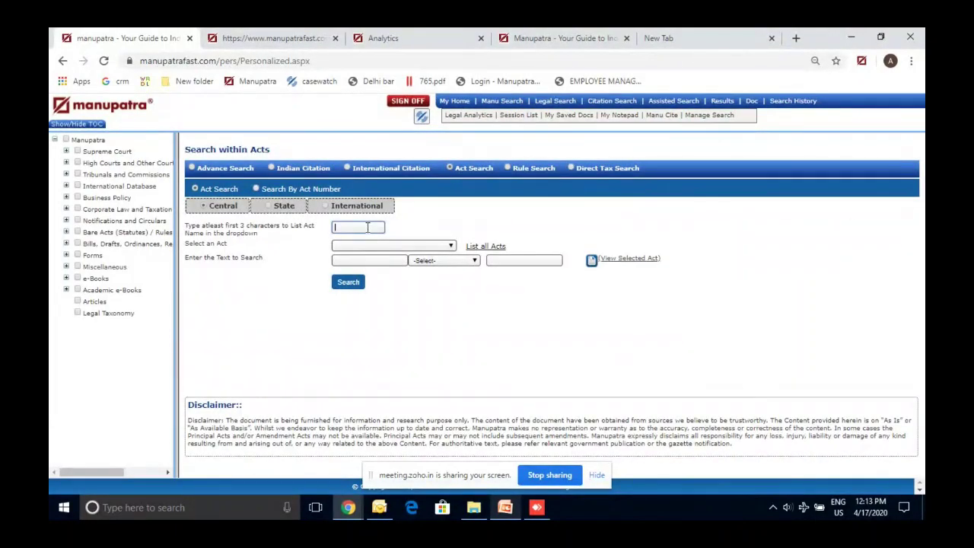
text(stam)
text(p a)
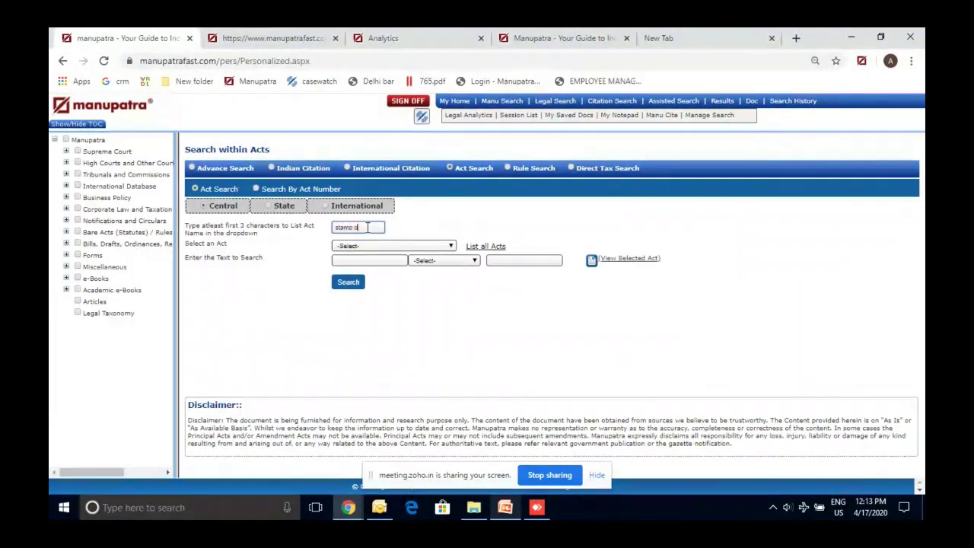
key(BackSpace)
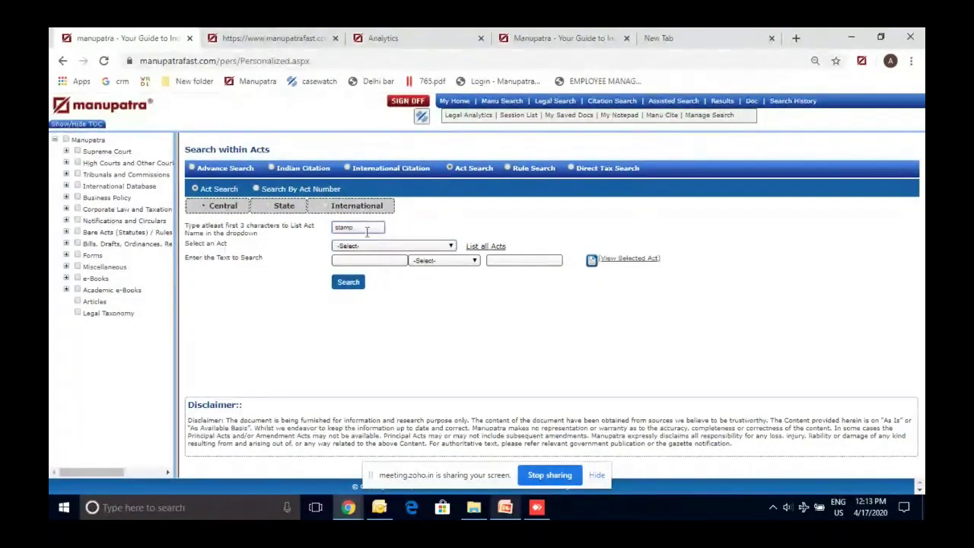
click(372, 246)
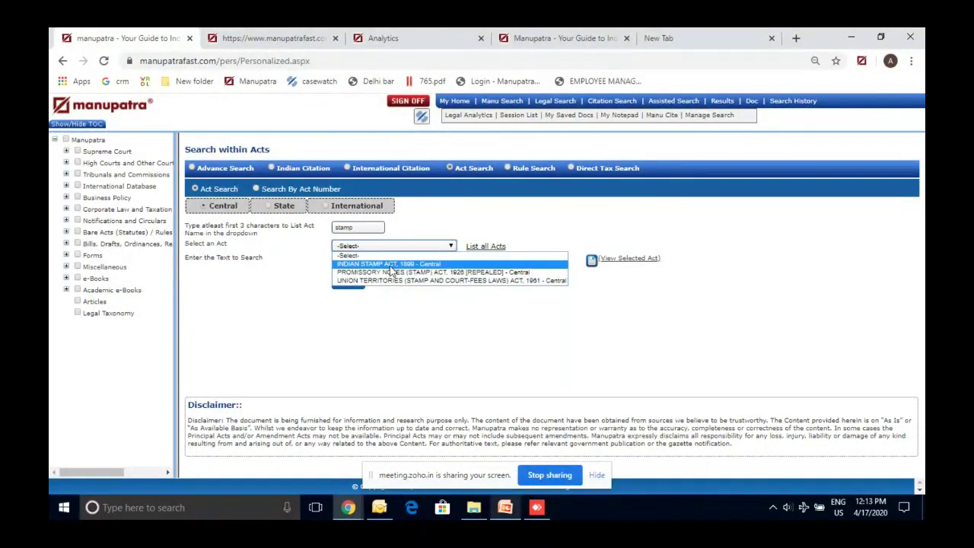
click(390, 266)
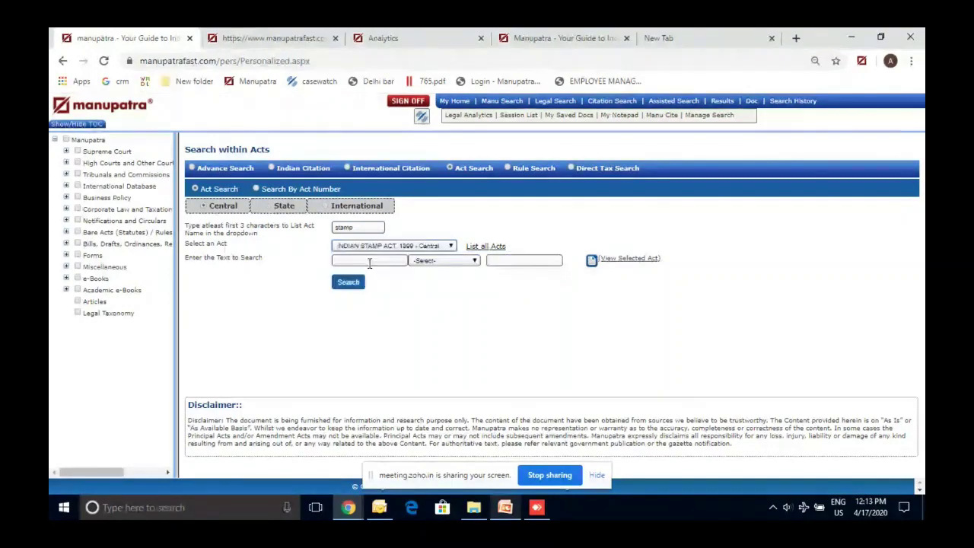
Search the Act for 'delhi', view the Schedule Delhi - SCHEDULE I result, then return to slide 9
click(369, 261)
text(delhi)
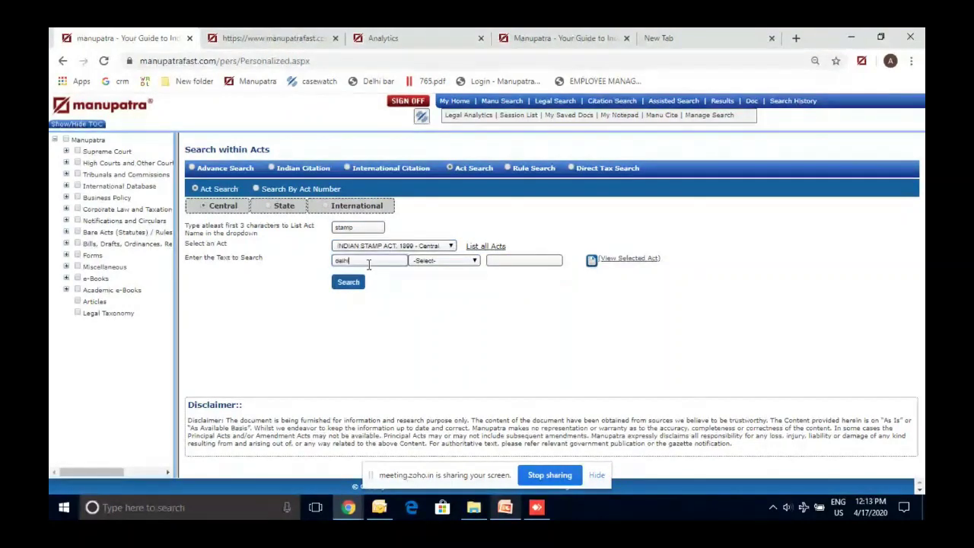
click(347, 288)
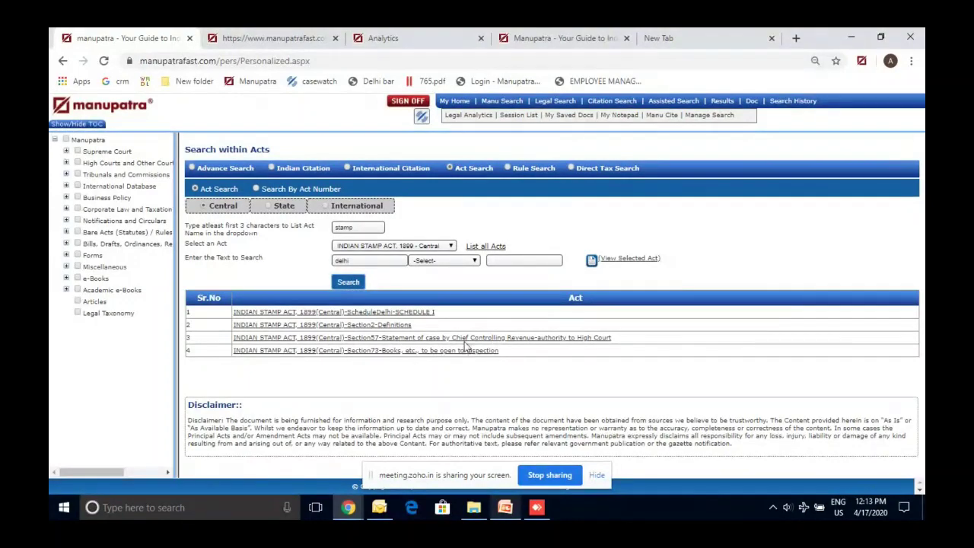
click(408, 314)
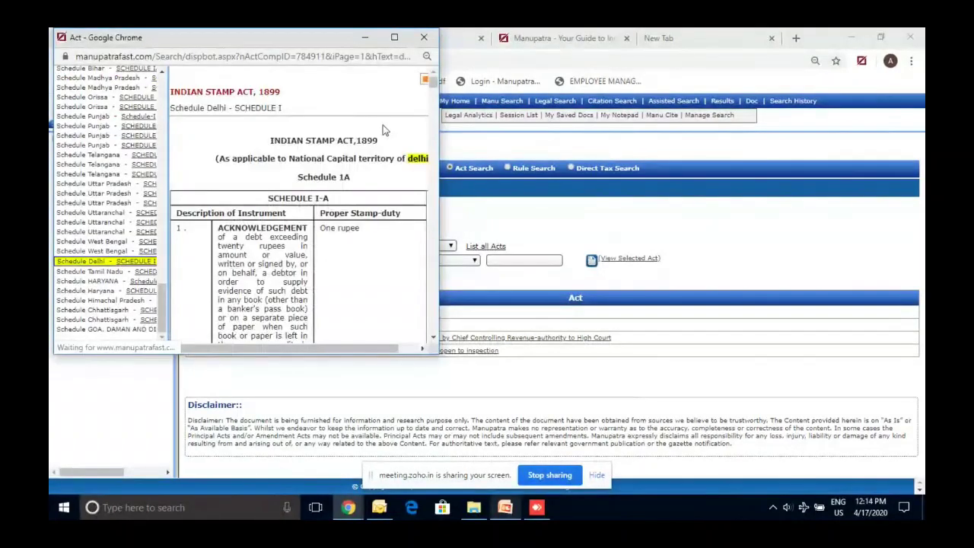
click(394, 38)
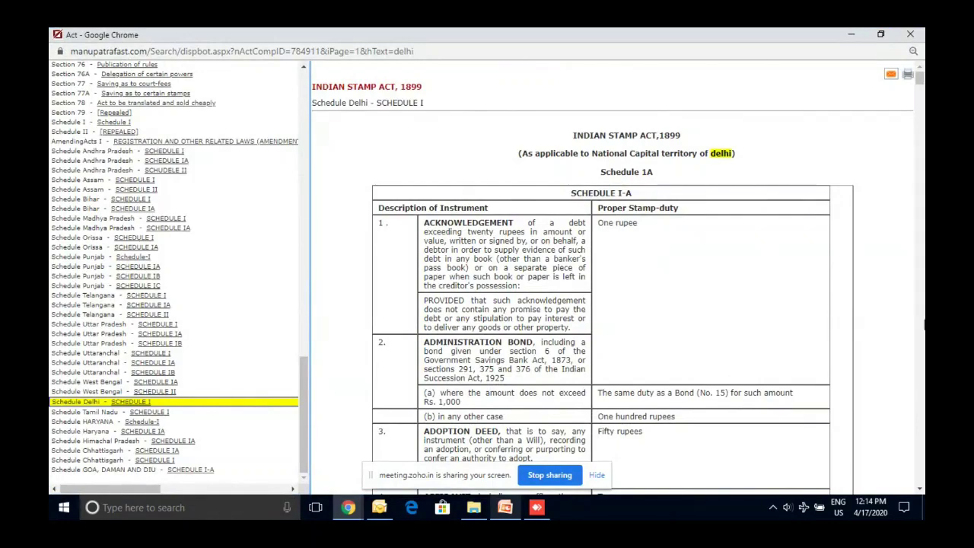
key(ctrl+w)
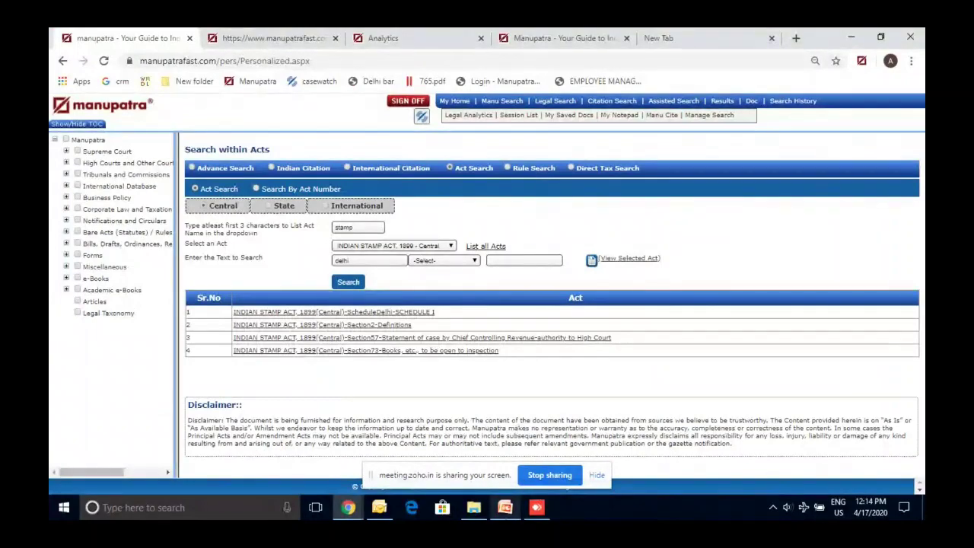
click(505, 506)
click(128, 381)
Advance to Case Study #10 on citation (1985) 47 CTR (SC) 126, then return to Manupatra
key(Down)
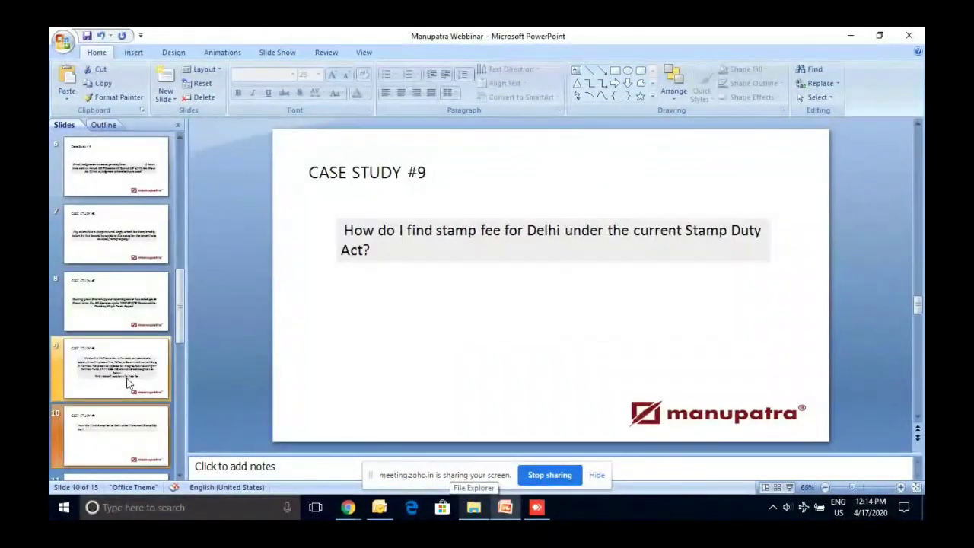
key(Down)
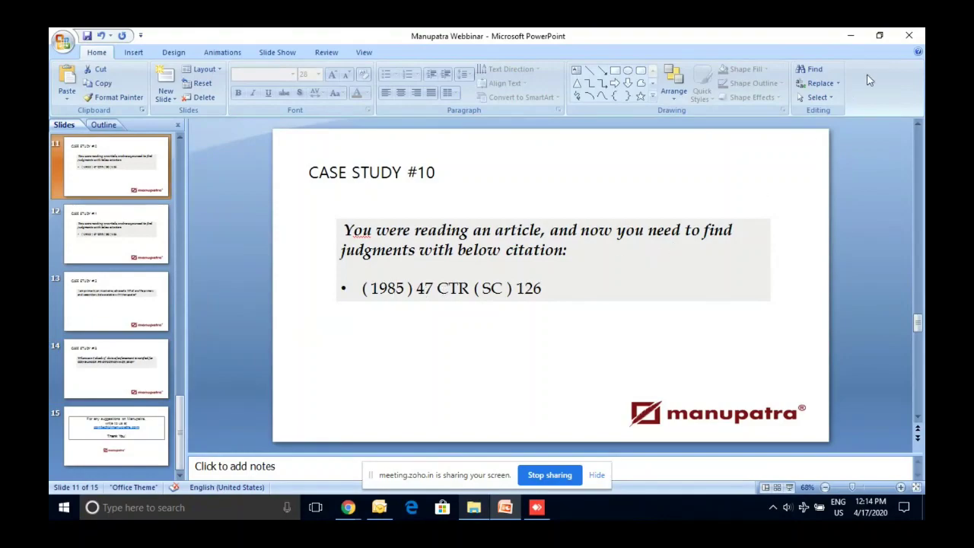
click(850, 36)
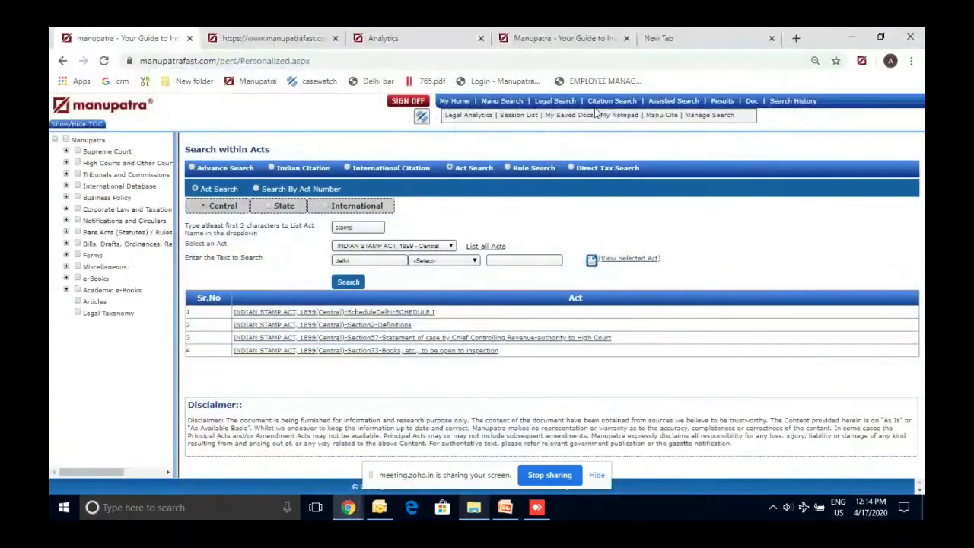
Open Citation Search and find 'ctr' in the full journal titles list
click(553, 117)
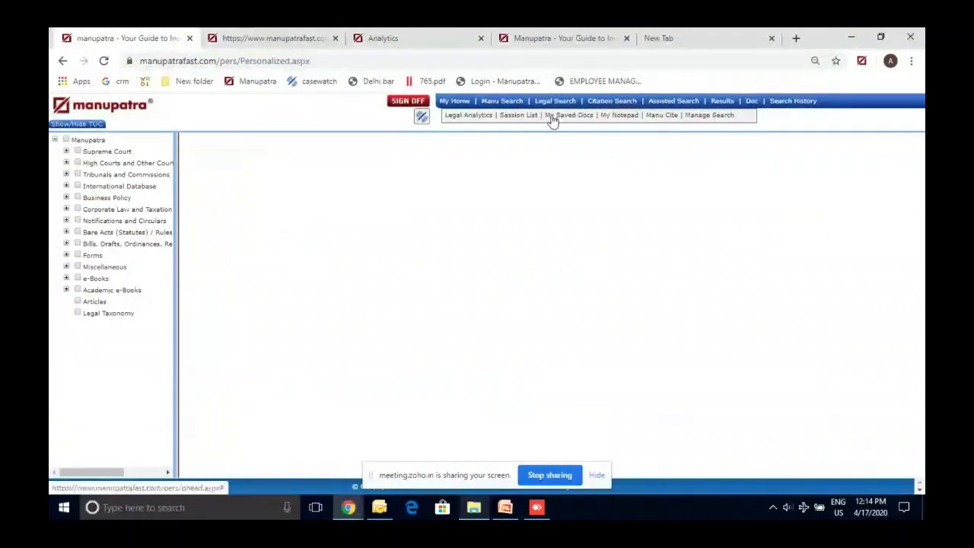
click(358, 197)
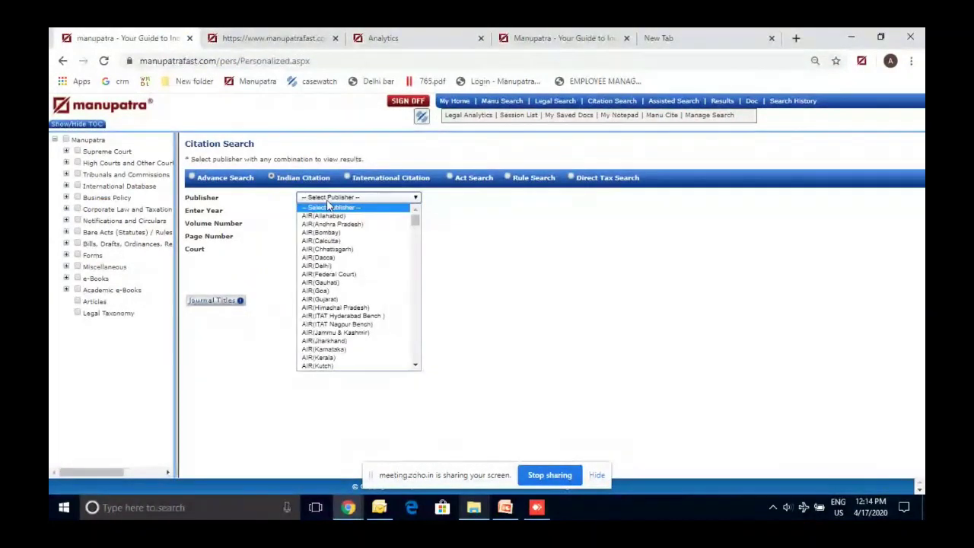
click(218, 311)
click(212, 301)
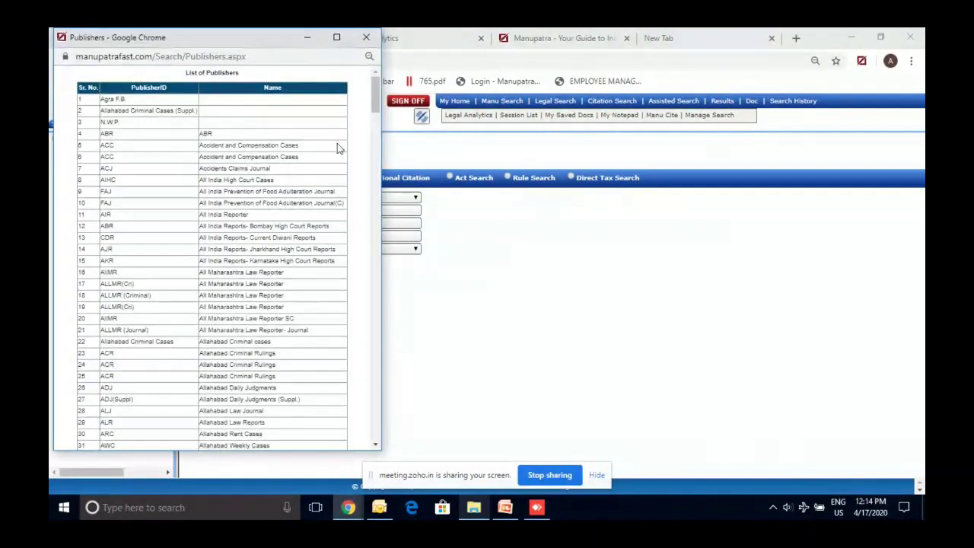
scroll(338, 148, down, 15)
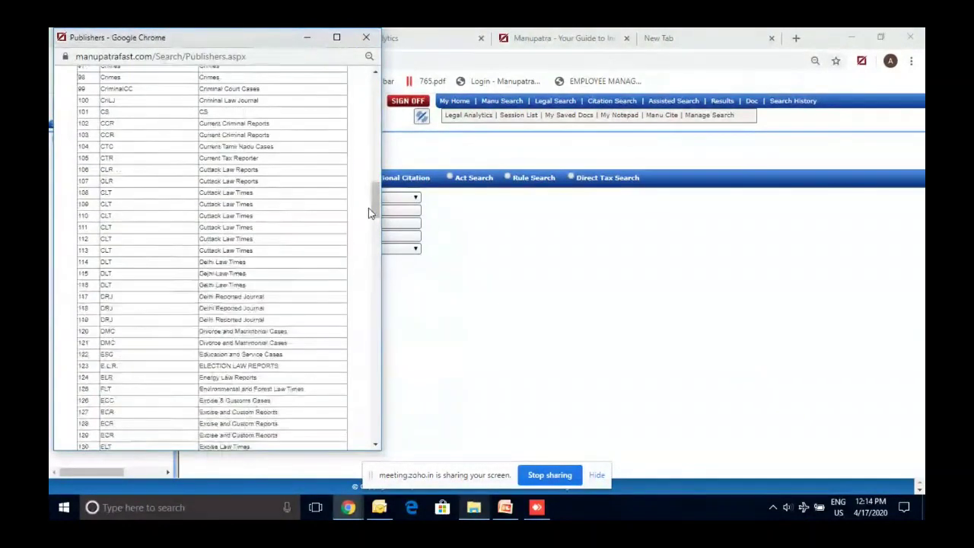
key(ctrl+f)
text(c)
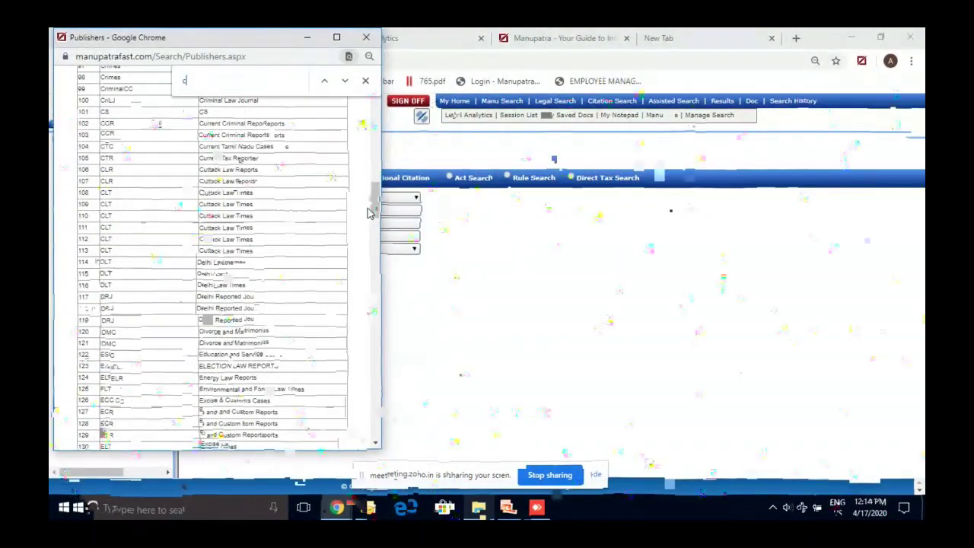
text(tr)
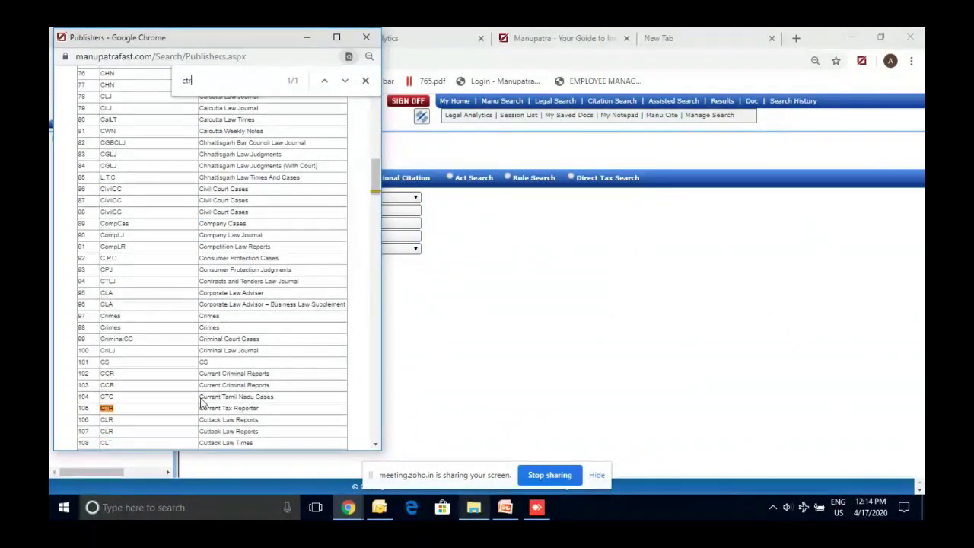
click(366, 36)
Set CTR as the publisher, then glance back at the Case Study #10 slide
click(369, 197)
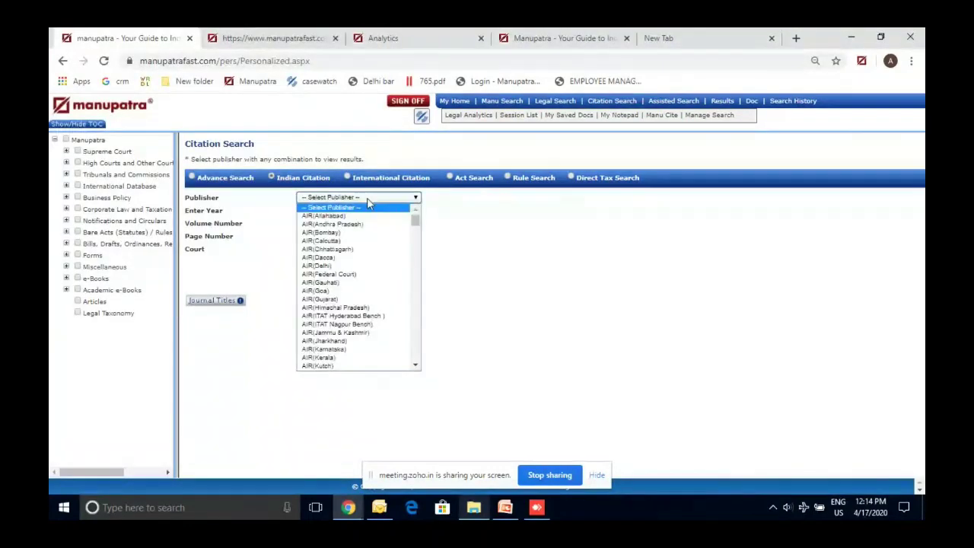
text(ctlj)
key(Down)
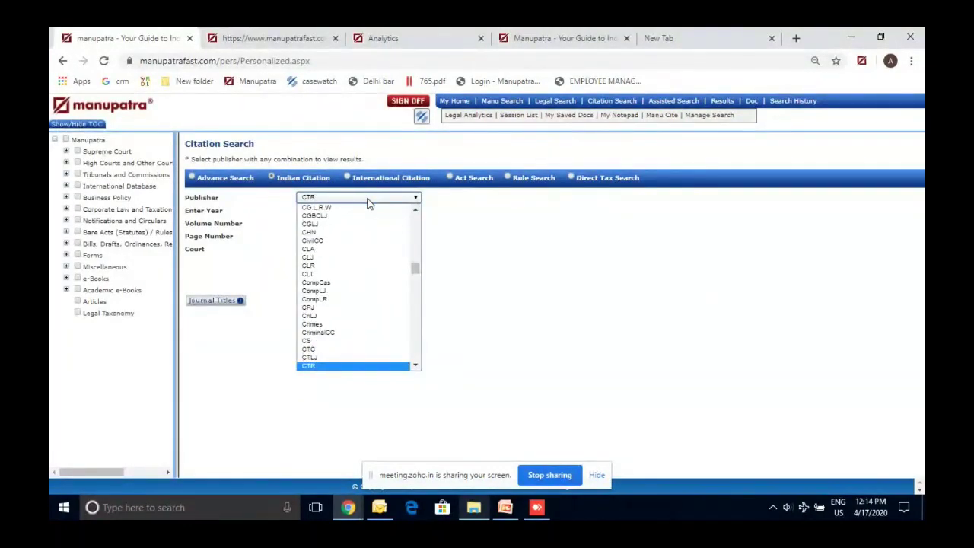
click(367, 199)
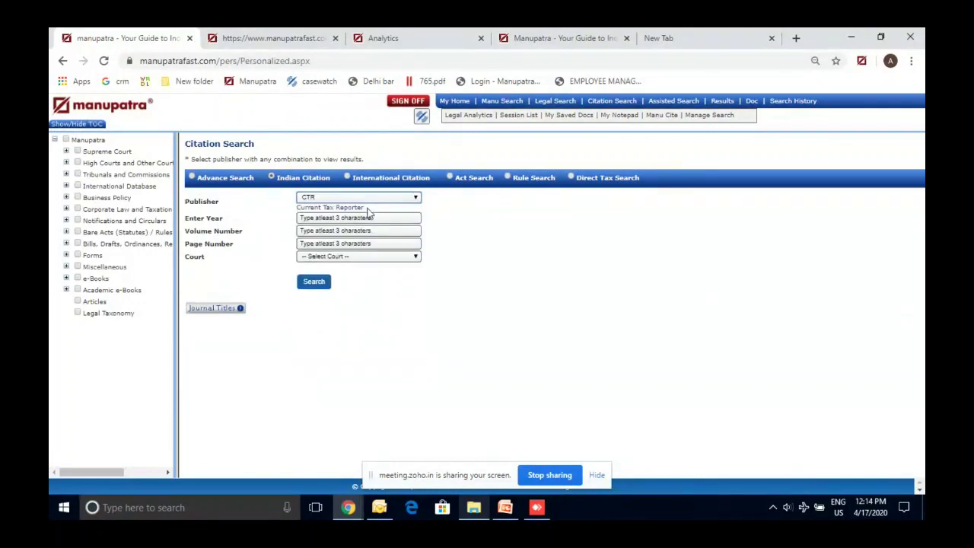
click(367, 218)
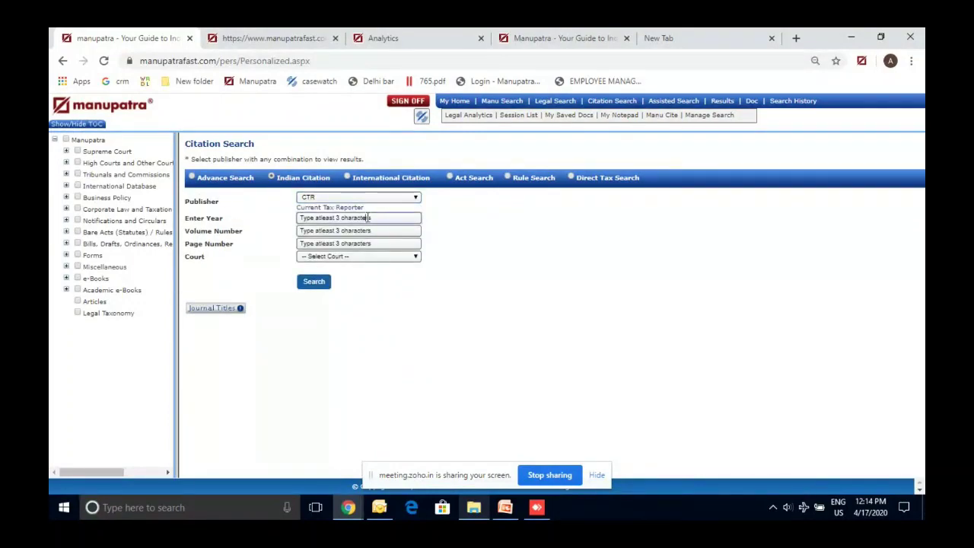
key(alt+Tab)
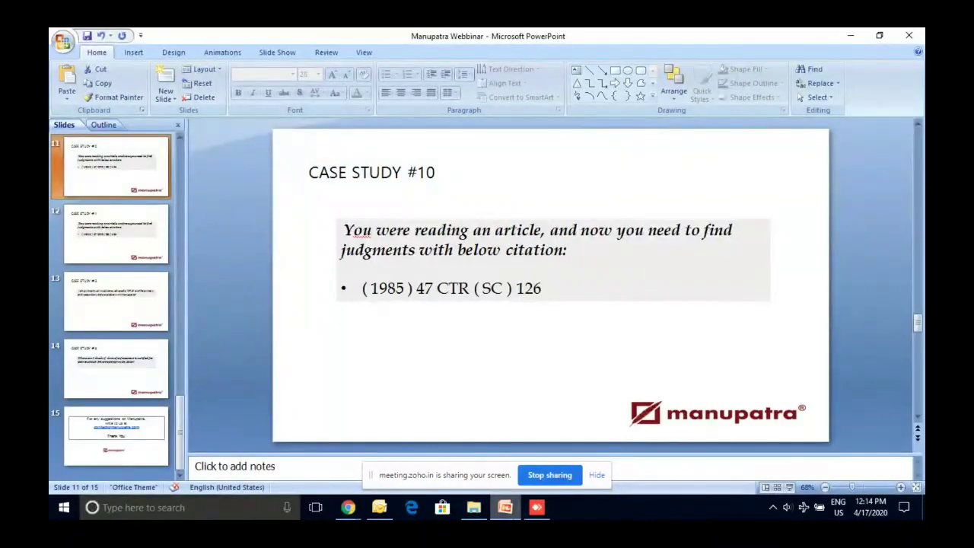
Enter year 1985 in the citation form and begin the volume number
key(alt+Tab)
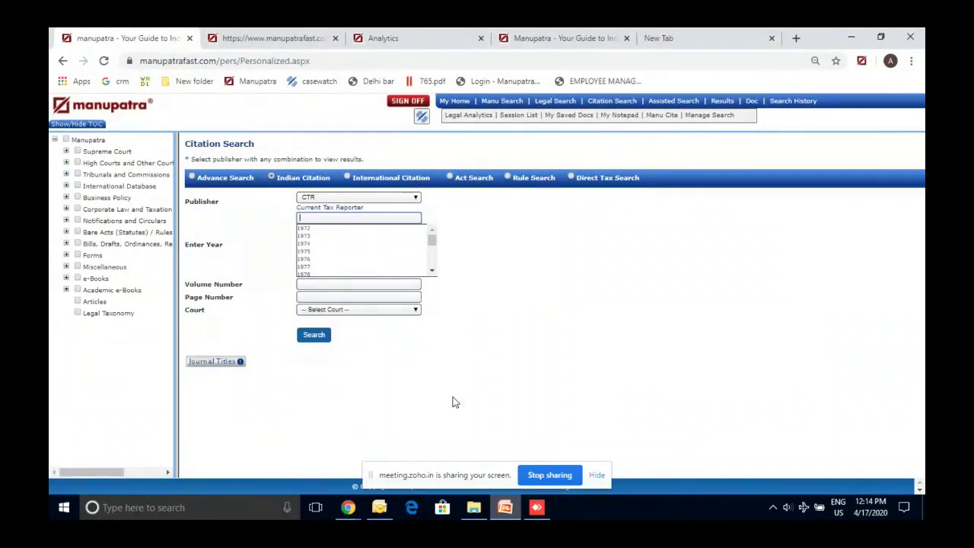
text(1985)
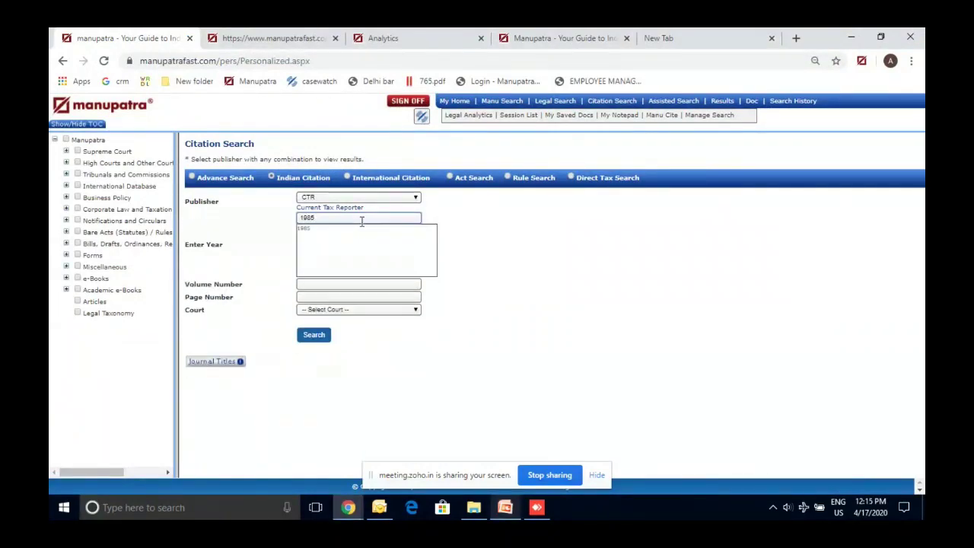
click(346, 228)
click(344, 235)
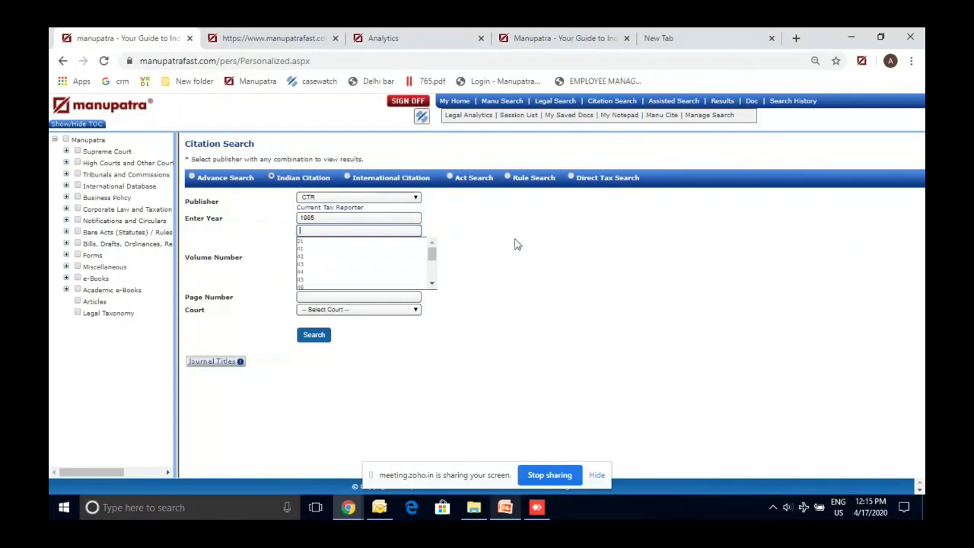
text(45)
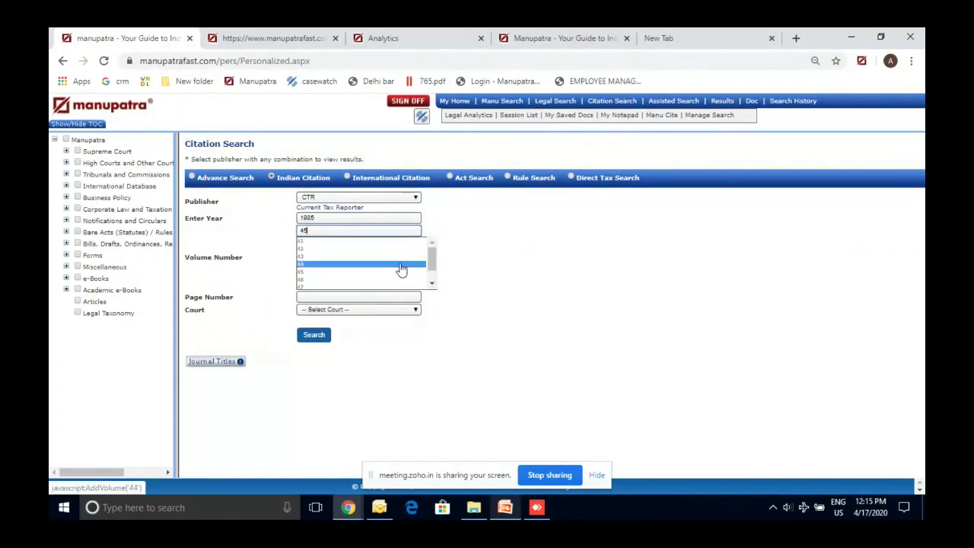
click(387, 273)
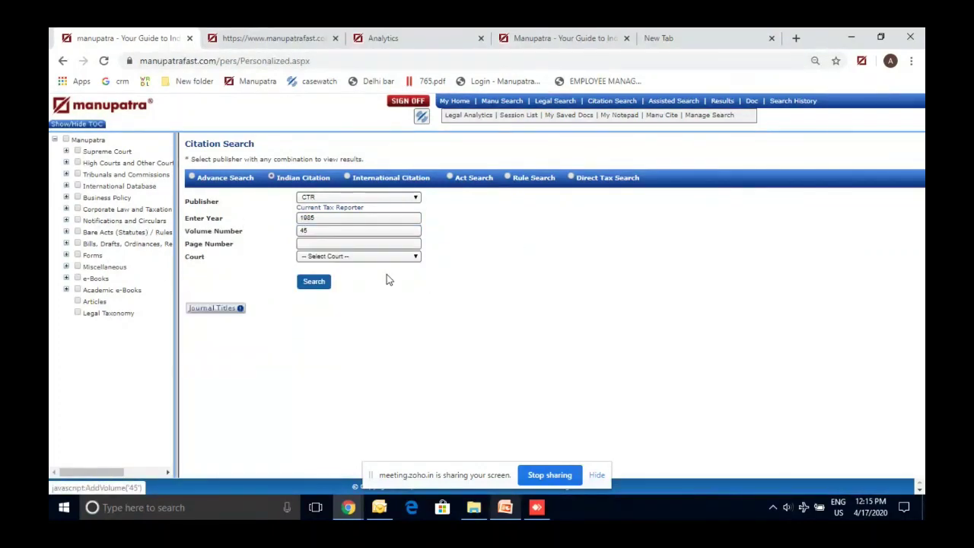
Recheck the slide's citation and correct the volume to 47
click(508, 511)
click(508, 511)
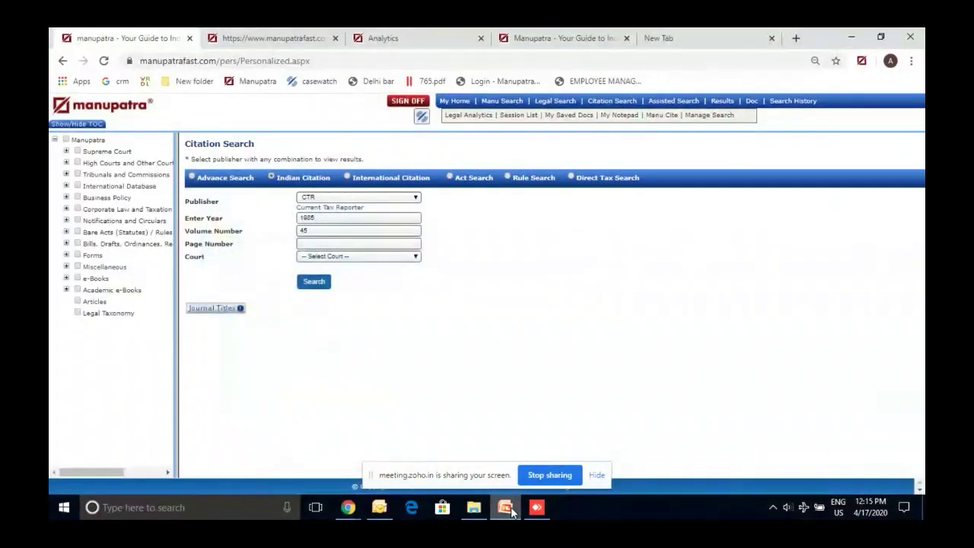
click(328, 232)
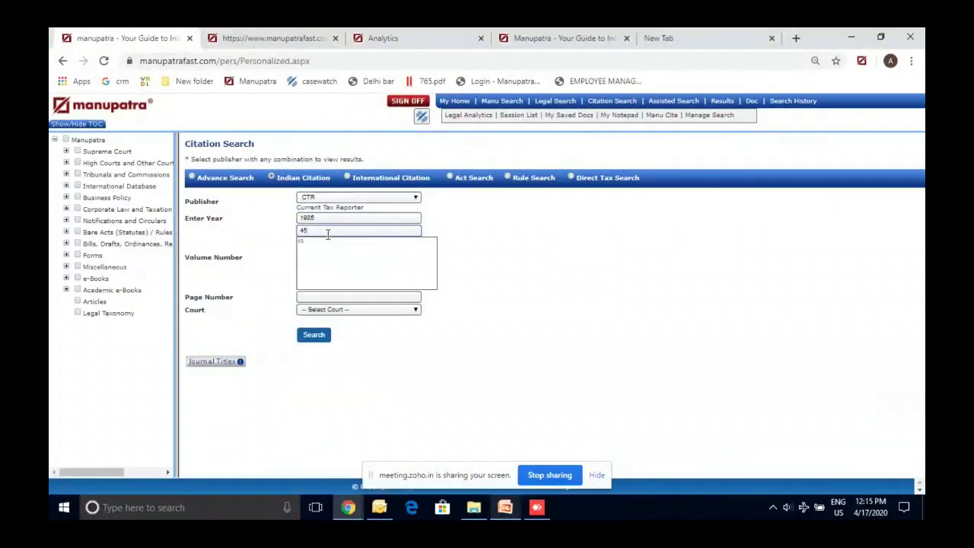
key(BackSpace)
text(7)
click(325, 242)
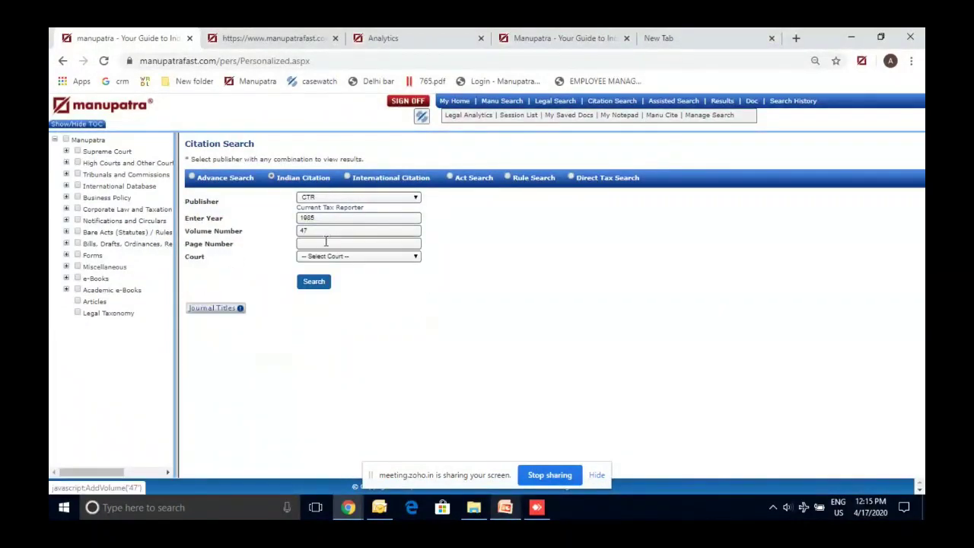
Set page 126 and run the citation search for (1985) 47 CTR (SC) 126
click(325, 241)
text(126)
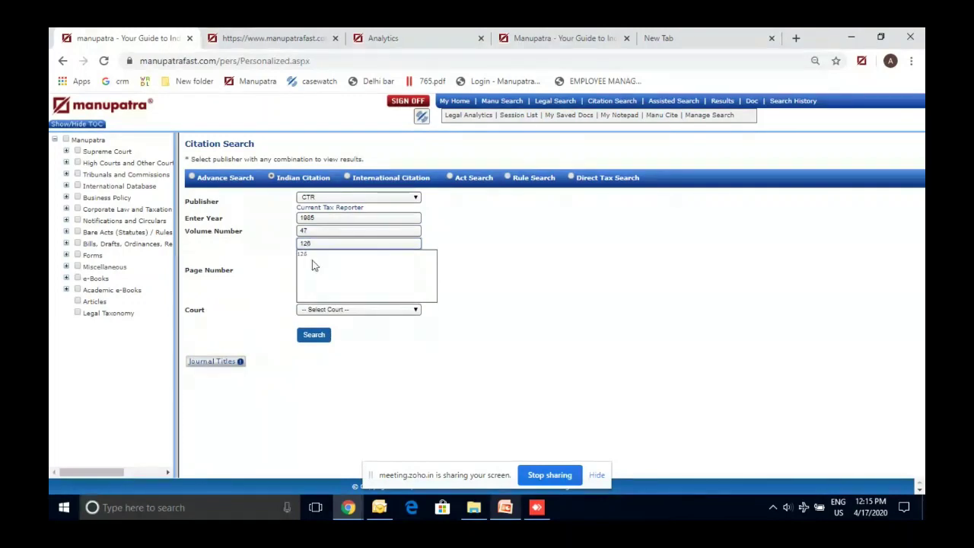
click(310, 262)
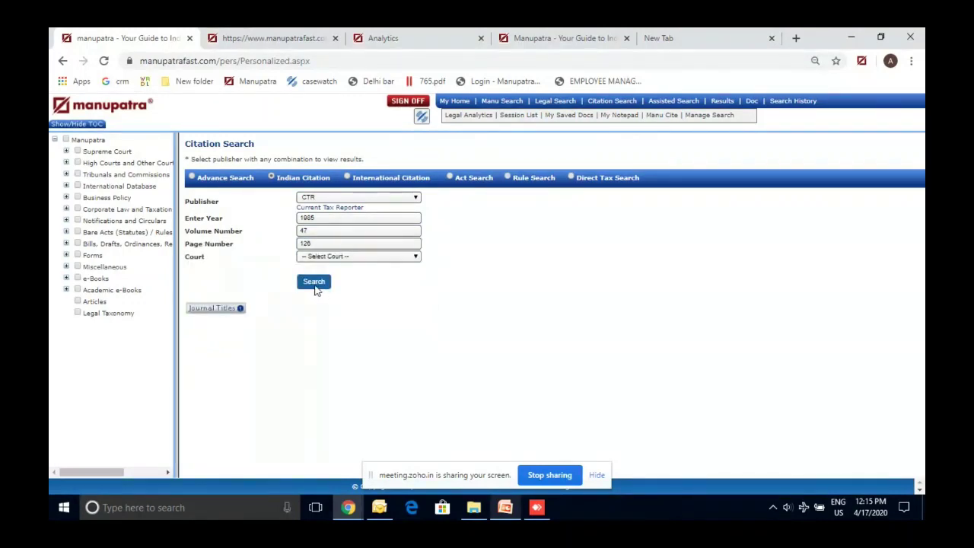
double_click(318, 243)
key(BackSpace)
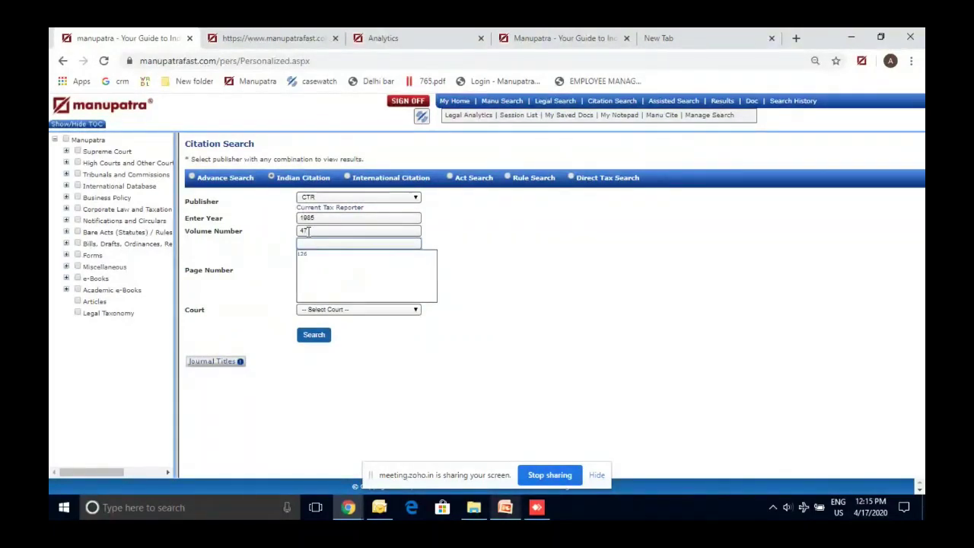
click(307, 255)
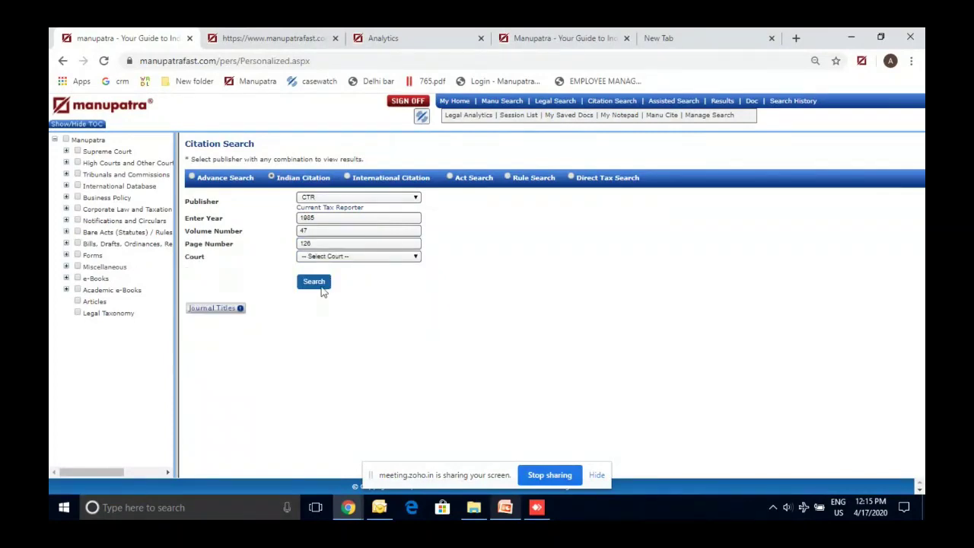
click(315, 284)
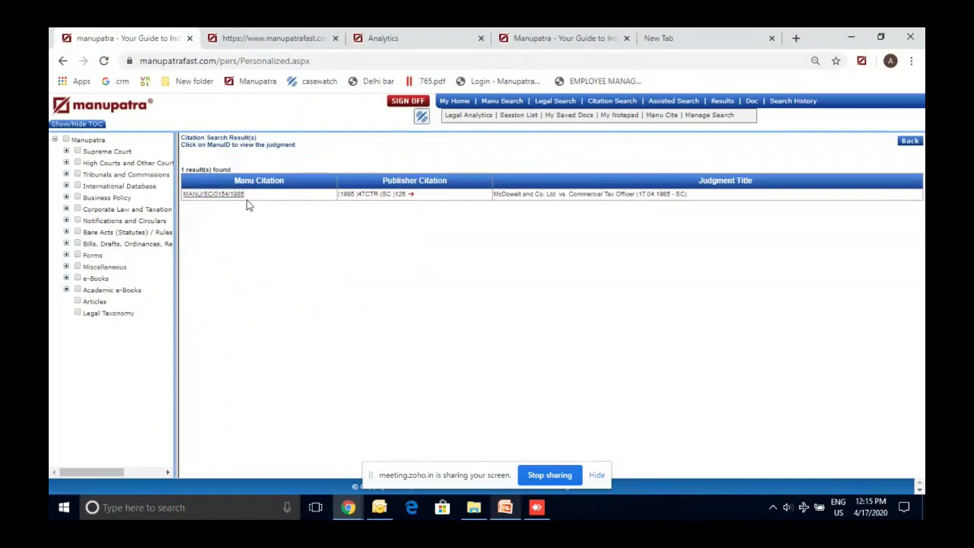
Open the McDowell and Co. Ltd. vs. Commercial Tax Officer judgment, reset the form, return to slides
click(238, 194)
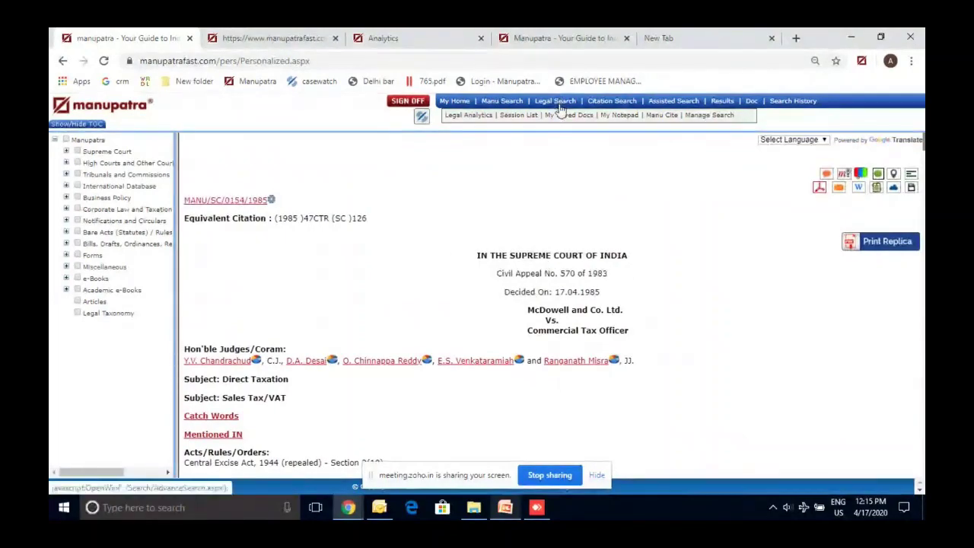
click(598, 105)
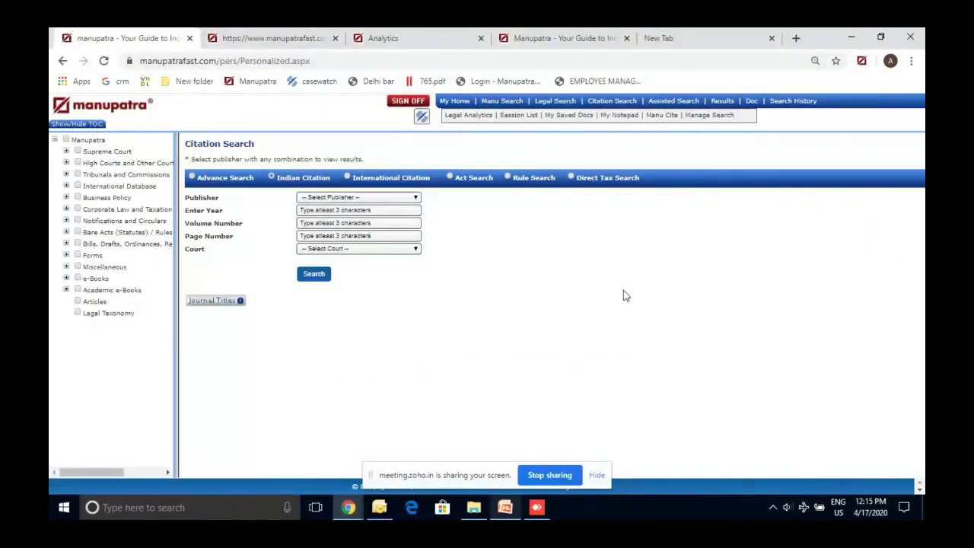
key(alt+Tab)
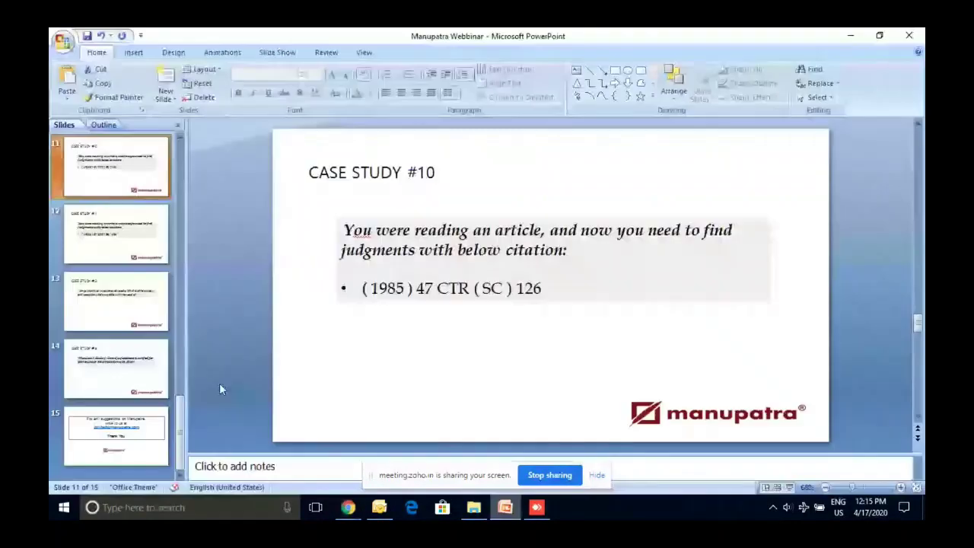
Jump to the Case Study #12 insolvency-data slide, then switch back to Manupatra
click(143, 351)
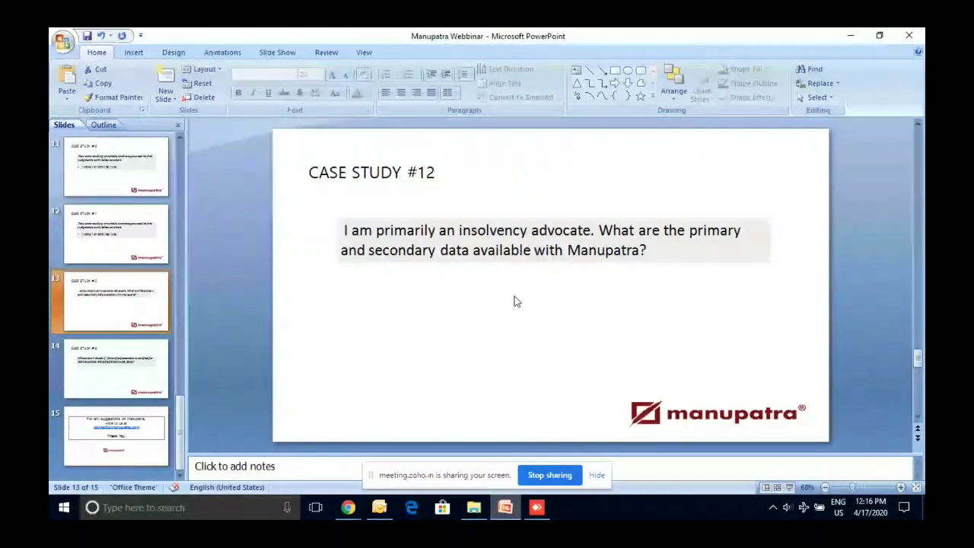
key(alt+Tab)
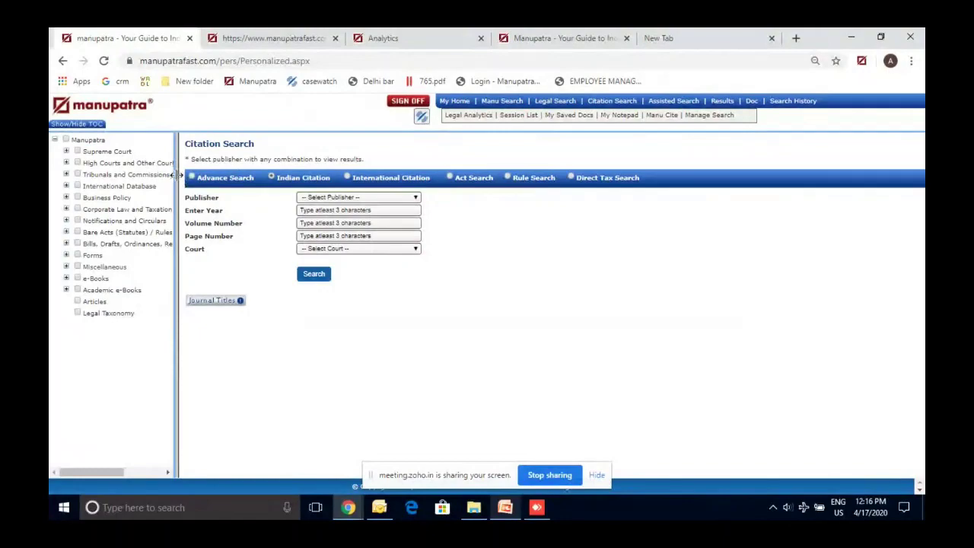
Widen the subject tree and open the Business Policy > Insolvency table of contents
drag(175, 175, 226, 176)
click(64, 198)
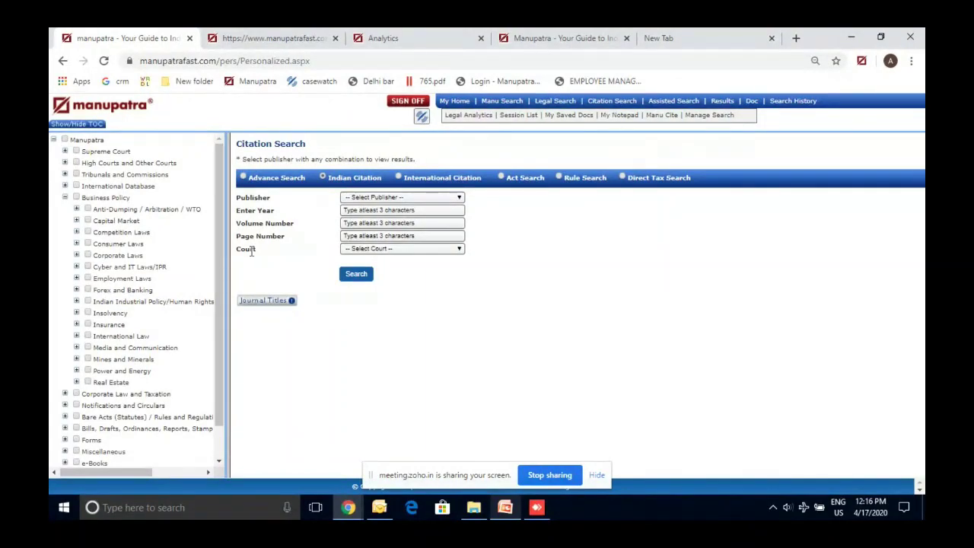
click(77, 313)
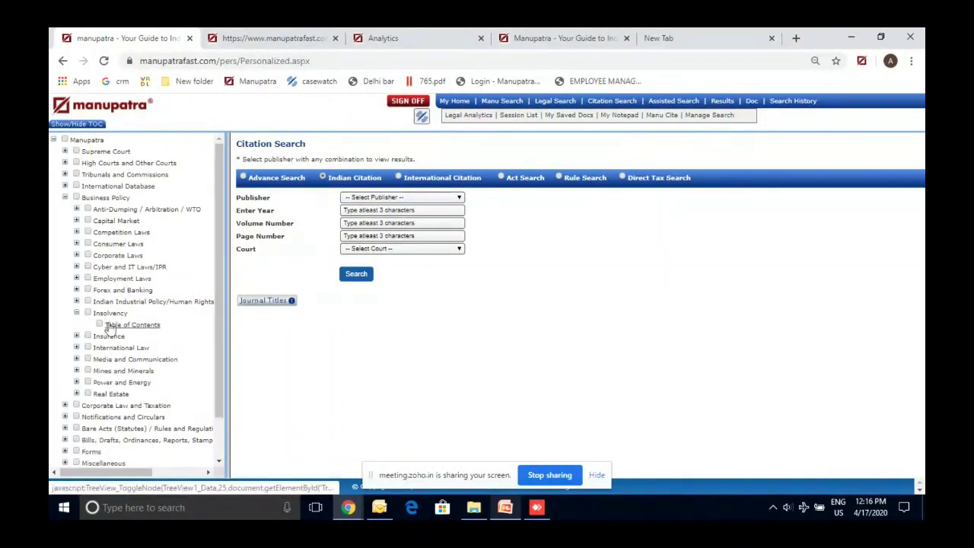
click(131, 325)
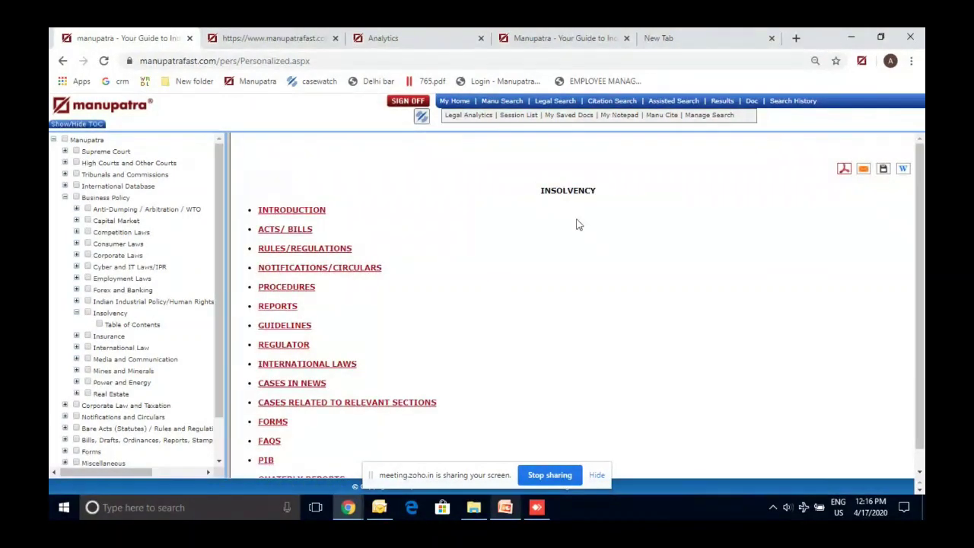
scroll(516, 284, down, 1)
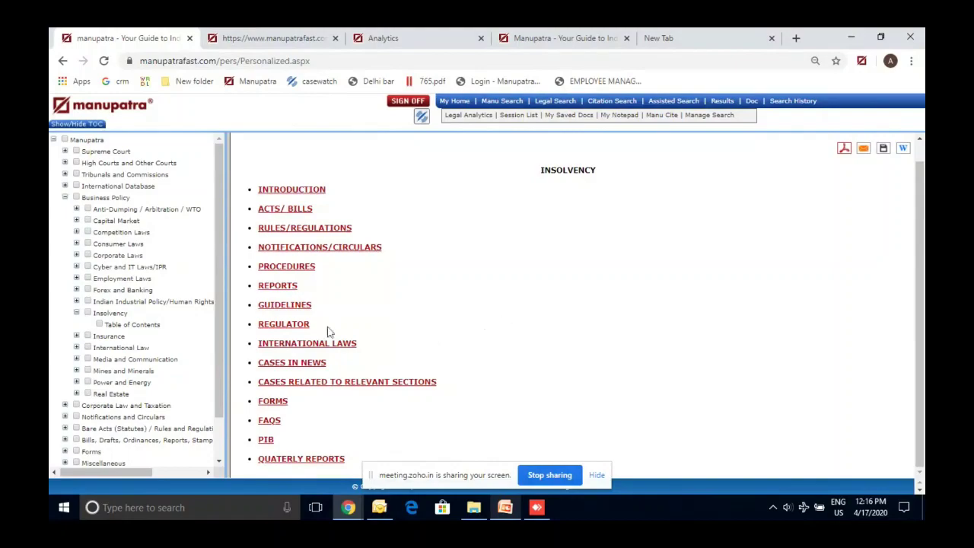
Open the Real Estate table of contents and review its sections from Acts to Miscellaneous
click(77, 393)
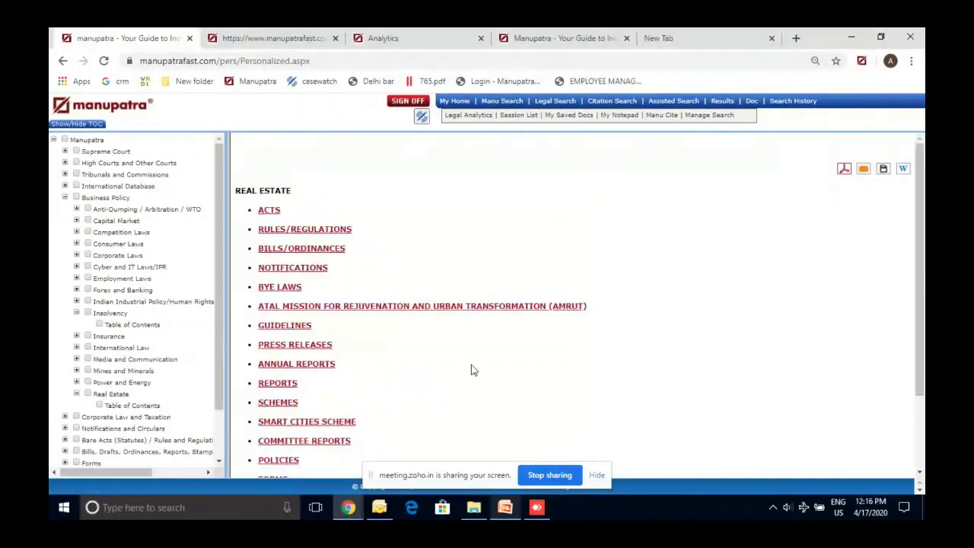
scroll(471, 366, down, 3)
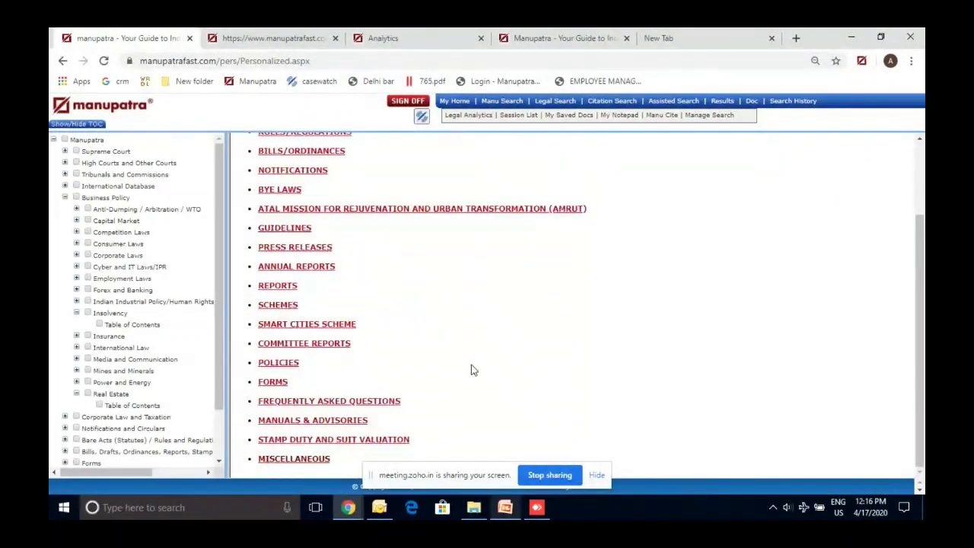
scroll(471, 370, up, 1)
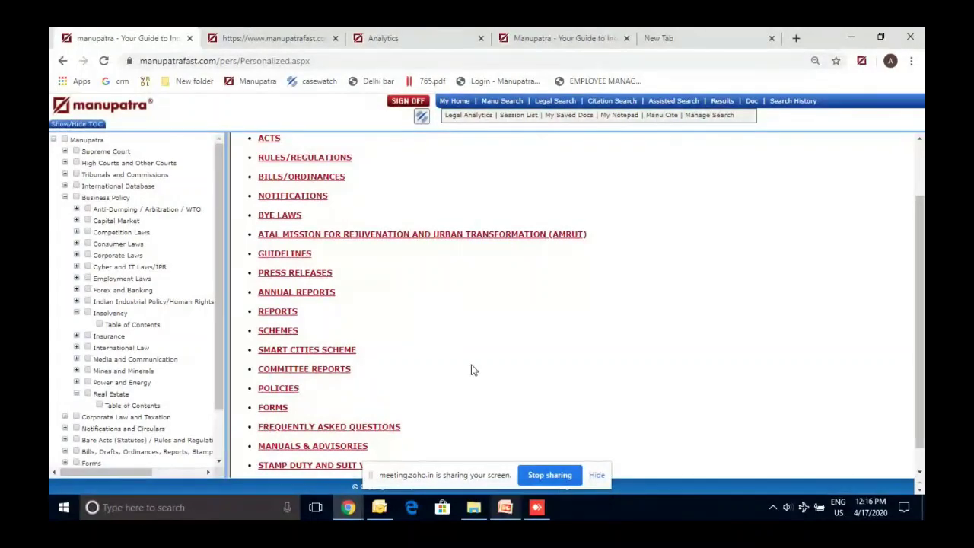
scroll(470, 370, down, 1)
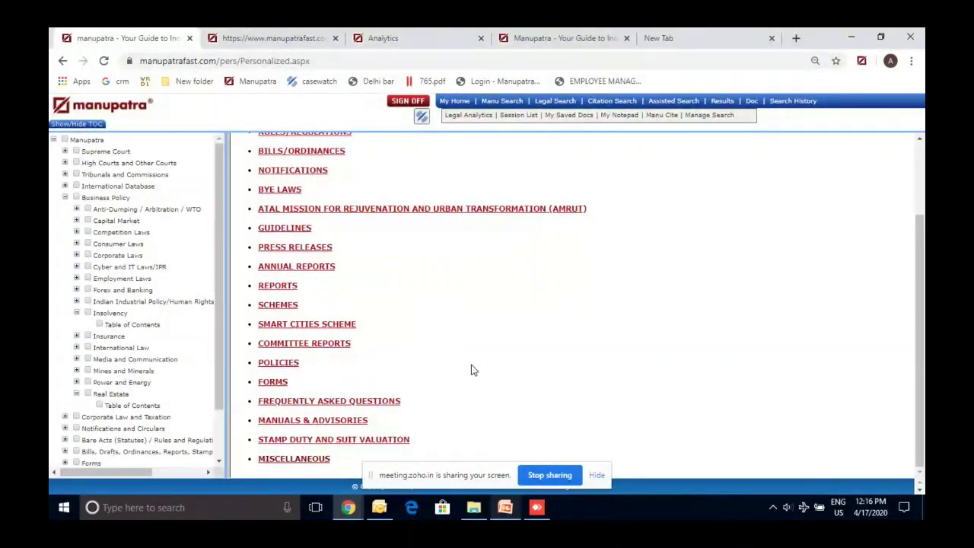
scroll(471, 370, up, 1)
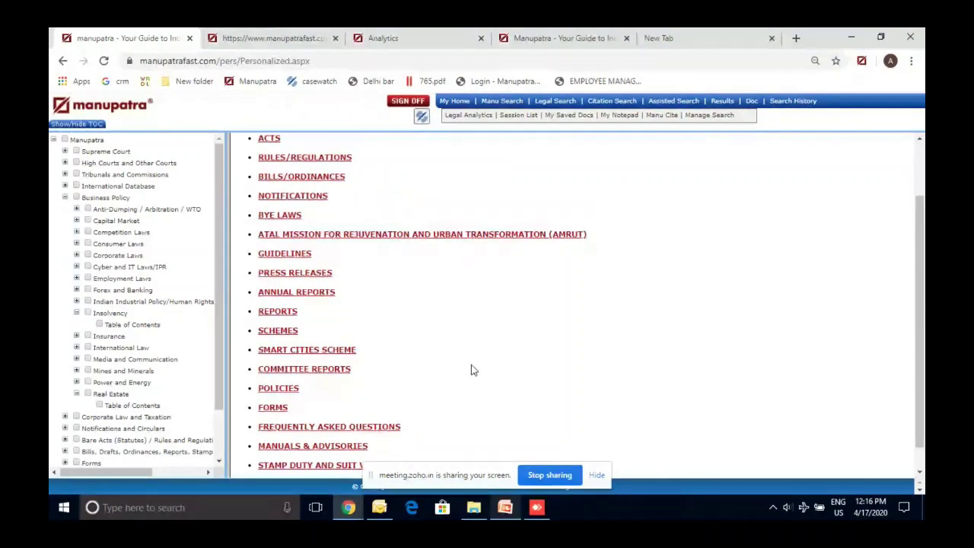
Collapse the Insolvency and Real Estate branches in the subject tree
scroll(471, 370, up, 3)
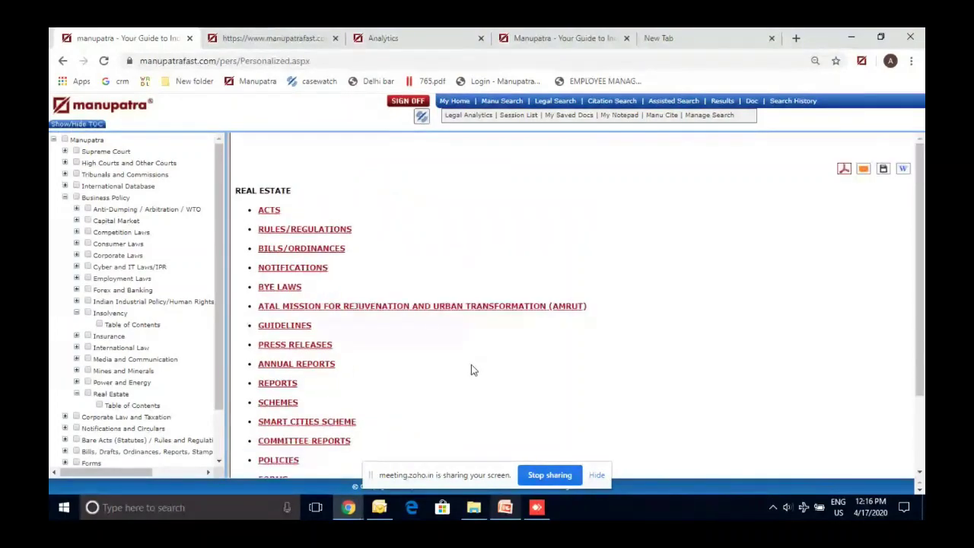
click(77, 313)
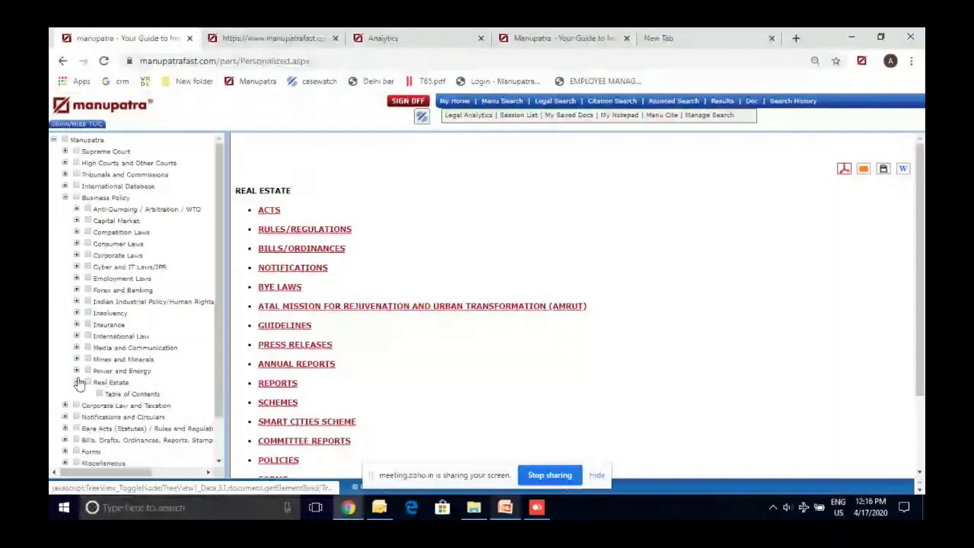
click(76, 382)
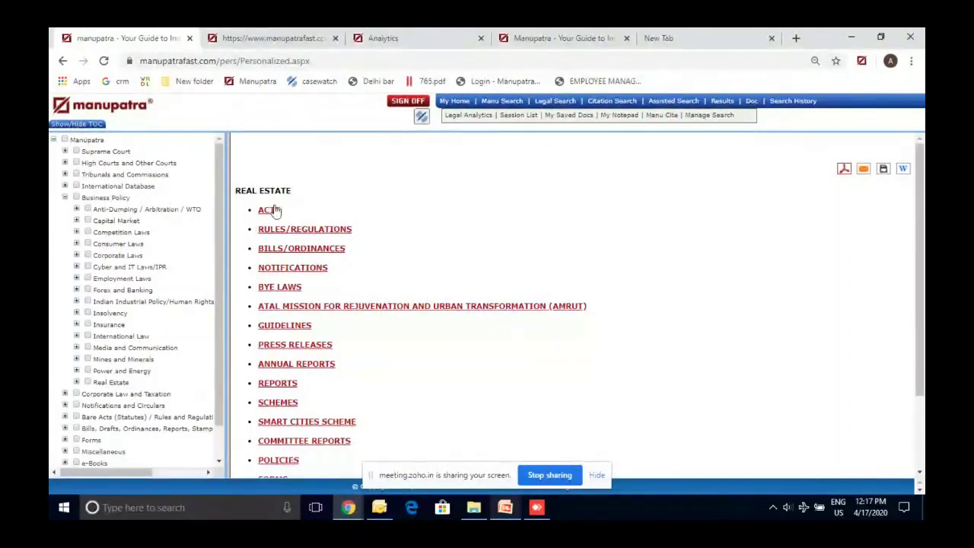
Open the Corporate Laws table of contents and review it from Central Acts to FAQs
click(77, 255)
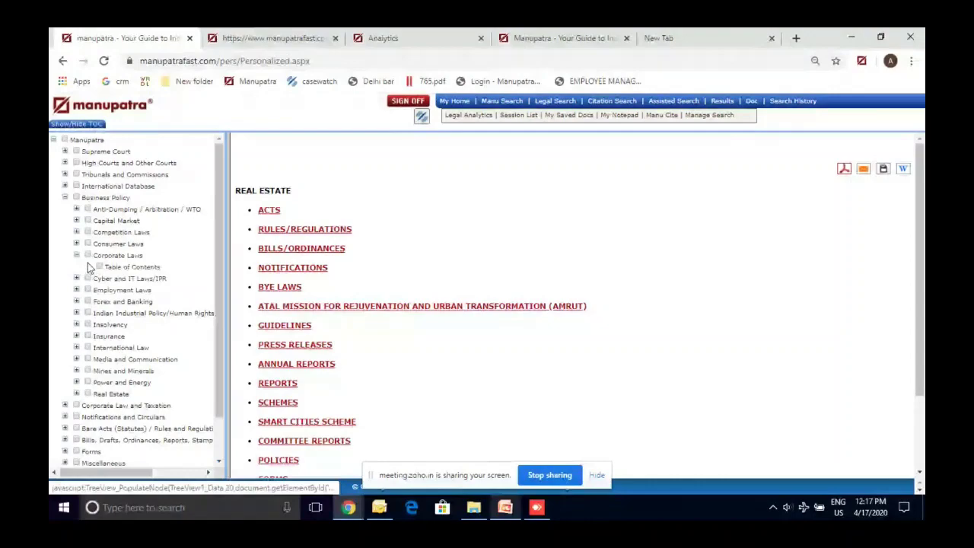
click(88, 266)
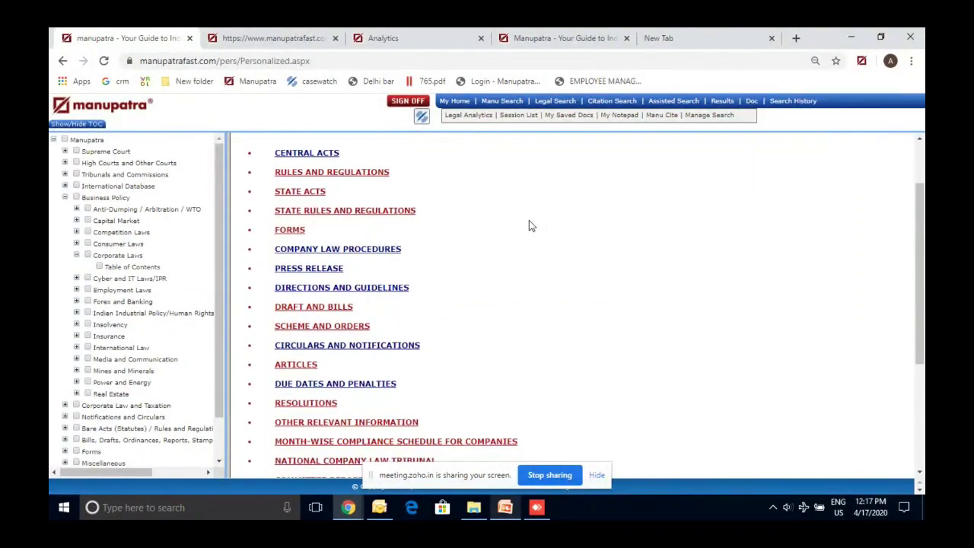
scroll(528, 220, down, 1)
scroll(528, 220, down, 1)
scroll(530, 222, down, 5)
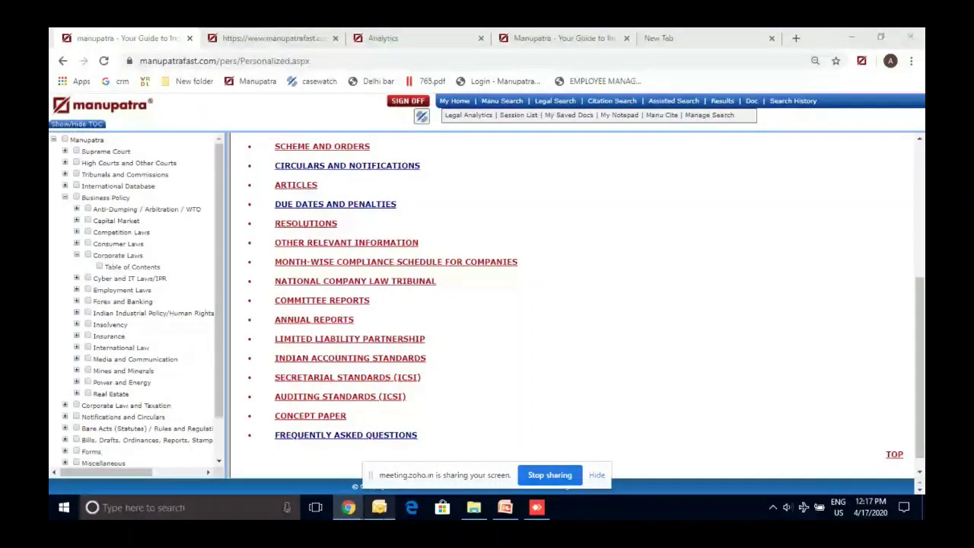
Show slide 14, Case Study #13 on the Consumer Protection Act, 2019, then return to Manupatra
key(alt+Tab)
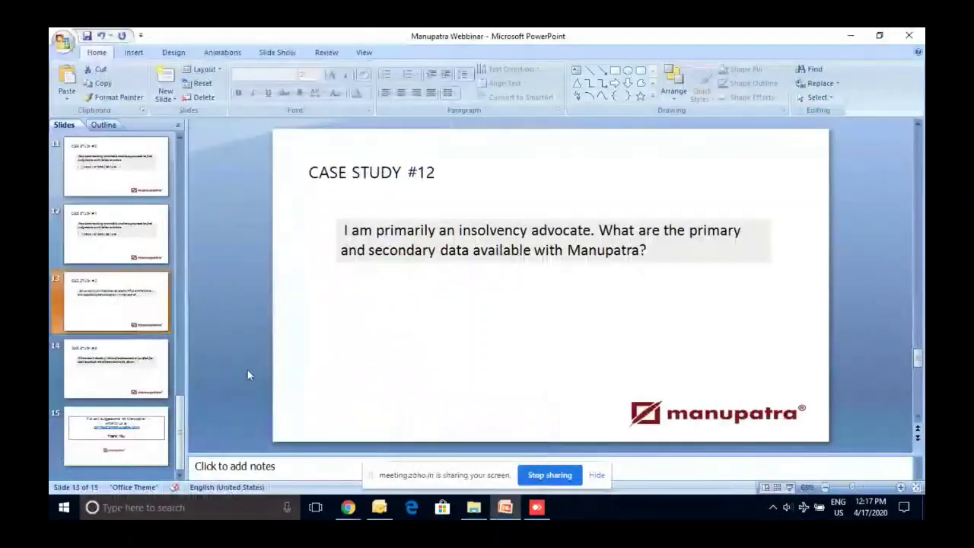
click(162, 389)
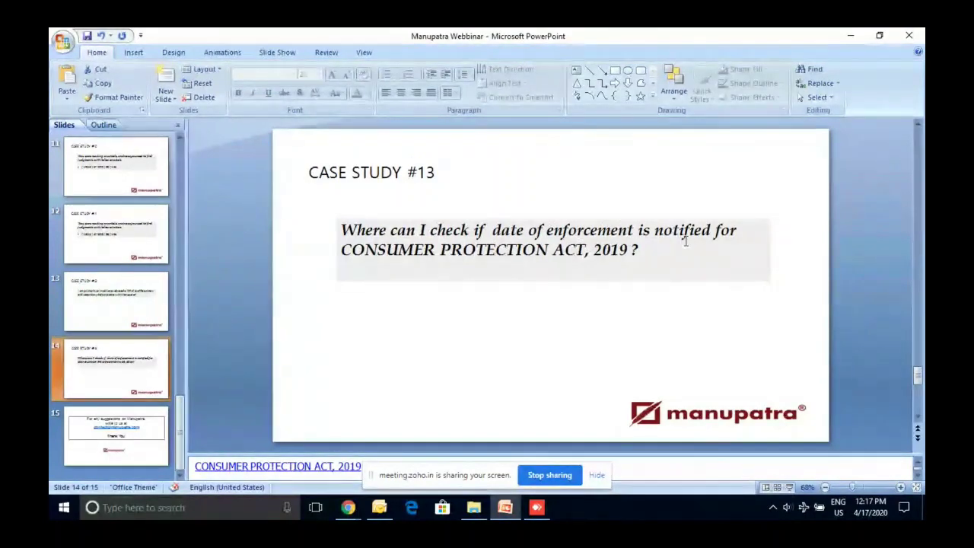
click(849, 36)
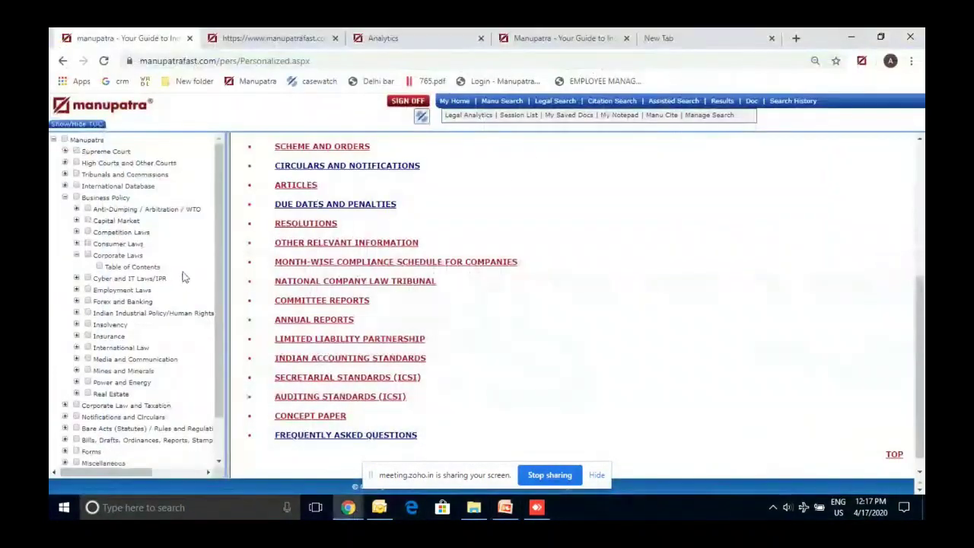
Collapse Business Policy, go to My Home and open Bare Acts > Central > Bare Acts table of contents
click(66, 198)
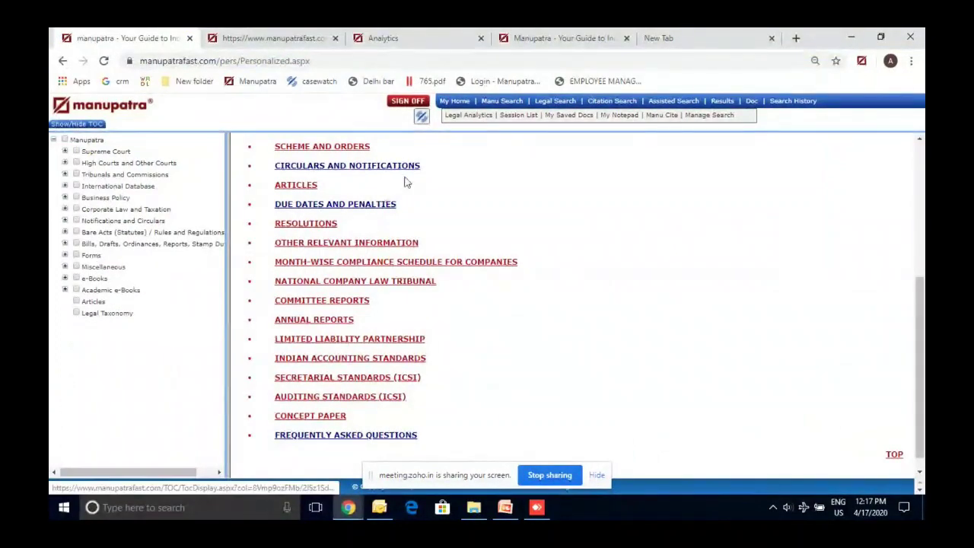
click(319, 169)
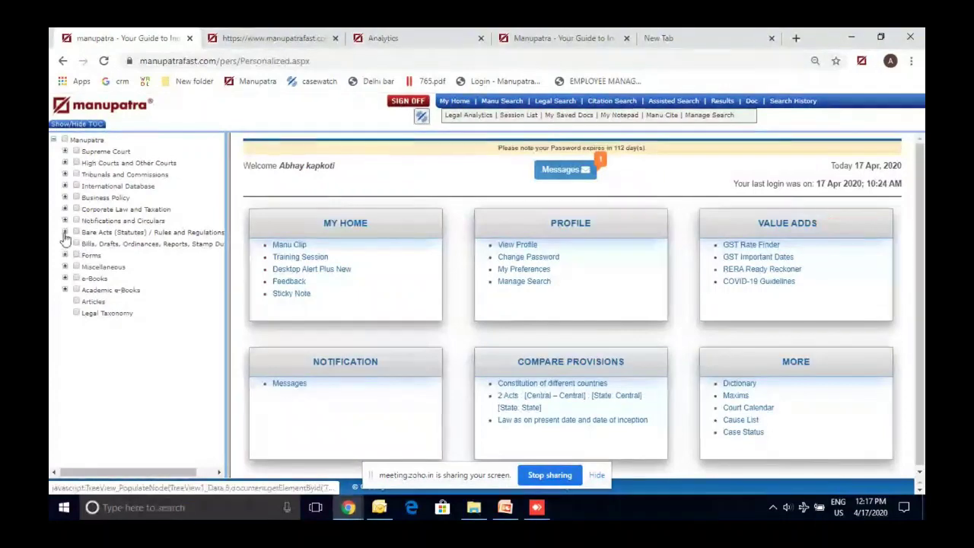
click(65, 233)
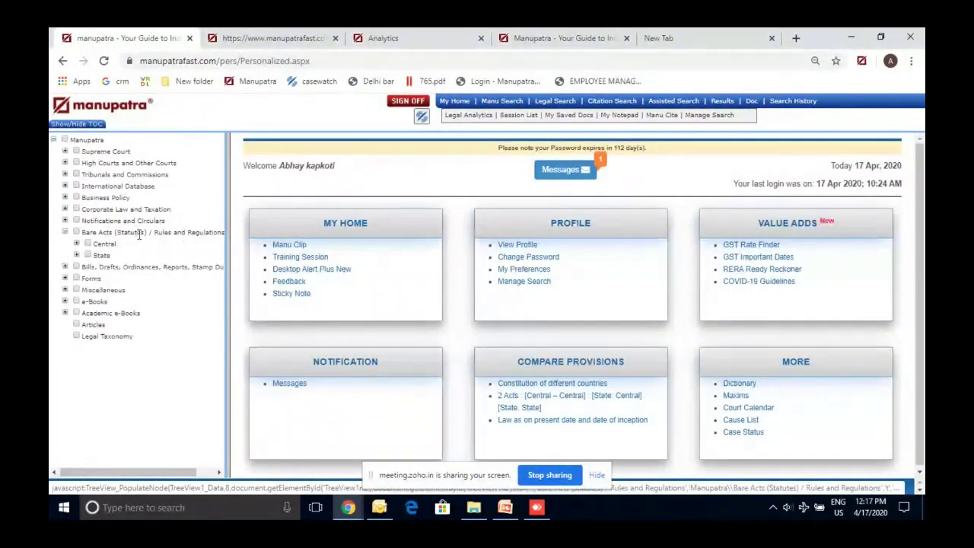
click(76, 244)
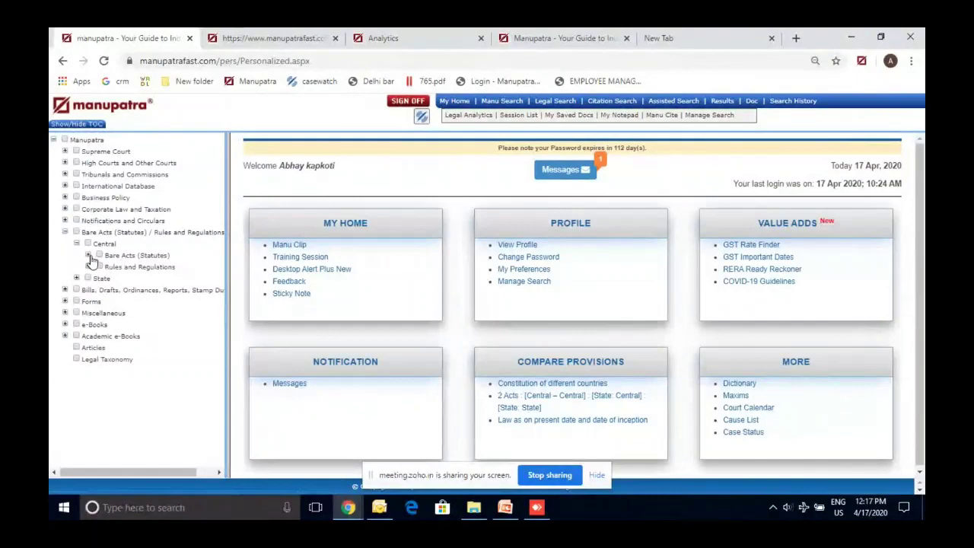
click(76, 243)
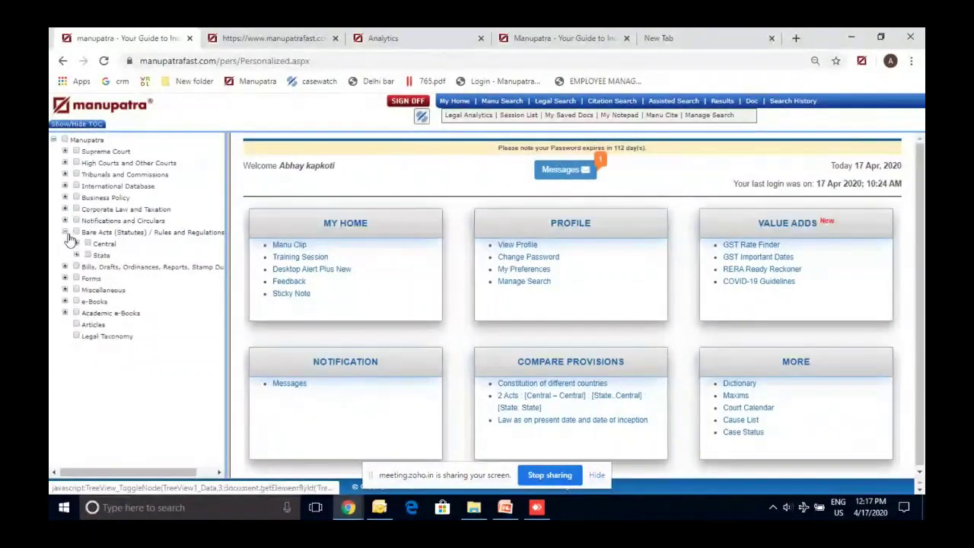
click(66, 232)
click(66, 232)
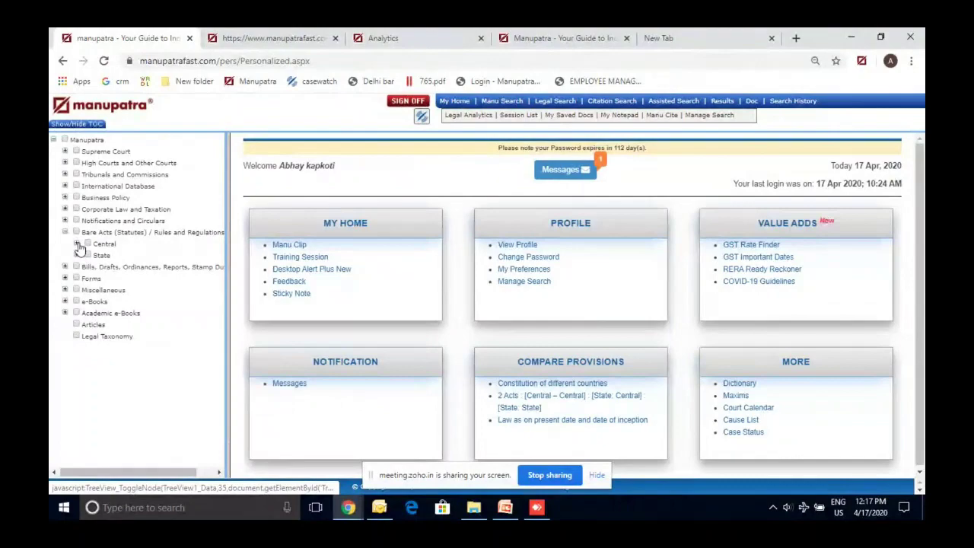
click(76, 243)
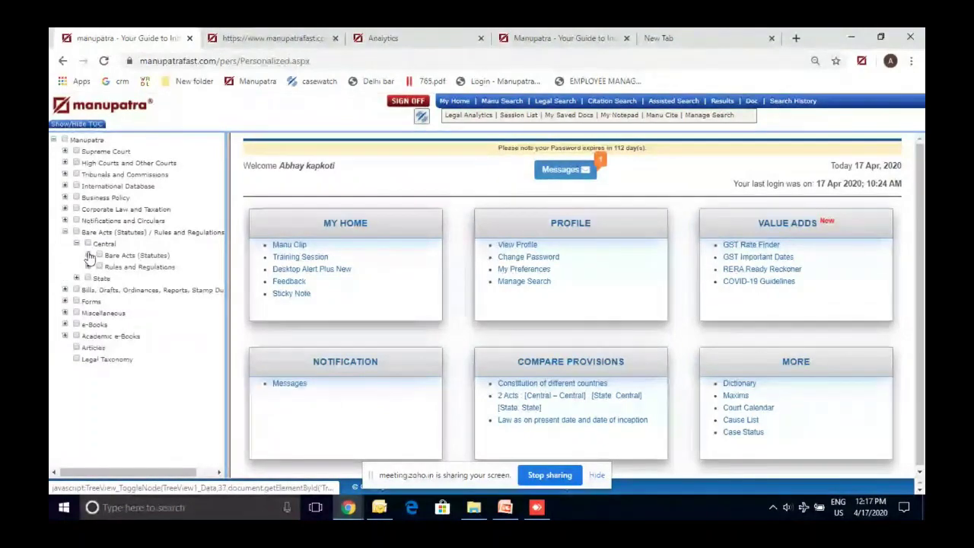
click(87, 256)
click(135, 268)
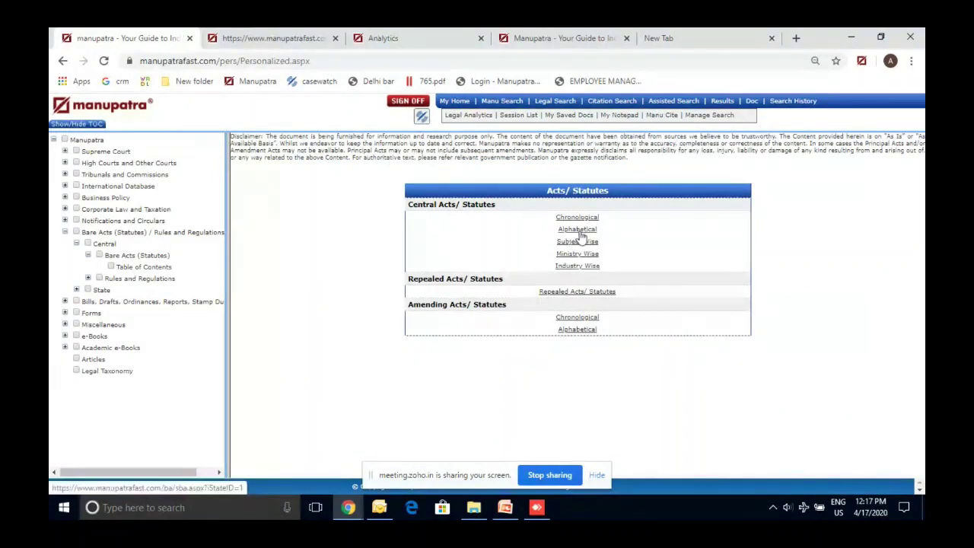
Show Central Acts/Statutes alphabetically with All letters selected
click(579, 231)
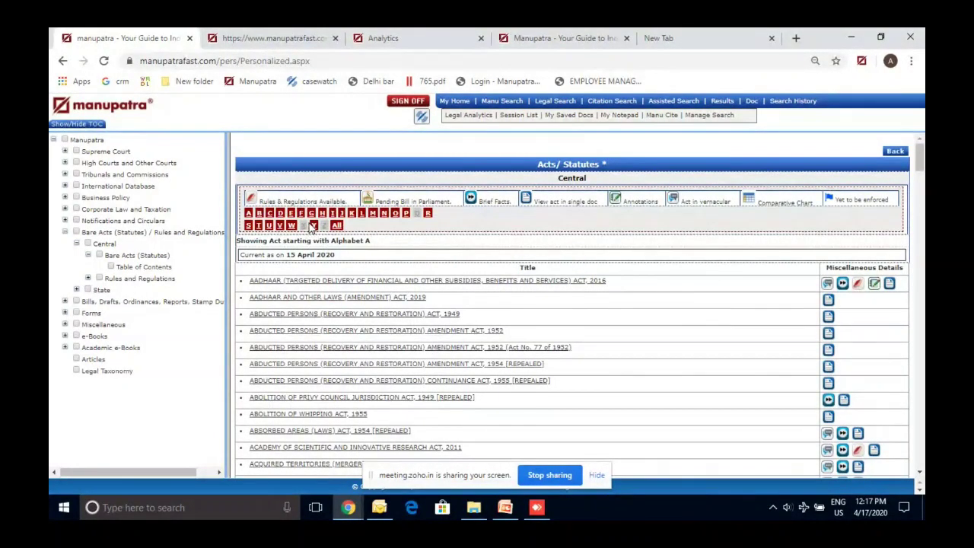
click(280, 214)
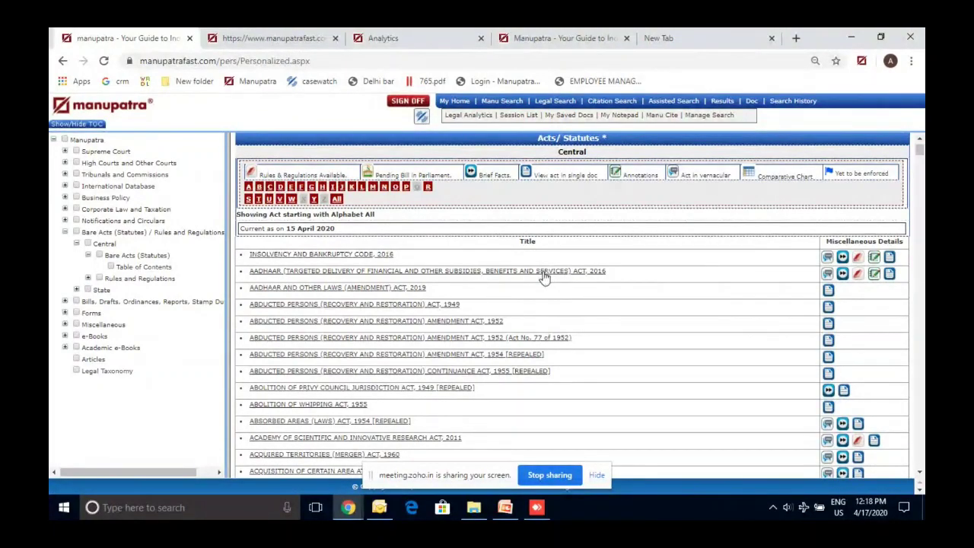
Find 'consumer' on the page and check the not-enforced flag on Consumer Protection Act, 2019
key(ctrl+f)
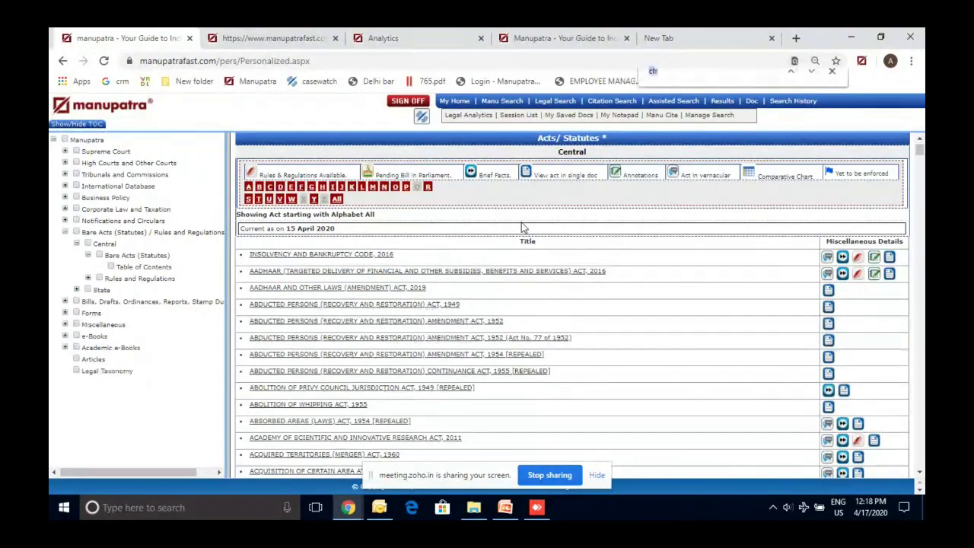
text(consumer)
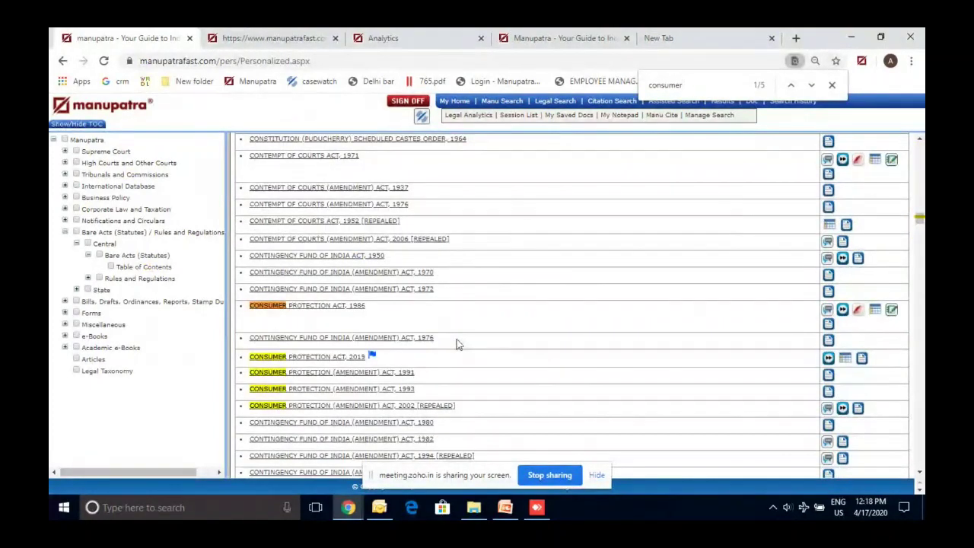
click(833, 86)
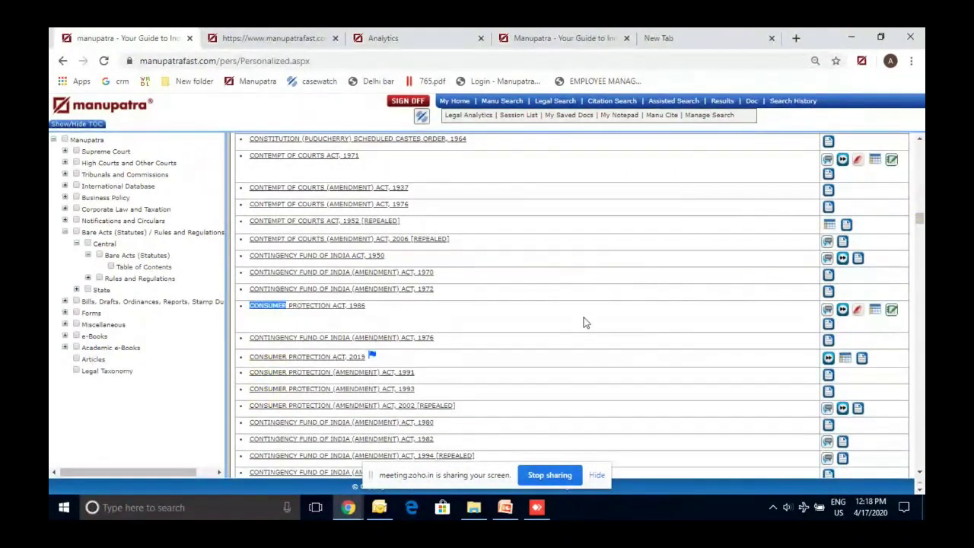
mouse_move(373, 358)
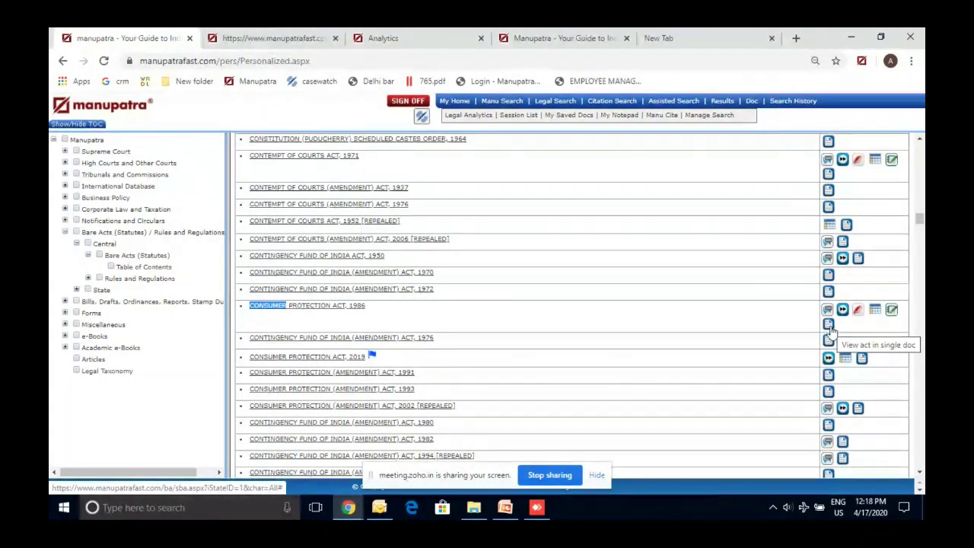
click(829, 327)
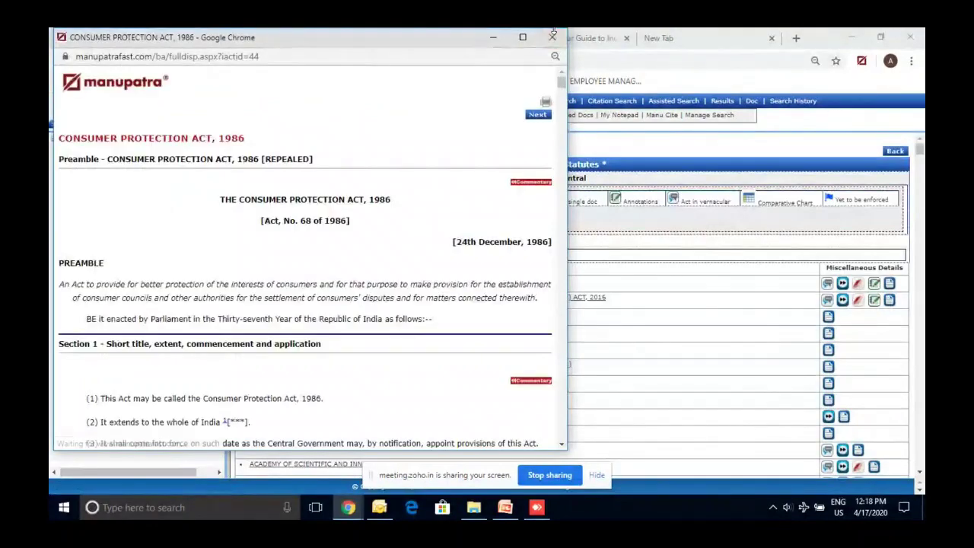
click(553, 38)
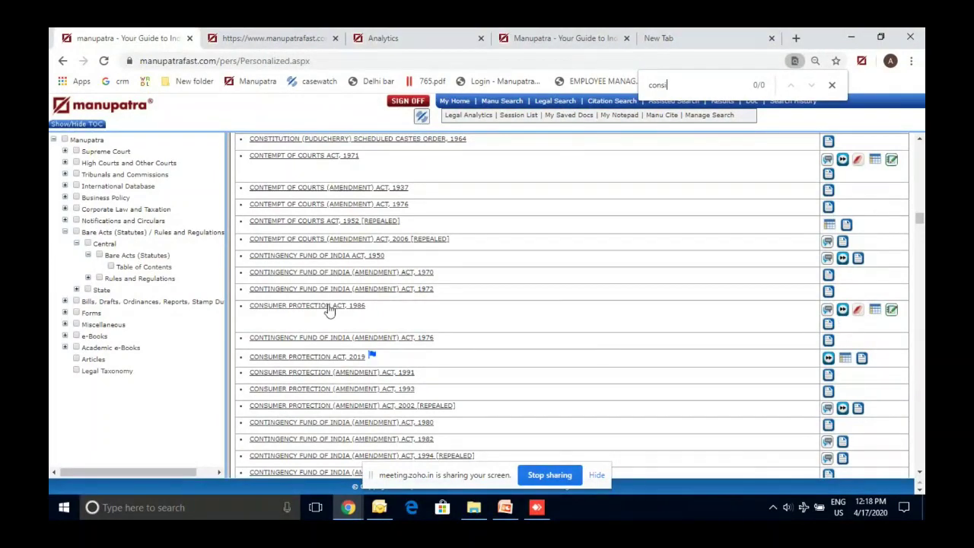
Open the Consumer Protection Act, 1986 section listing, then return to the PowerPoint slides
click(329, 308)
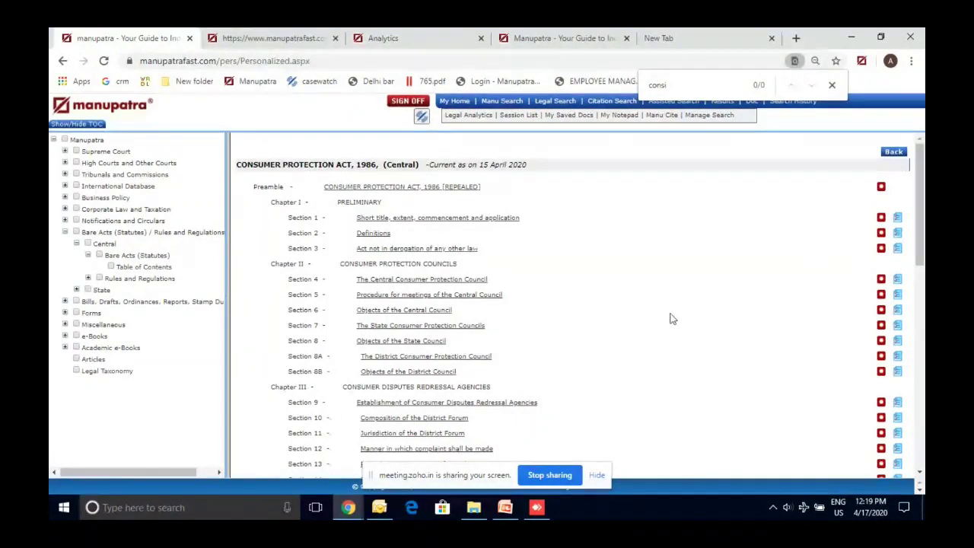
scroll(670, 318, down, 3)
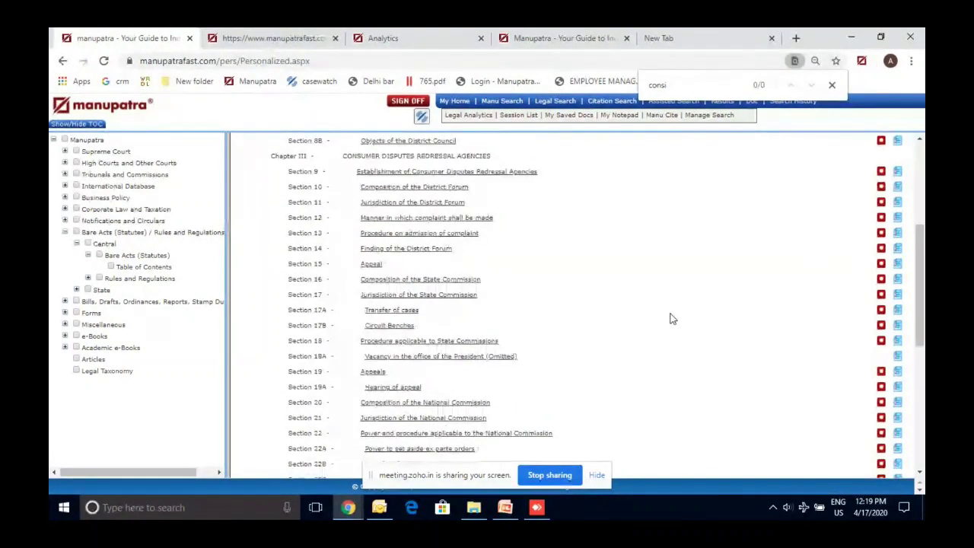
click(831, 84)
click(504, 507)
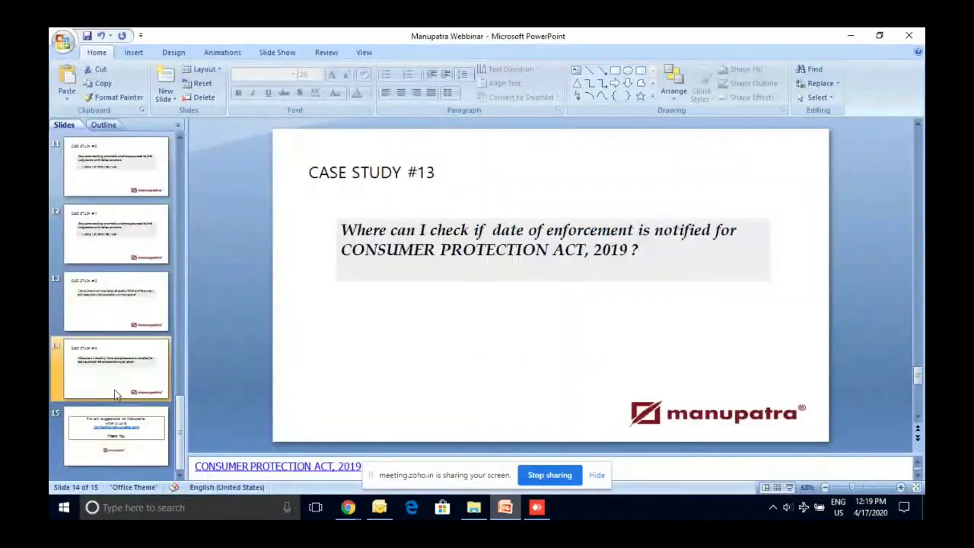
Advance to the Thank You slide 15, then stop screen sharing in the Zoho meeting
key(Down)
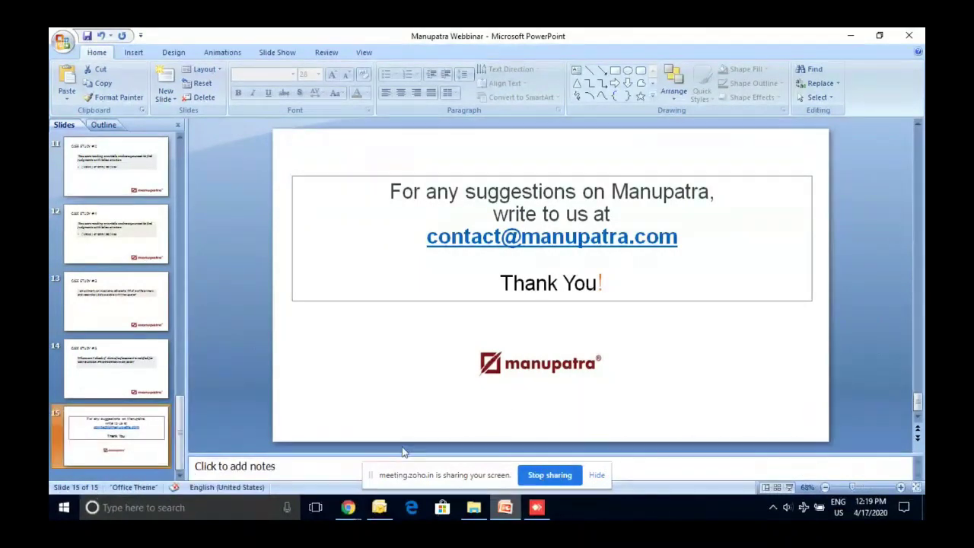
click(358, 515)
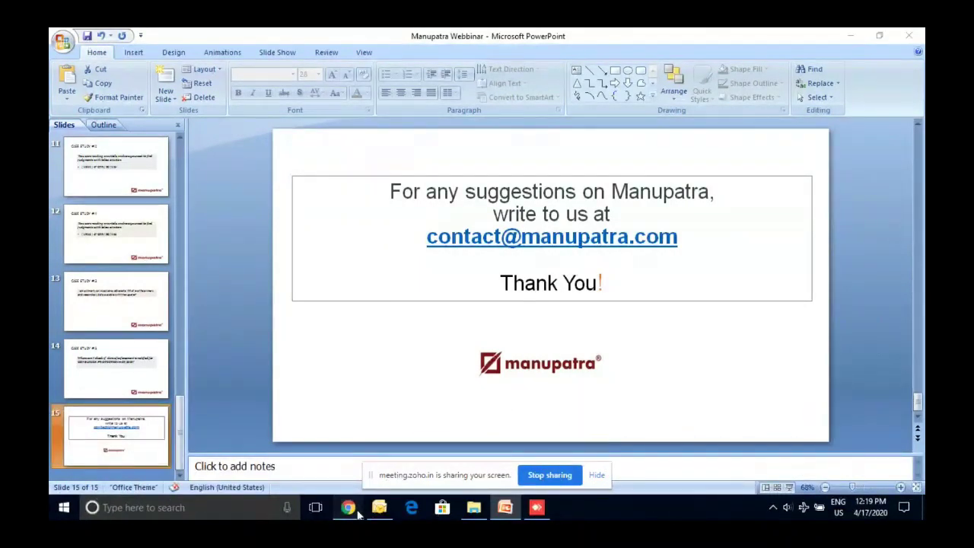
click(436, 472)
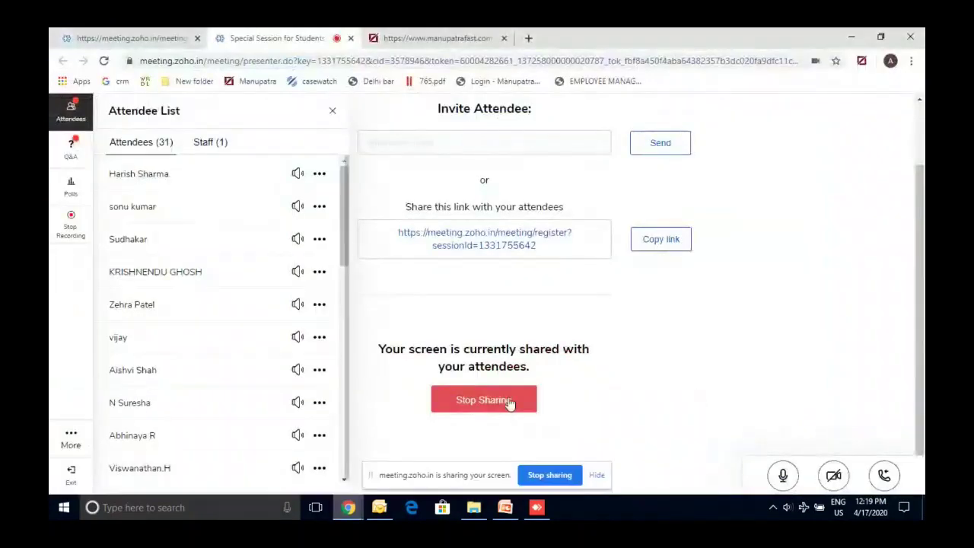
click(493, 401)
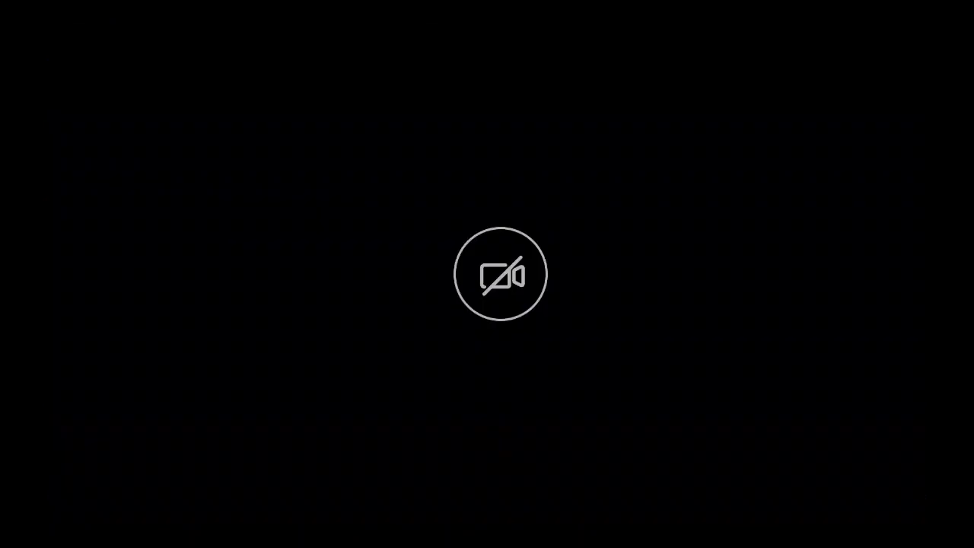